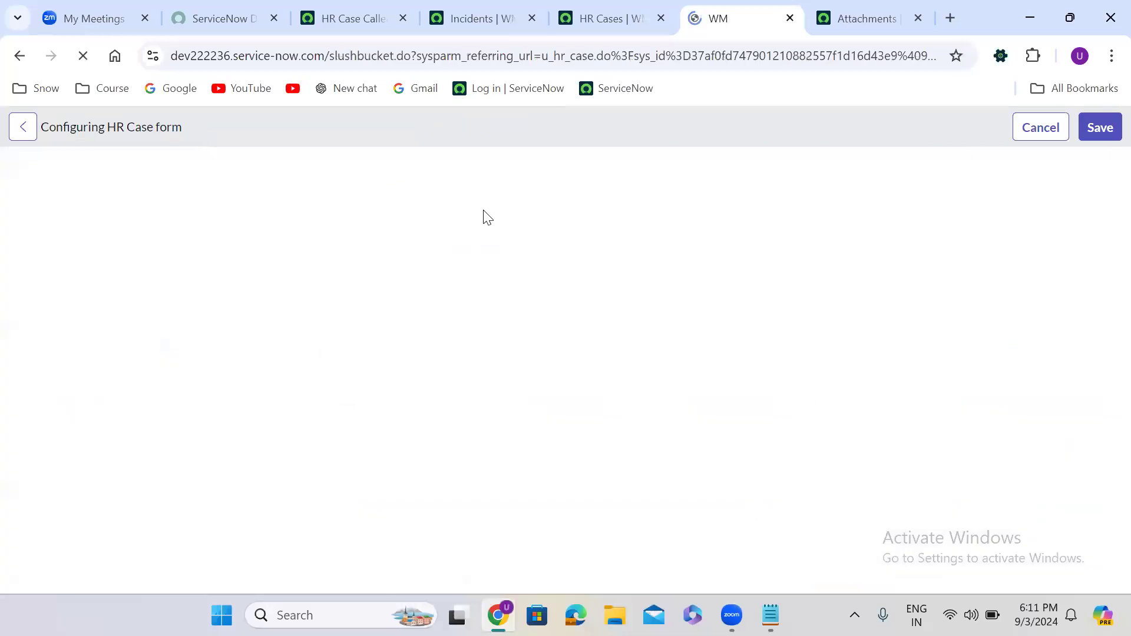
left_click(383, 313)
key("ctrl+a")
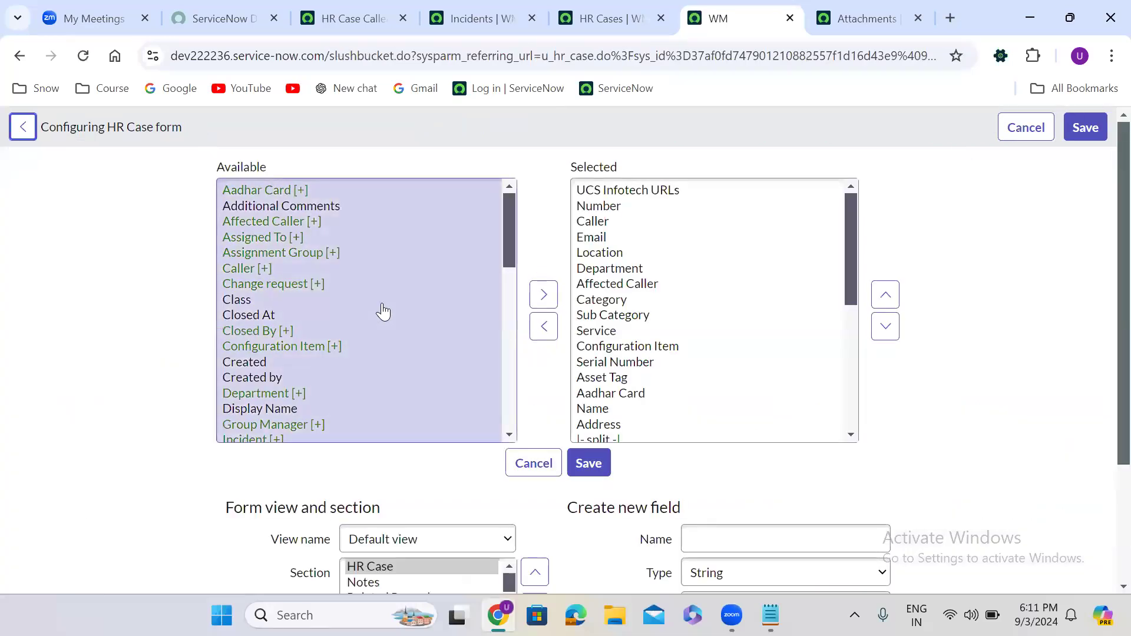
left_click(19, 55)
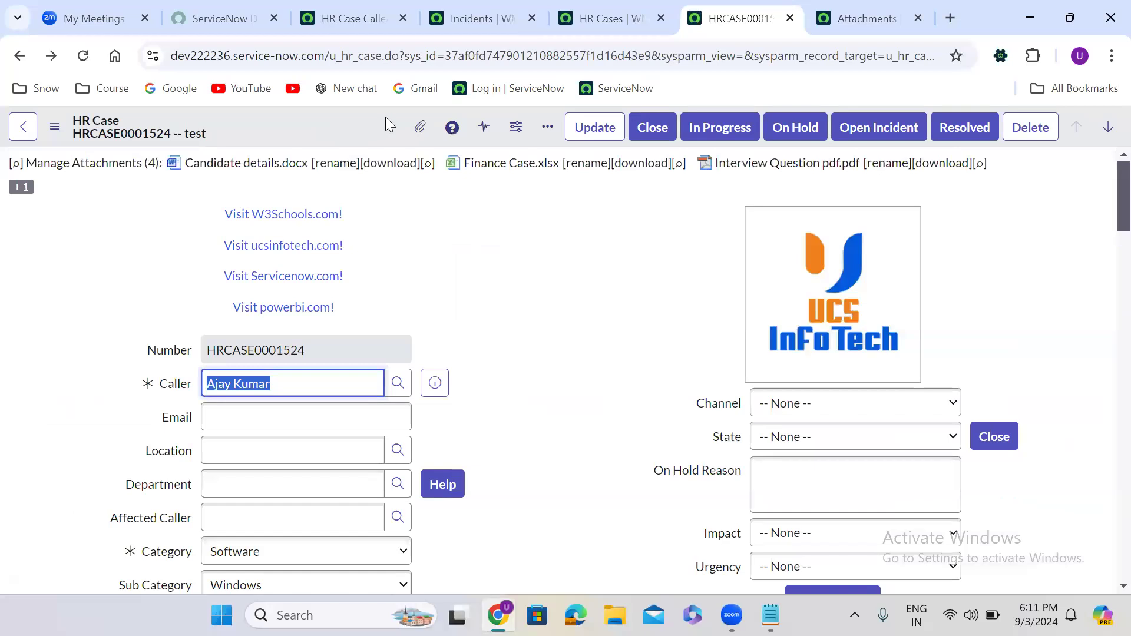
Add HR Case Caller Incidents to the HR Case form's selected related lists and save the configuration
right_click(361, 116)
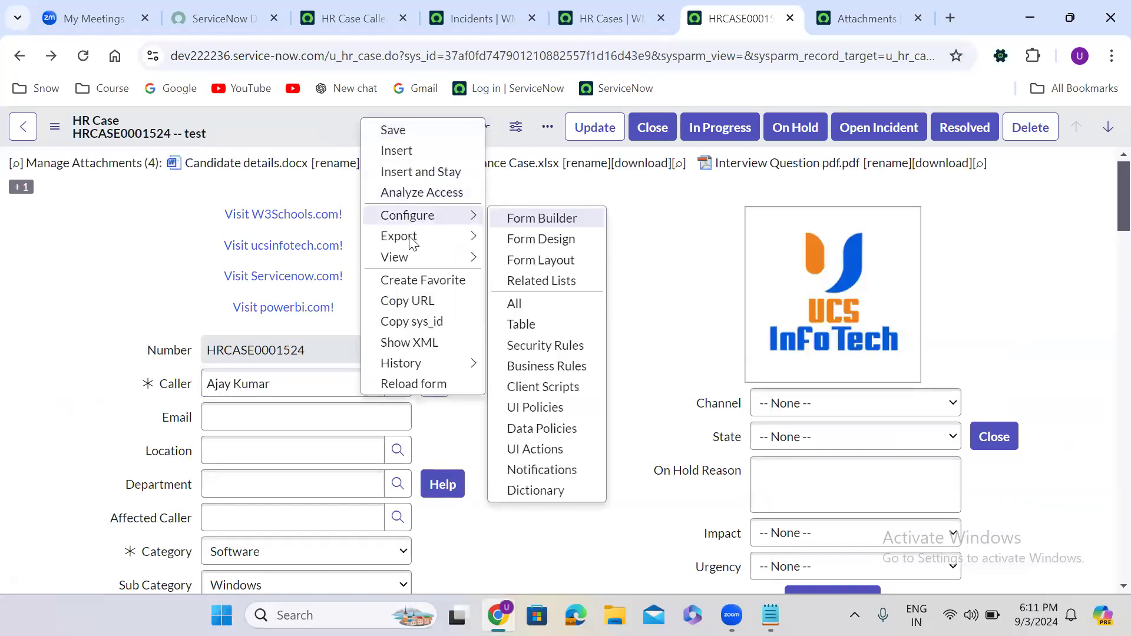
mouse_move(416, 219)
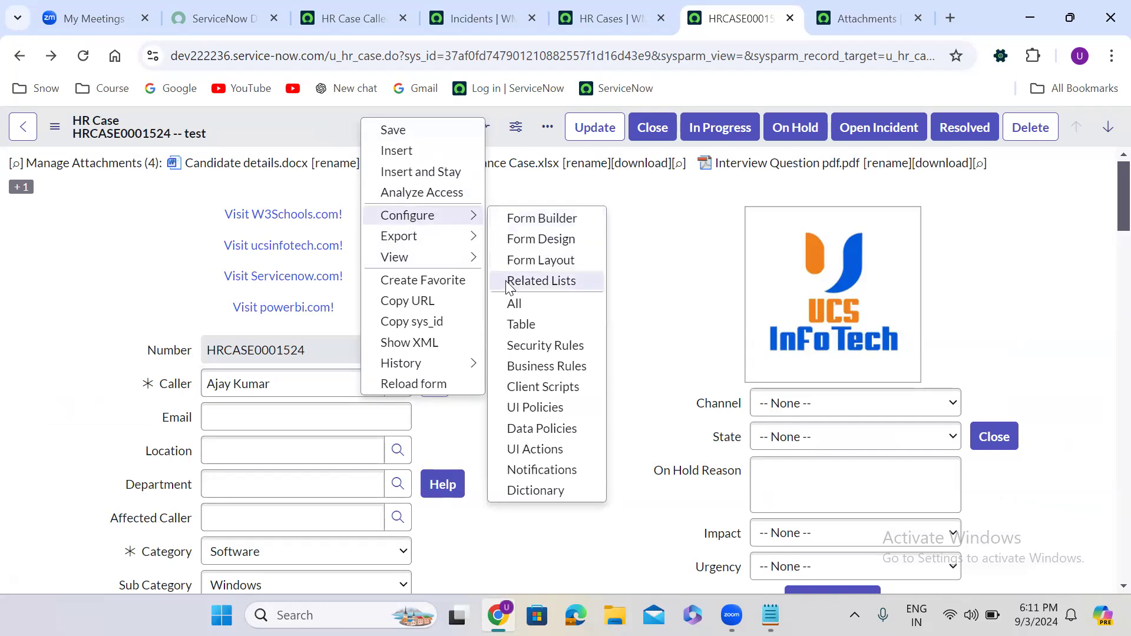
left_click(541, 281)
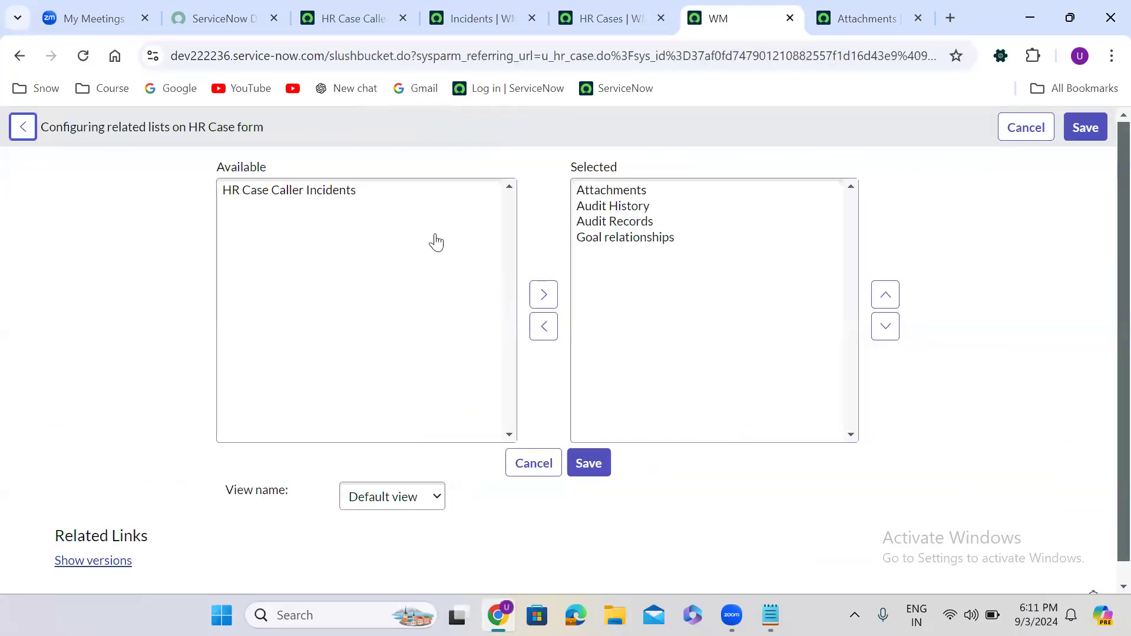
double_click(328, 192)
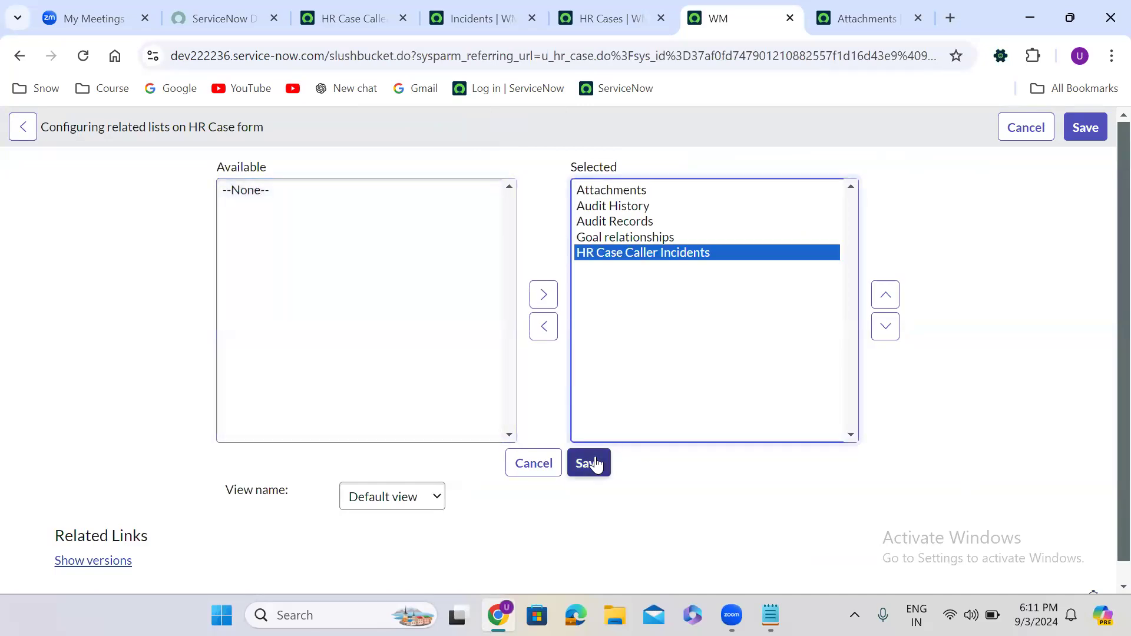
left_click(597, 463)
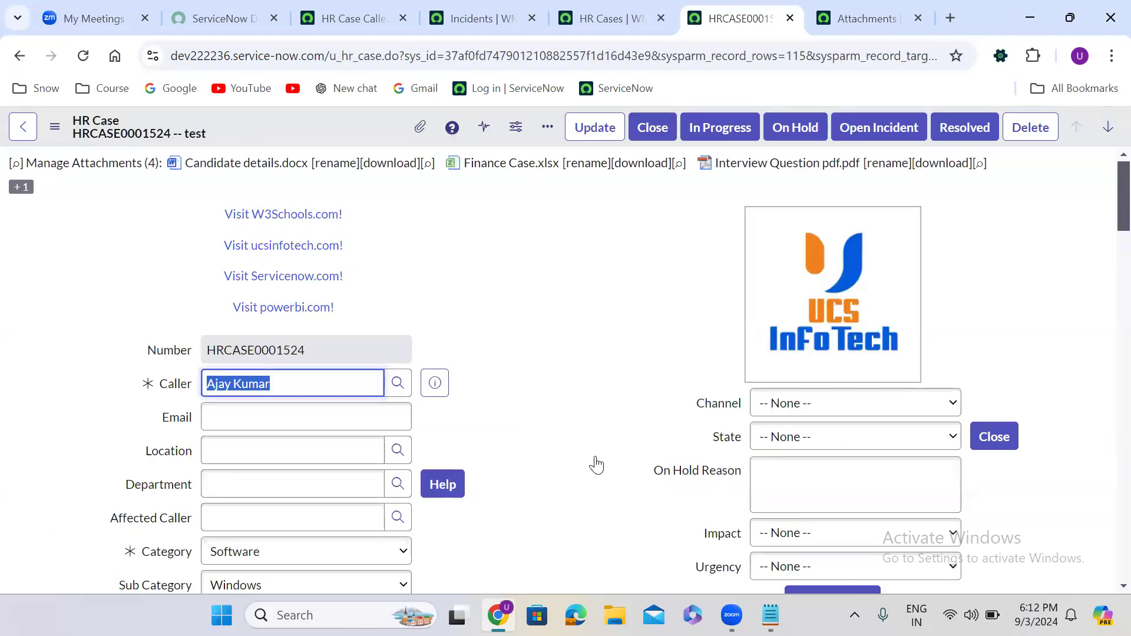
Examine the incidents in the HR Case Caller Incidents related list of the HR case
left_click(530, 362)
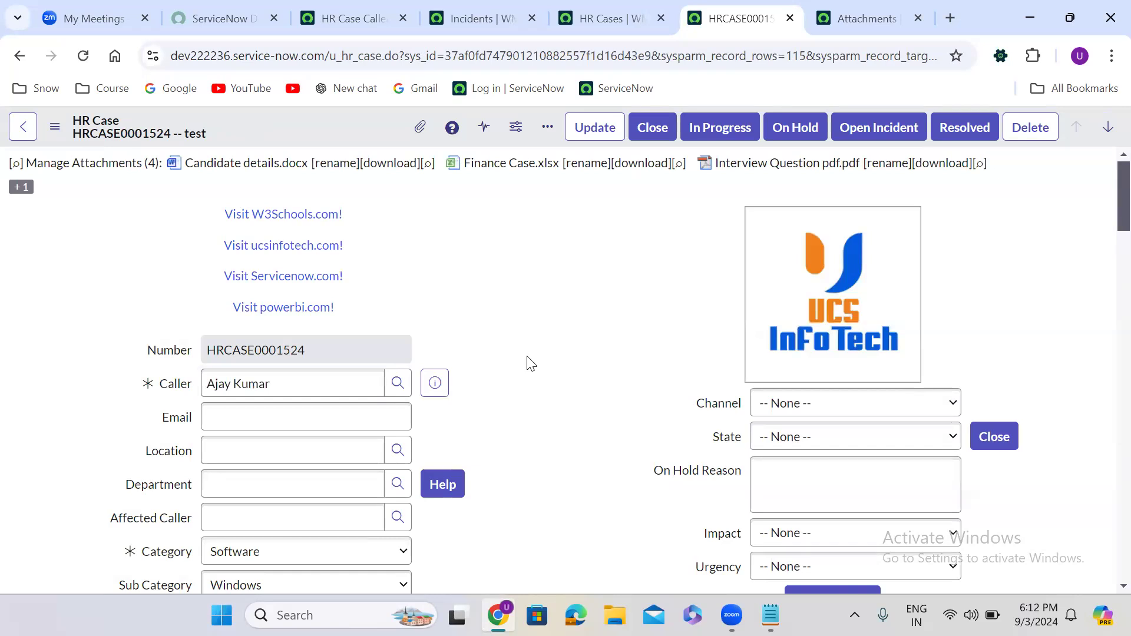
scroll(530, 363, "down", 8)
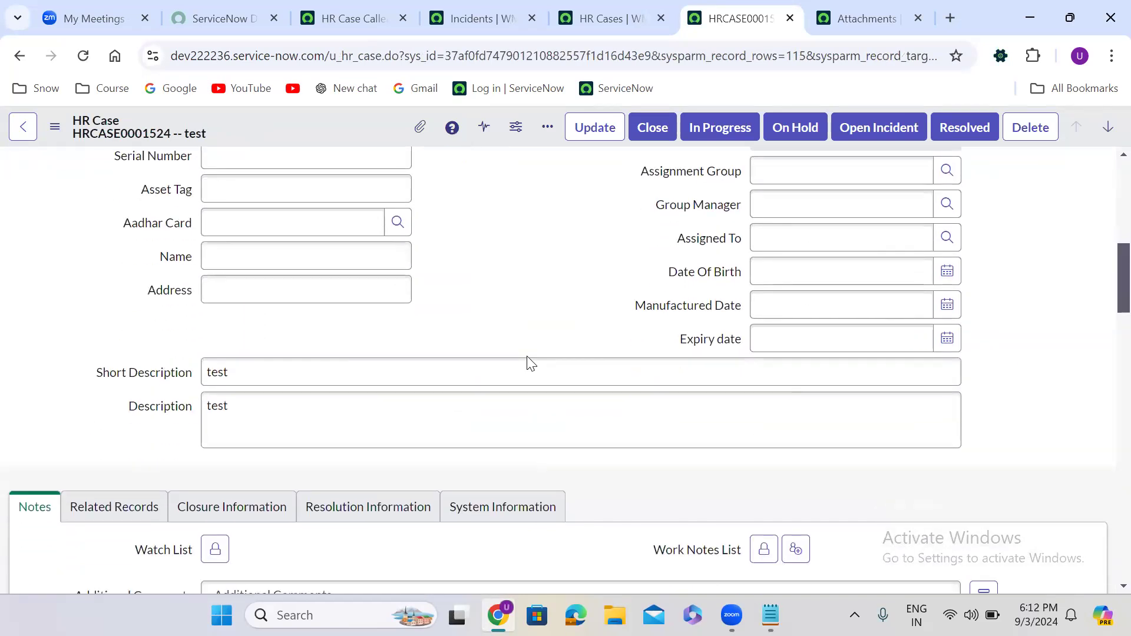
scroll(531, 362, "down", 12)
scroll(528, 358, "down", 8)
scroll(527, 357, "up", 5)
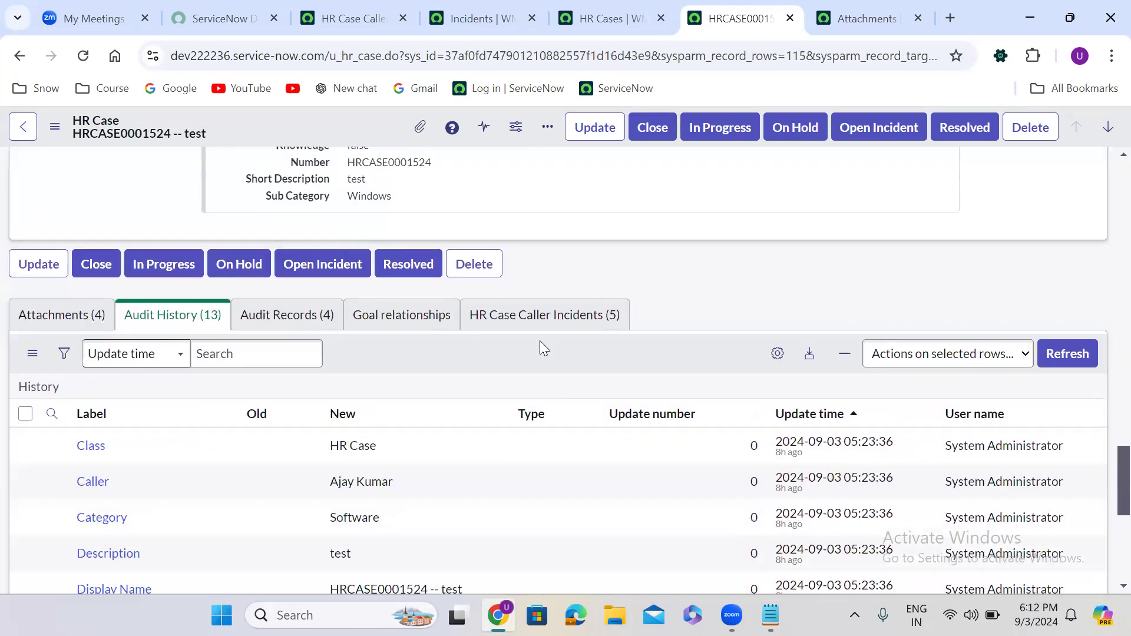
left_click(559, 319)
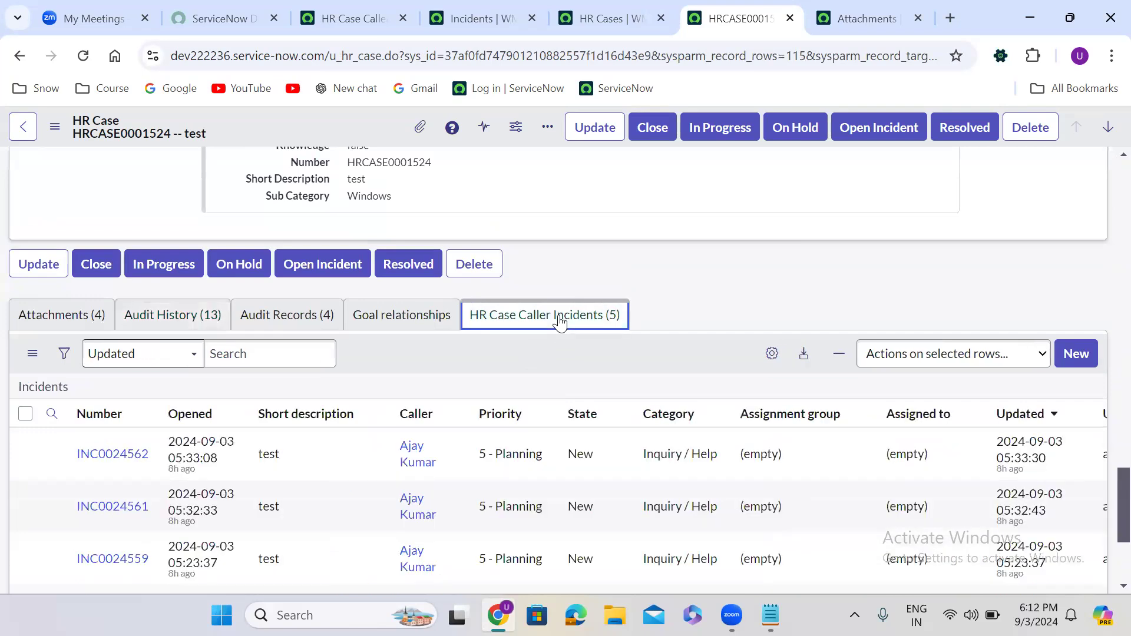
scroll(512, 359, "down", 1)
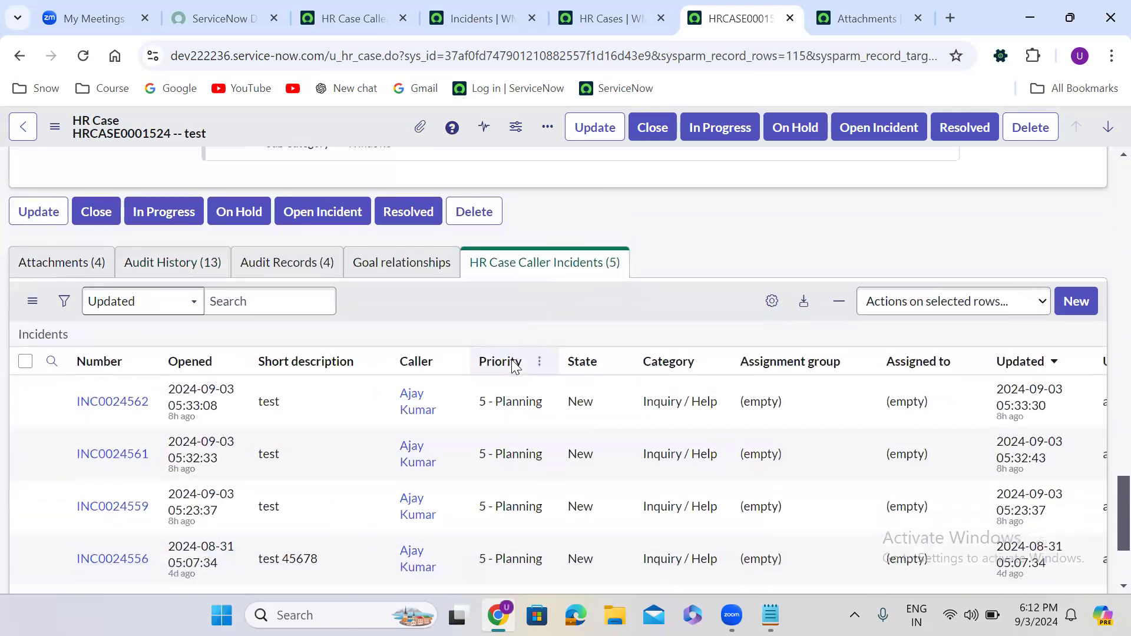
scroll(511, 359, "down", 3)
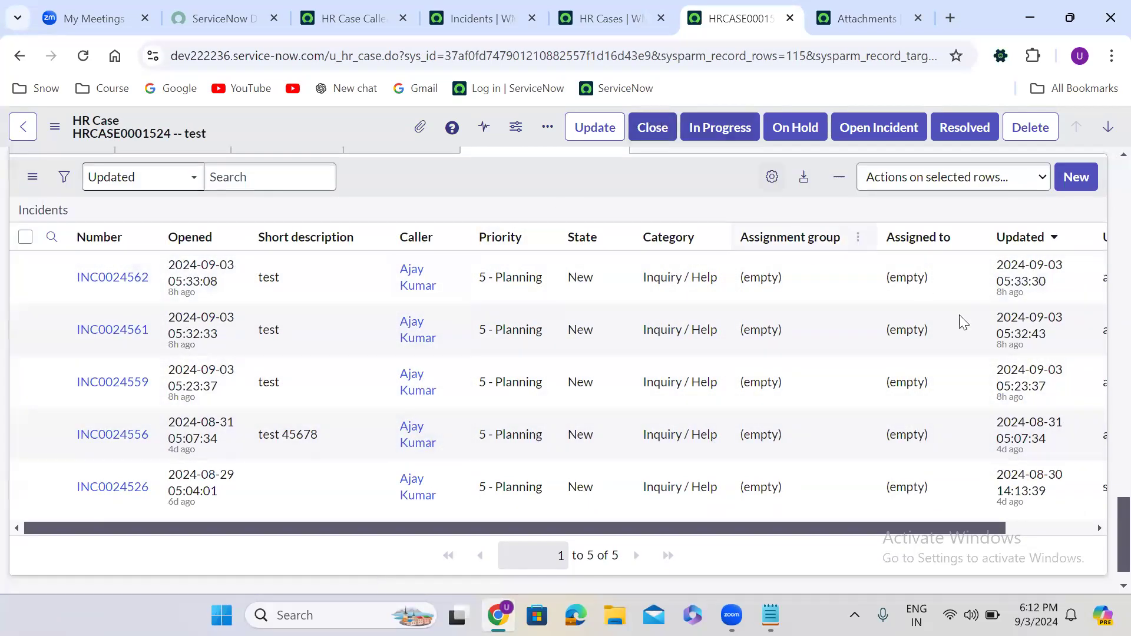
Change the HR case's caller to Abraham Lincoln and save the record without leaving the form
left_click_drag(1103, 542, 1107, 176)
double_click(272, 382)
triple_click(272, 382)
type("abra")
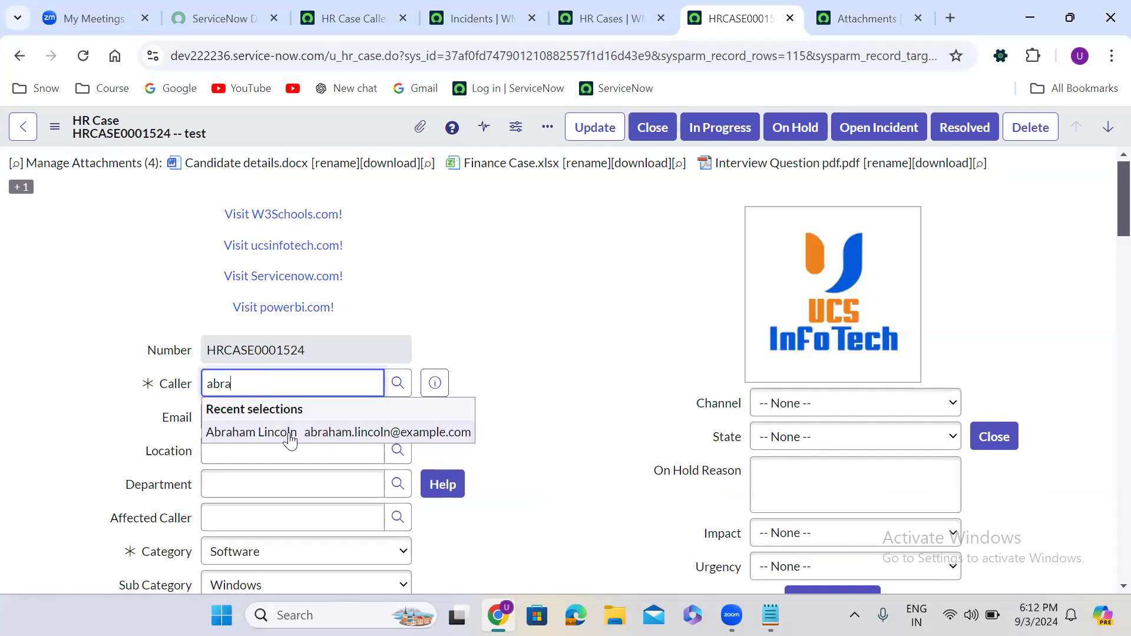
left_click(290, 439)
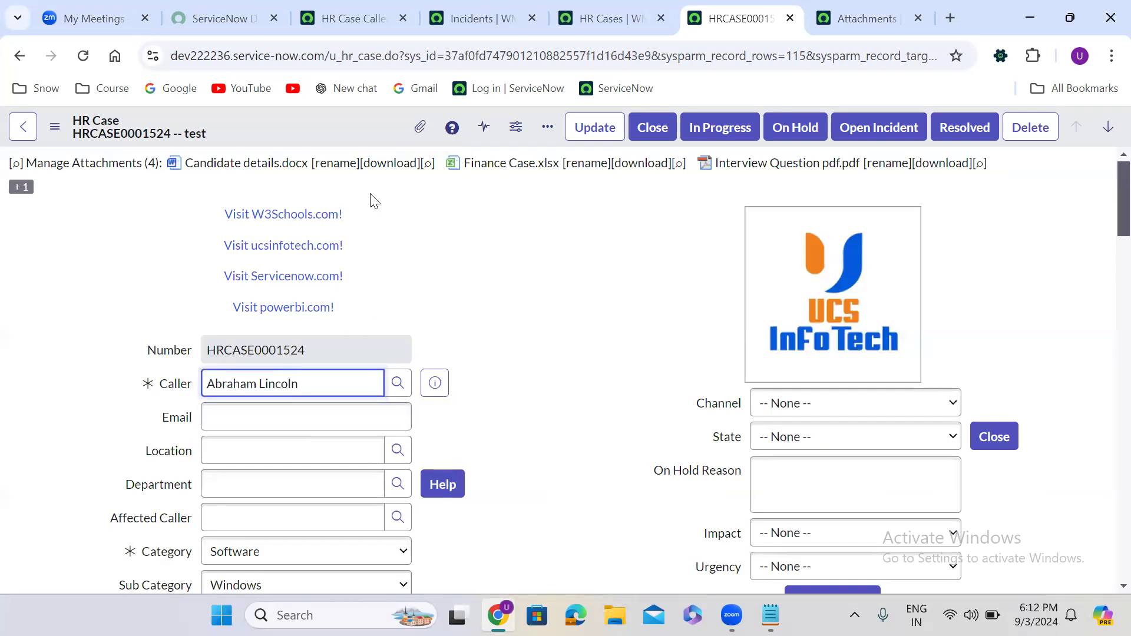
right_click(348, 133)
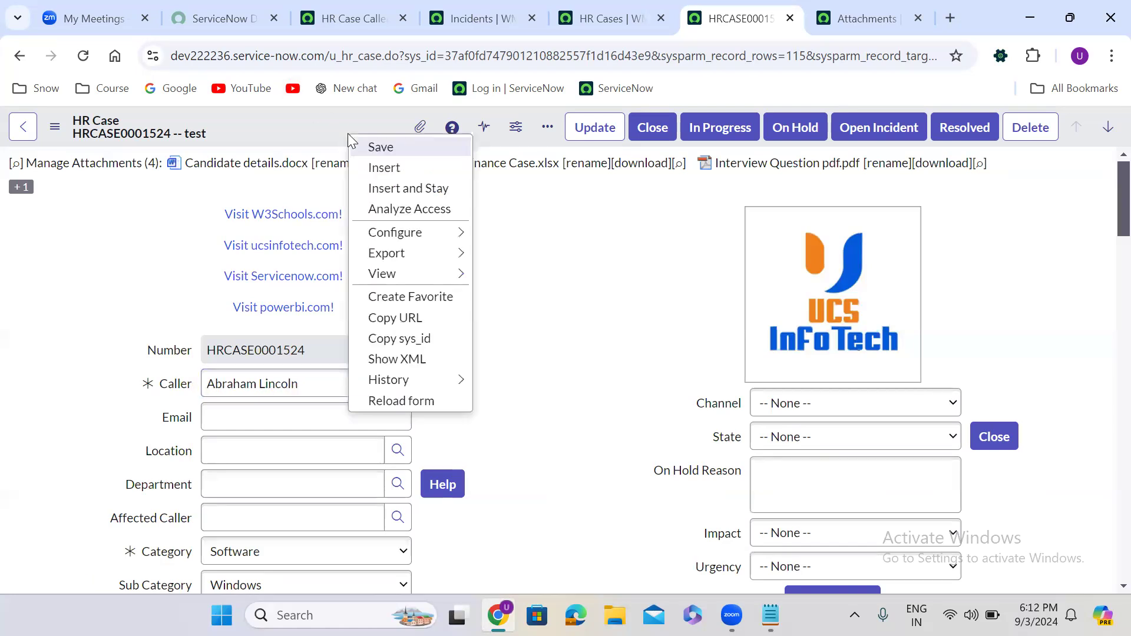
left_click(381, 147)
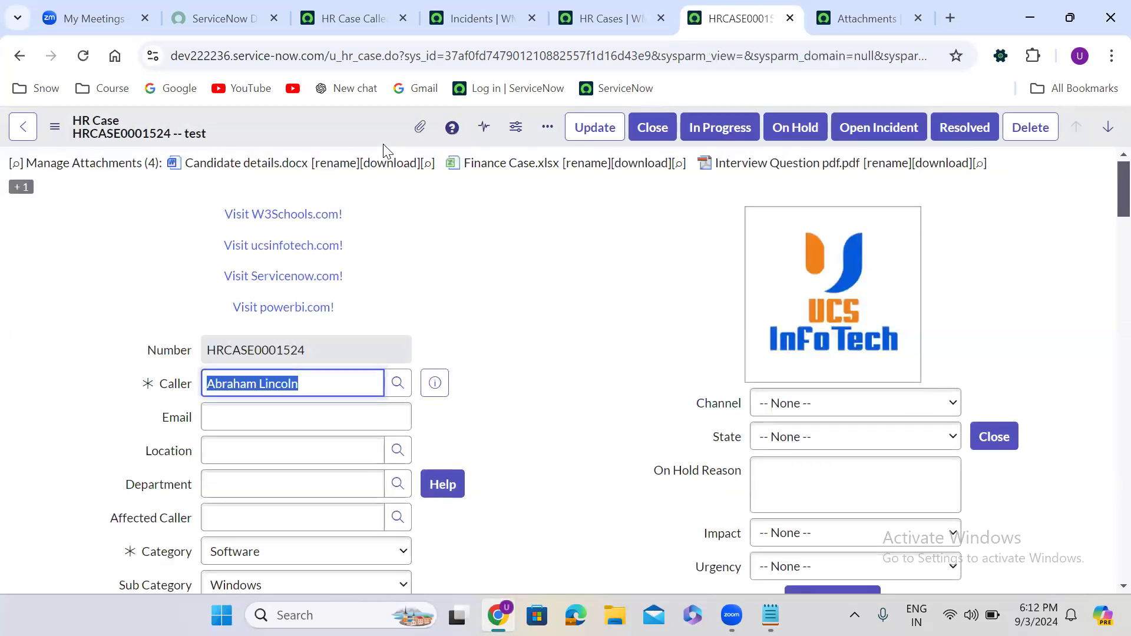
Check which incidents the HR Case Caller Incidents related list shows for the new caller
left_click(563, 294)
scroll(562, 295, "down", 15)
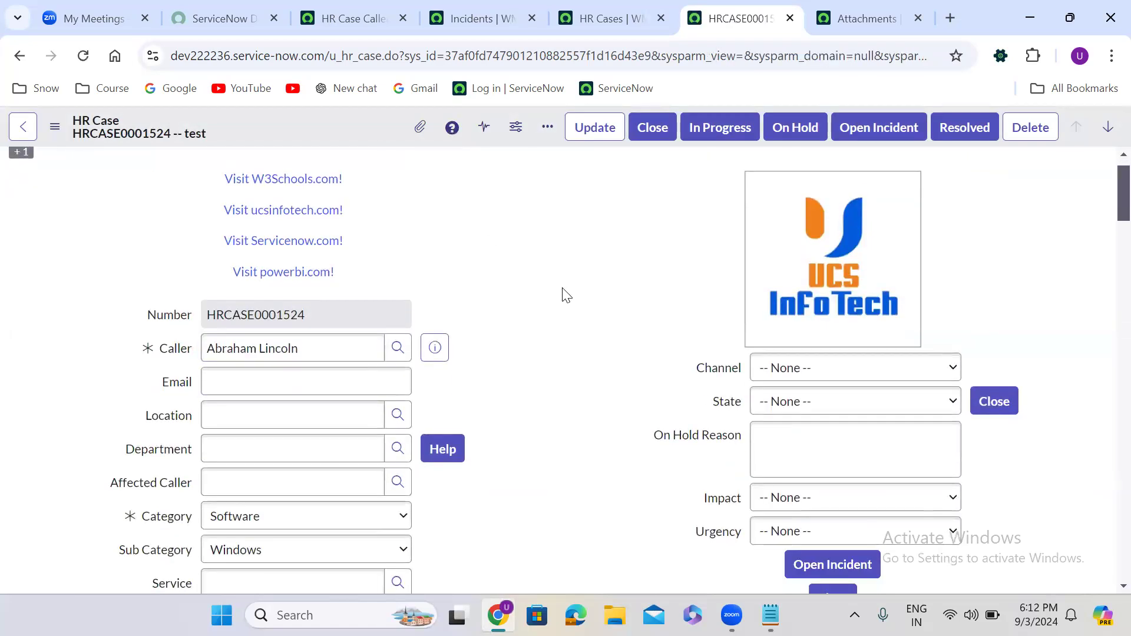
scroll(566, 293, "down", 15)
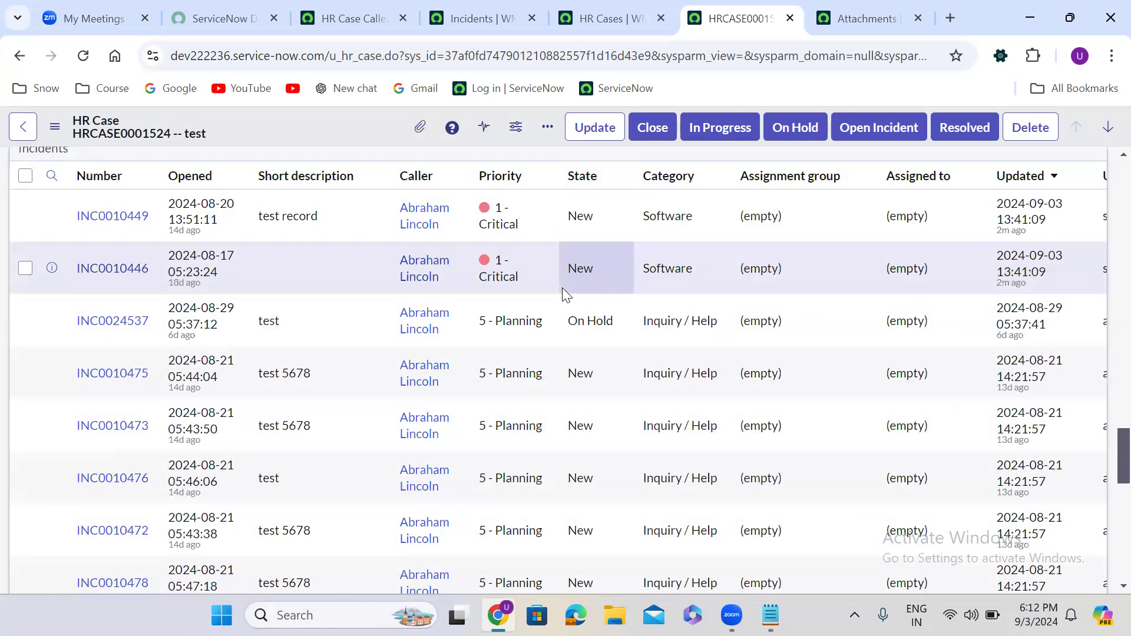
scroll(562, 287, "up", 1)
scroll(562, 287, "down", 1)
scroll(562, 288, "down", 12)
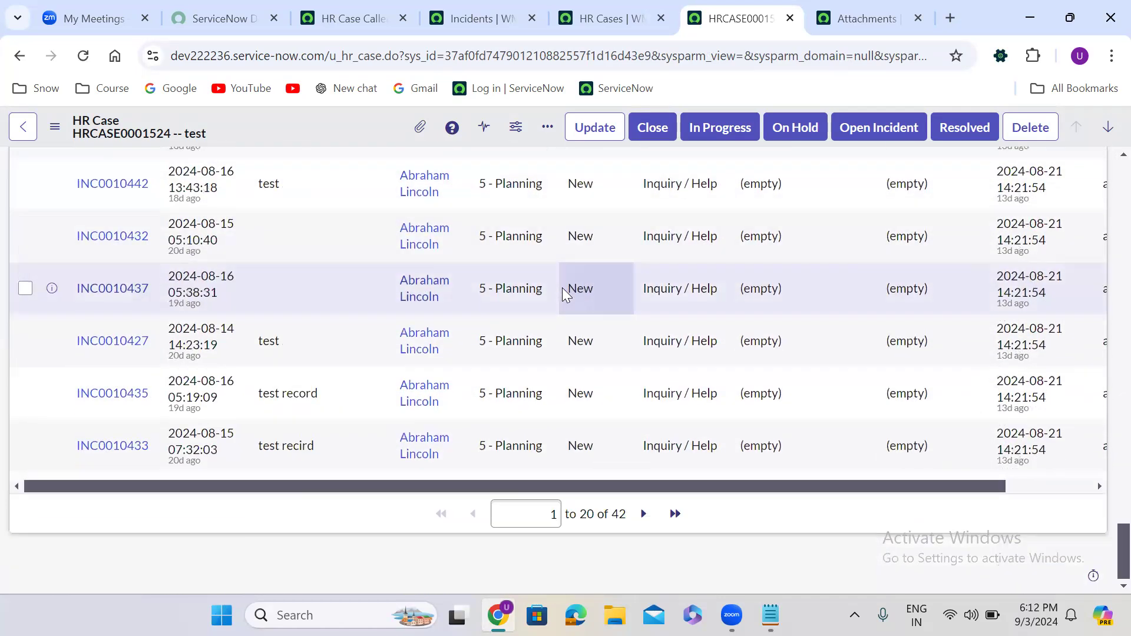
scroll(562, 288, "up", 10)
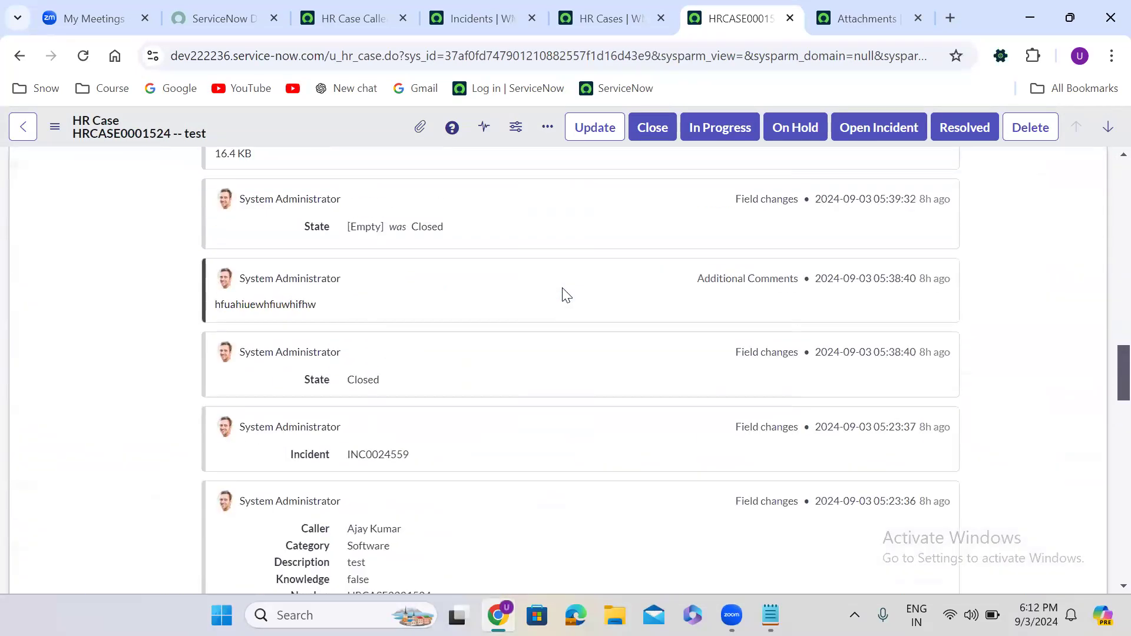
scroll(566, 295, "up", 1)
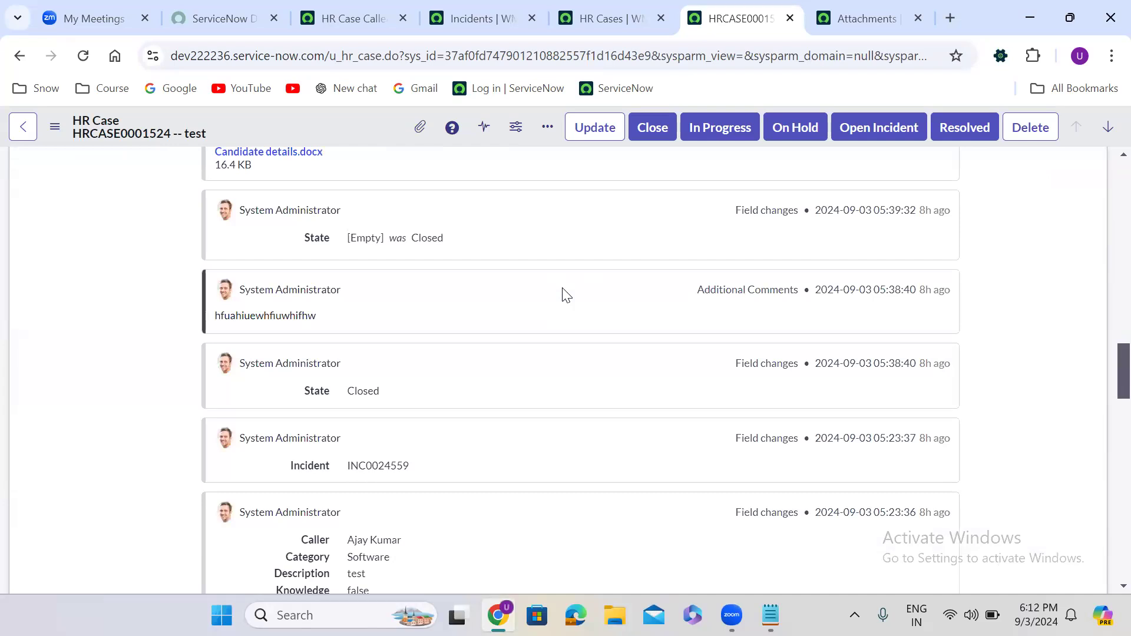
scroll(563, 289, "down", 8)
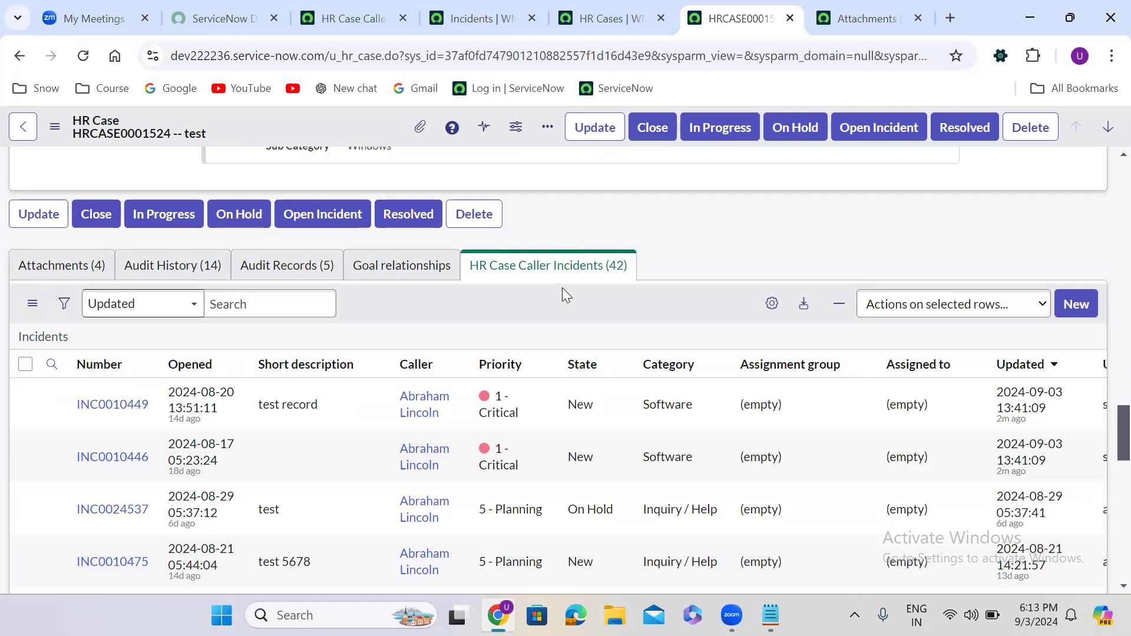
Open incident INC0024562 from the filtered Incidents list in a new browser tab and switch to it
left_click(477, 16)
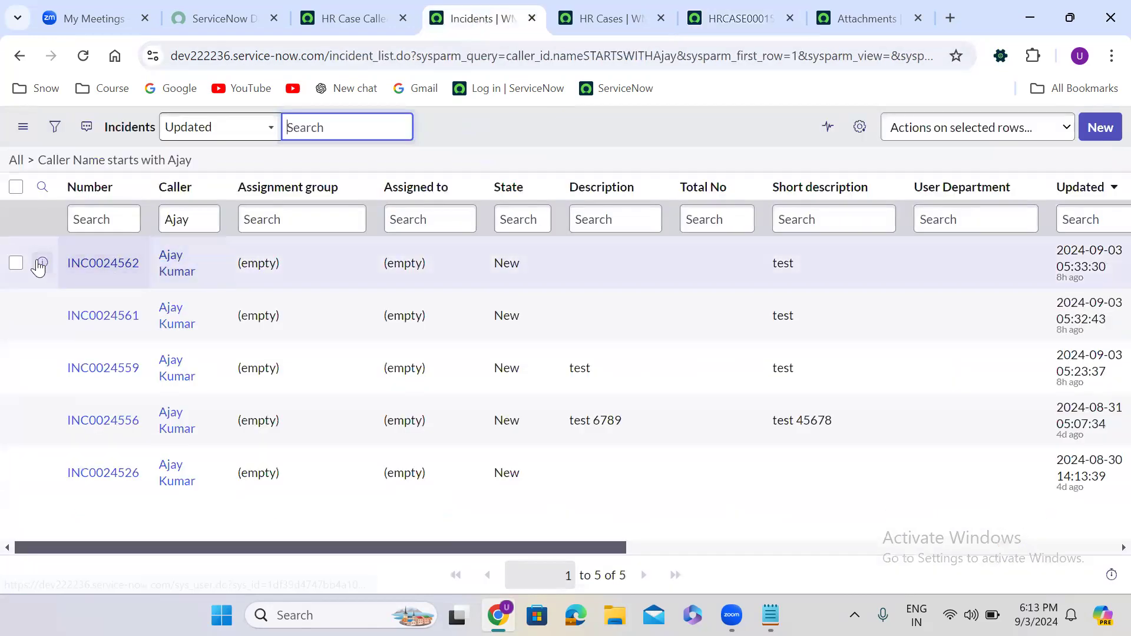
right_click(88, 275)
left_click(94, 278)
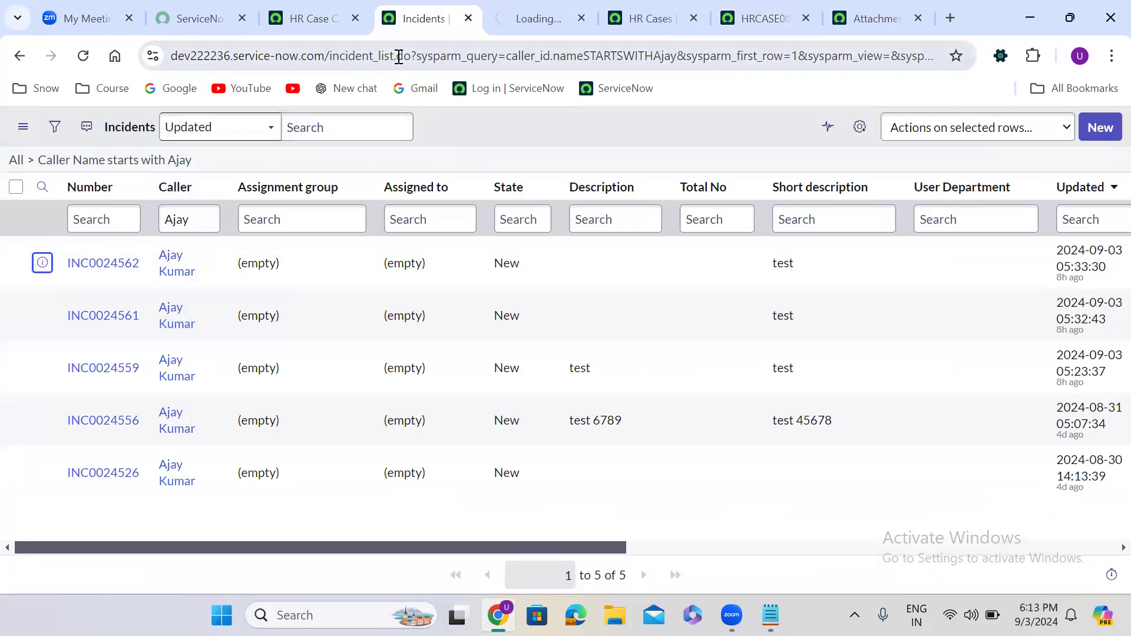
left_click(548, 8)
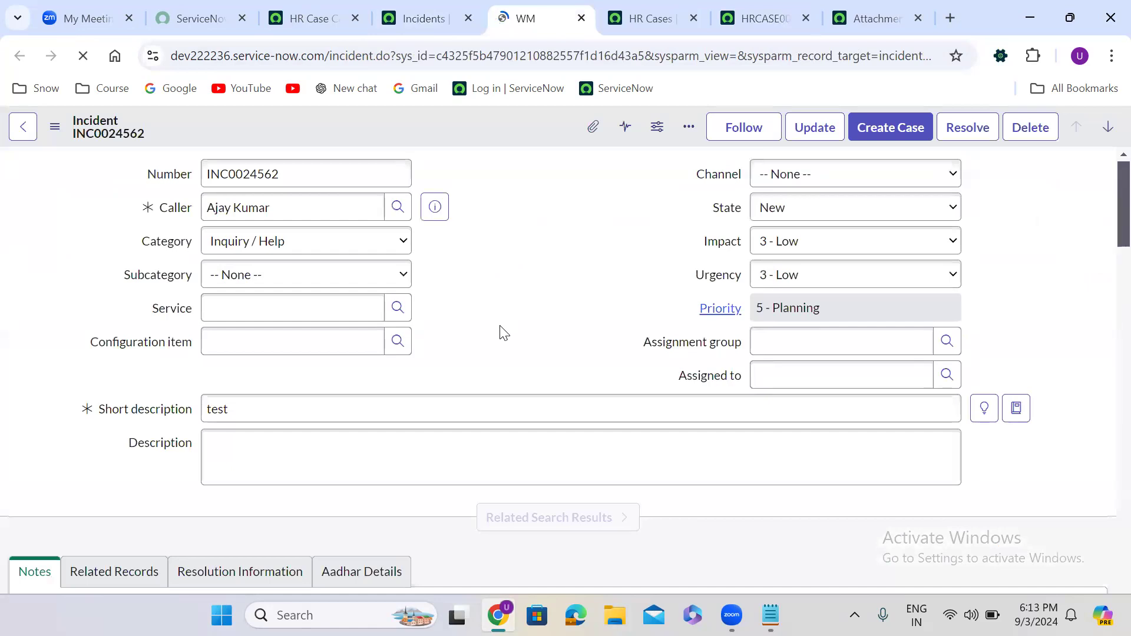
Look through the incident's related lists, from Change Requests and HR Cases to Metrics, Affected CIs and Task SLAs, and review its form fields
scroll(504, 333, "down", 10)
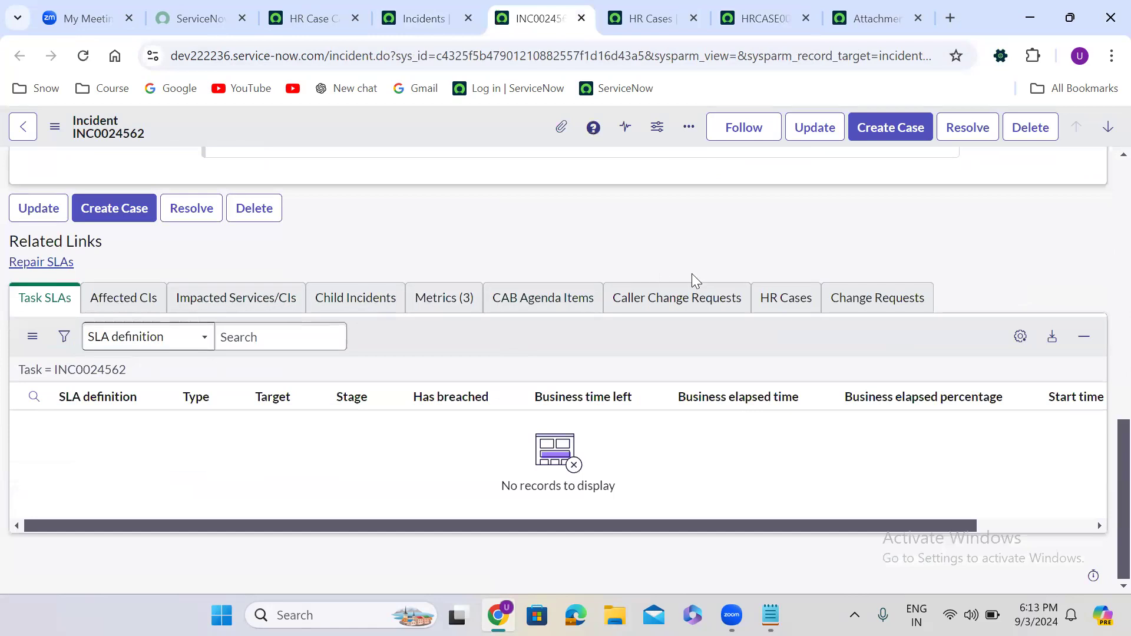
left_click(857, 300)
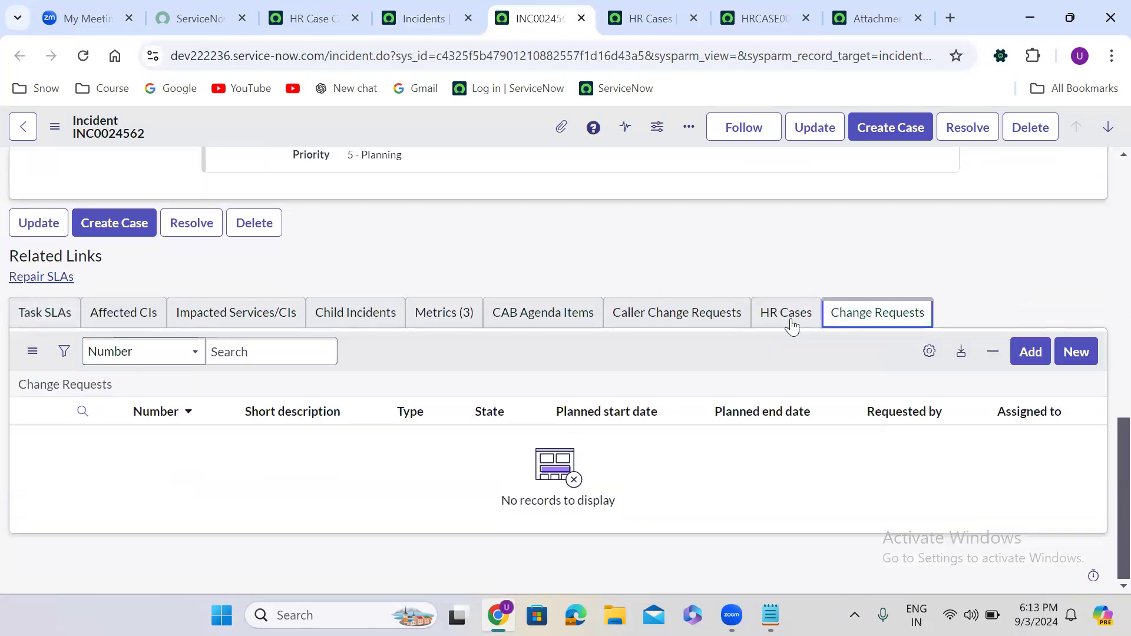
left_click(765, 327)
left_click(690, 325)
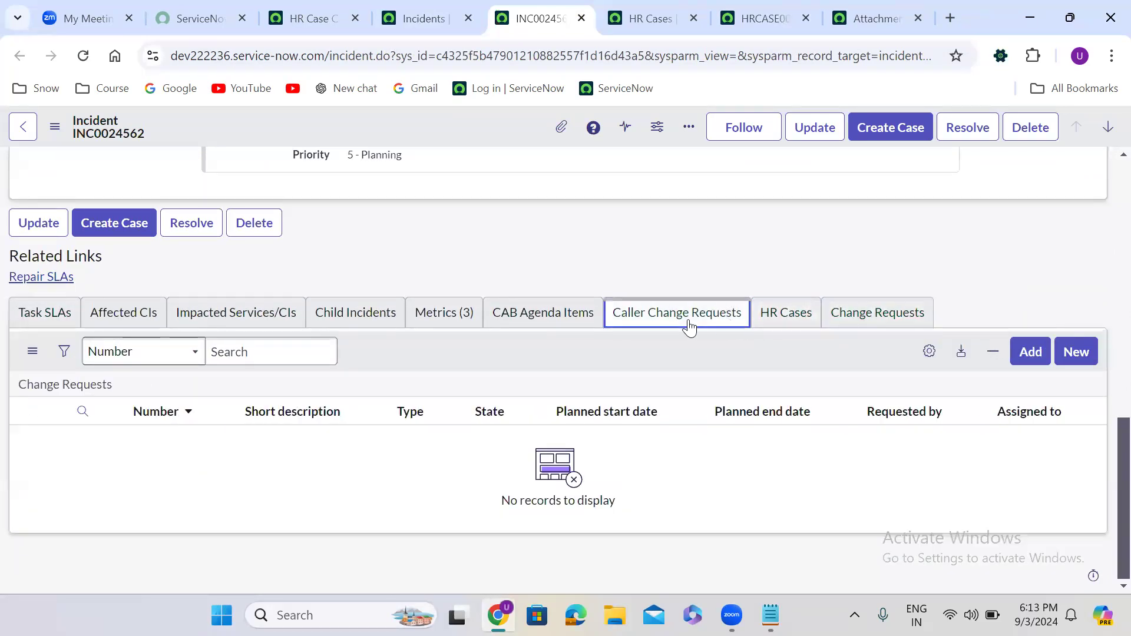
left_click(567, 318)
left_click(457, 312)
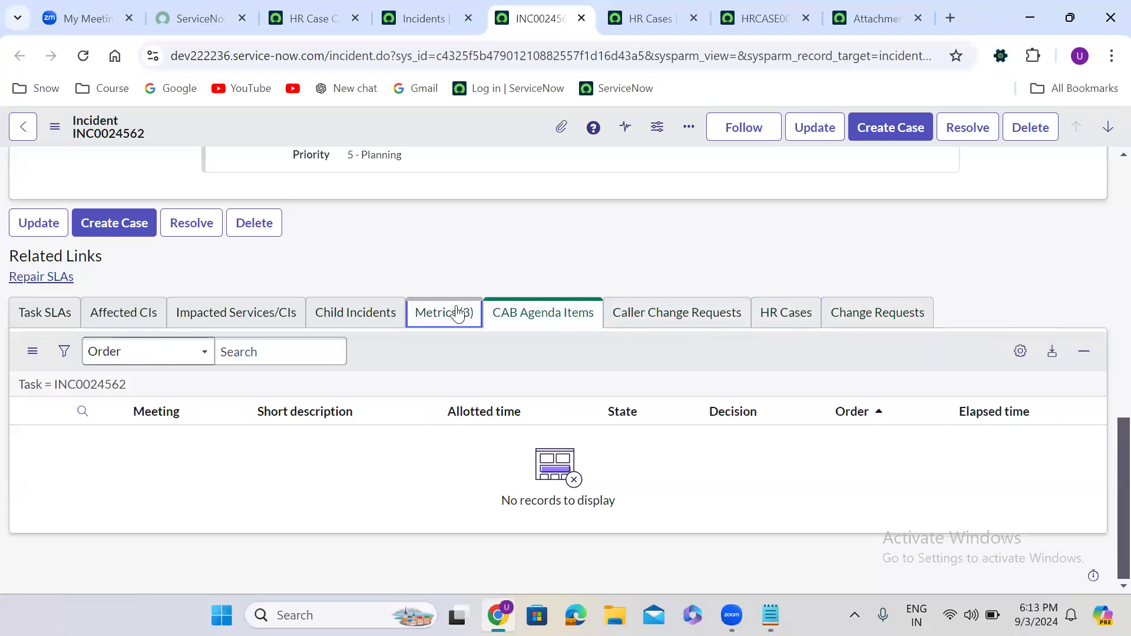
left_click(339, 330)
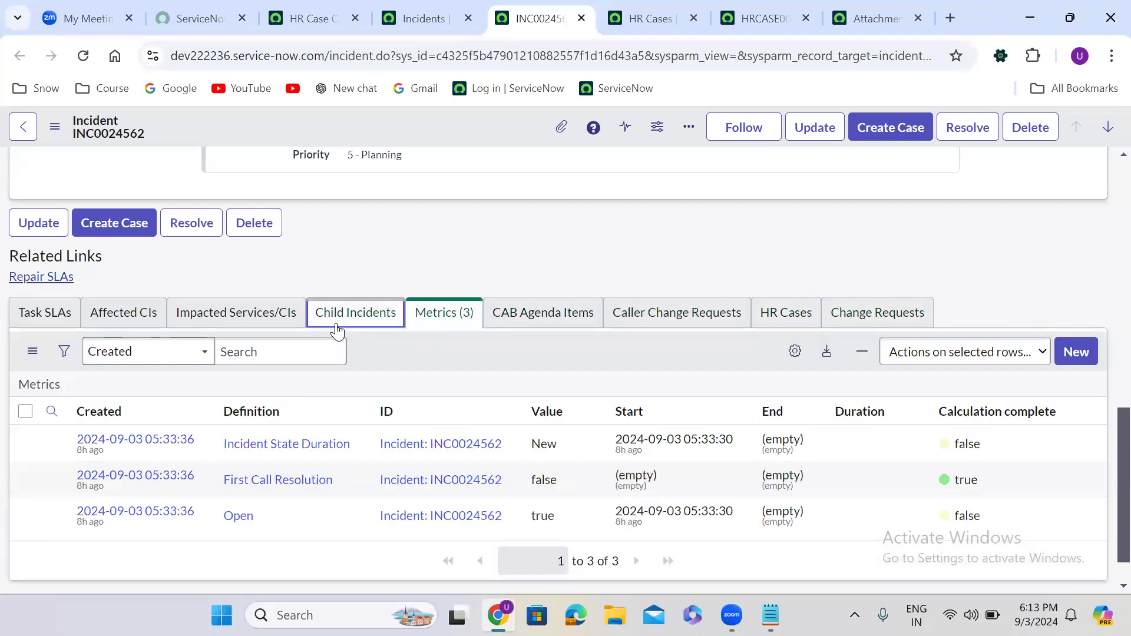
left_click(280, 325)
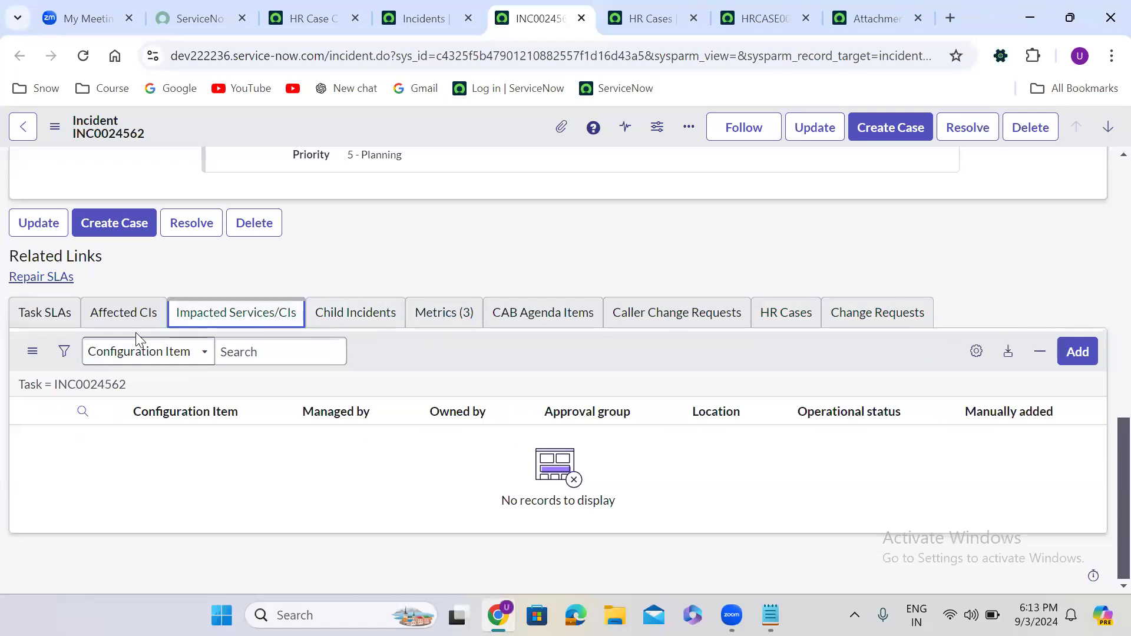
left_click(121, 321)
left_click(72, 318)
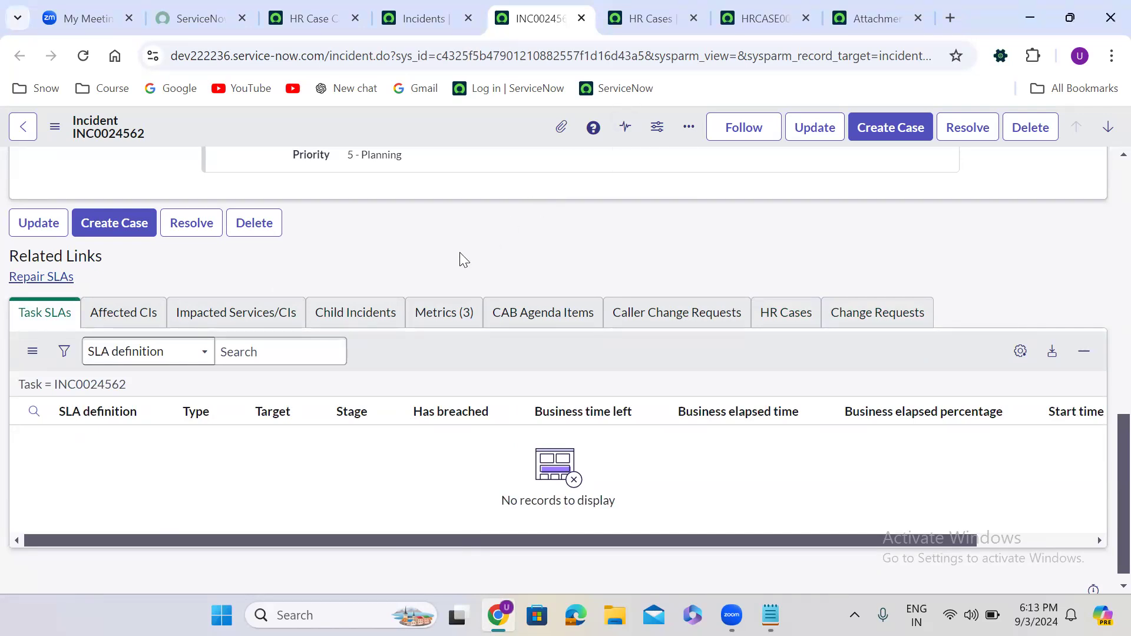
scroll(460, 254, "up", 10)
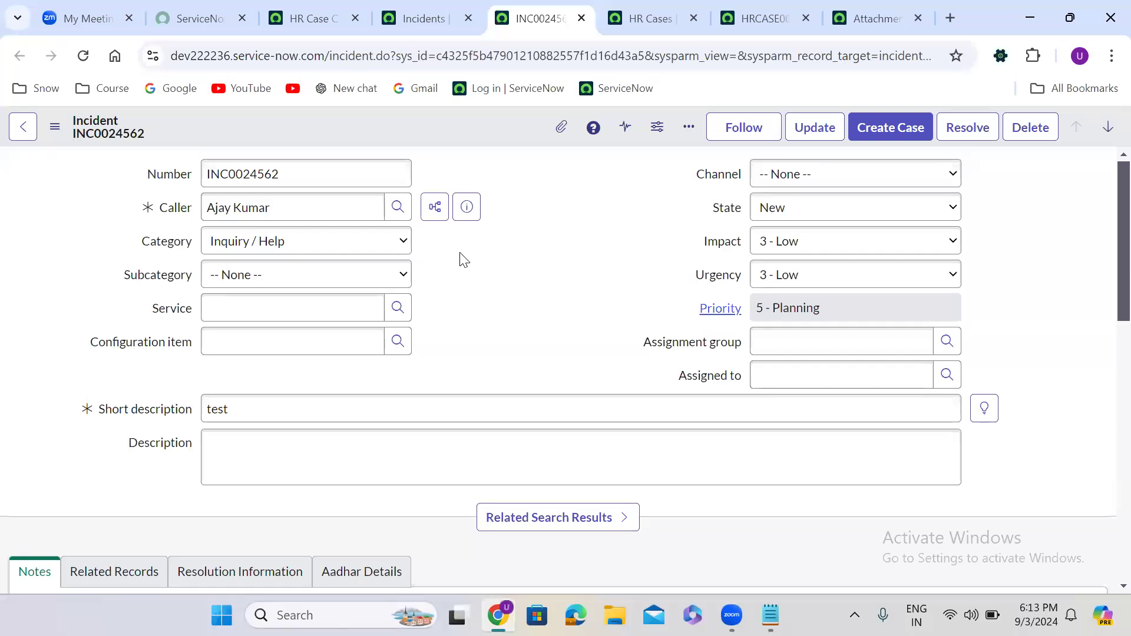
scroll(491, 345, "down", 15)
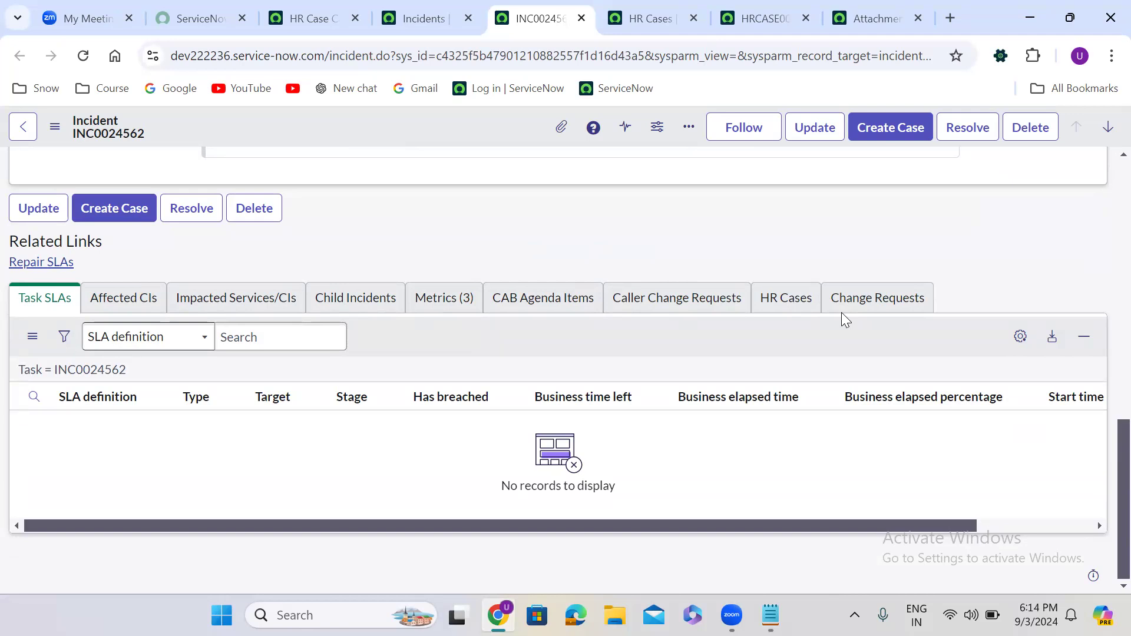
Examine the incident's related lists, including Metrics, Task SLAs, Affected CIs, Impacted Services/CIs and Child Incidents, and compare them with the form fields
left_click(460, 303)
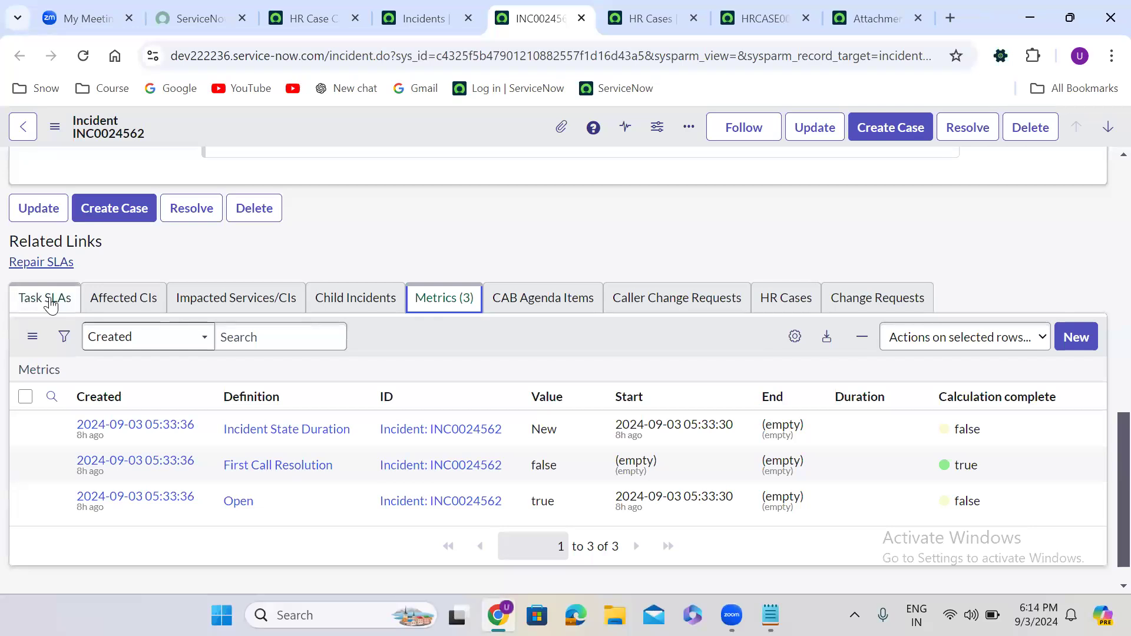
left_click(50, 302)
left_click(114, 300)
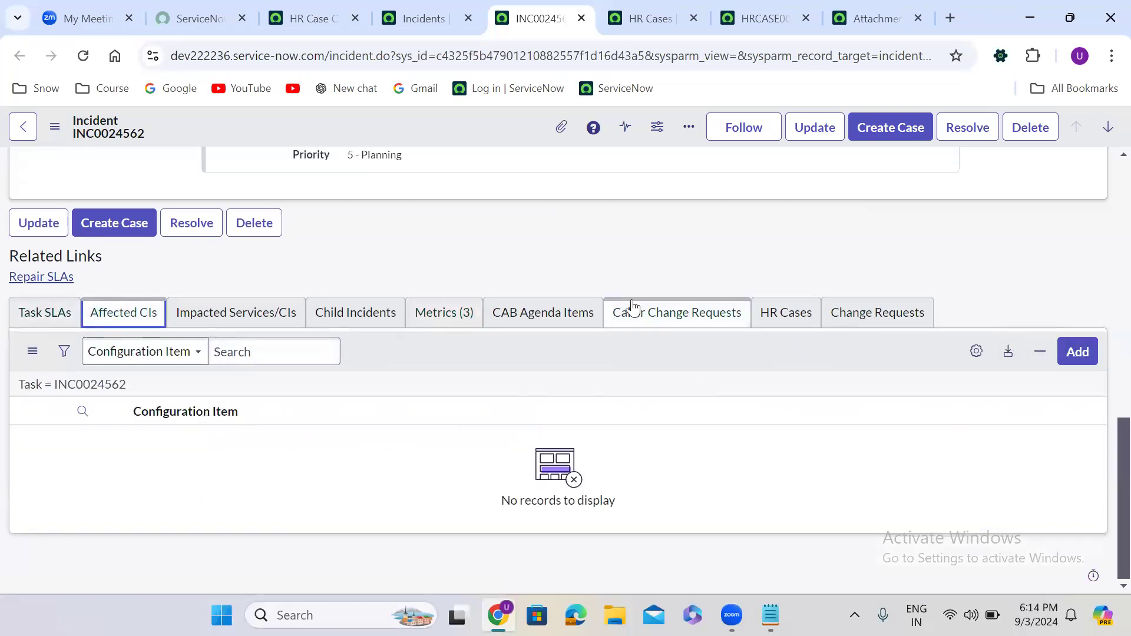
left_click(263, 309)
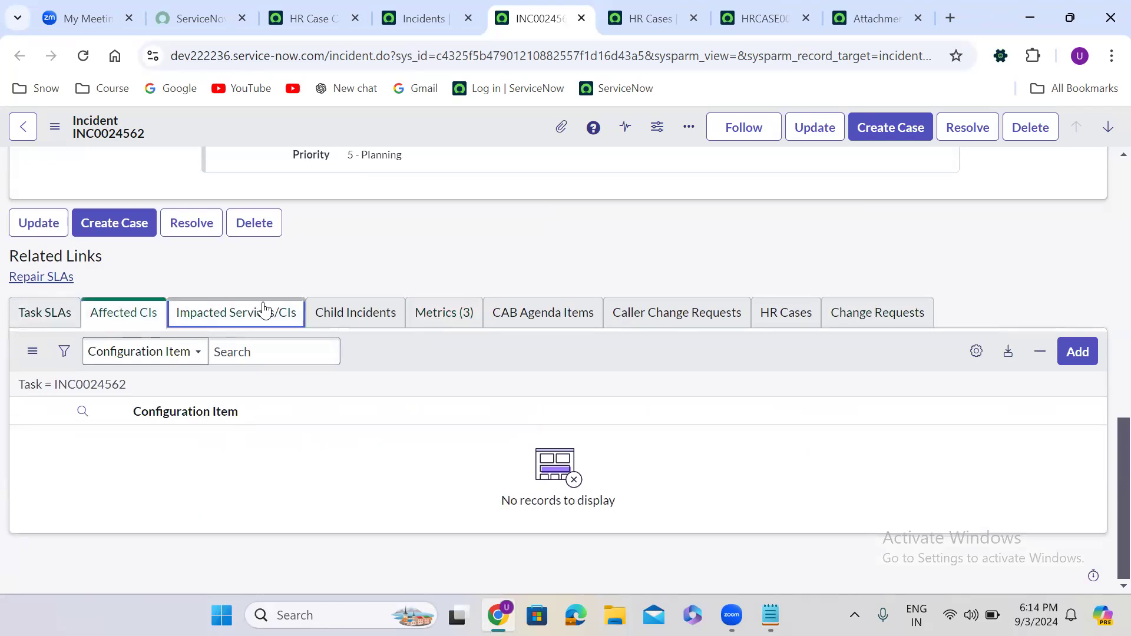
left_click(353, 318)
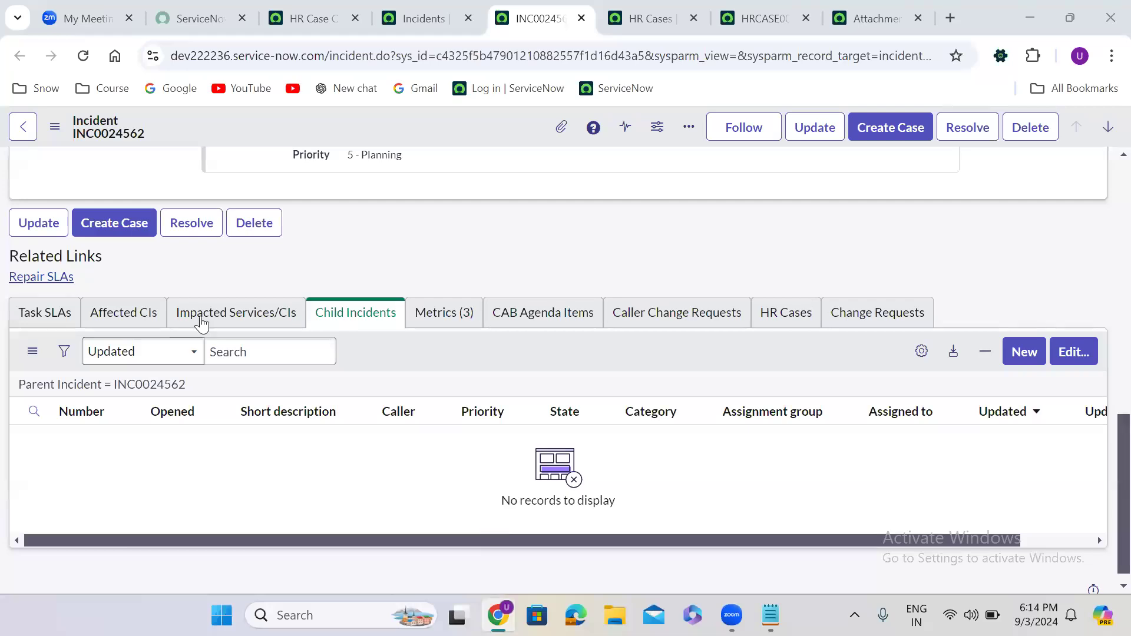
left_click(74, 317)
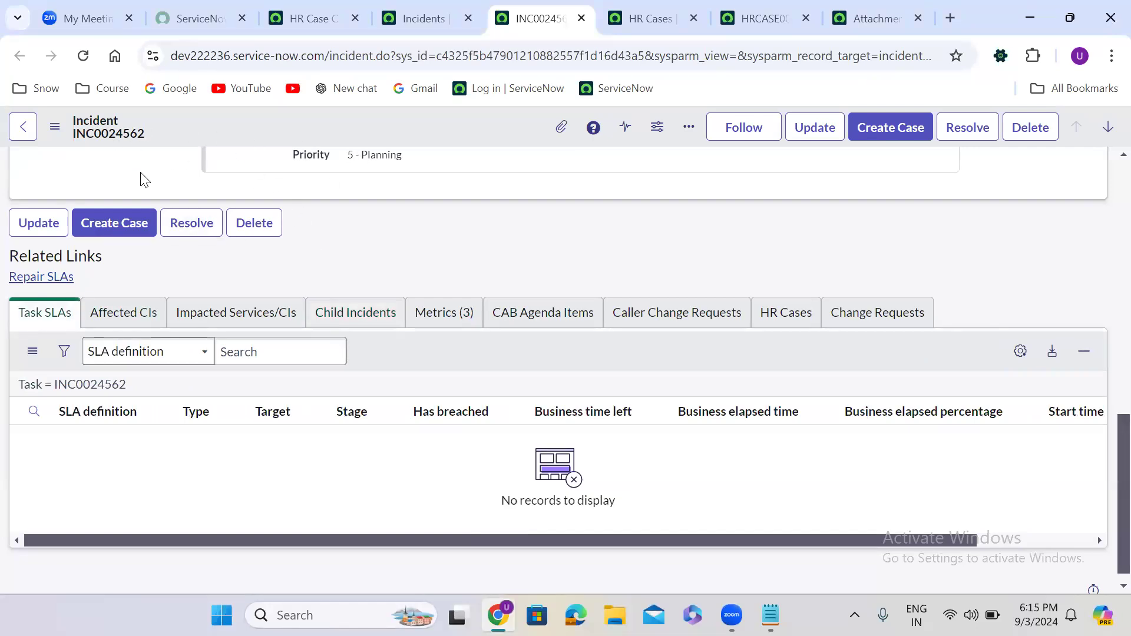
left_click(450, 311)
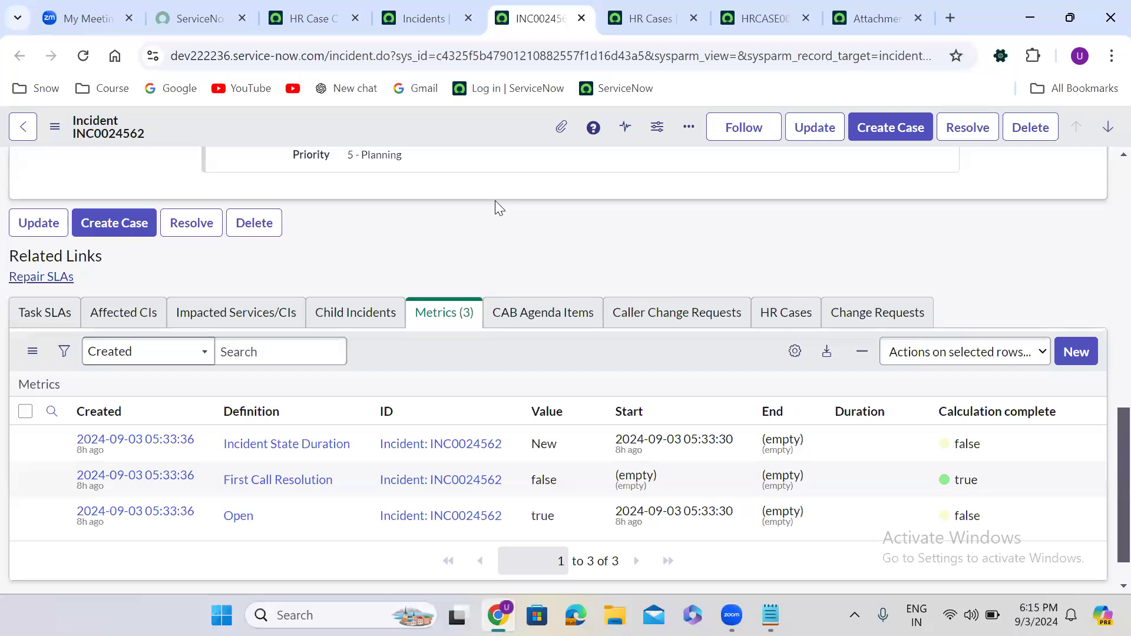
scroll(495, 201, "up", 15)
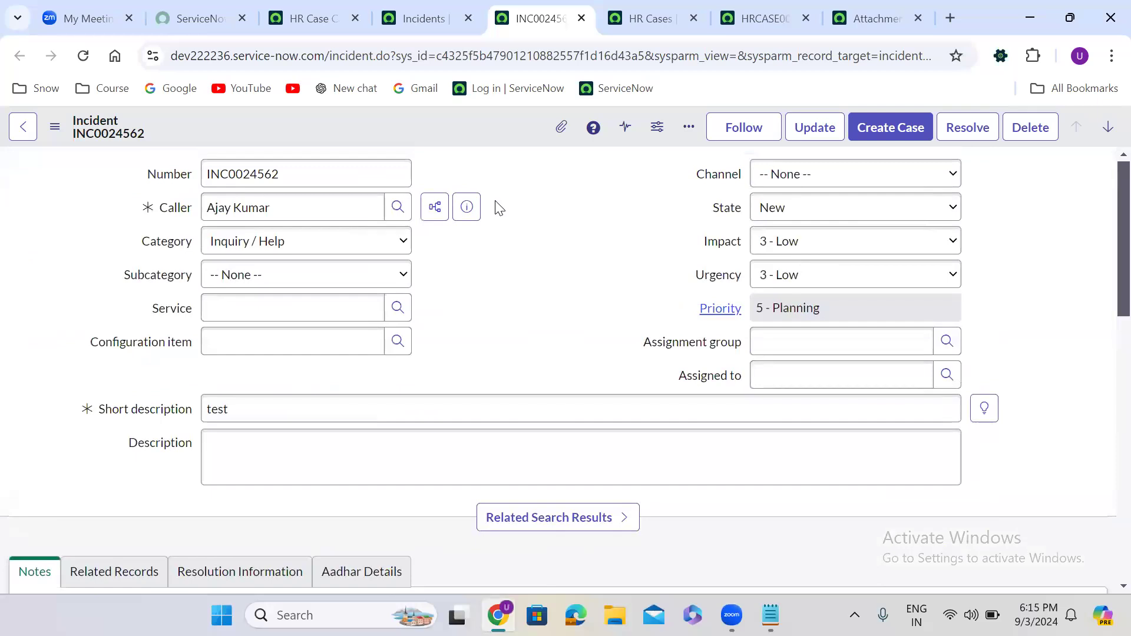
scroll(495, 206, "down", 15)
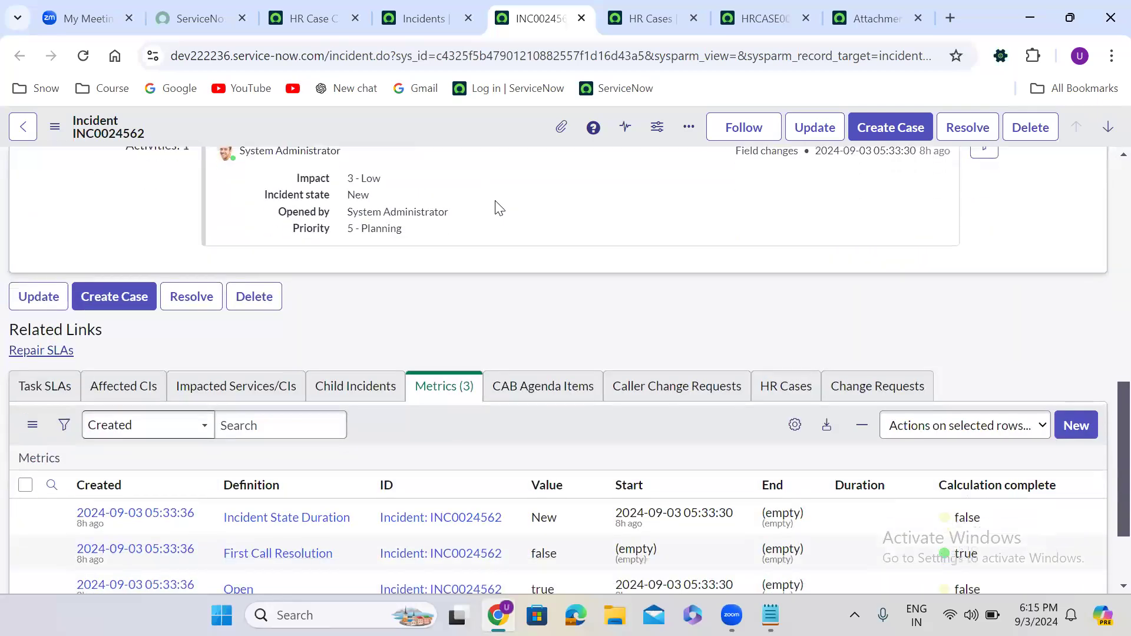
scroll(498, 207, "down", 2)
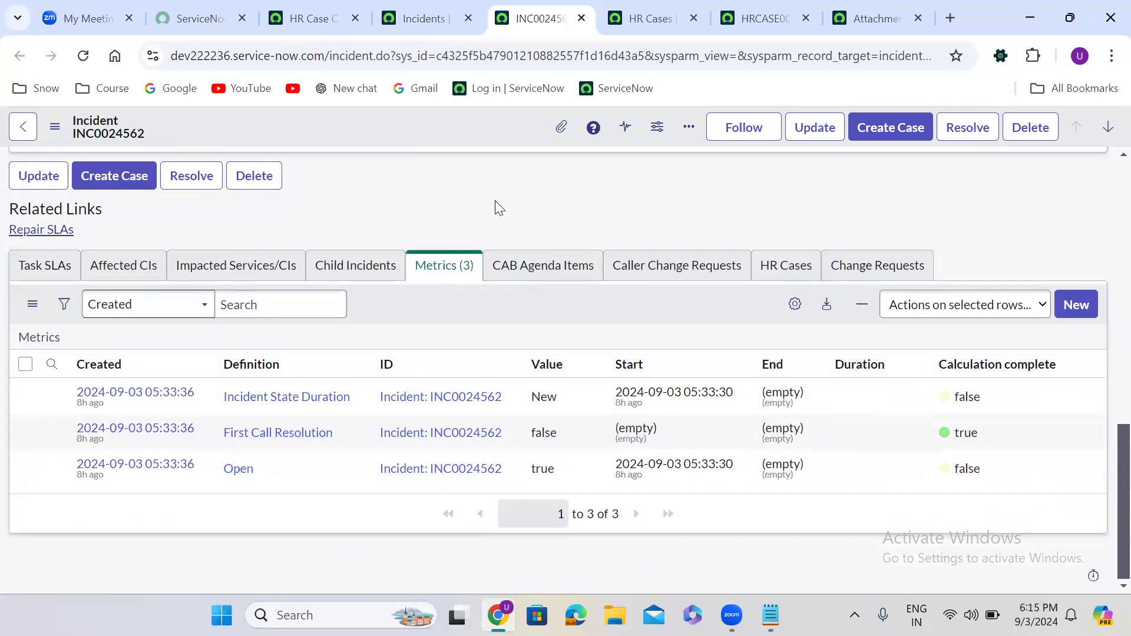
scroll(495, 202, "up", 15)
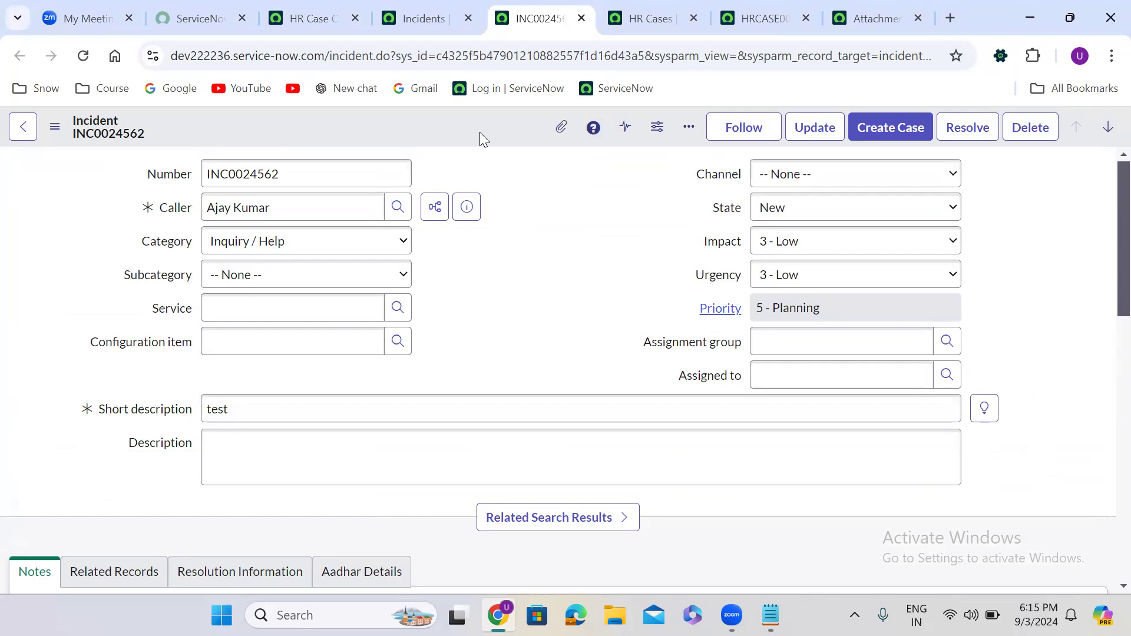
scroll(492, 307, "down", 13)
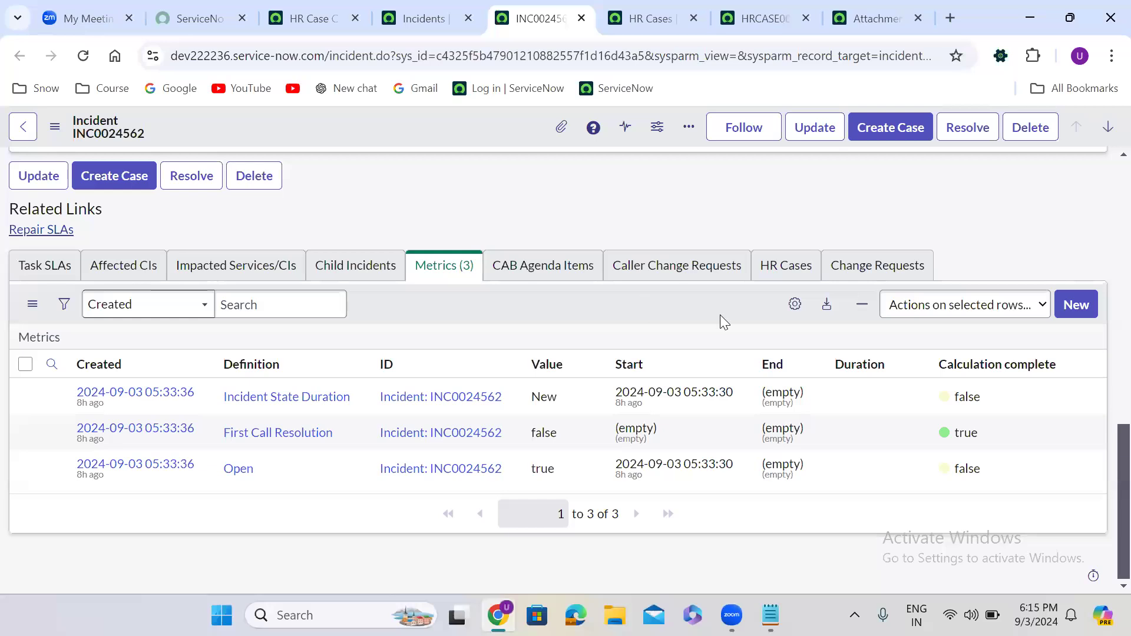
Open the List Control configuration for the incident's Child Incidents related list
left_click(386, 265)
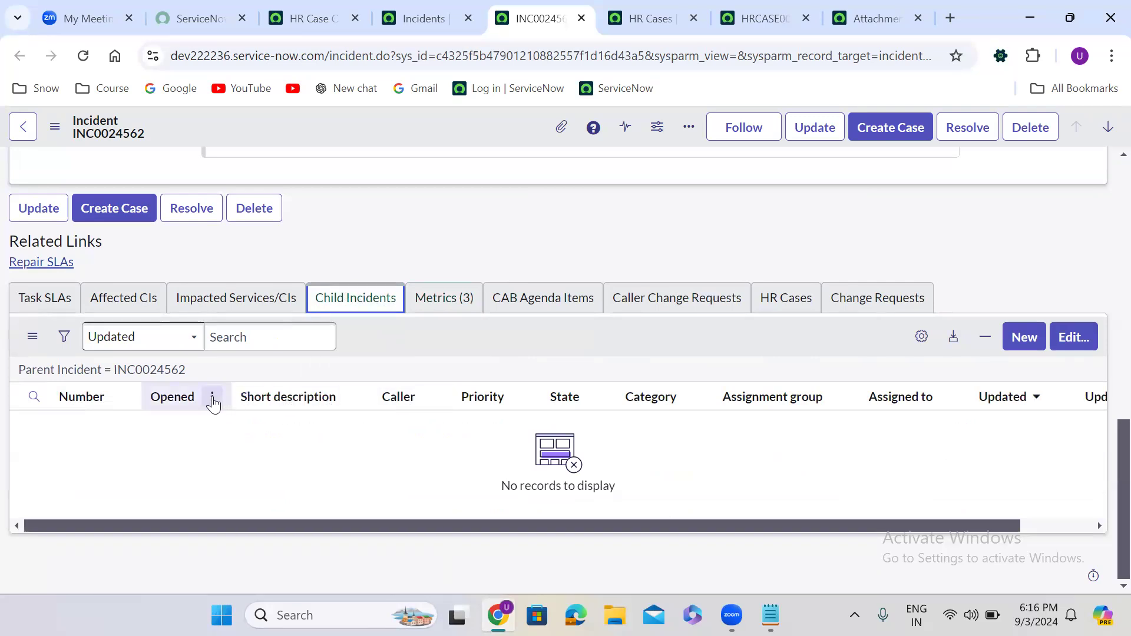
left_click(522, 399)
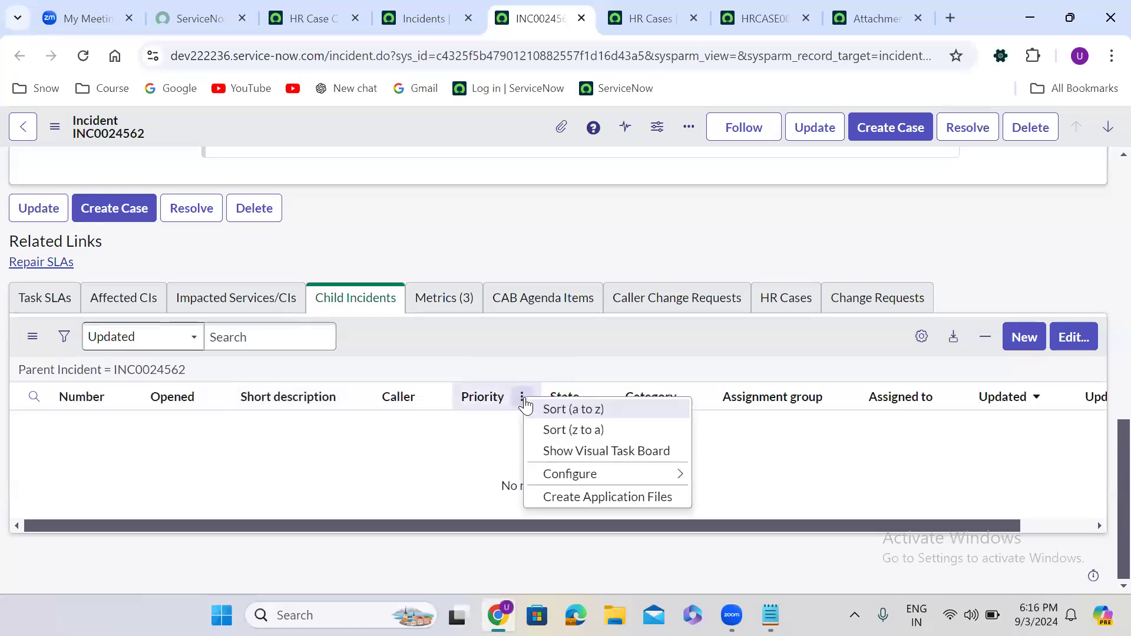
mouse_move(583, 475)
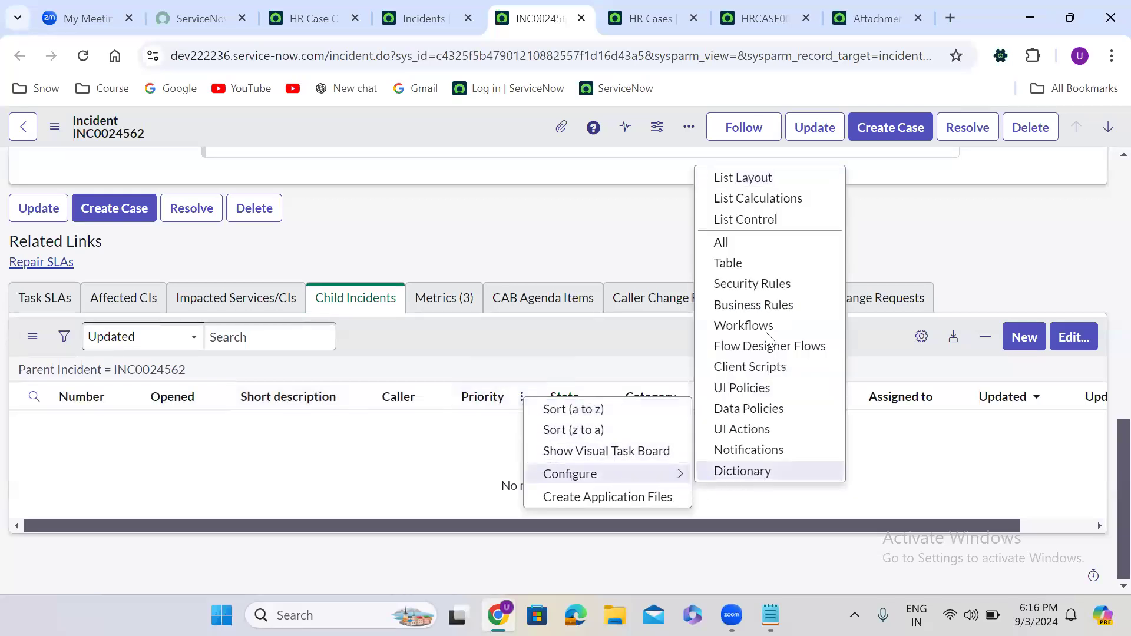
left_click(758, 228)
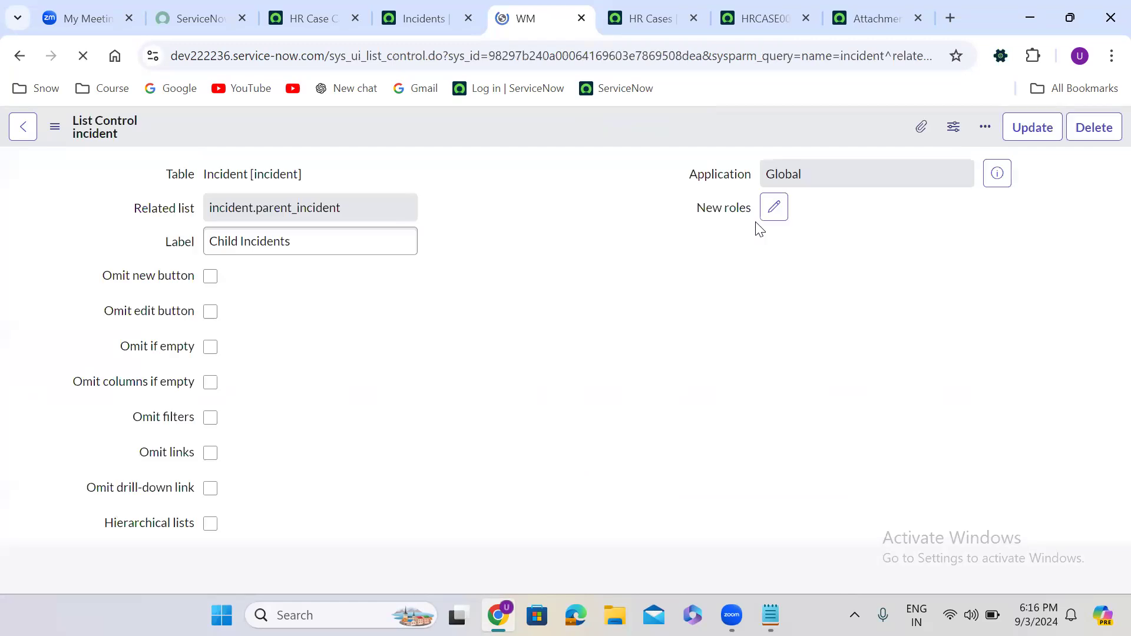
left_click(506, 300)
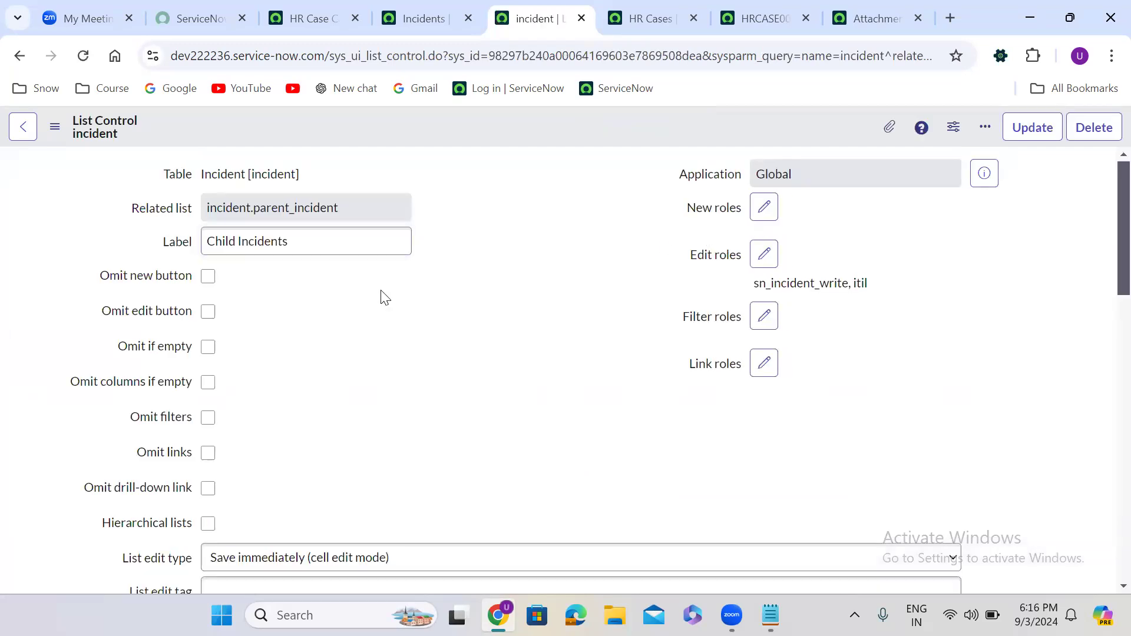
Enable the Child Incidents list's omit options for new button, edit button, if empty, columns if empty, filters, links and drill-down link
left_click(209, 277)
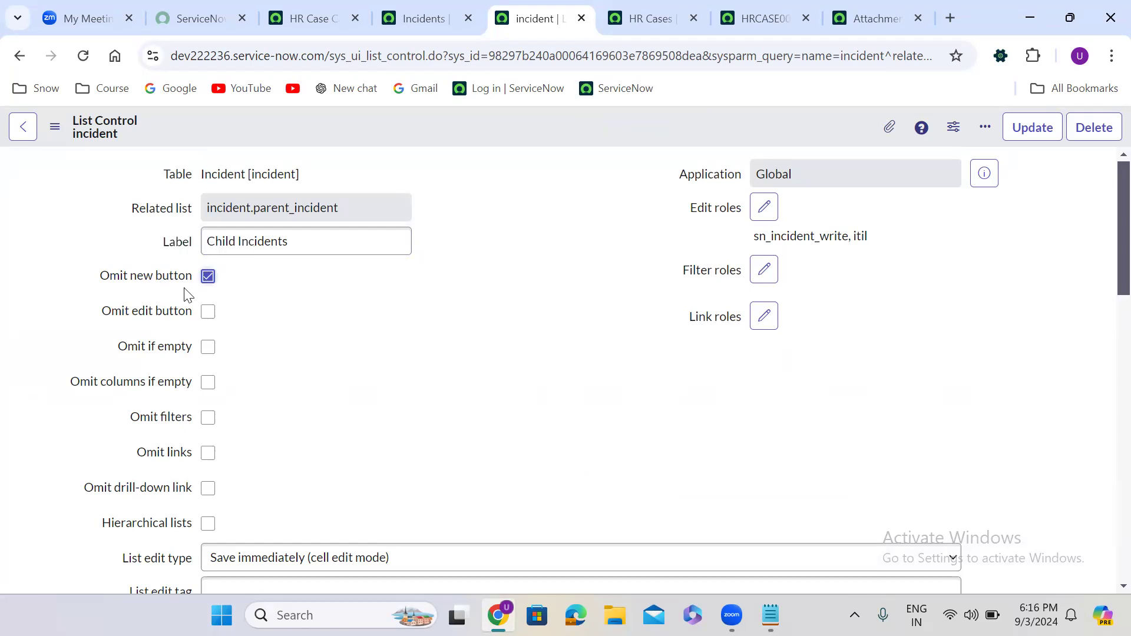
left_click(208, 312)
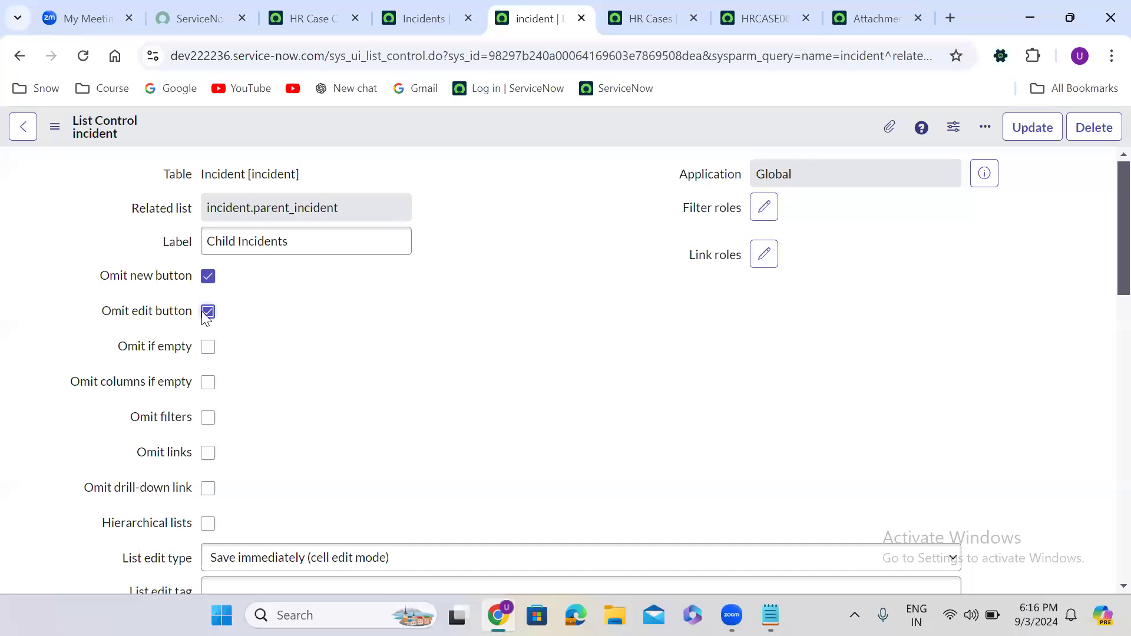
left_click(206, 349)
left_click(209, 383)
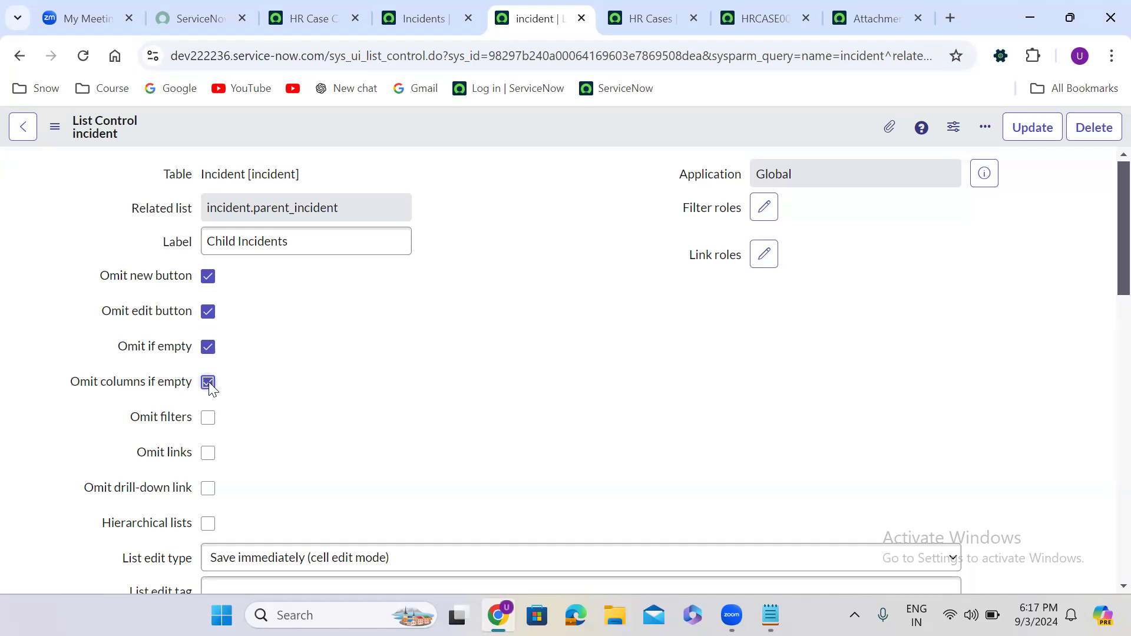
left_click(208, 418)
left_click(210, 455)
left_click(208, 489)
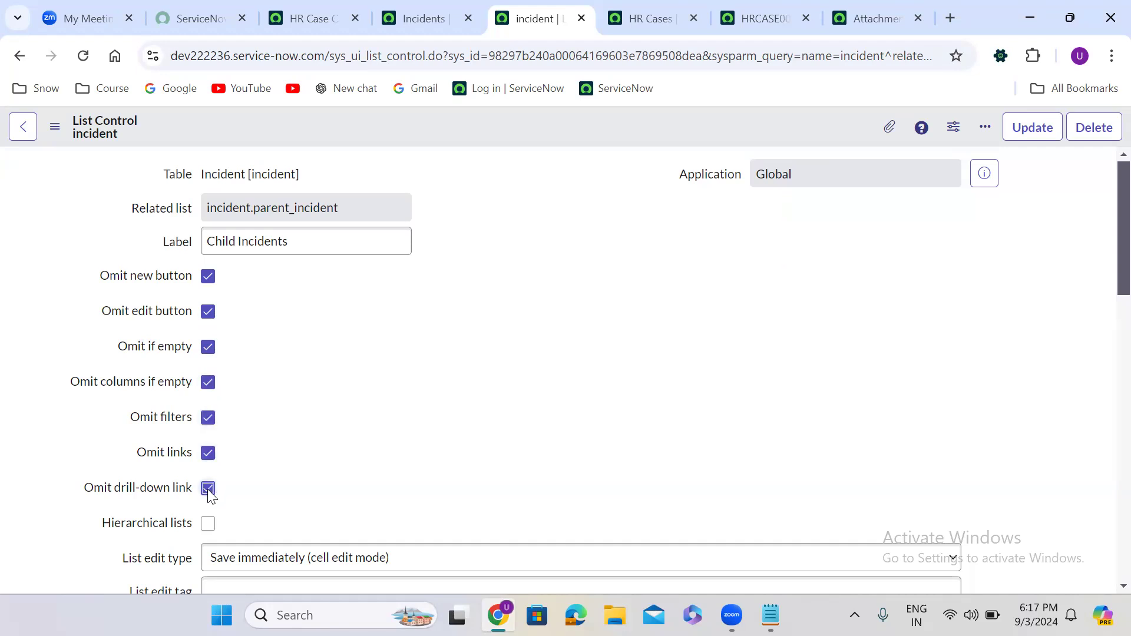
left_click(360, 443)
Open incident INC0024562 from the filtered Incidents list in a new browser tab and inspect its Child Incidents related list
left_click(423, 19)
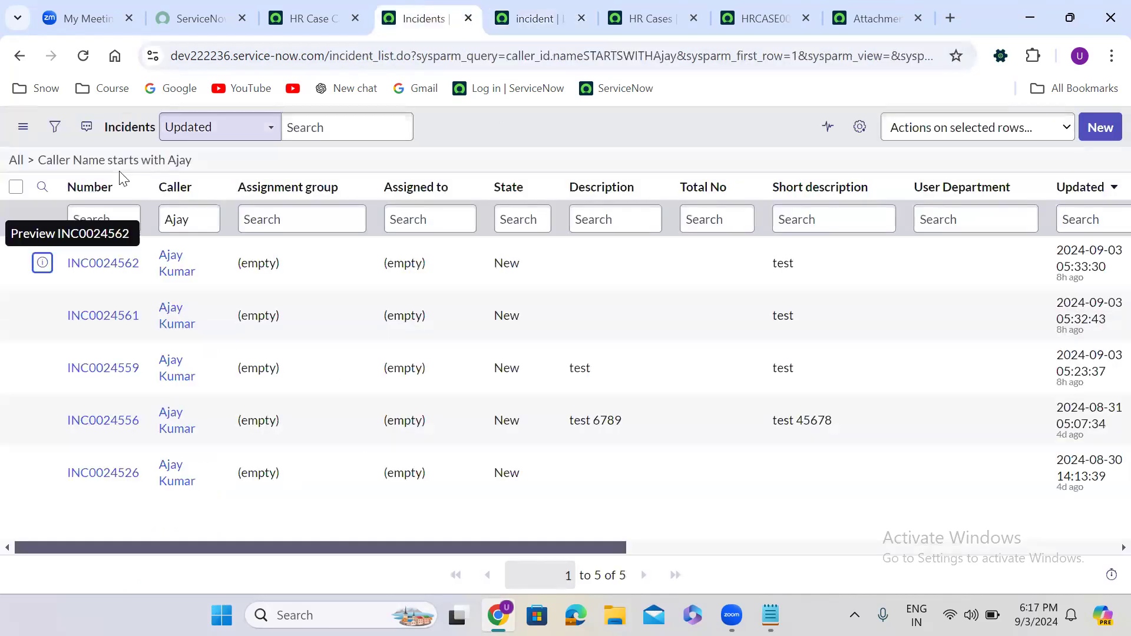
right_click(42, 264)
left_click(103, 283)
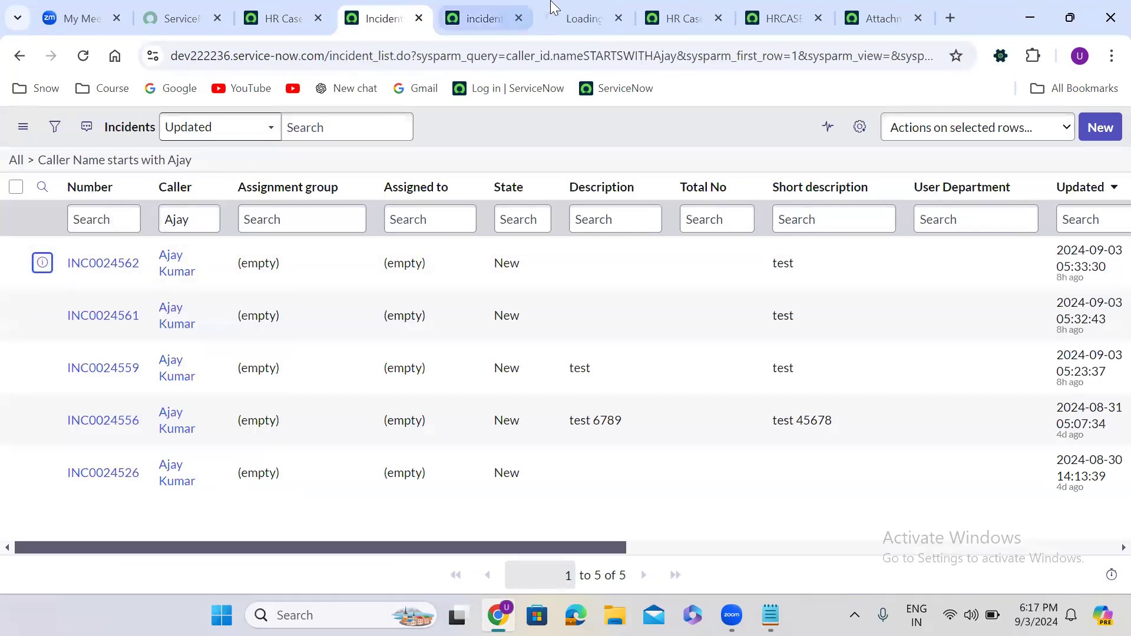
left_click(571, 13)
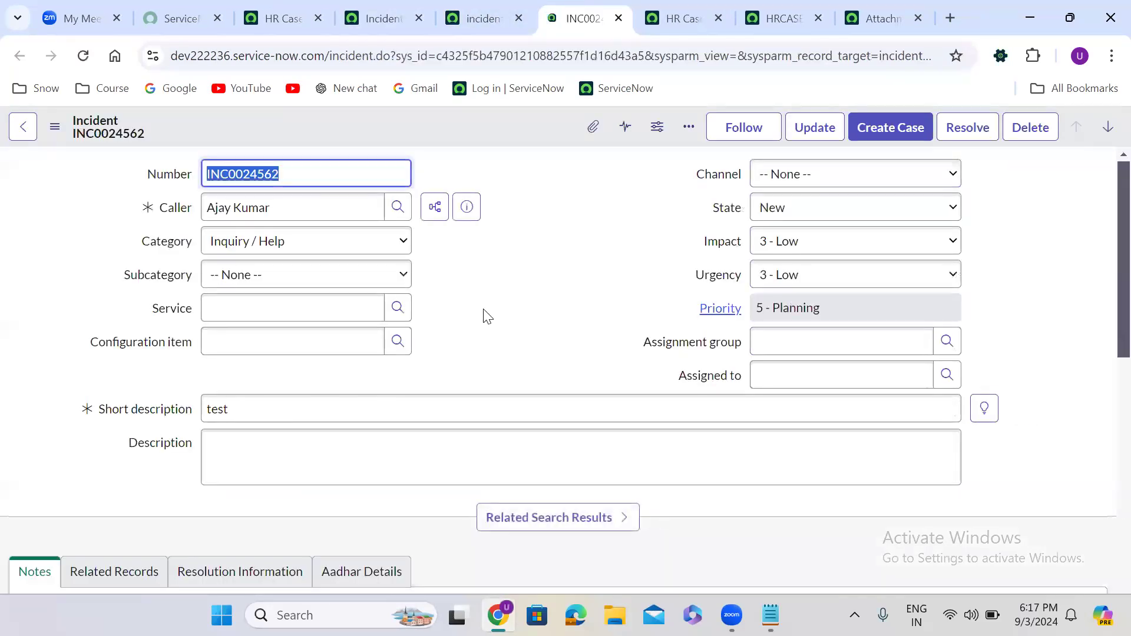
scroll(486, 316, "down", 15)
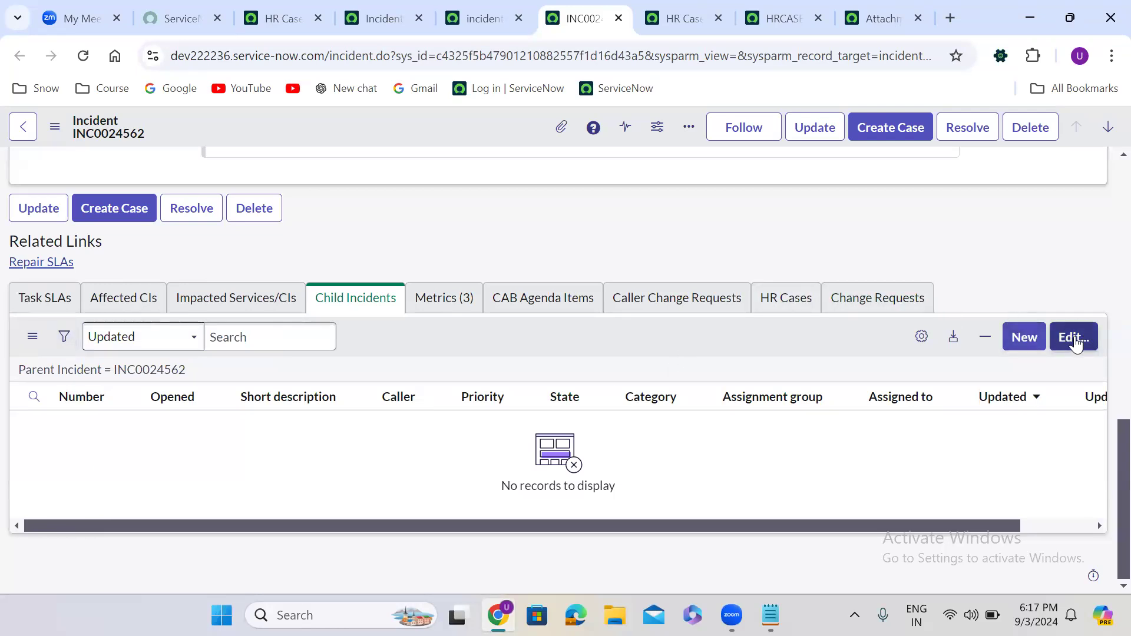
Return to the Child Incidents list control and save it without leaving the form
left_click(681, 12)
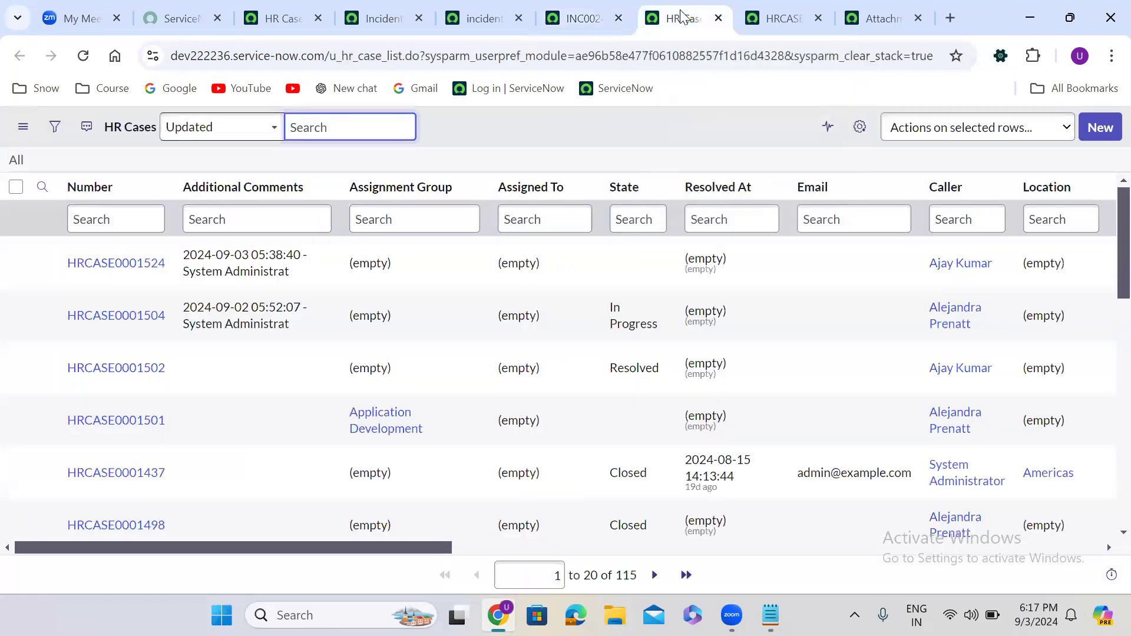
left_click(469, 21)
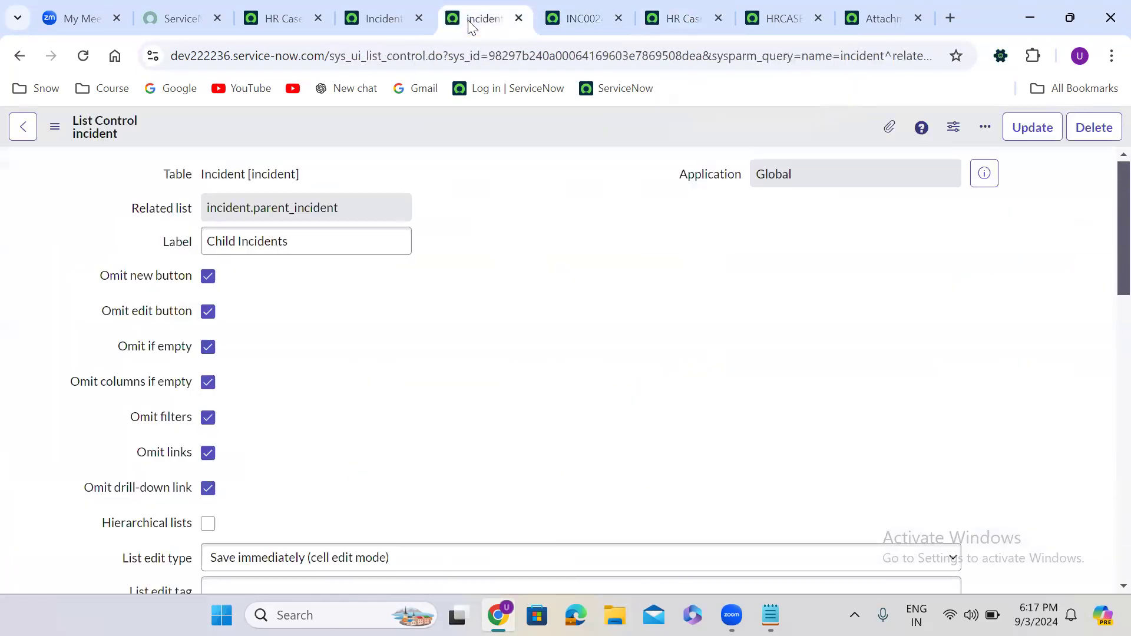
right_click(531, 123)
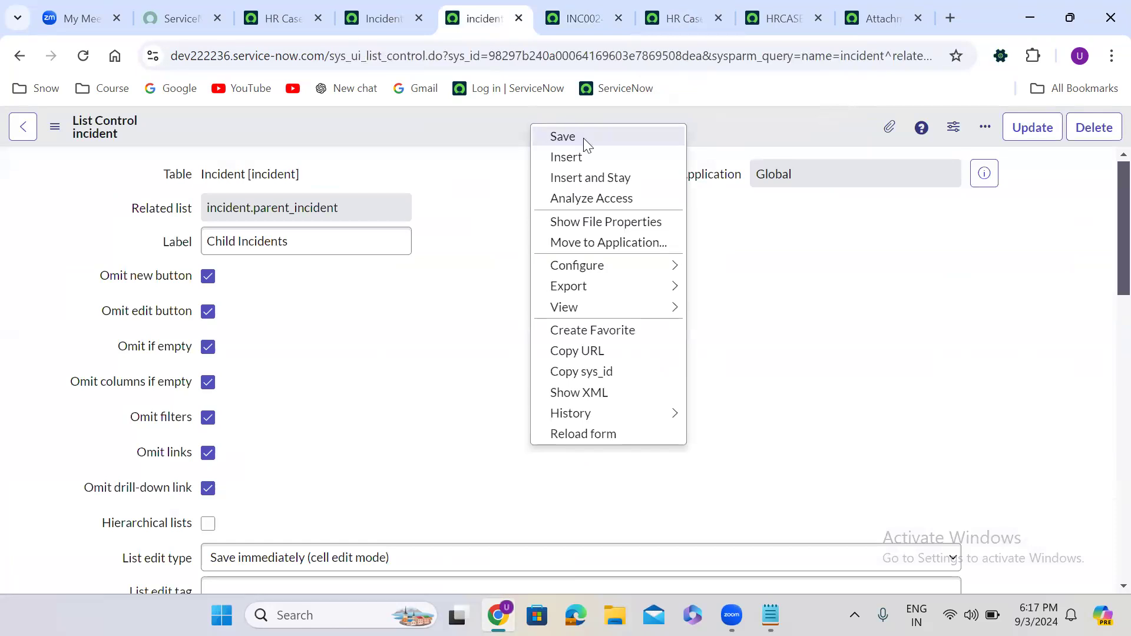
left_click(584, 138)
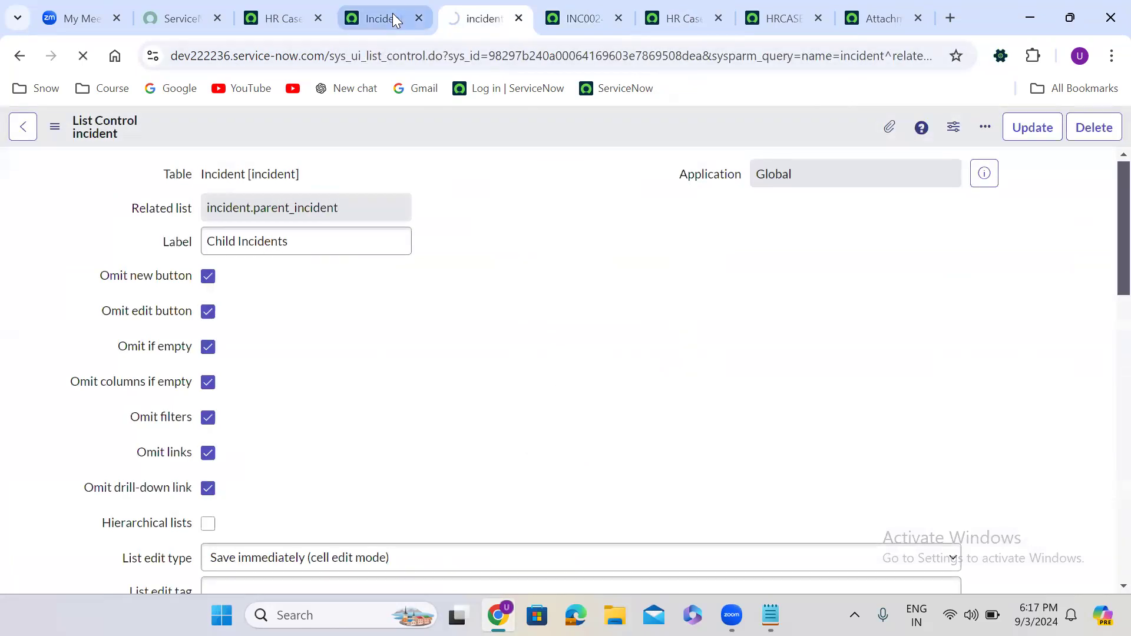
Place the INC0024562 tab before the list control tab, reload the incident and check whether Child Incidents is among its related lists
left_click(395, 21)
left_click(585, 13)
left_click_drag(585, 6, 484, 17)
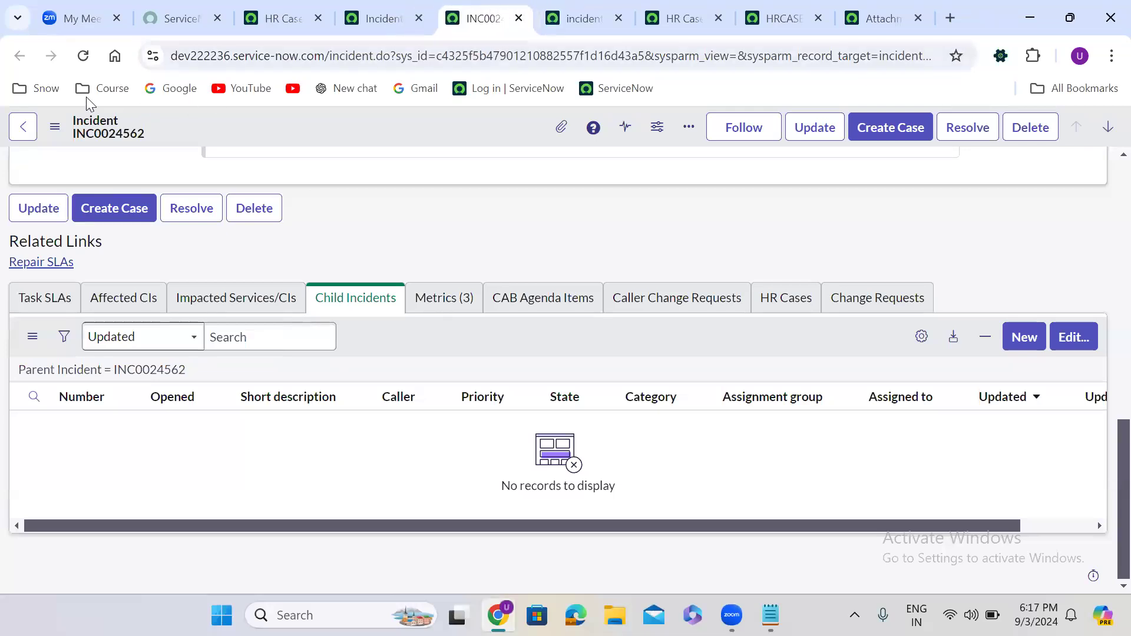
left_click(83, 57)
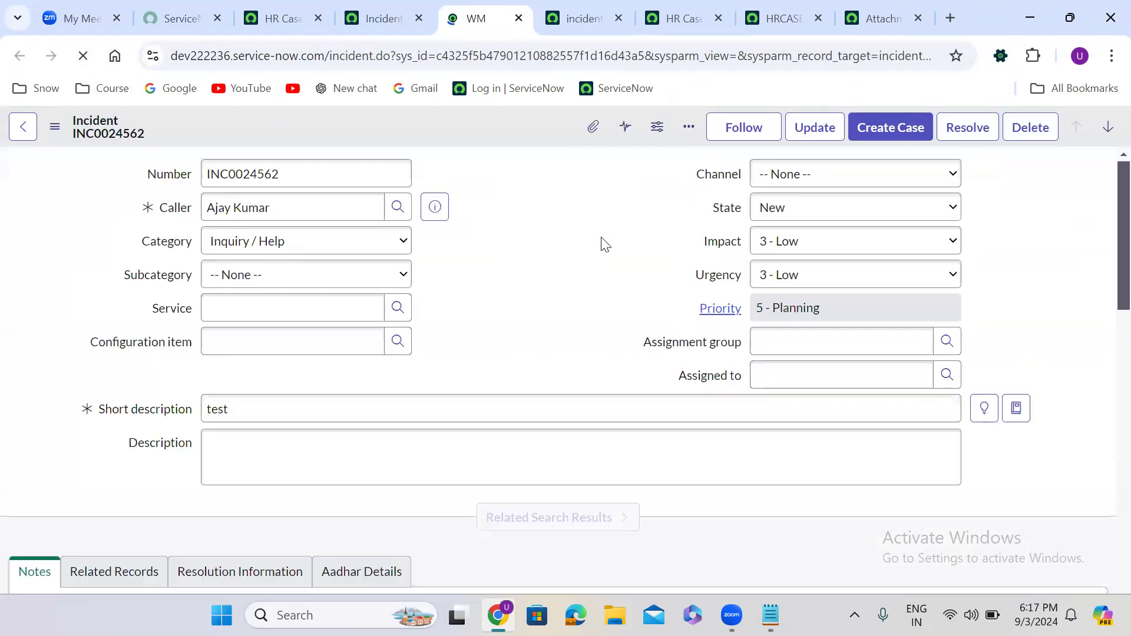
left_click(505, 323)
scroll(502, 318, "down", 10)
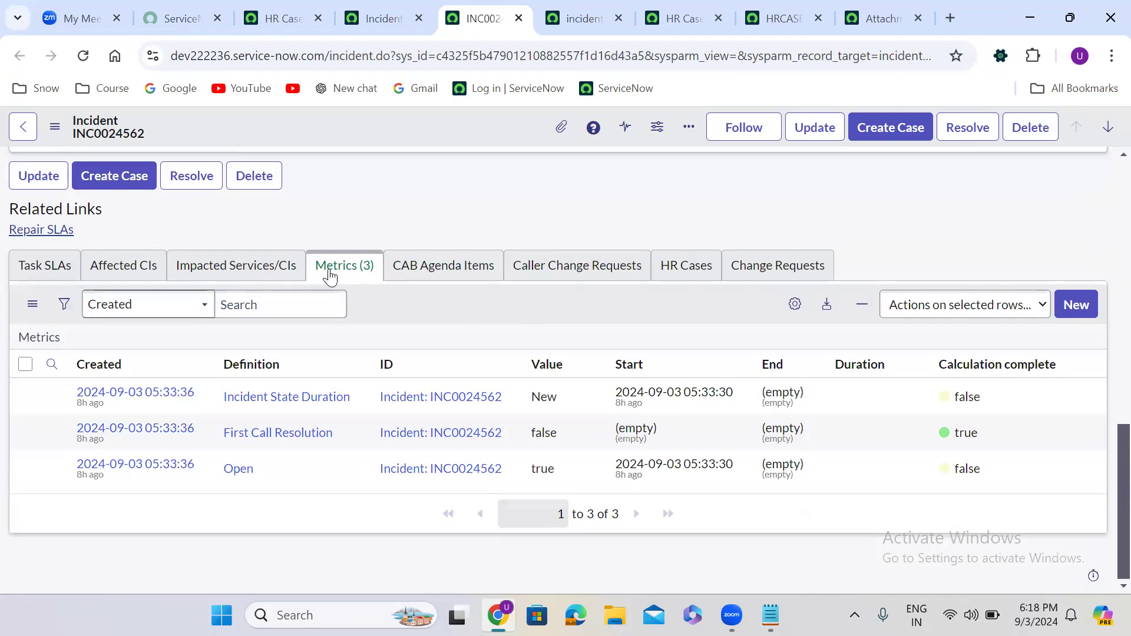
Turn off Omit if empty in the Child Incidents list control and save the record
left_click(569, 7)
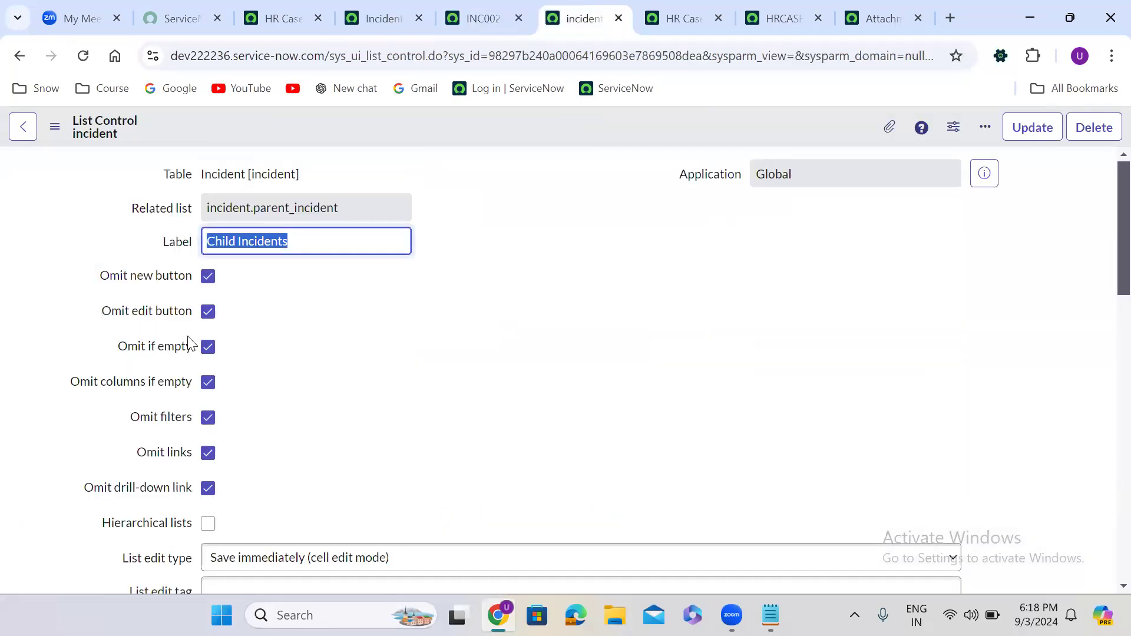
left_click(210, 348)
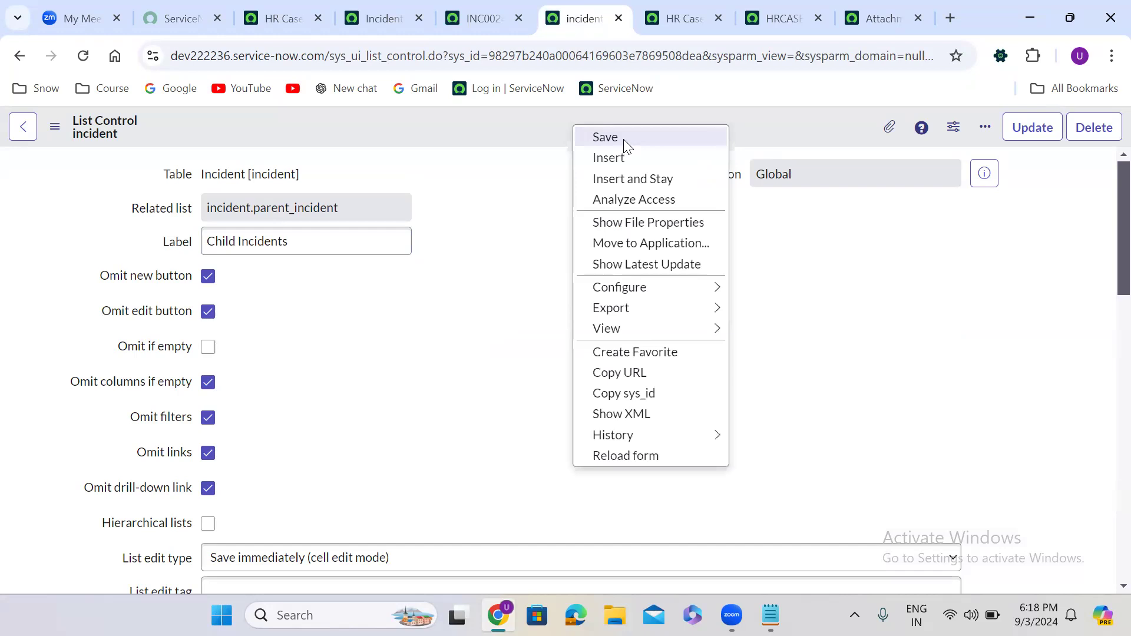
left_click(626, 142)
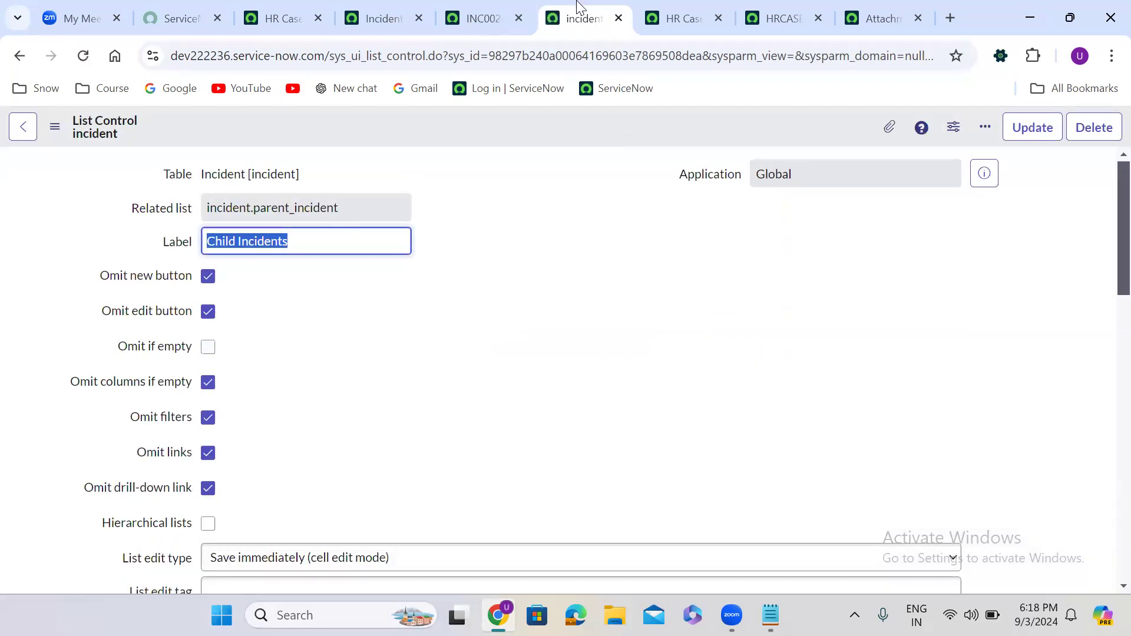
Reload incident INC0024562 and inspect its Child Incidents related list
left_click(491, 15)
left_click(78, 54)
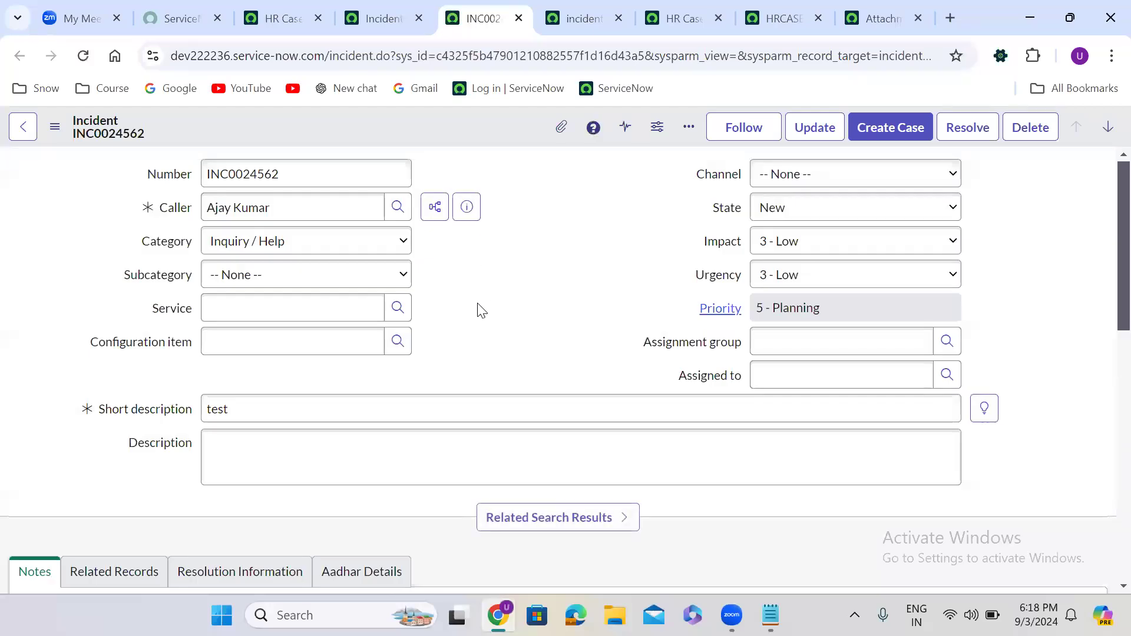
scroll(482, 311, "down", 10)
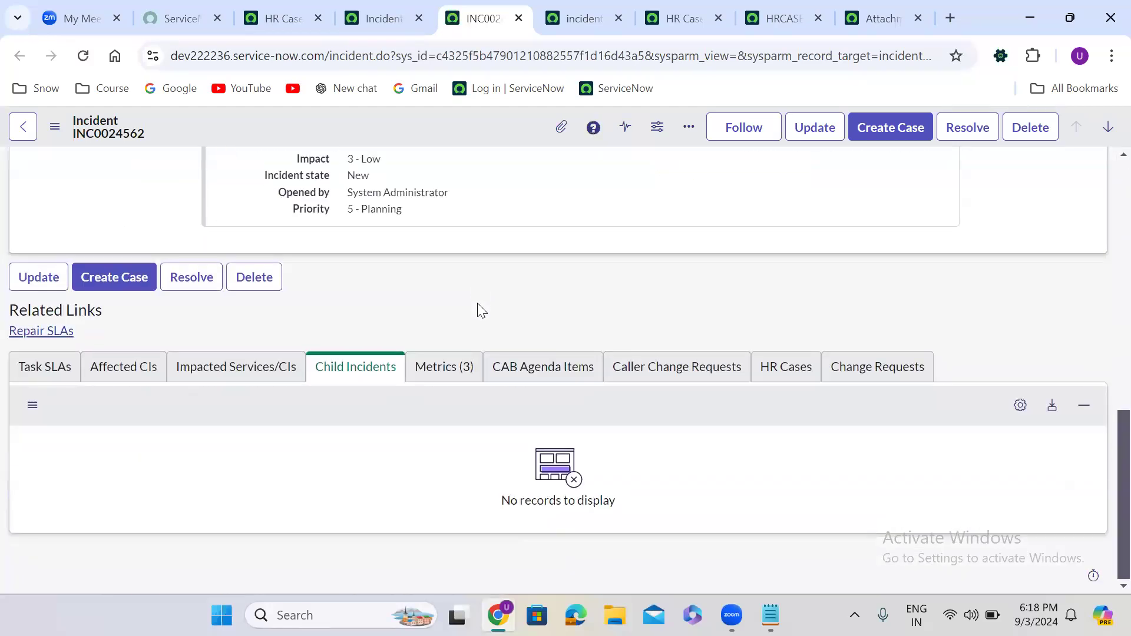
left_click(343, 370)
left_click(58, 412)
Compare the omit options in the Child Incidents list control with the related list on INC0024562
left_click(567, 7)
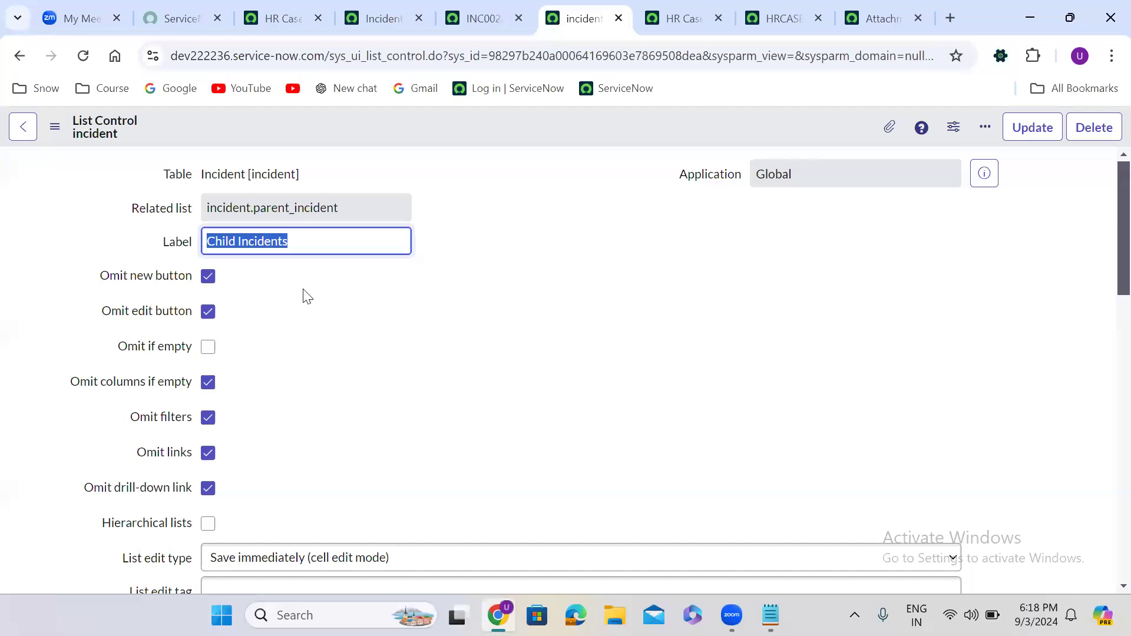
left_click(471, 21)
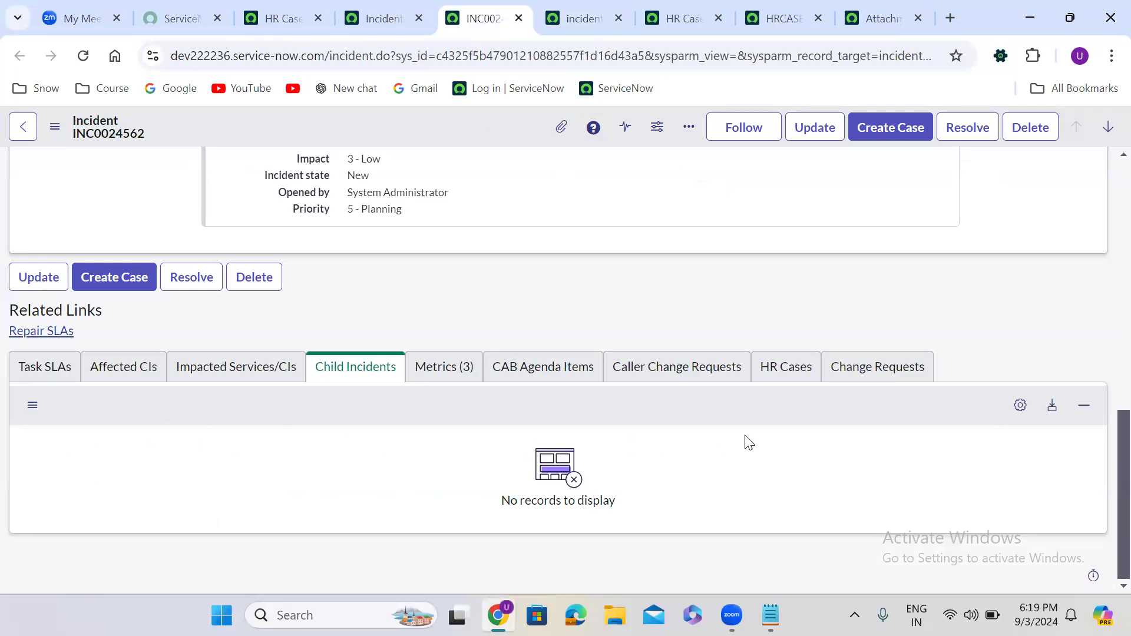
left_click(586, 6)
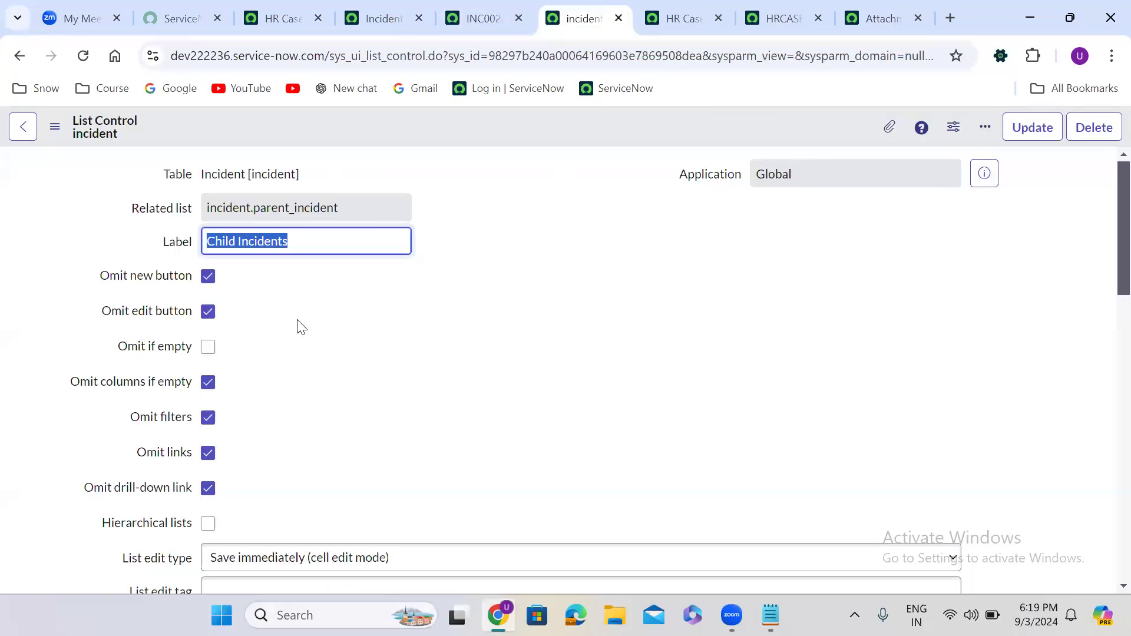
left_click(495, 21)
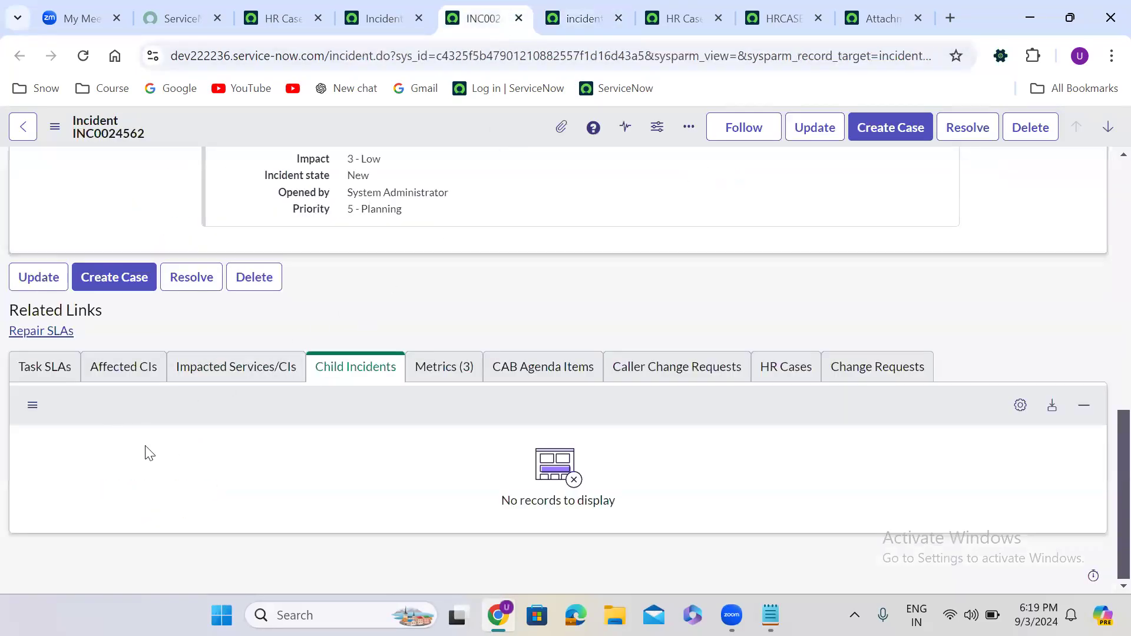
In the Child Incidents list control, turn off omitting the new button, edit button, empty columns, filters, links and drill-down link, and save the record
left_click(587, 13)
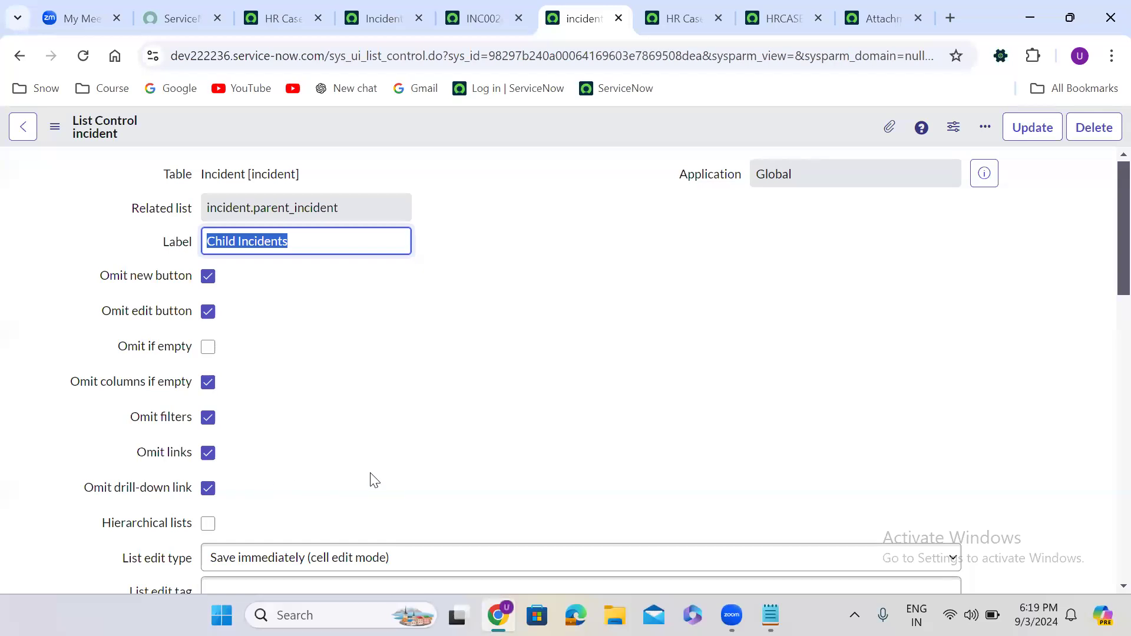
left_click(459, 413)
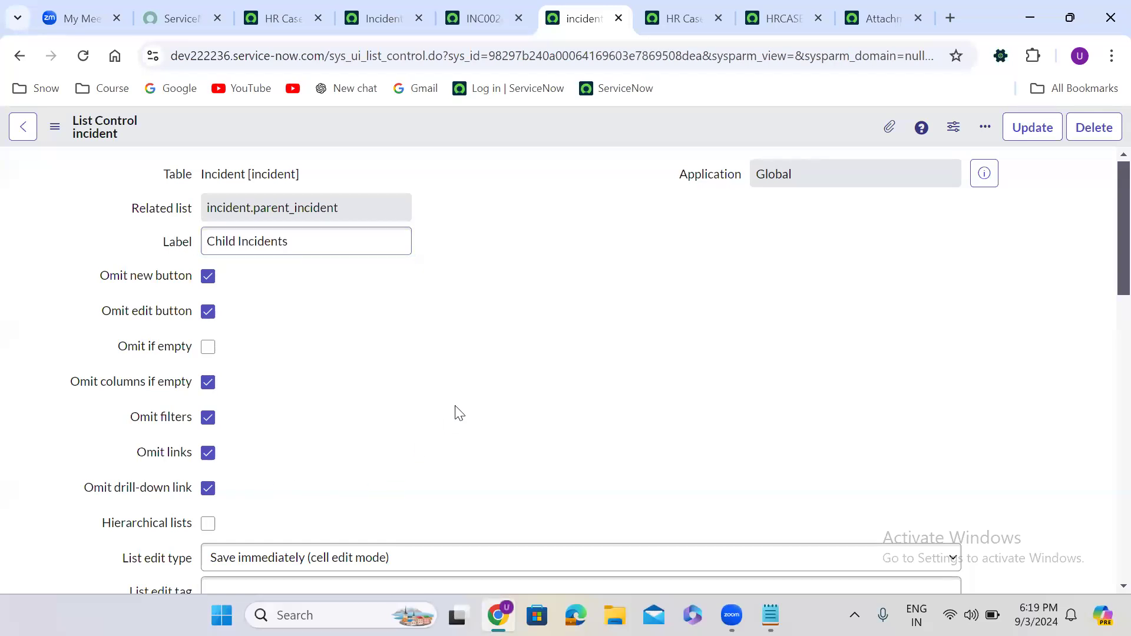
left_click(208, 277)
left_click(207, 311)
left_click(208, 382)
left_click(207, 383)
left_click(208, 383)
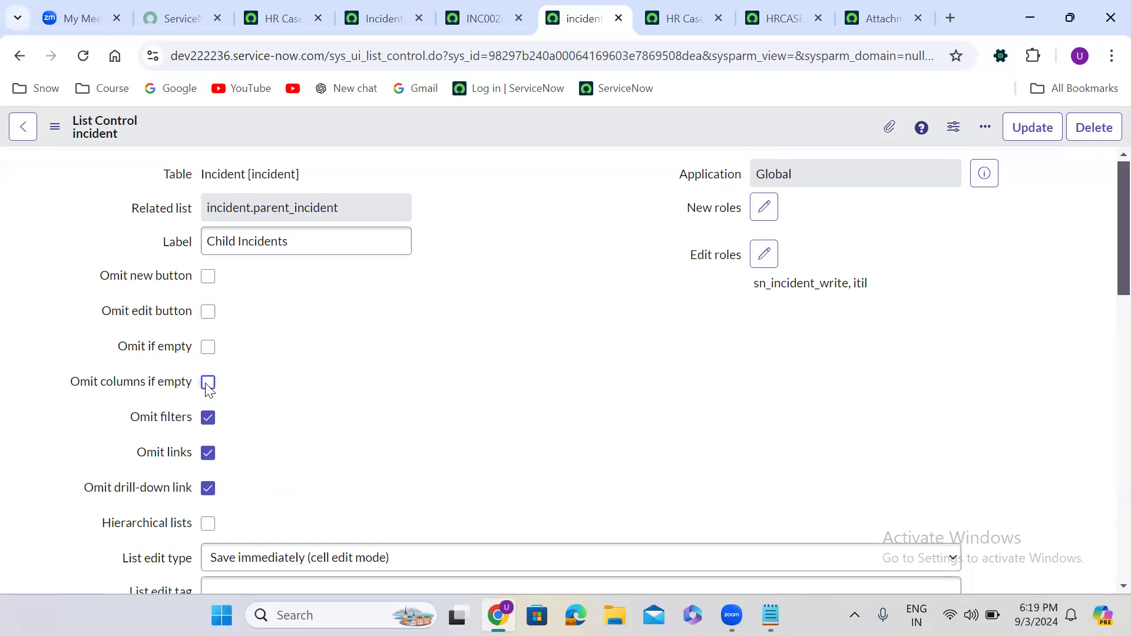
left_click(208, 418)
left_click(208, 453)
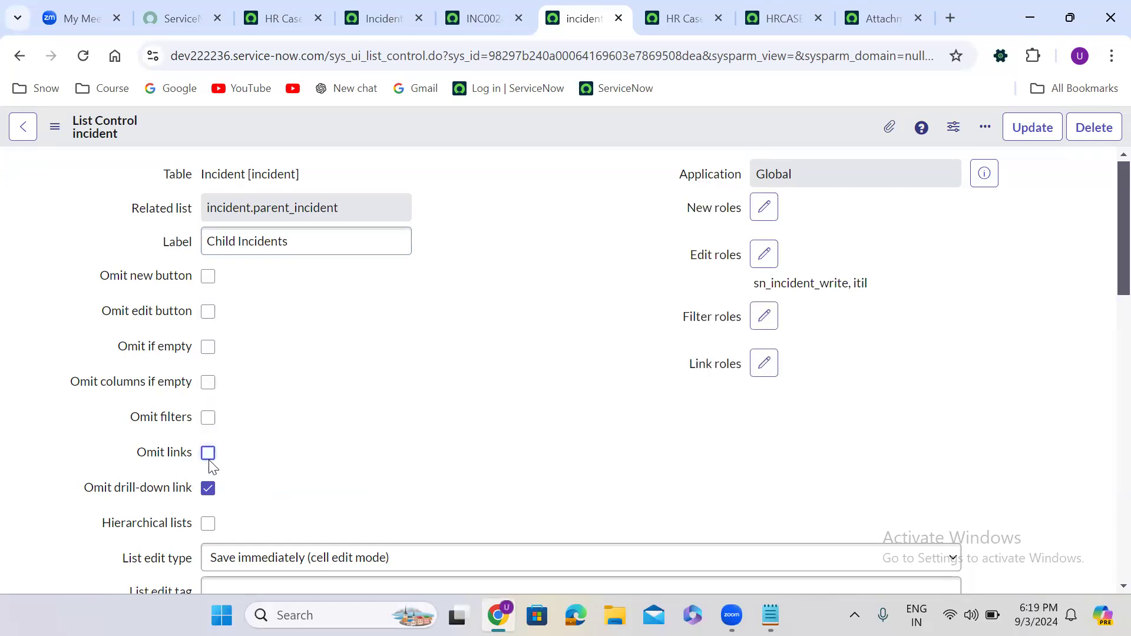
left_click(208, 488)
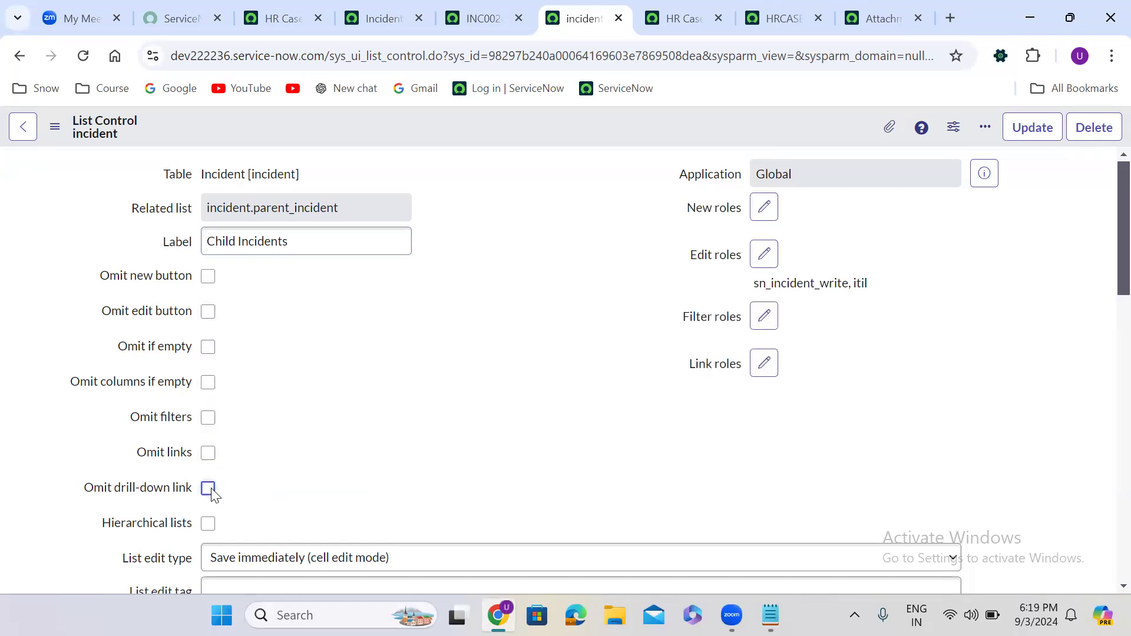
right_click(553, 145)
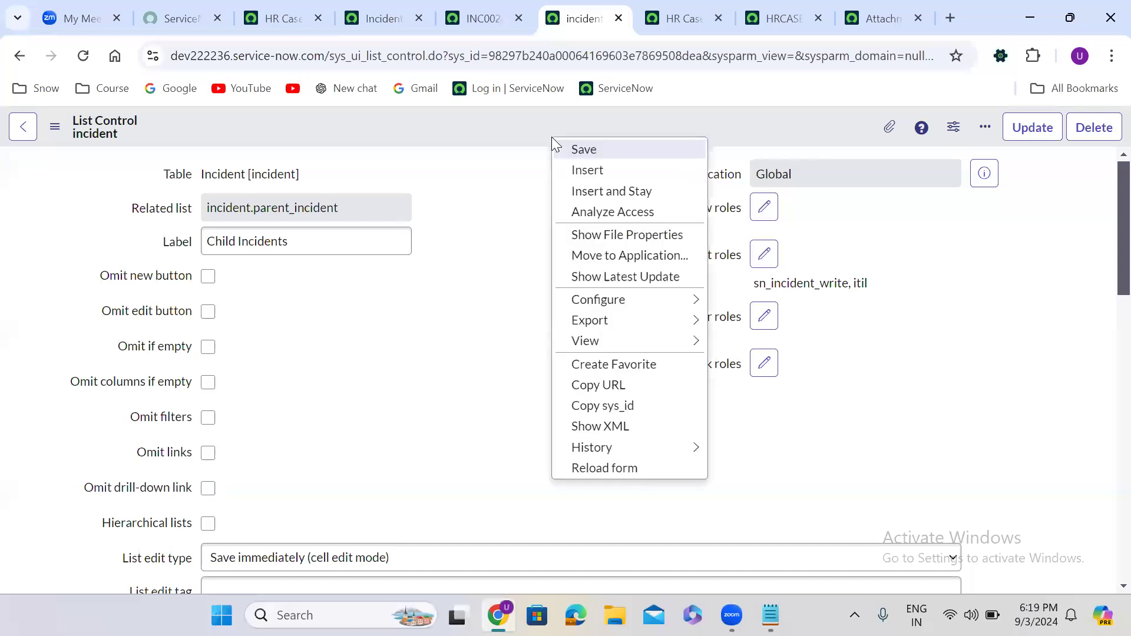
left_click(602, 149)
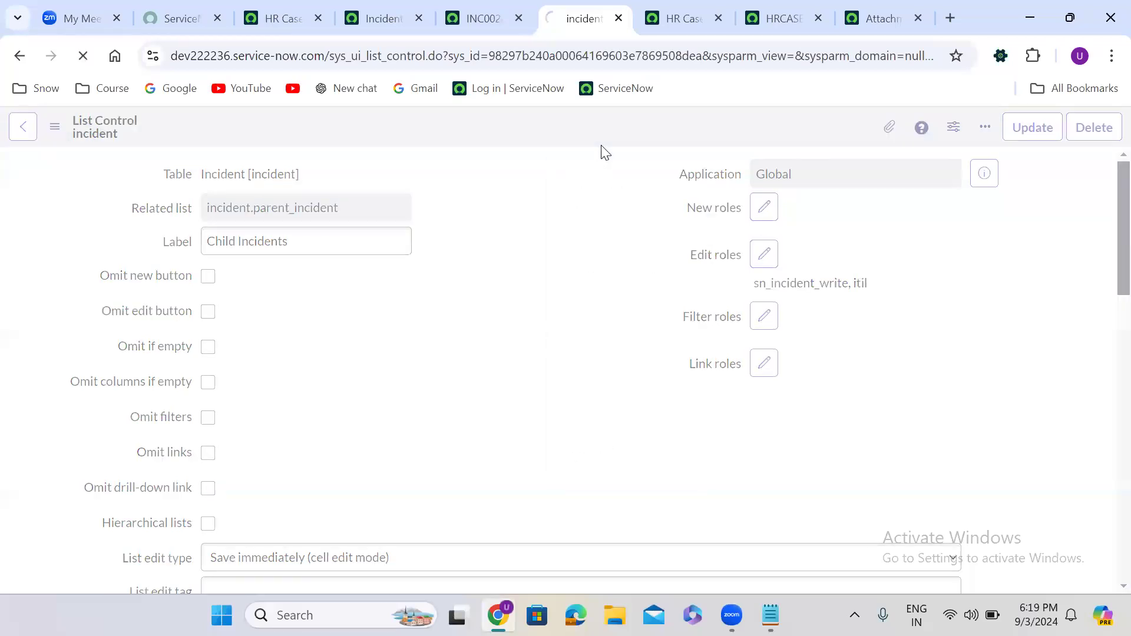
Reload incident INC0024562 and examine the controls and columns of its Child Incidents related list
left_click(477, 18)
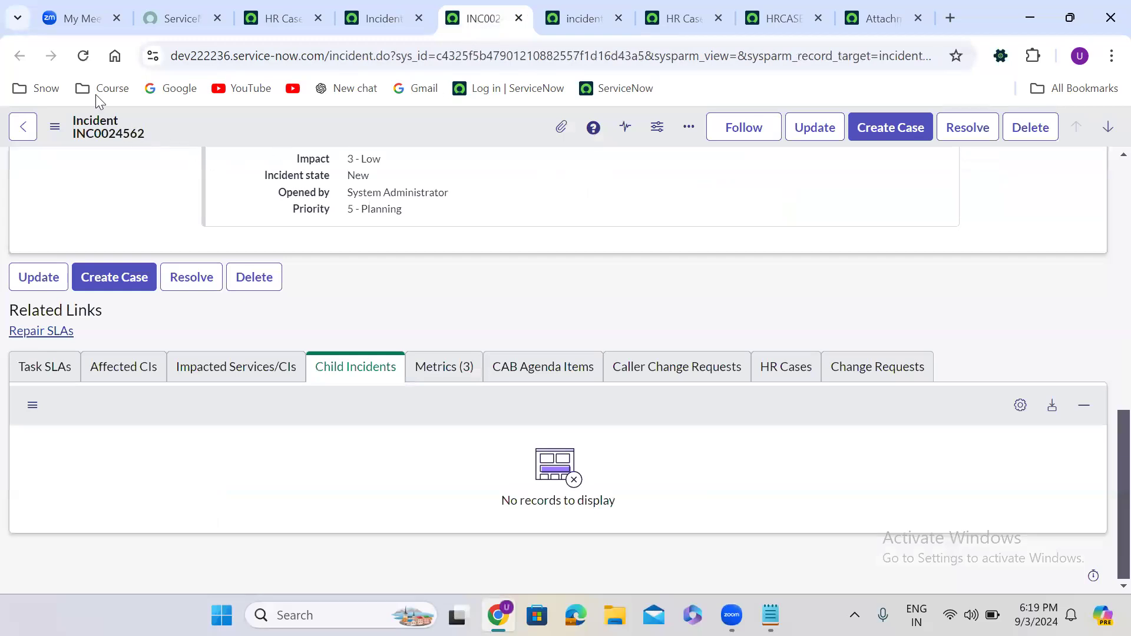
left_click(83, 56)
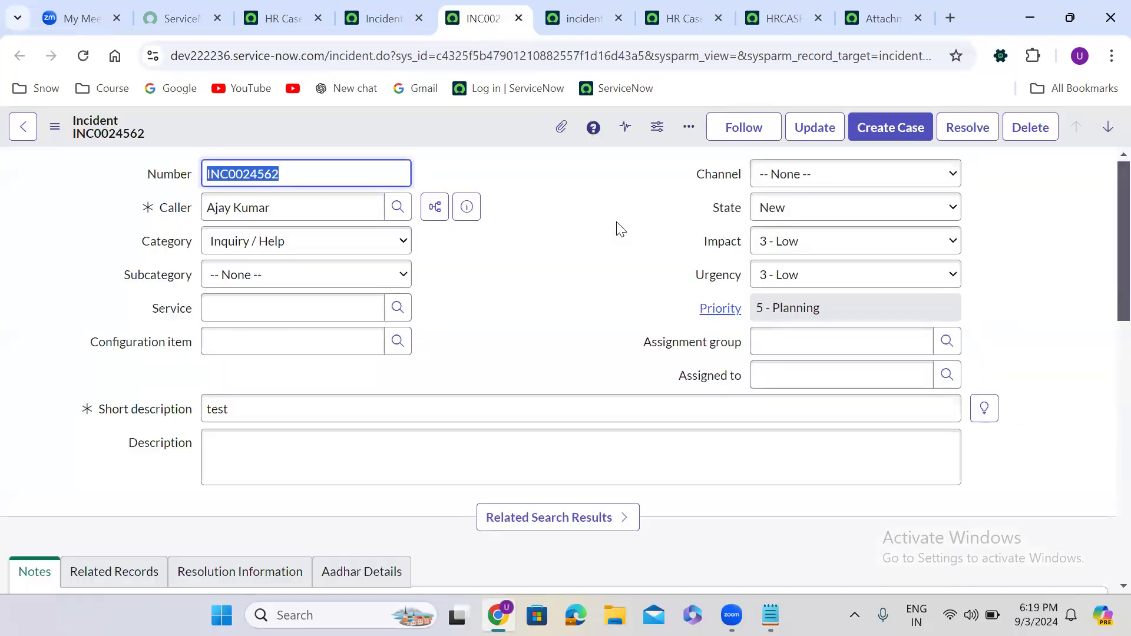
left_click(495, 357)
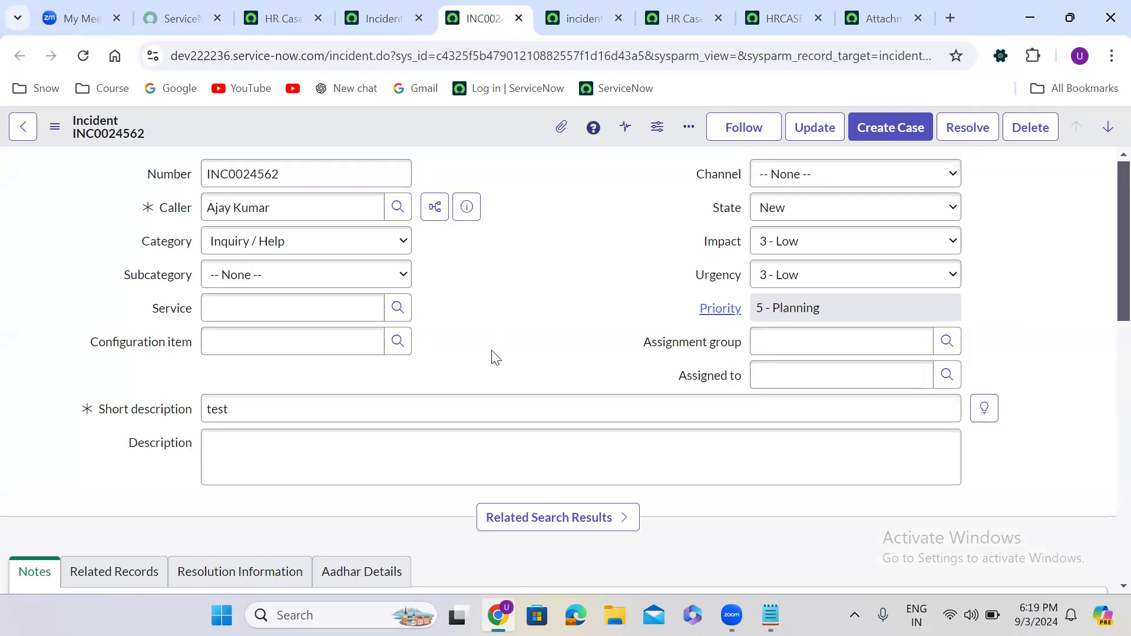
scroll(495, 357, "down", 12)
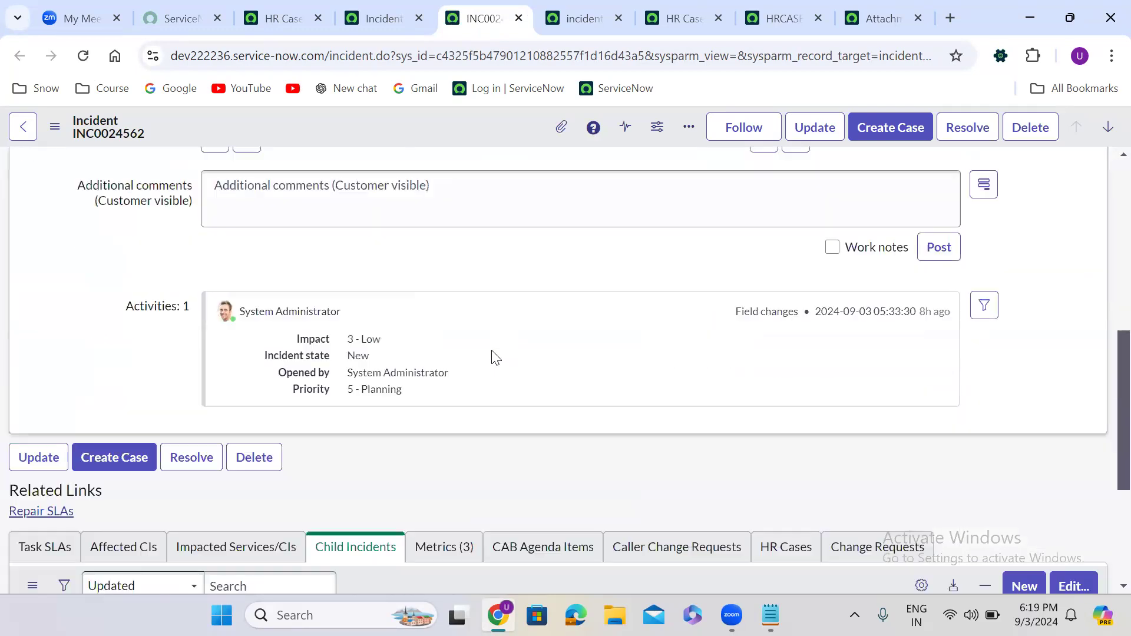
scroll(494, 358, "down", 1)
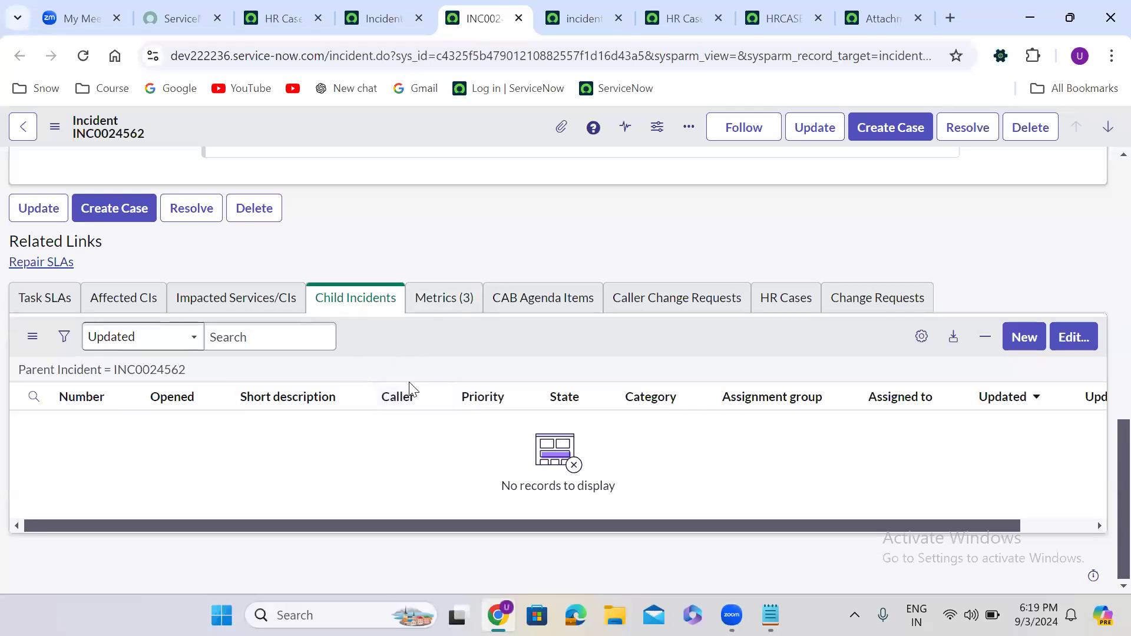
left_click(362, 311)
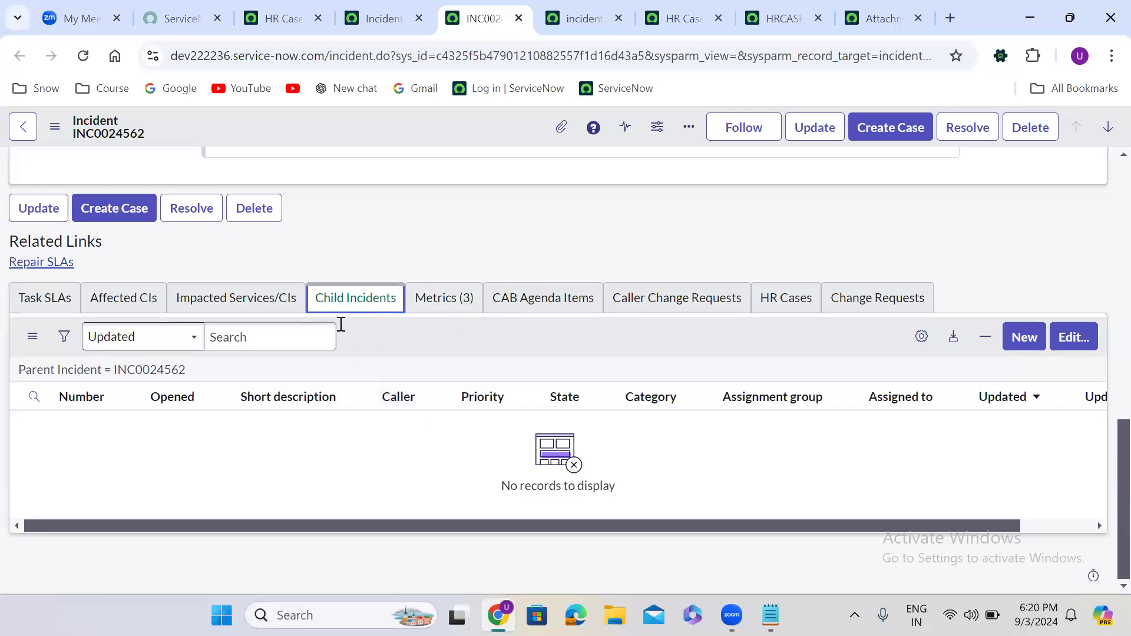
Open the List Control configuration for the Child Incidents related list
left_click(432, 396)
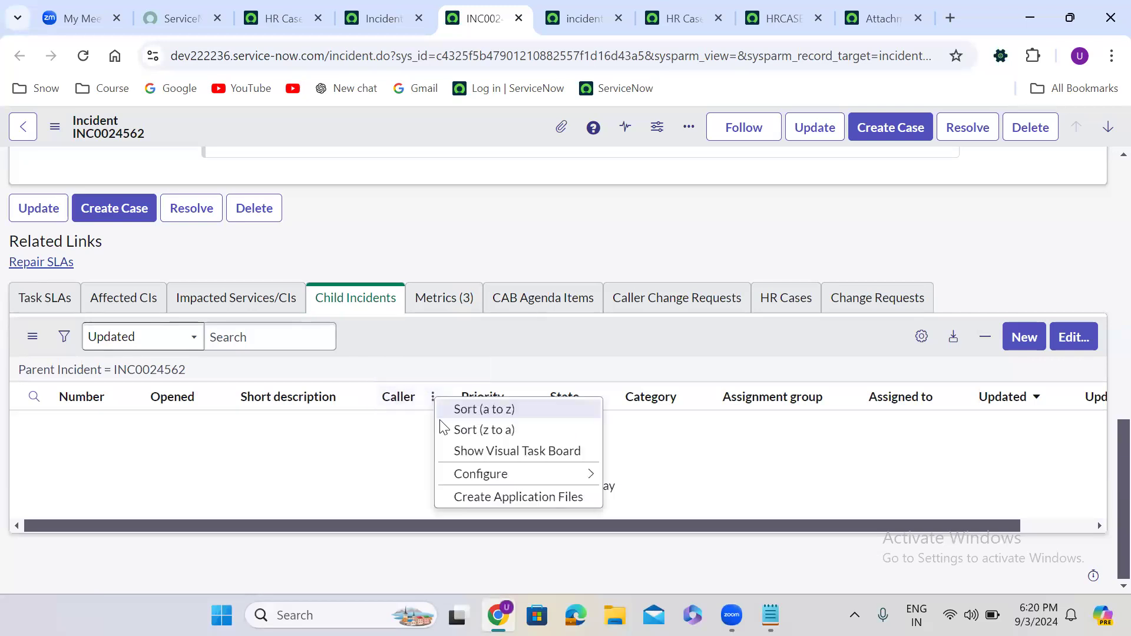
mouse_move(467, 476)
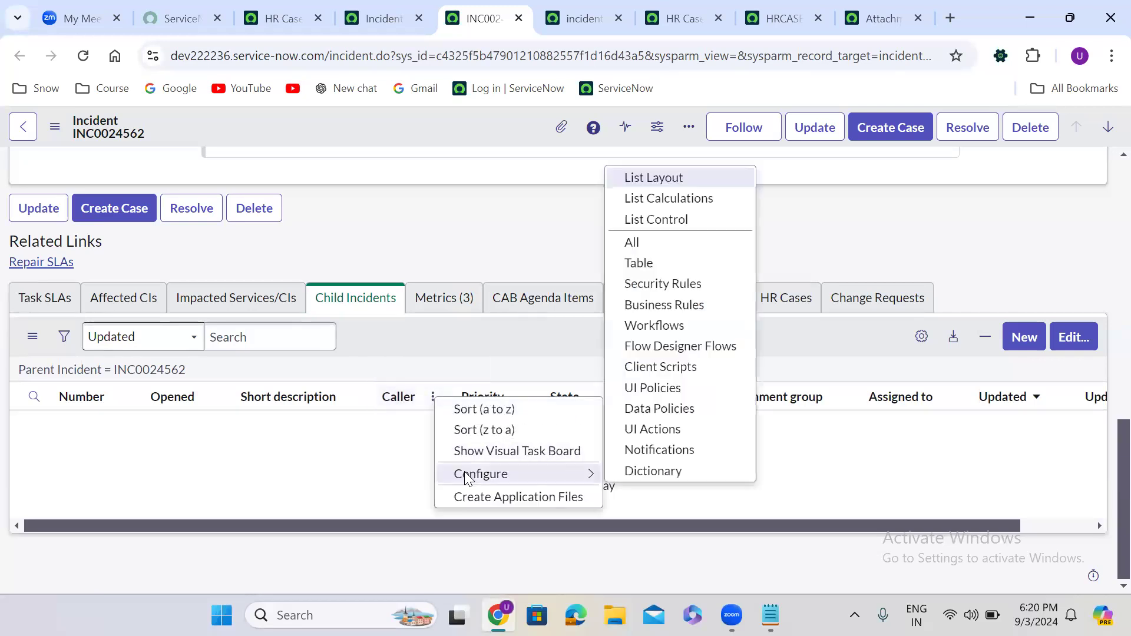
left_click(658, 223)
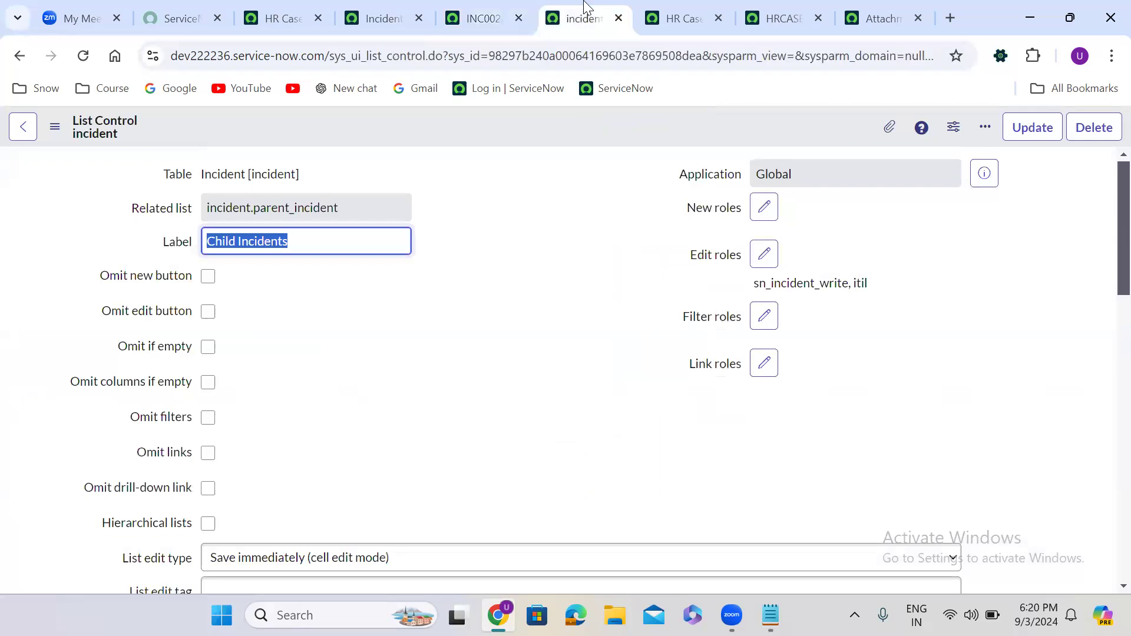
Turn on omitting the new button, edit button, empty columns, filters, links and drill-down link for Child Incidents
left_click(207, 276)
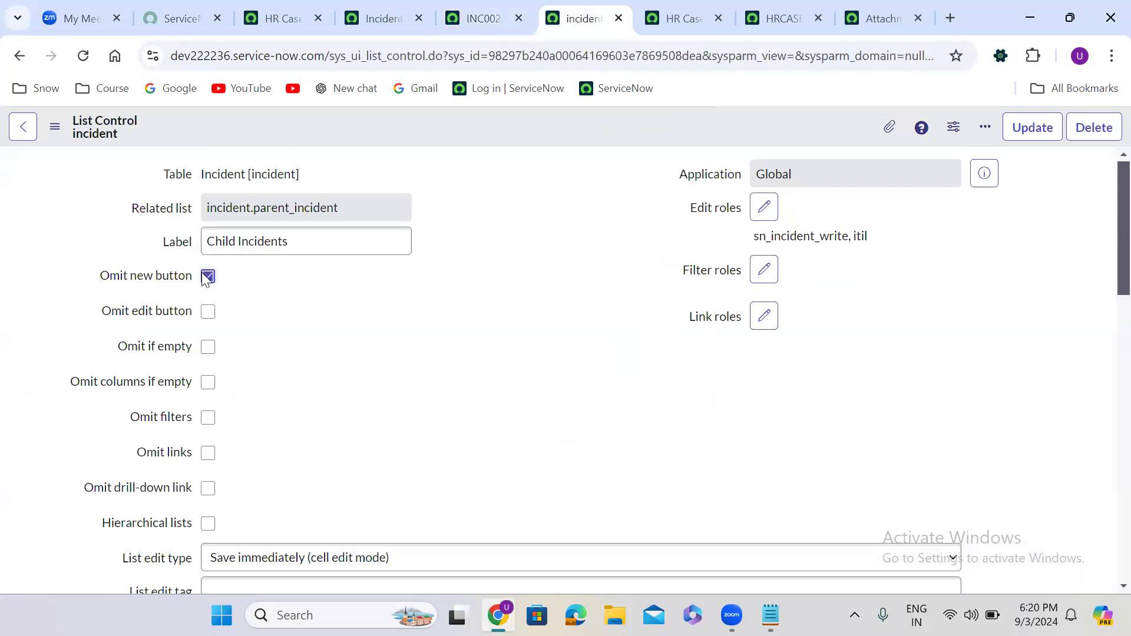
left_click(210, 307)
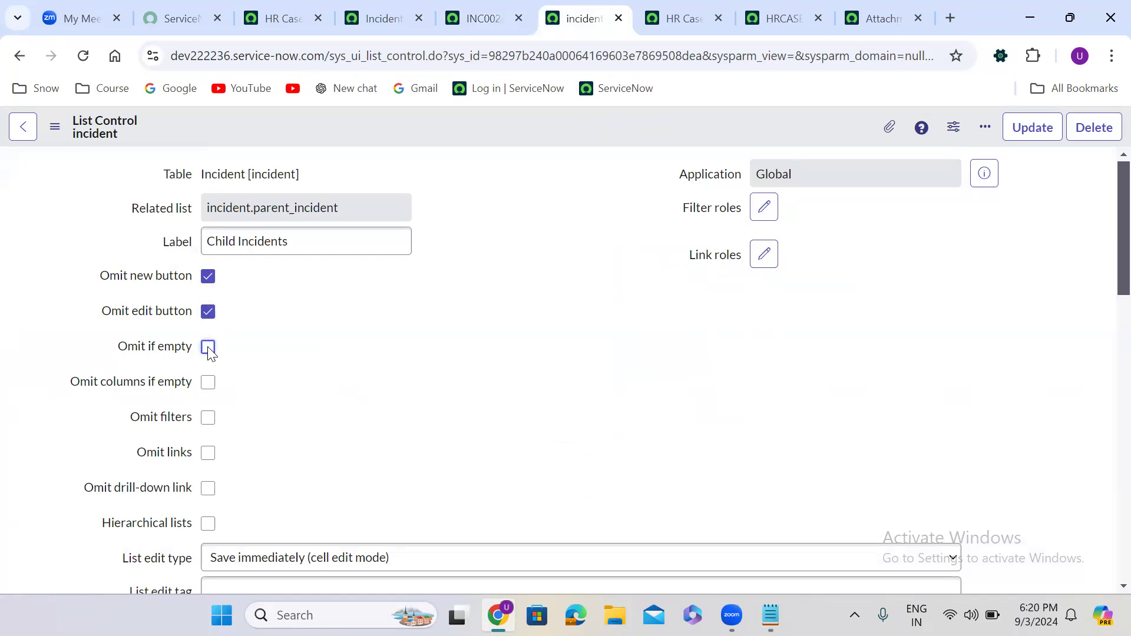
left_click(208, 382)
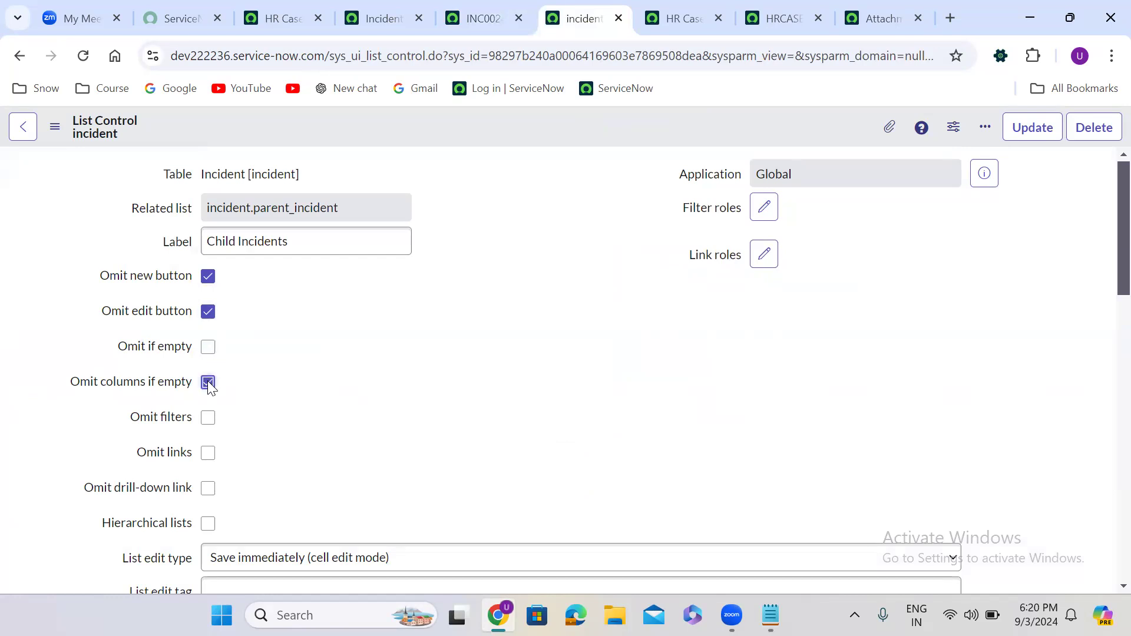
left_click(208, 419)
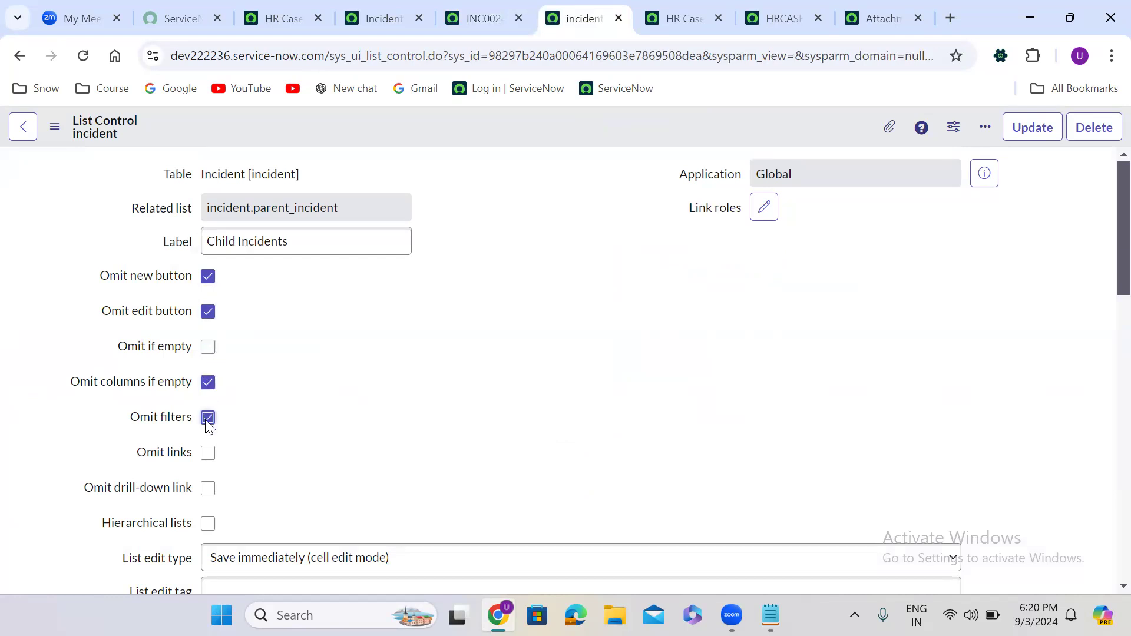
left_click(206, 454)
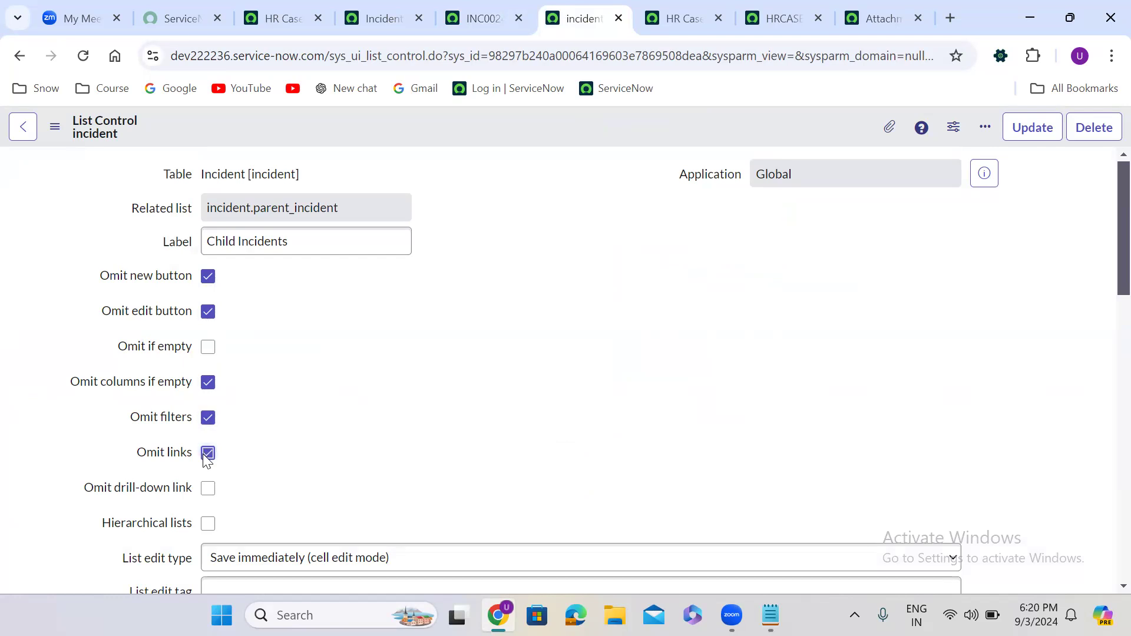
left_click(207, 489)
Clear all the omit options just selected in the Child Incidents list control
left_click(207, 489)
left_click(209, 453)
left_click(208, 418)
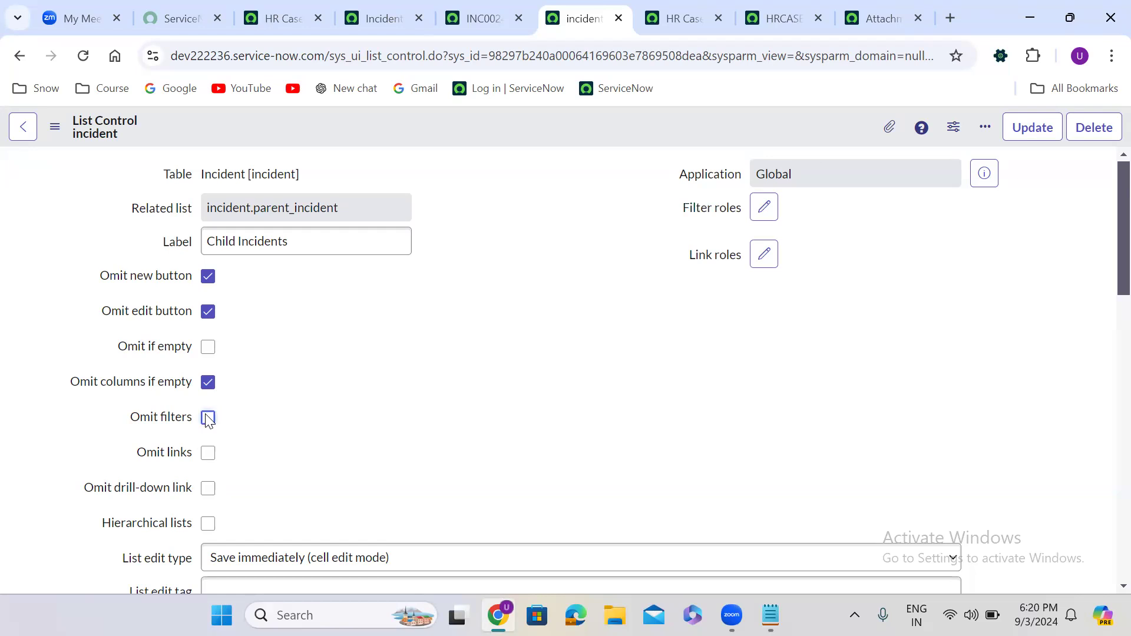
left_click(208, 383)
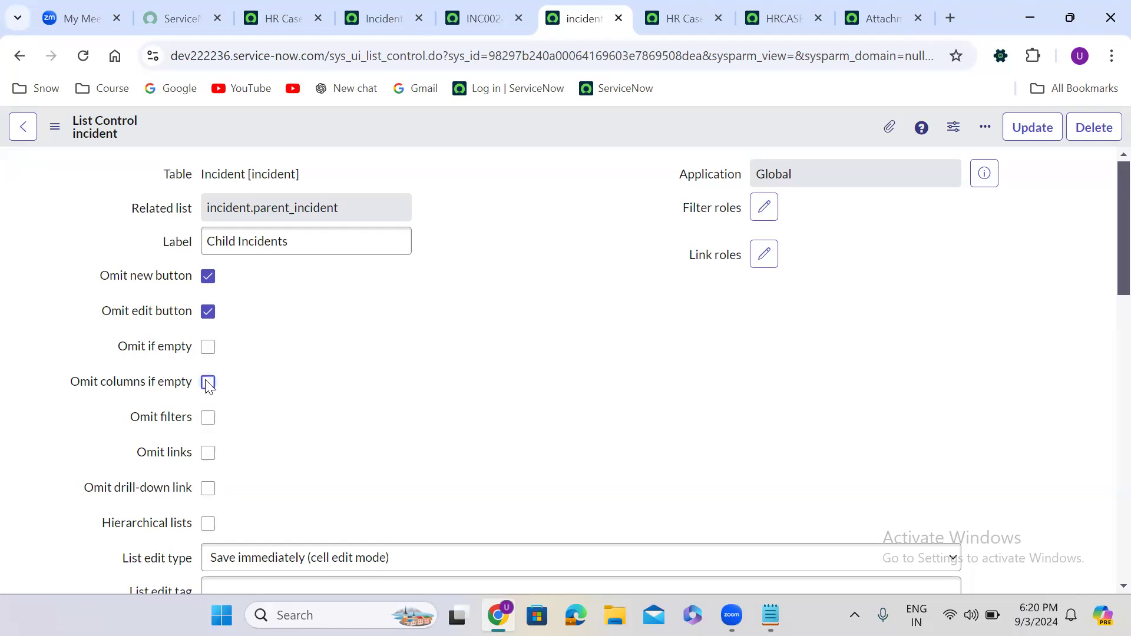
left_click(209, 312)
left_click(208, 278)
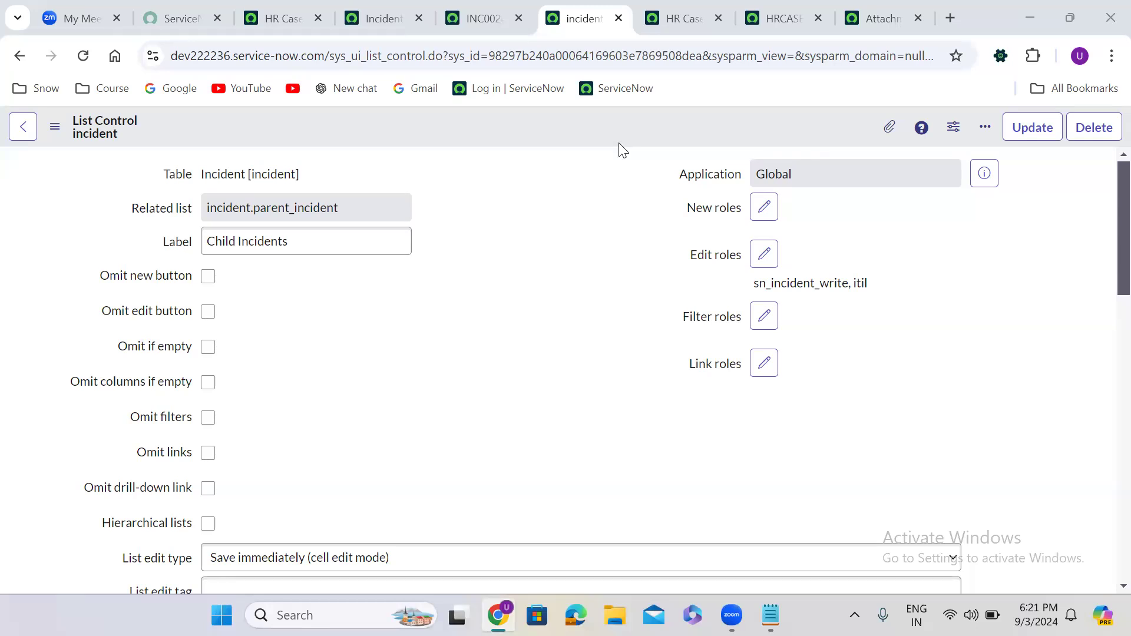
Assign the admin role to New roles in the Child Incidents list control
left_click(764, 208)
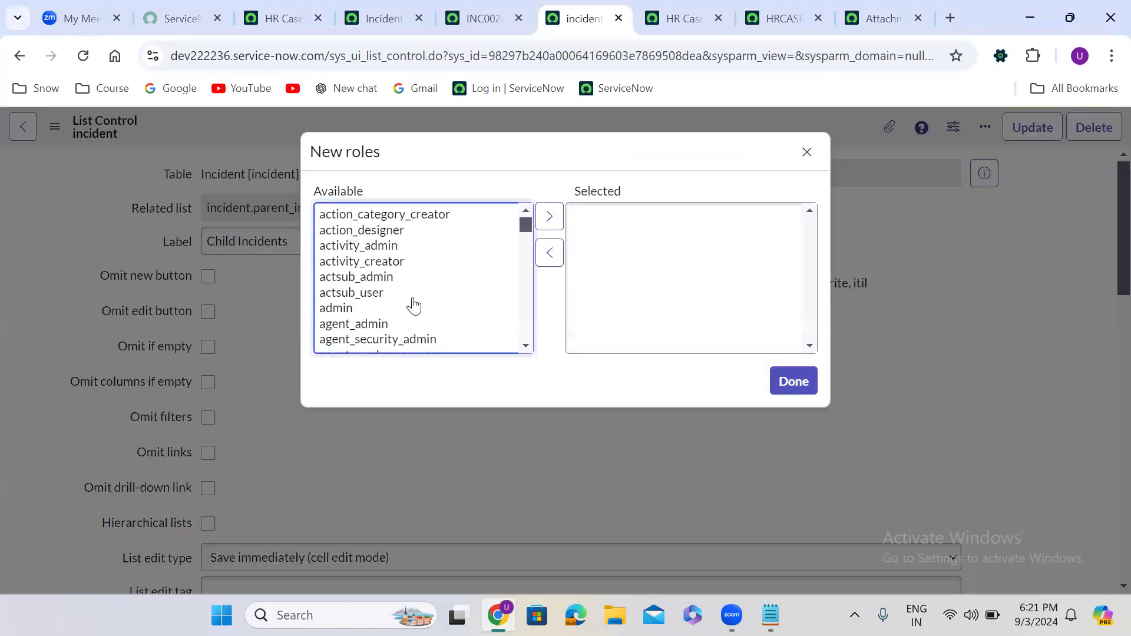
double_click(362, 311)
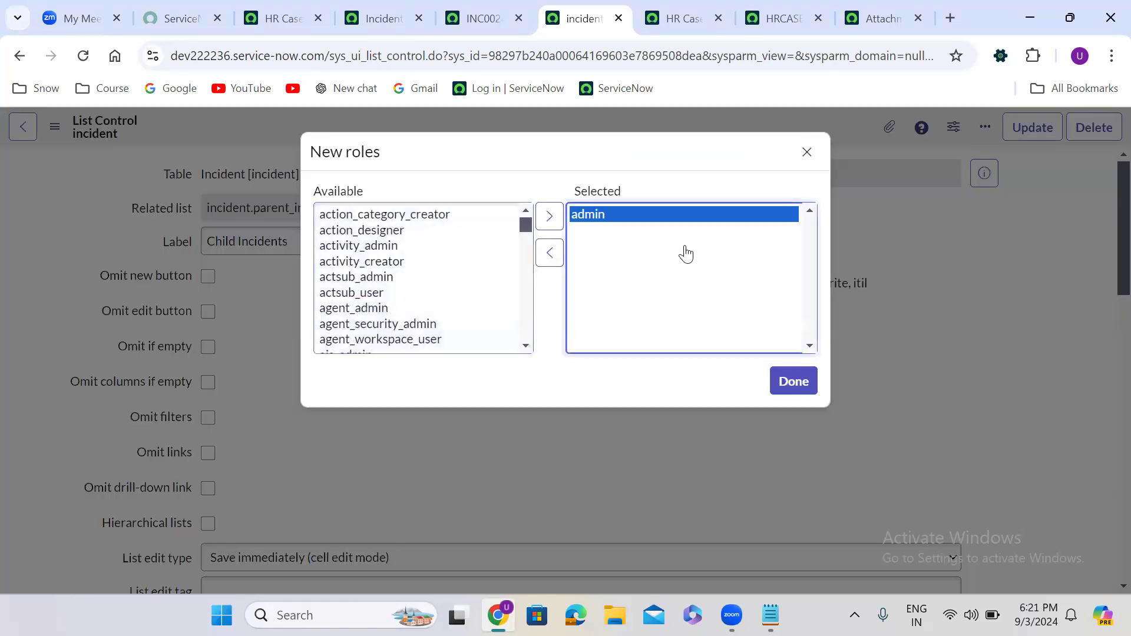
left_click(771, 380)
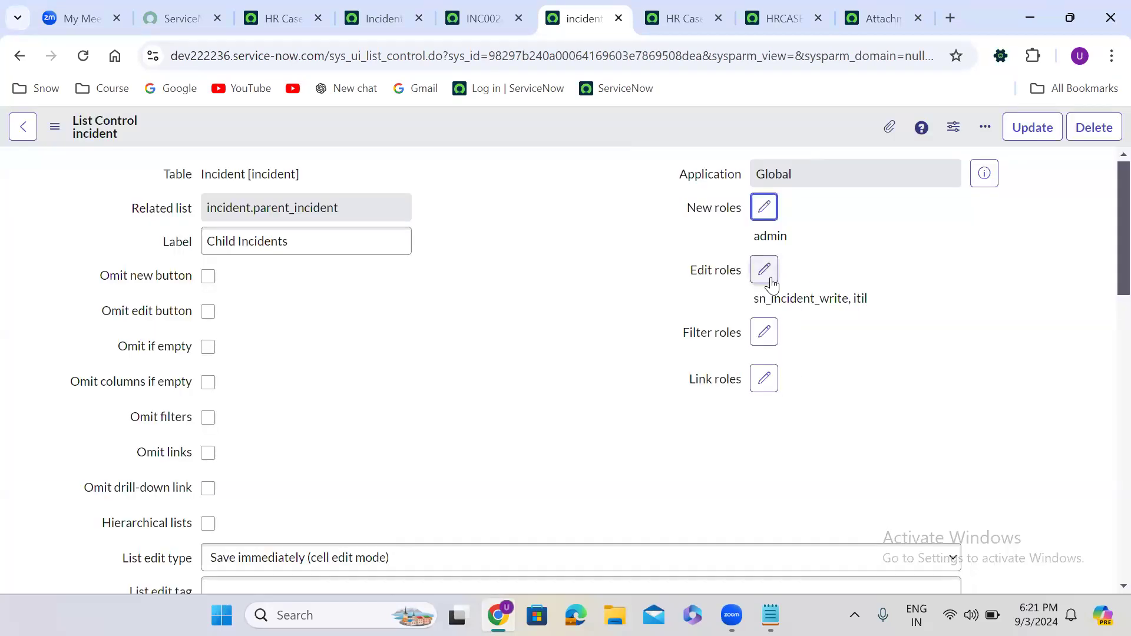
Add the admin role to Edit roles in the Child Incidents list control
left_click(770, 277)
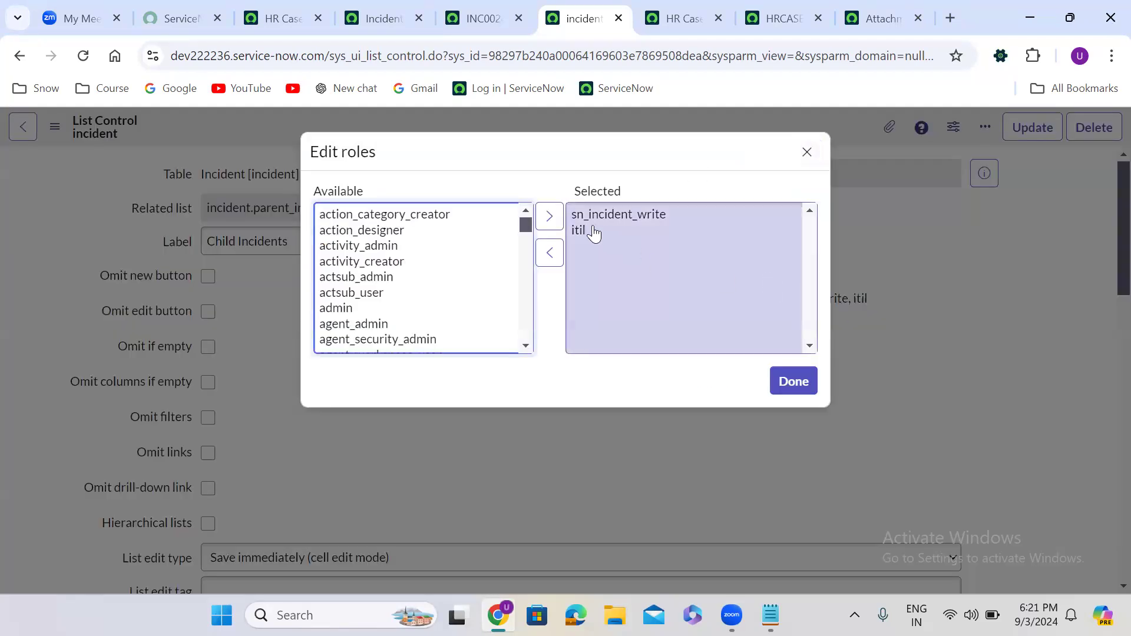
double_click(356, 308)
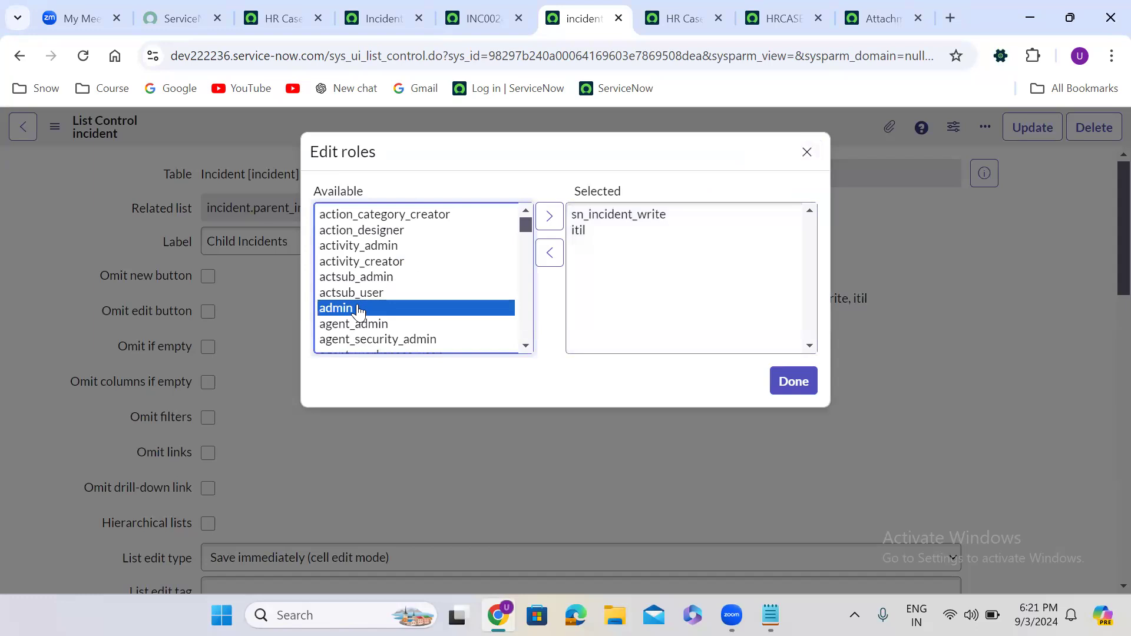
left_click(793, 381)
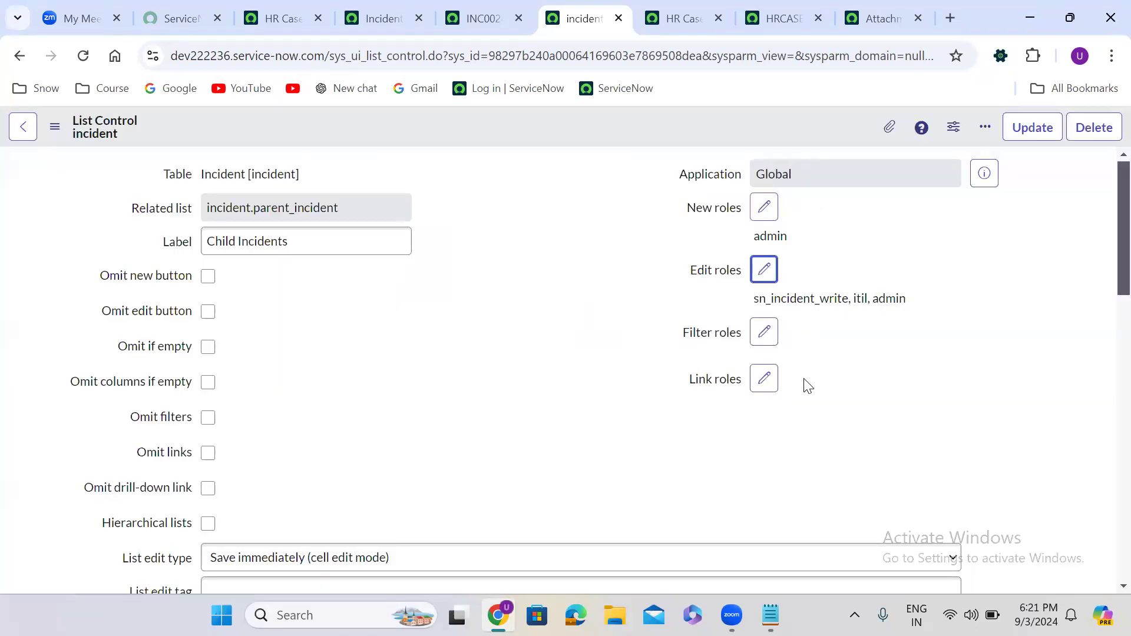
Assign the admin role to both Filter roles and Link roles in the Child Incidents list control
left_click(764, 333)
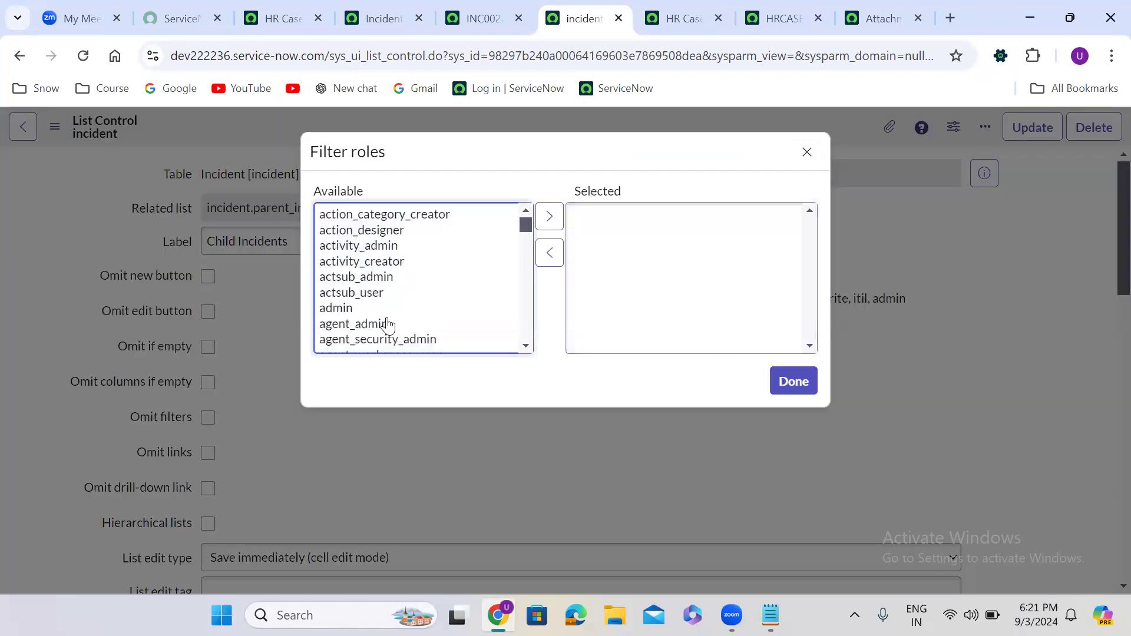
left_click(340, 311)
double_click(341, 311)
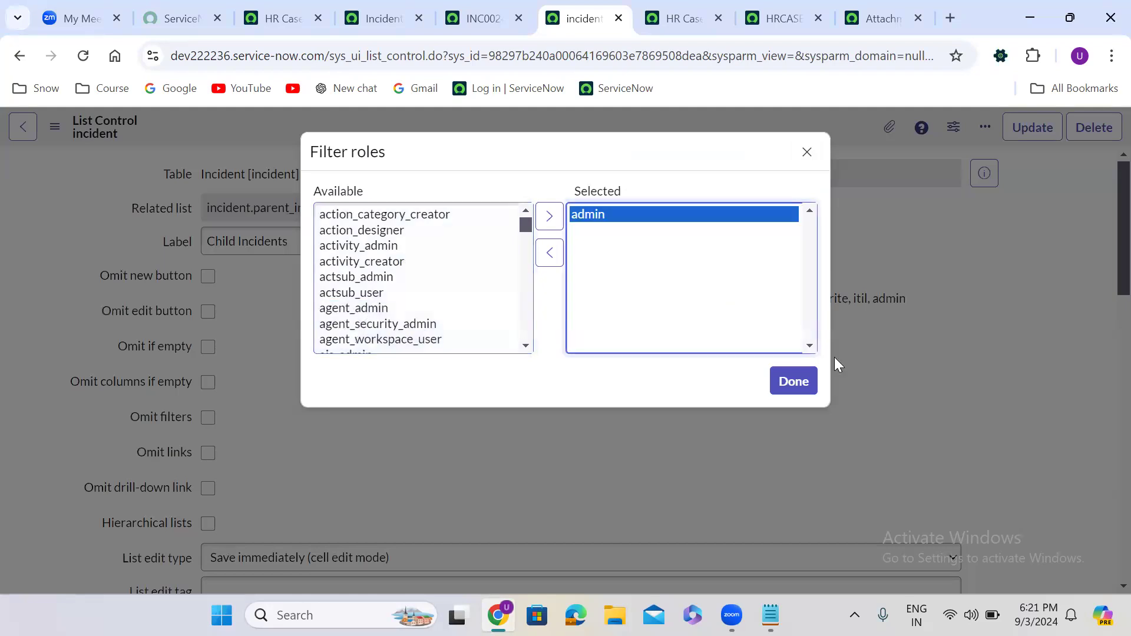
left_click(793, 381)
left_click(766, 395)
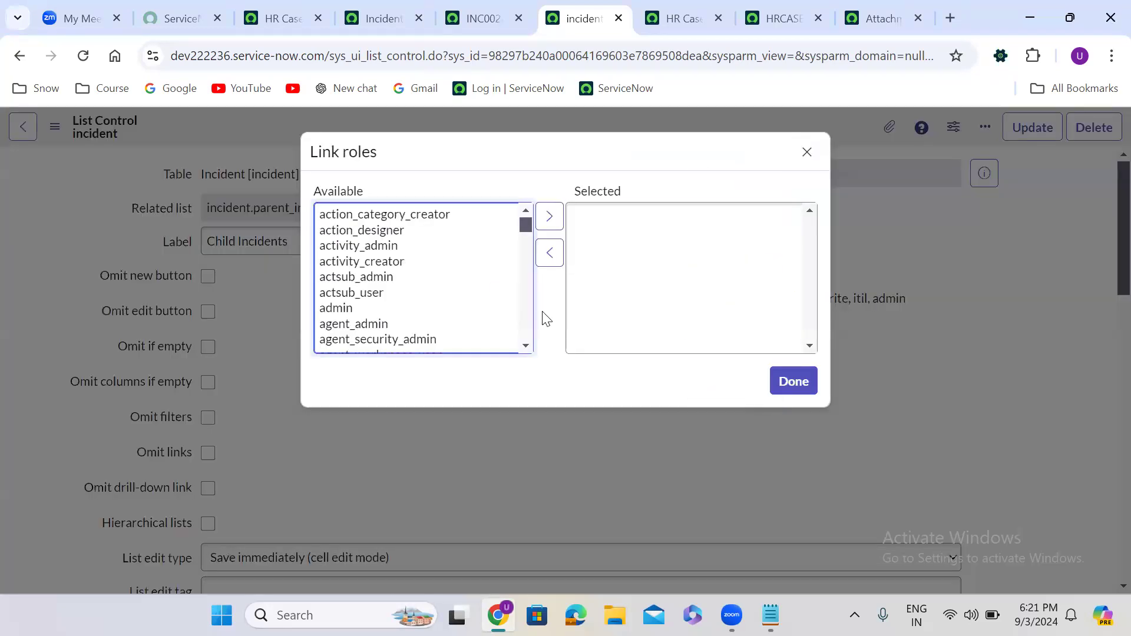
double_click(340, 309)
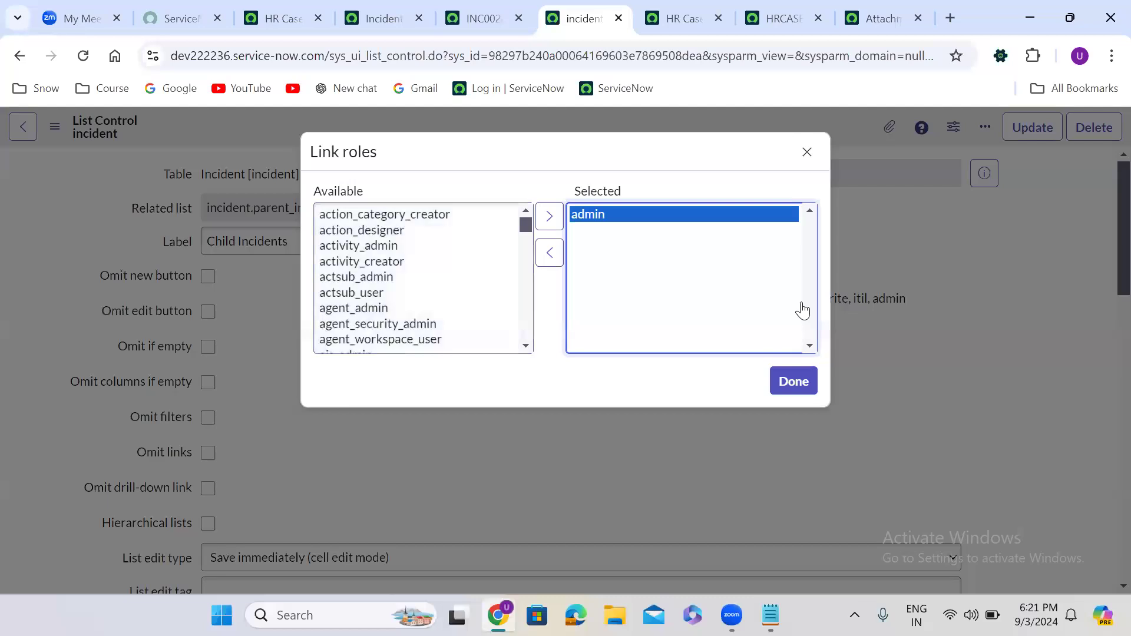
left_click(794, 382)
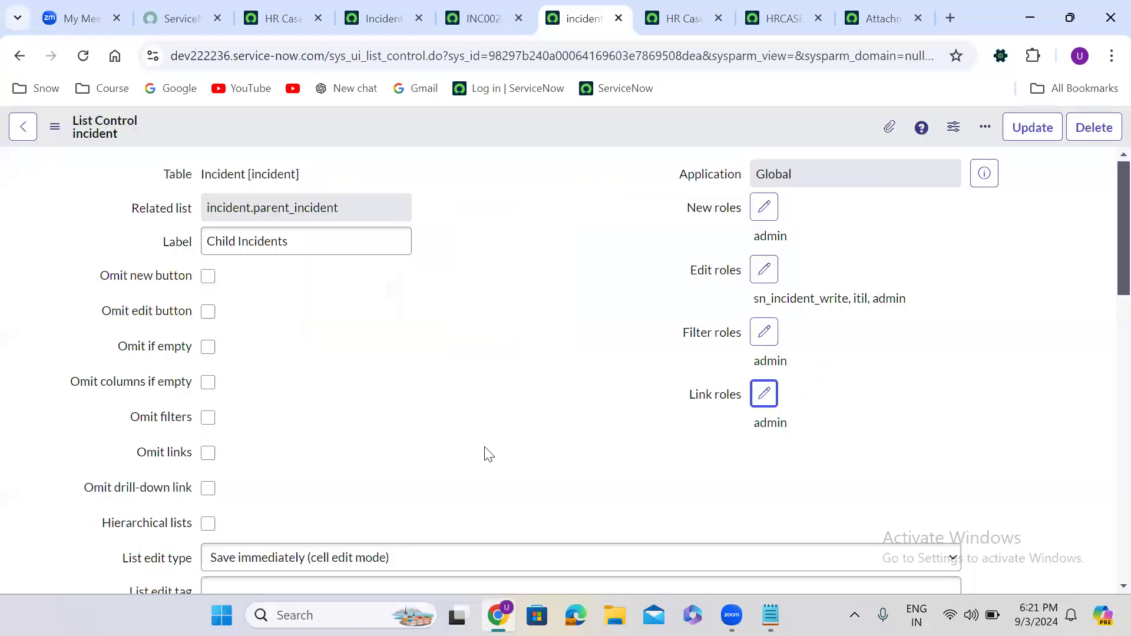
Review the list control form and the field hints explaining what the New, Edit, Filter and Link roles restrict
scroll(489, 454, "down", 6)
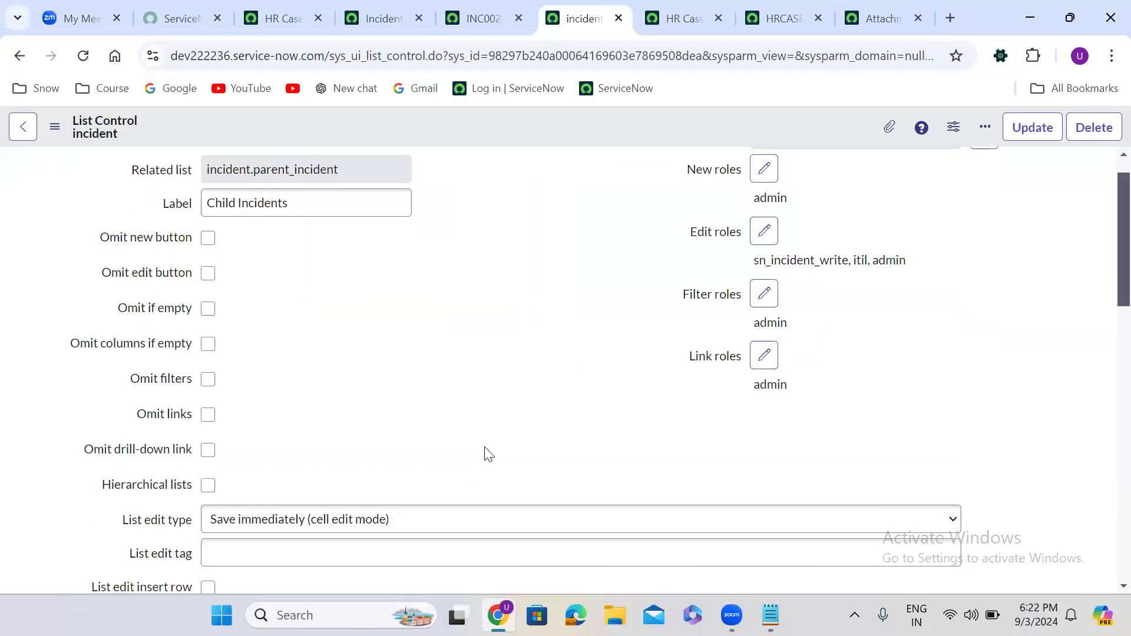
scroll(486, 447, "down", 4)
scroll(486, 446, "up", 5)
scroll(486, 447, "up", 5)
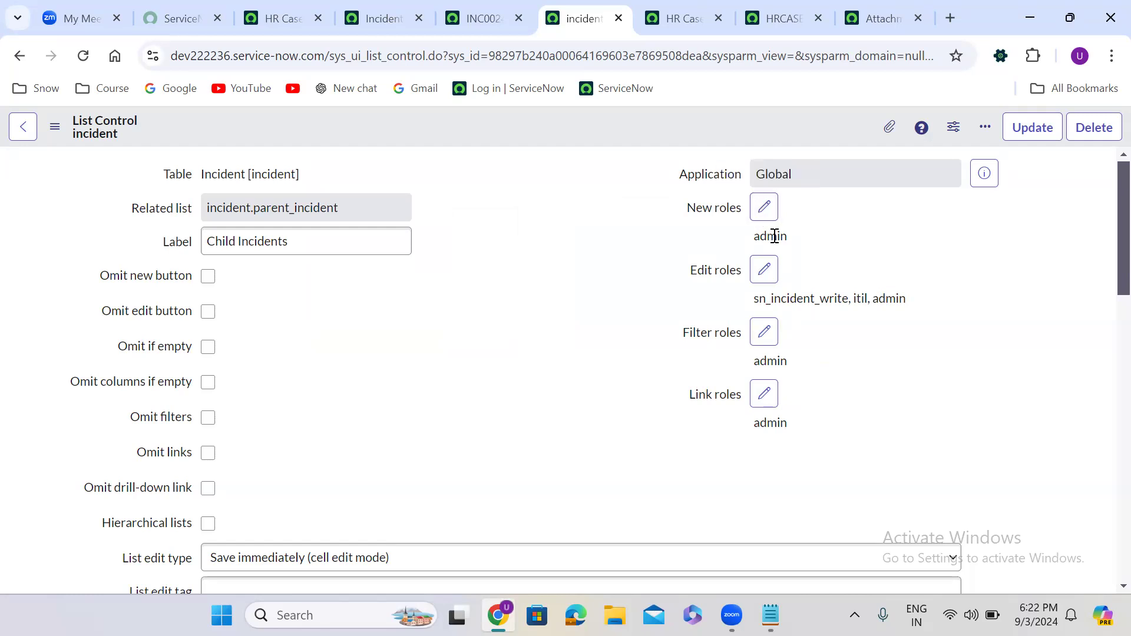
mouse_move(741, 213)
mouse_move(731, 281)
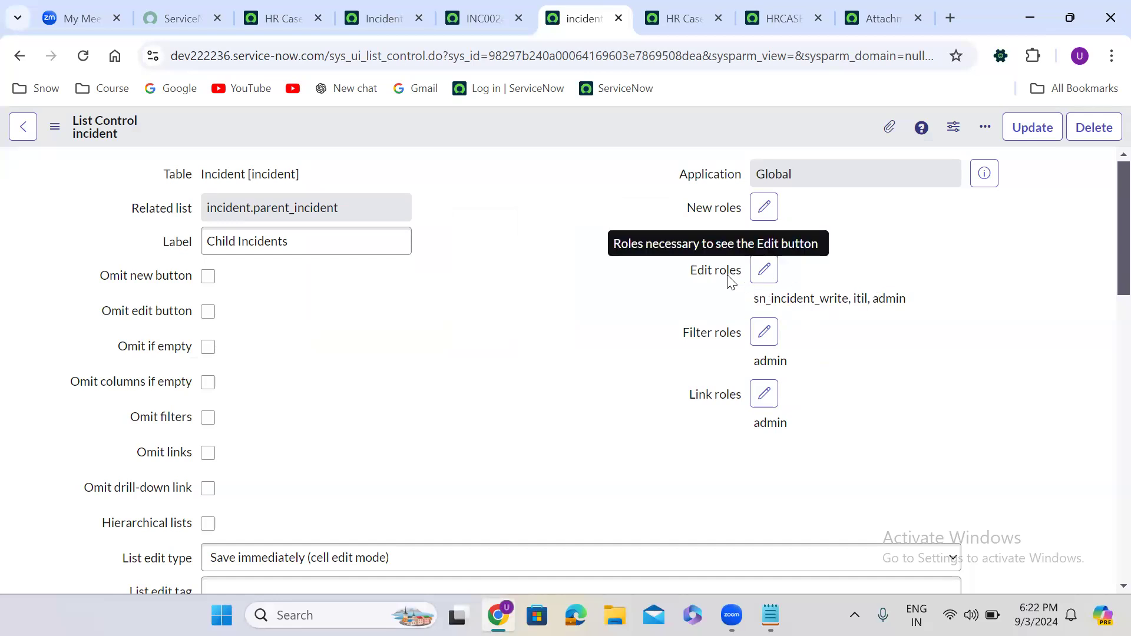
double_click(766, 360)
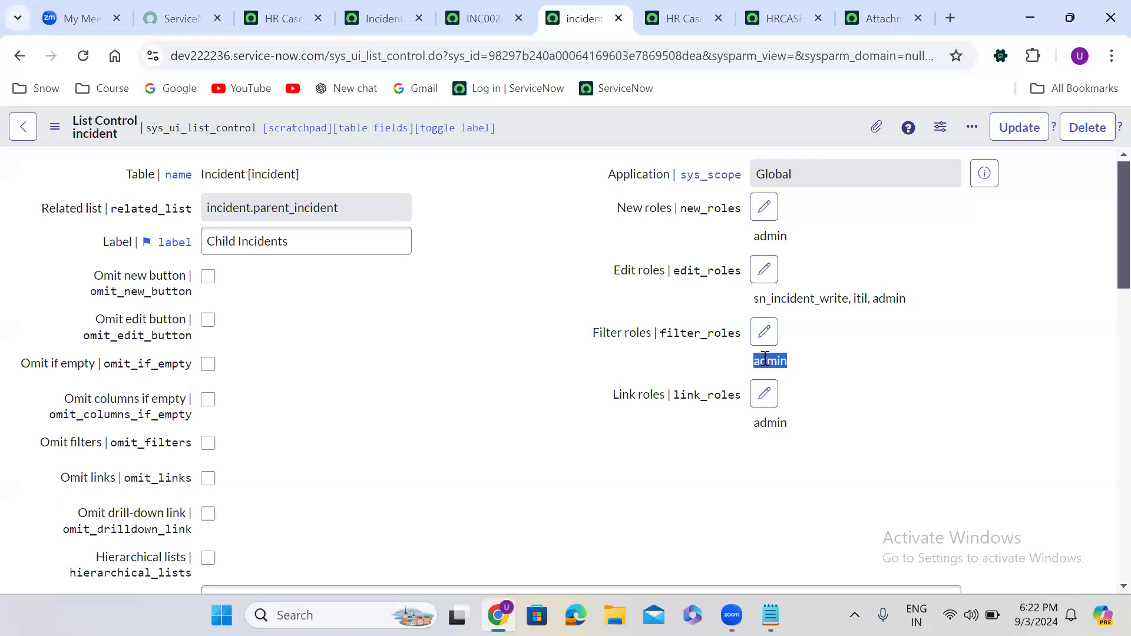
double_click(765, 359)
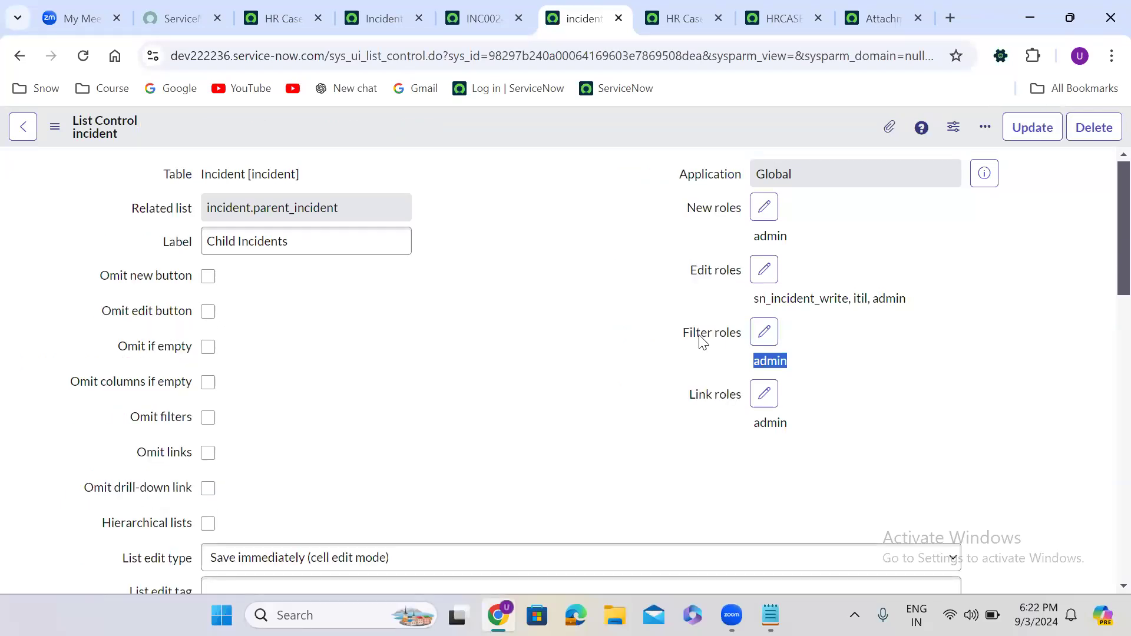
mouse_move(706, 399)
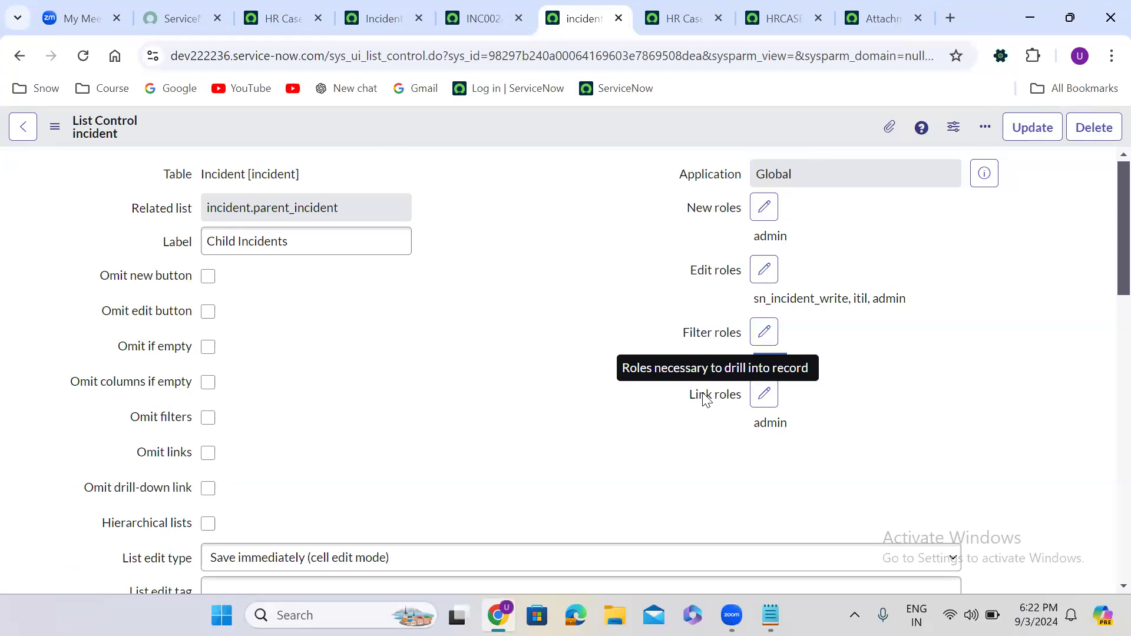
Remove the admin role from Link roles and Filter roles in the Child Incidents list control
left_click(764, 393)
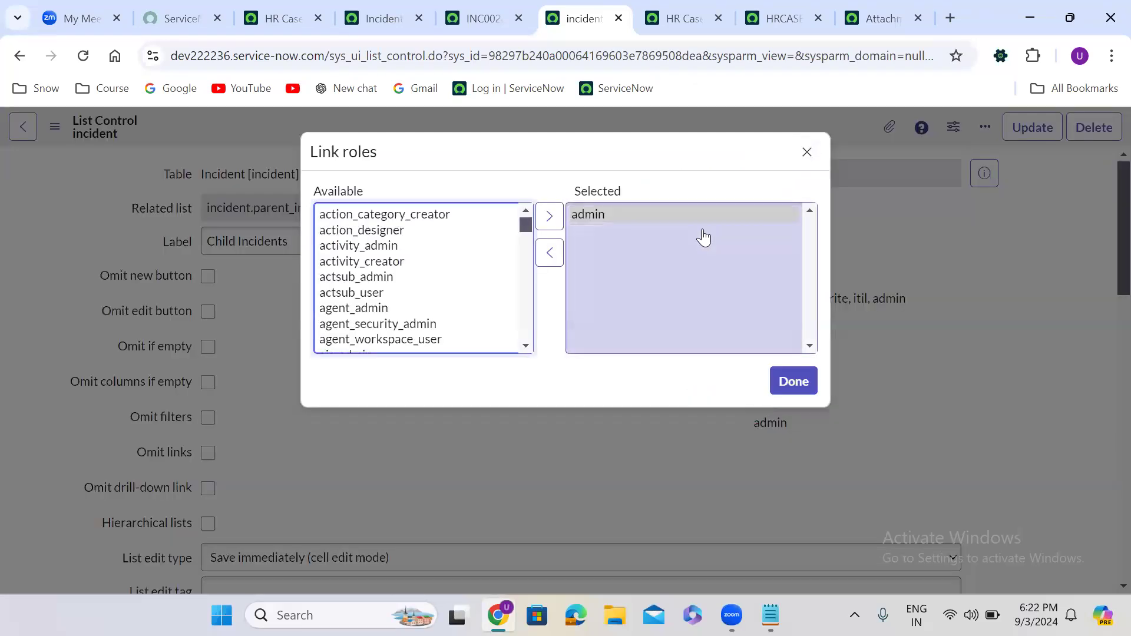
left_click(597, 220)
left_click(553, 257)
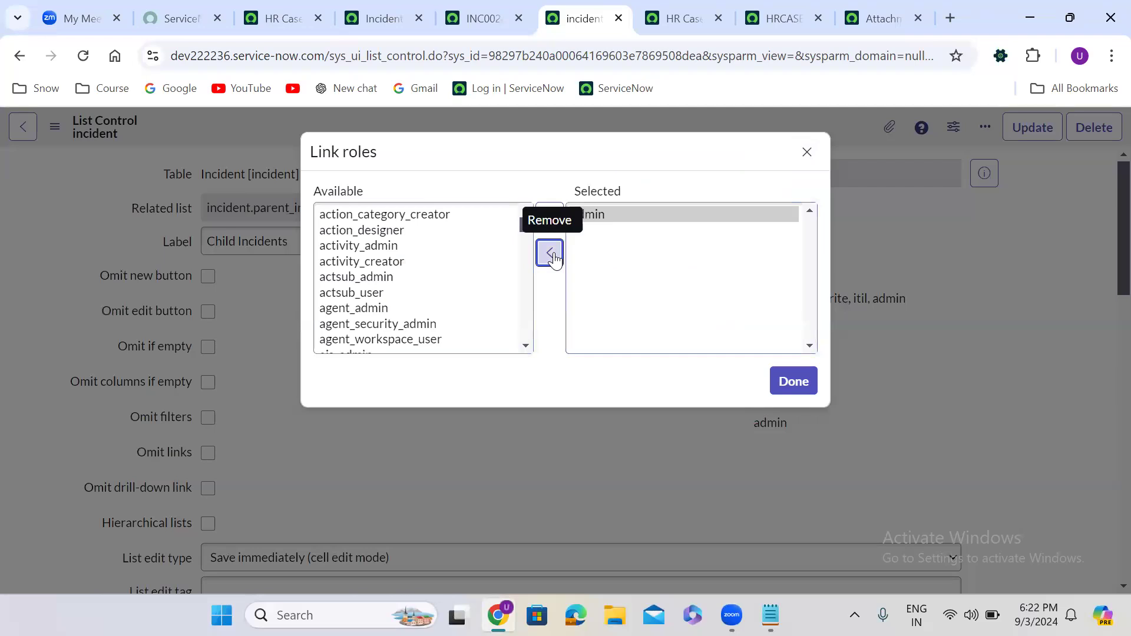
left_click(793, 382)
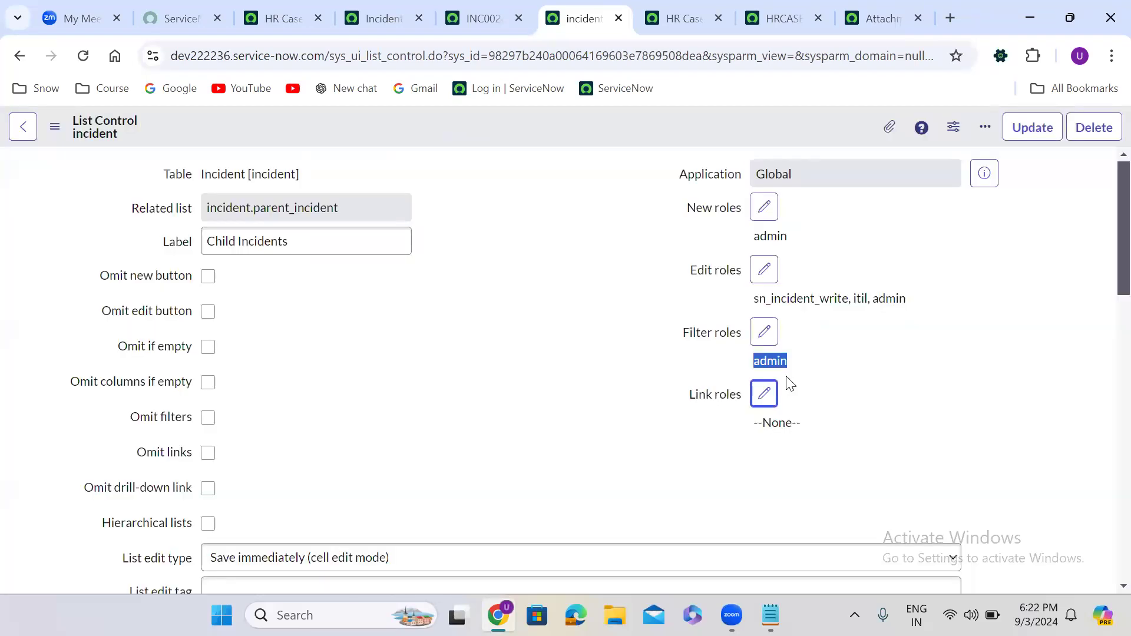
left_click(766, 335)
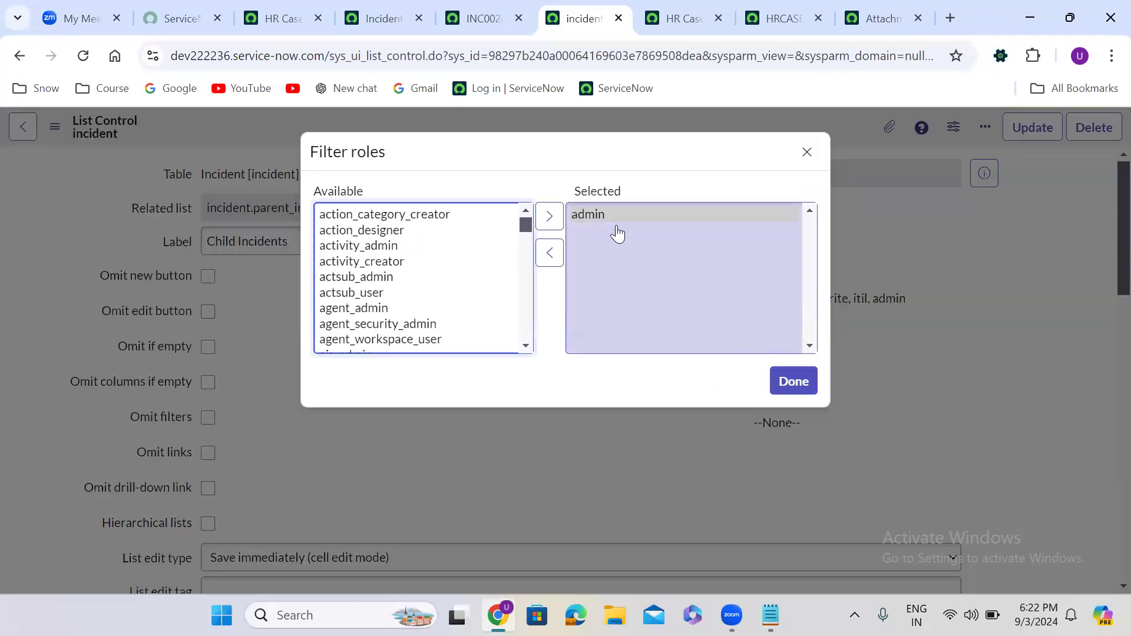
left_click(607, 226)
left_click(549, 255)
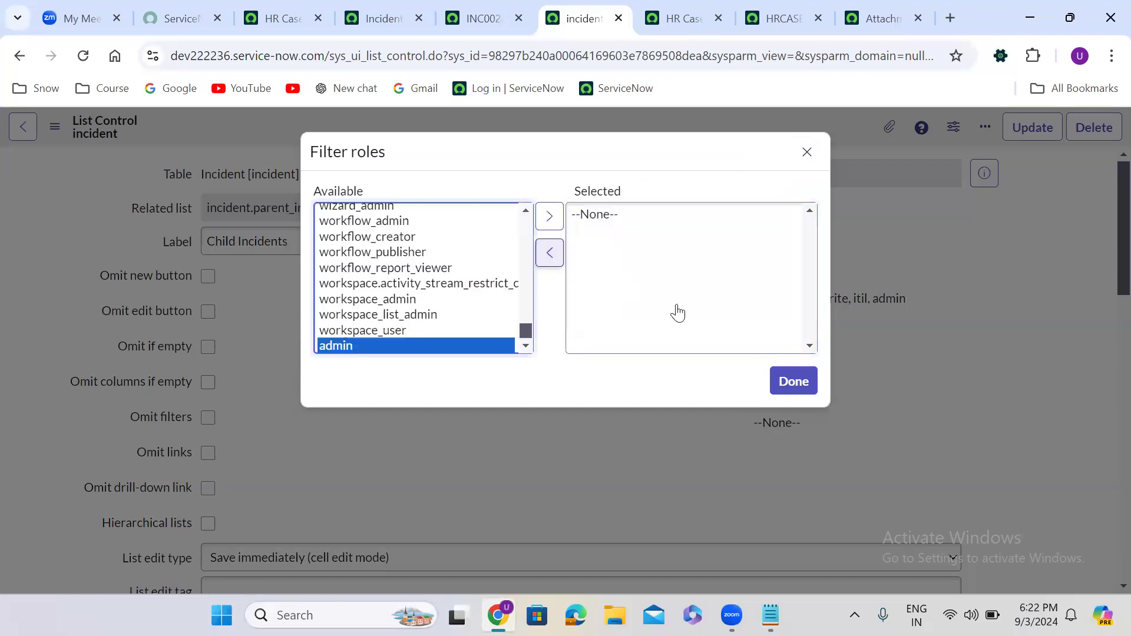
left_click(784, 383)
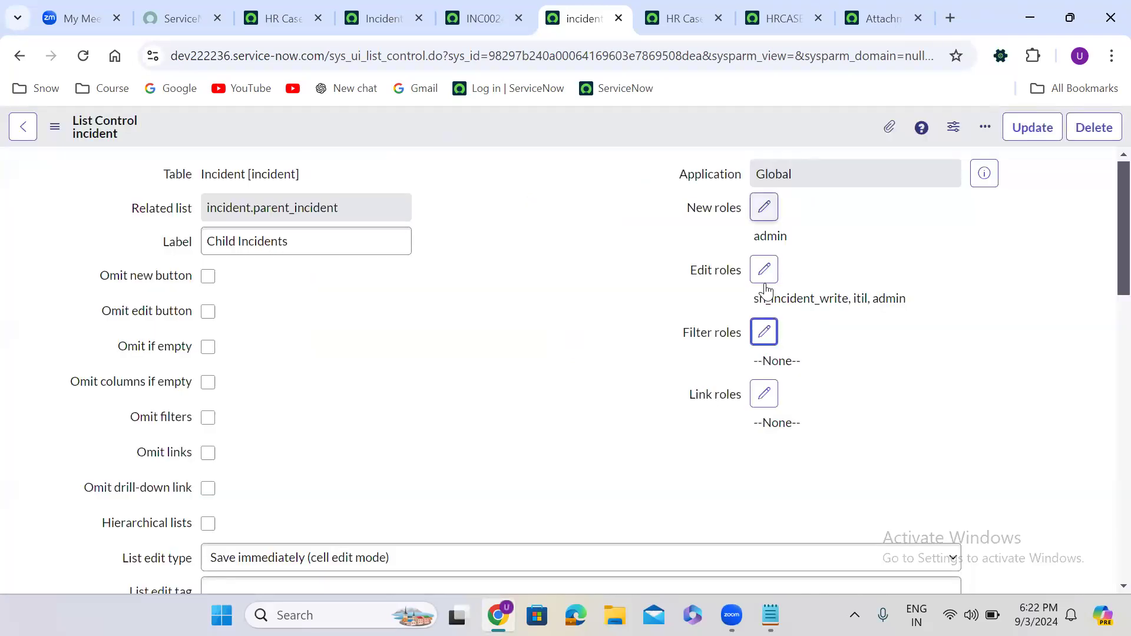
Remove only the admin role from Edit roles, leaving sn_incident_write and itil selected
left_click(764, 270)
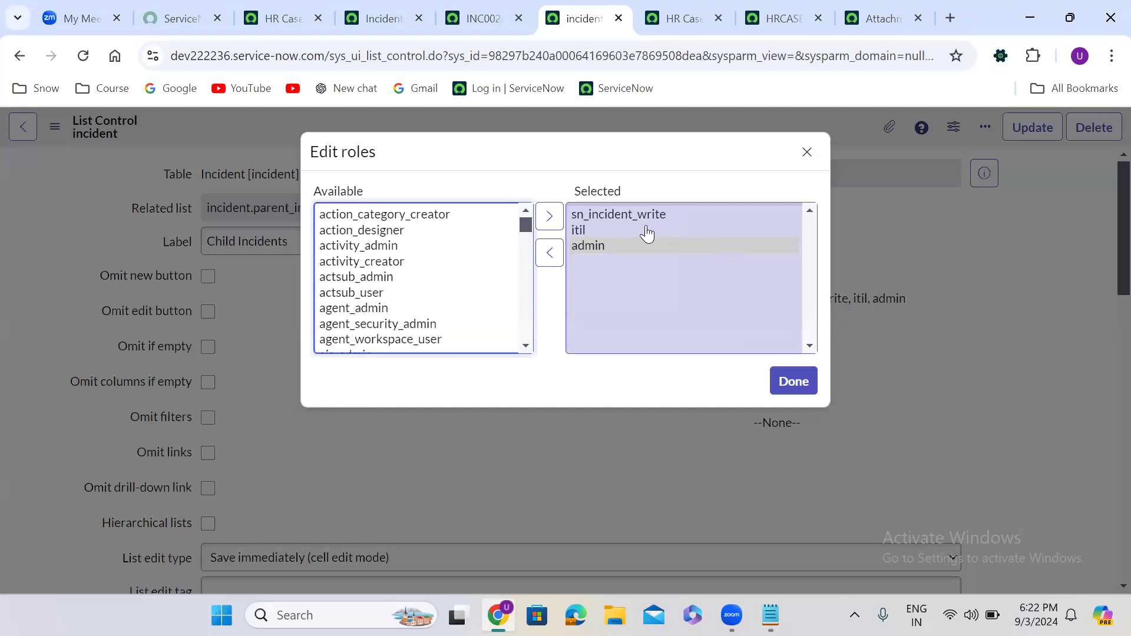
double_click(612, 246)
left_click(793, 381)
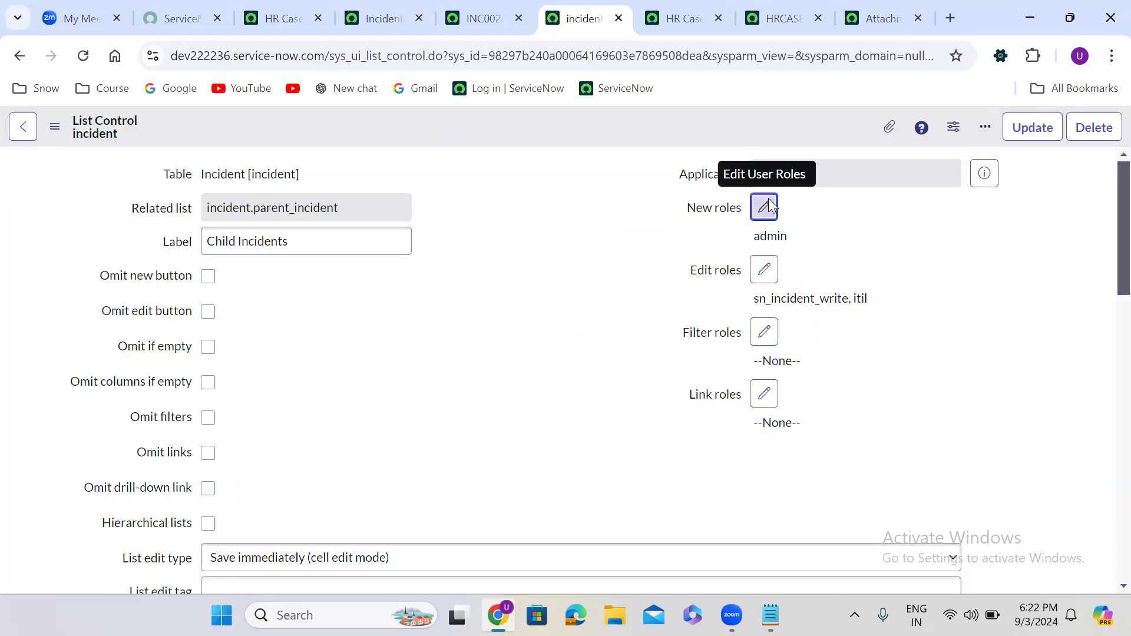
Remove the admin role from New roles in the Child Incidents list control
left_click(765, 207)
double_click(613, 217)
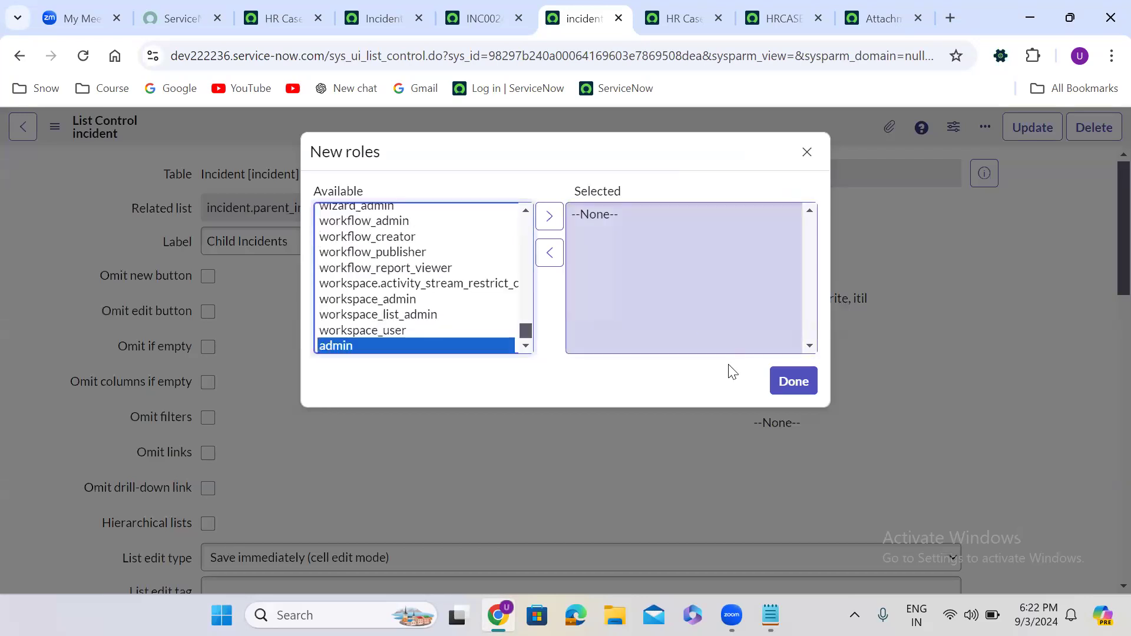
left_click(793, 382)
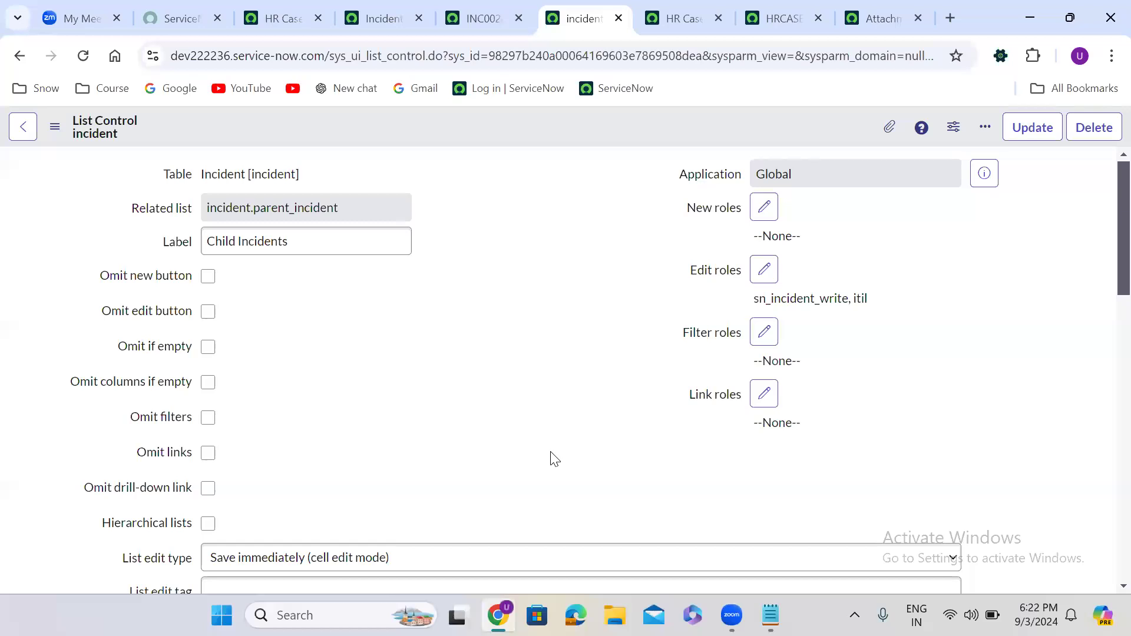
Inspect the Omit new condition and Omit edit condition script fields, and check the Caller field and Child Incidents list on incident INC0024562
scroll(554, 458, "down", 8)
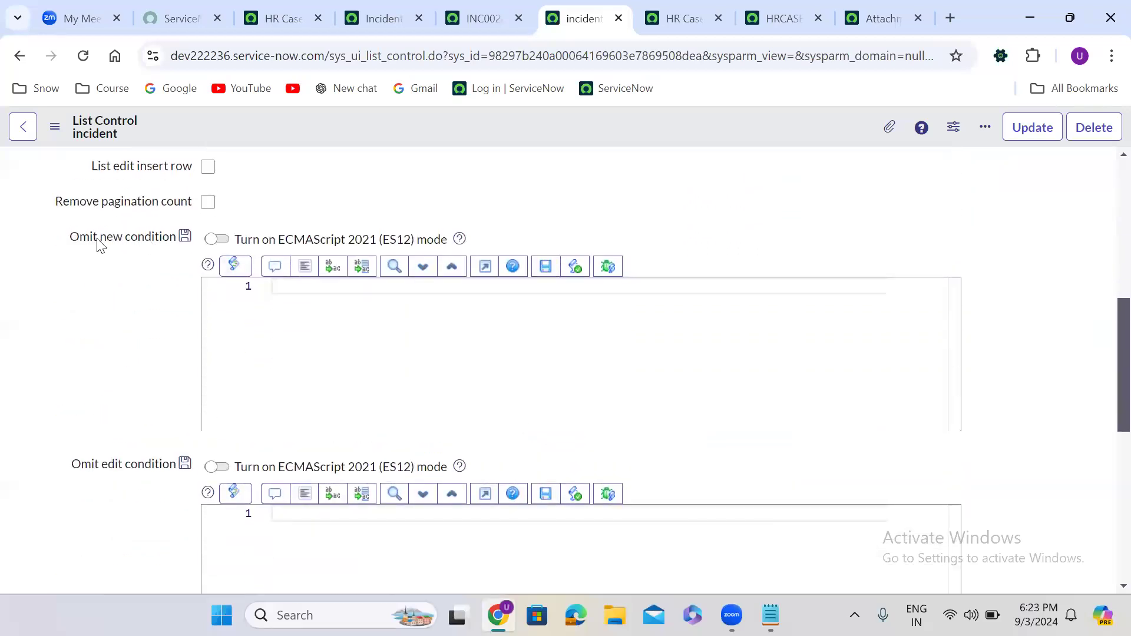
left_click(326, 296)
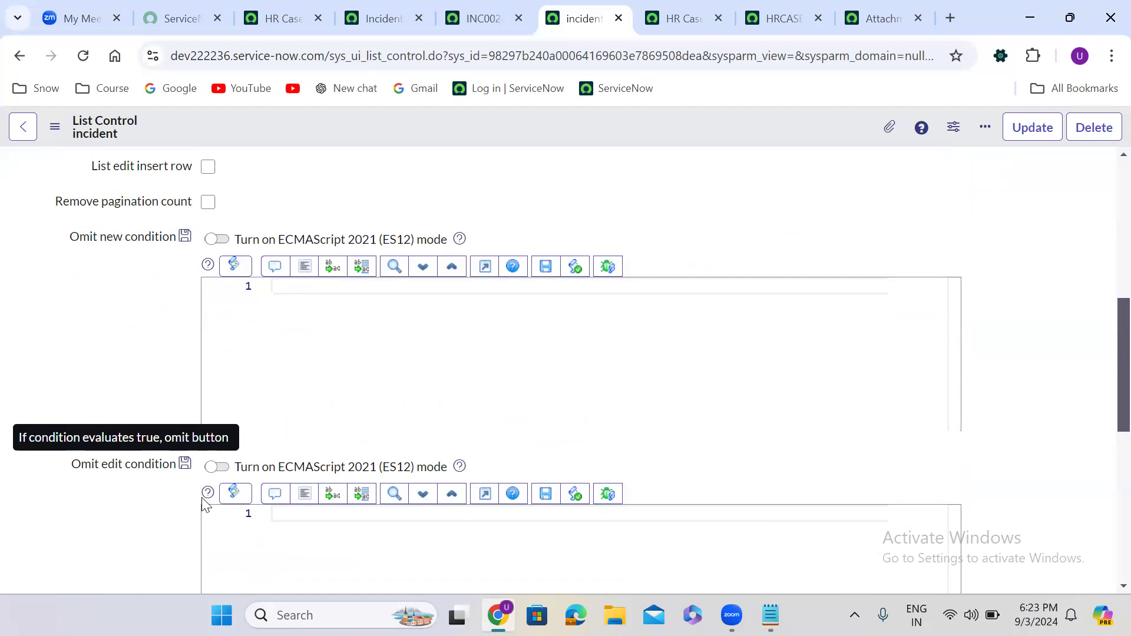
left_click(316, 519)
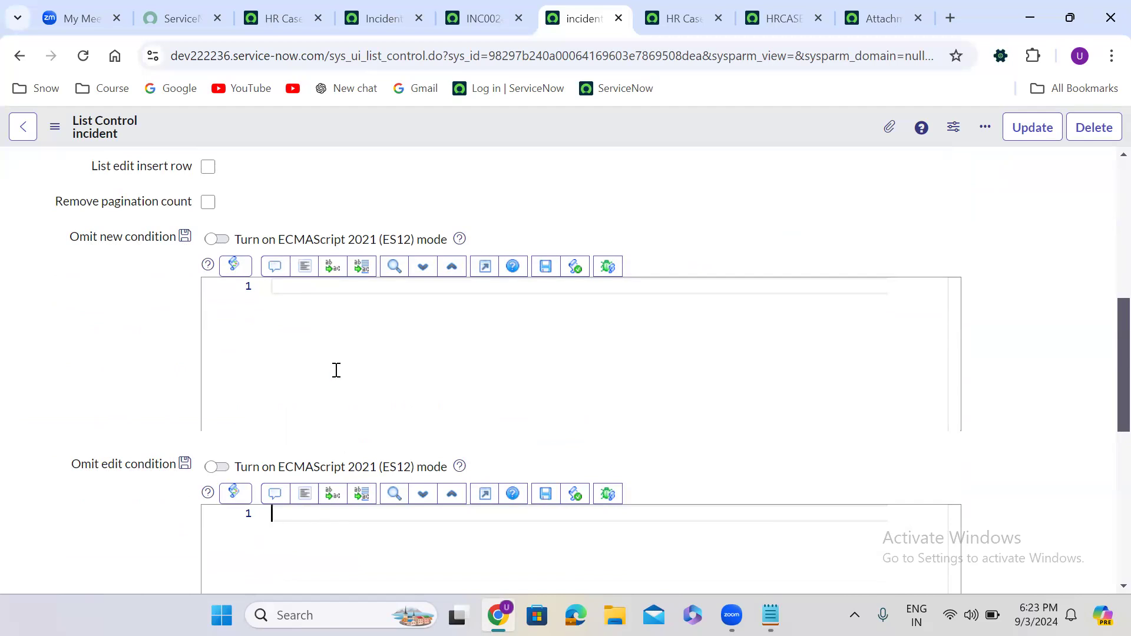
left_click(302, 284)
left_click(483, 18)
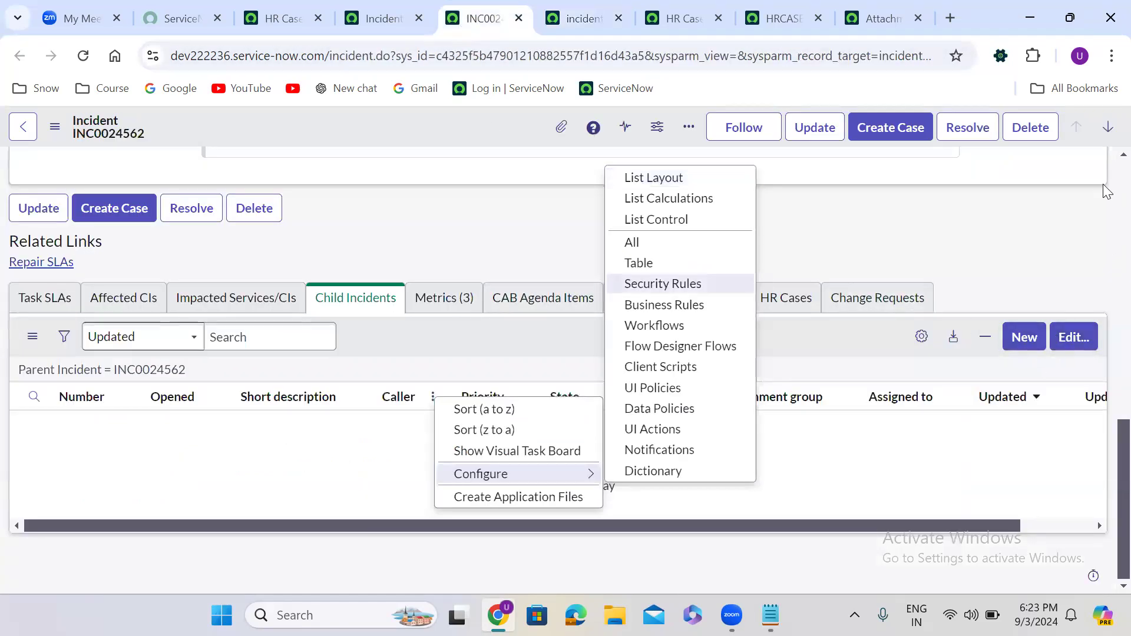
scroll(1103, 177, "up", 15)
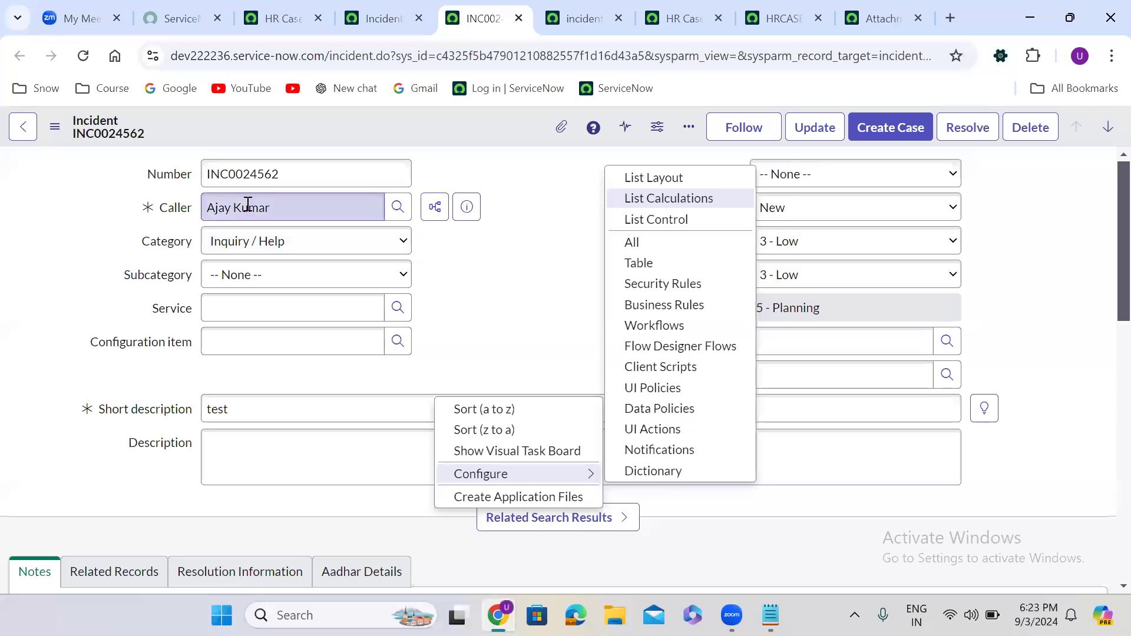
scroll(476, 316, "down", 15)
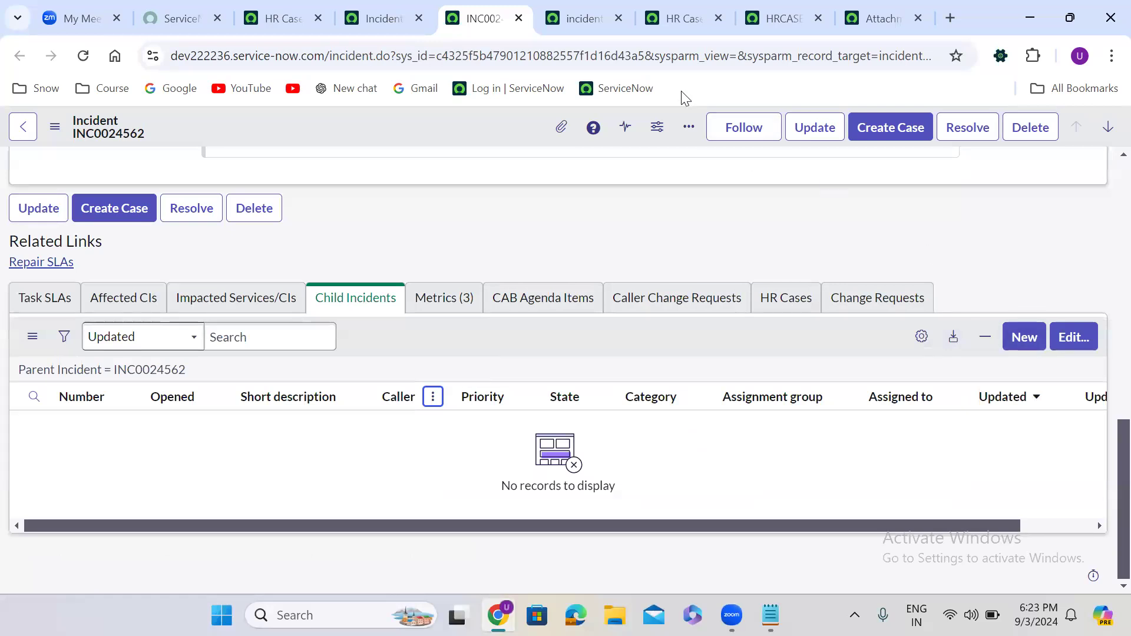
In the Child Incidents list control, start the Omit new condition script with the negated expression answer = !(gs.getUserID)
left_click(585, 18)
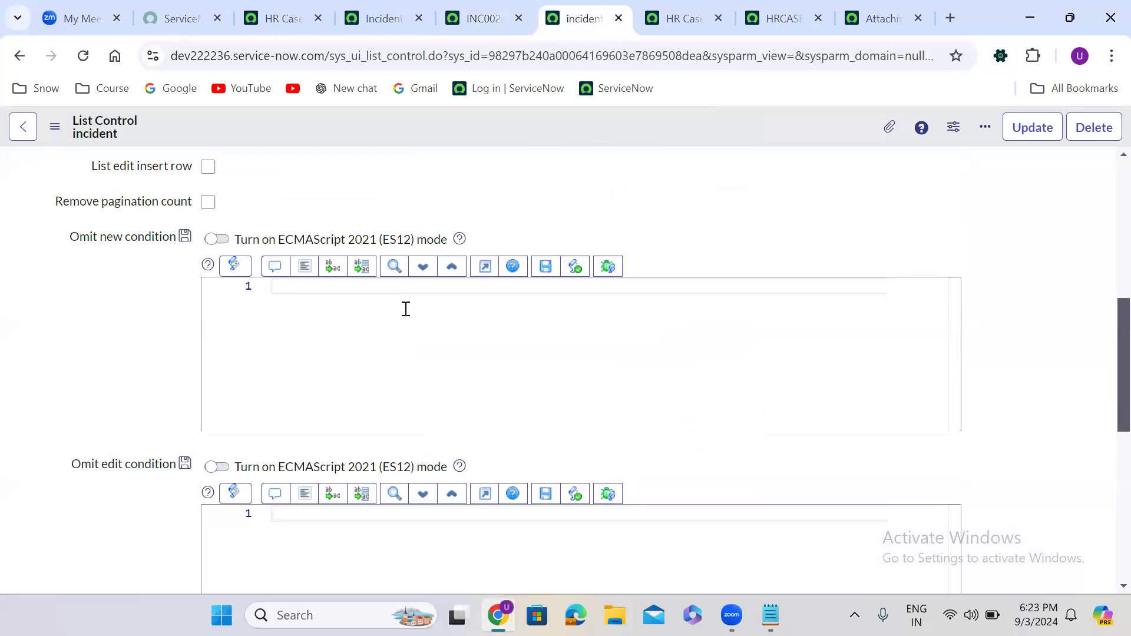
type("nswe")
type("r = !()")
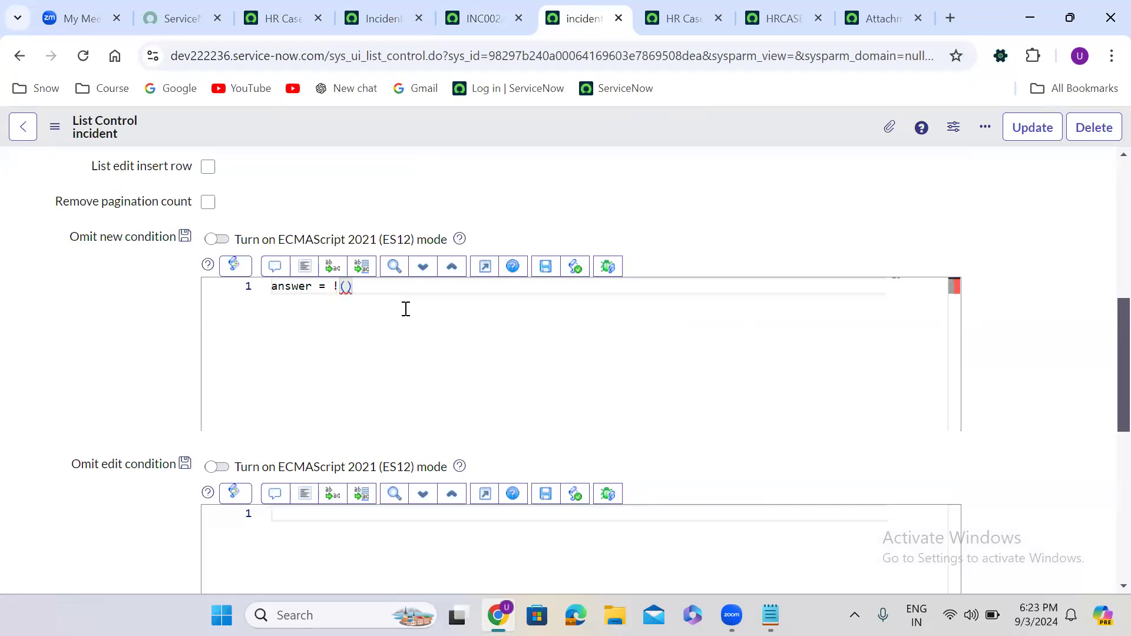
type("gs.")
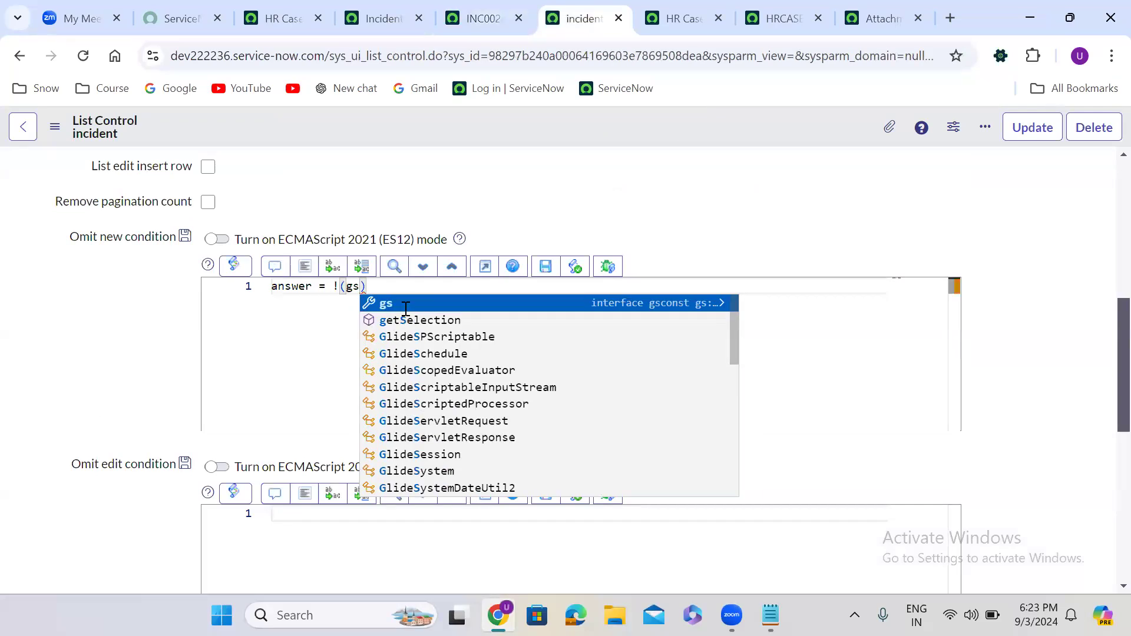
type("get")
type("User")
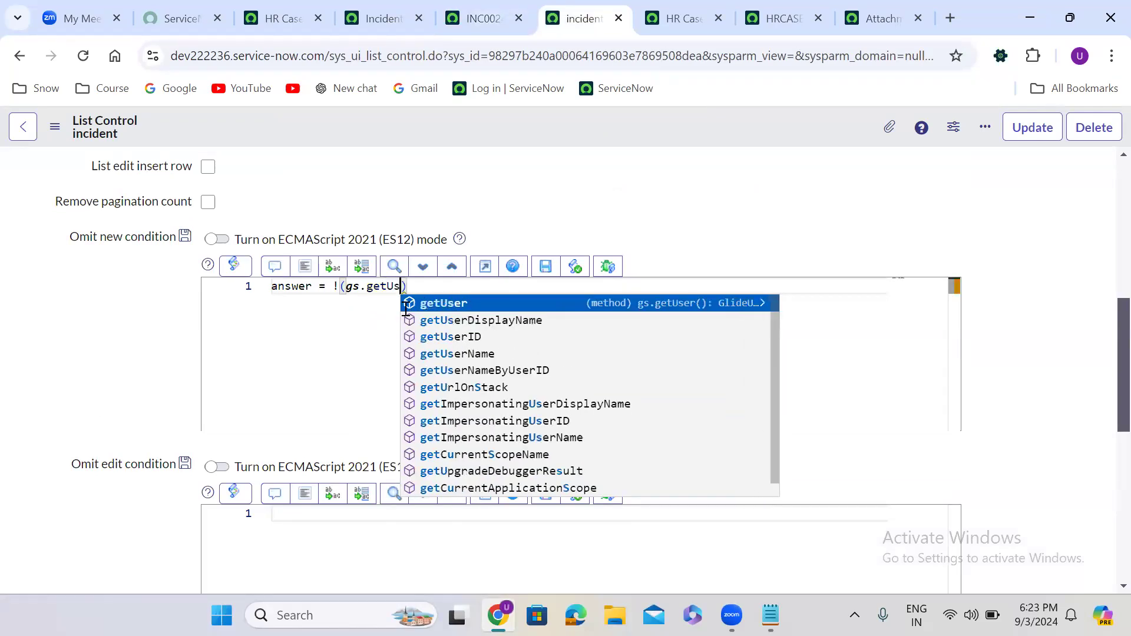
key("Down")
key("Down")
key("Return")
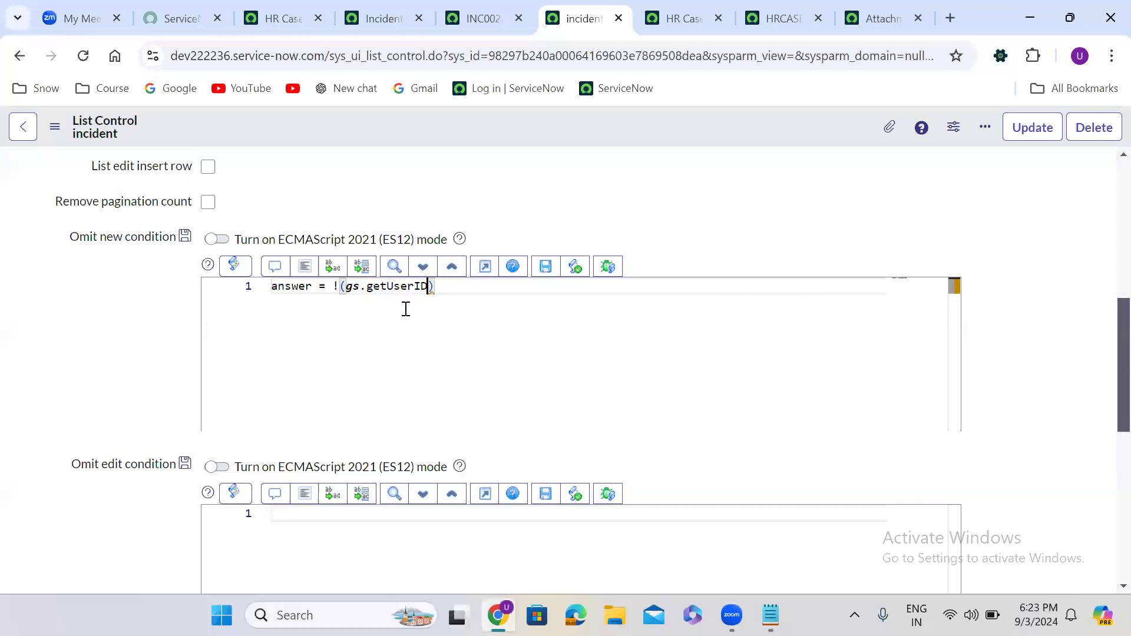
Complete the Omit new condition script as answer = !(gs.getUserID() == current.u_caller); and save the list control record
type("() ")
type("== ")
type("curren")
type("t")
type(".u_ca")
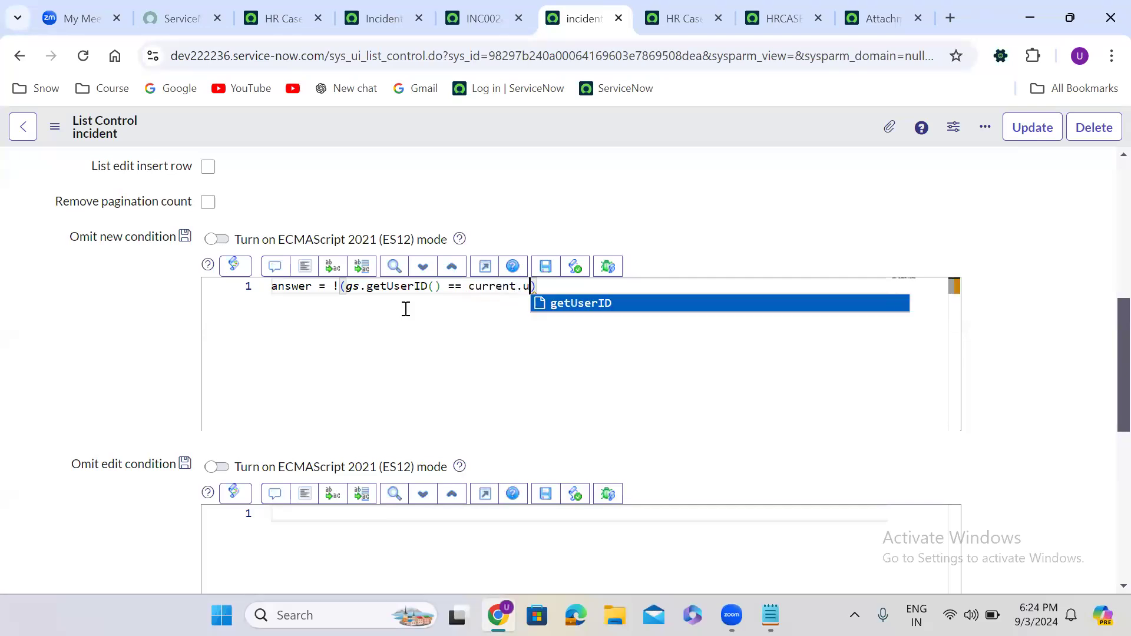
type("ller")
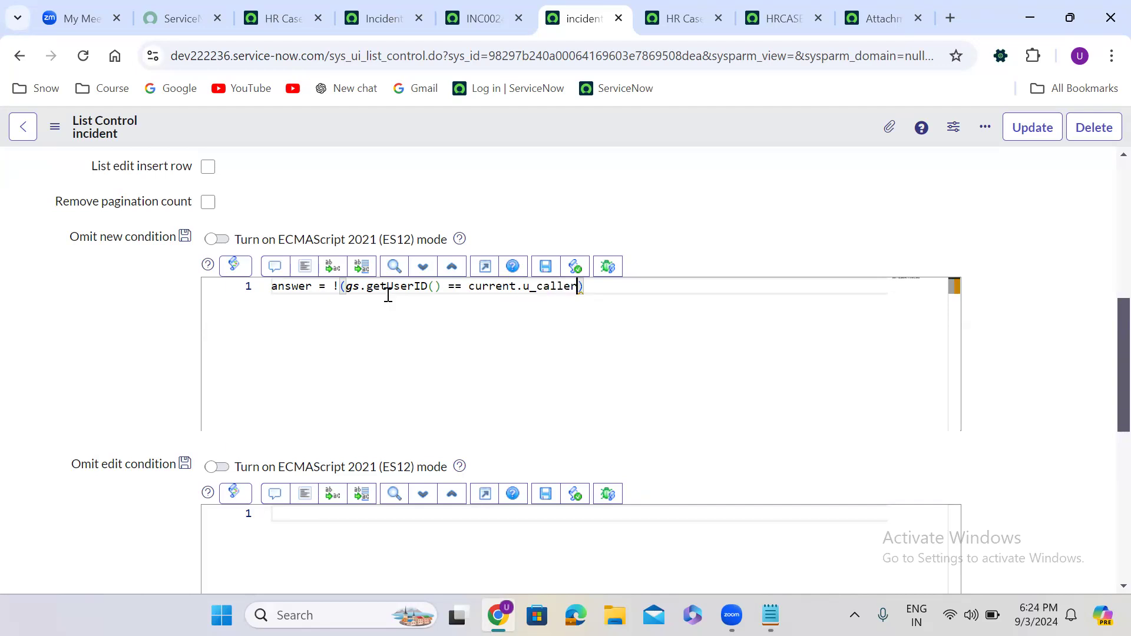
left_click(479, 208)
mouse_move(354, 287)
mouse_move(389, 282)
left_click(586, 287)
type(";")
right_click(526, 120)
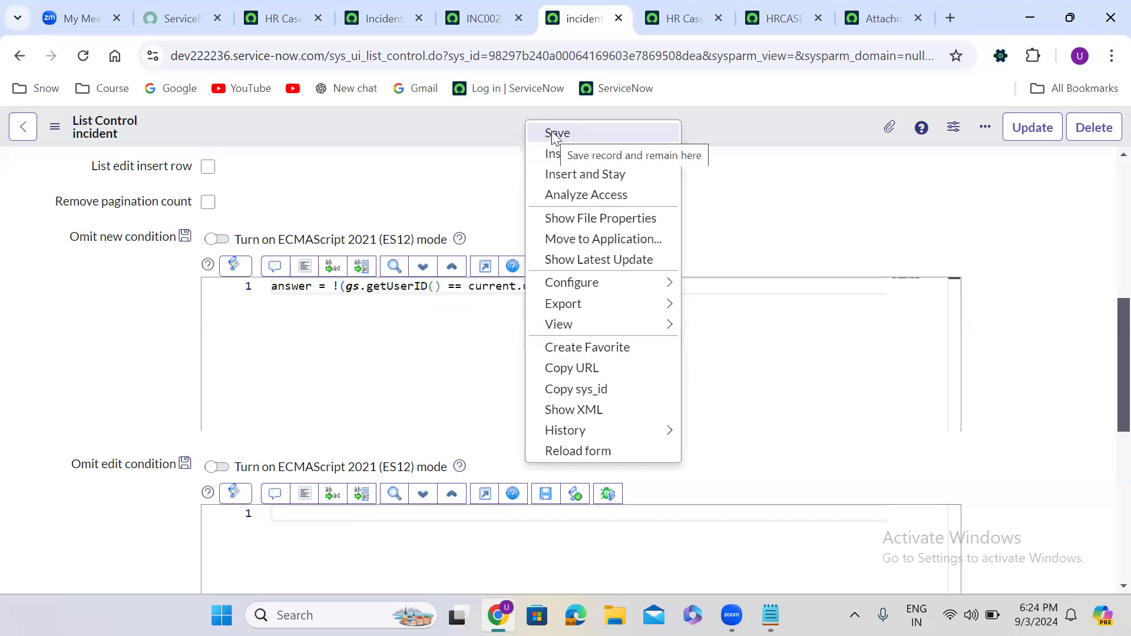
left_click(603, 132)
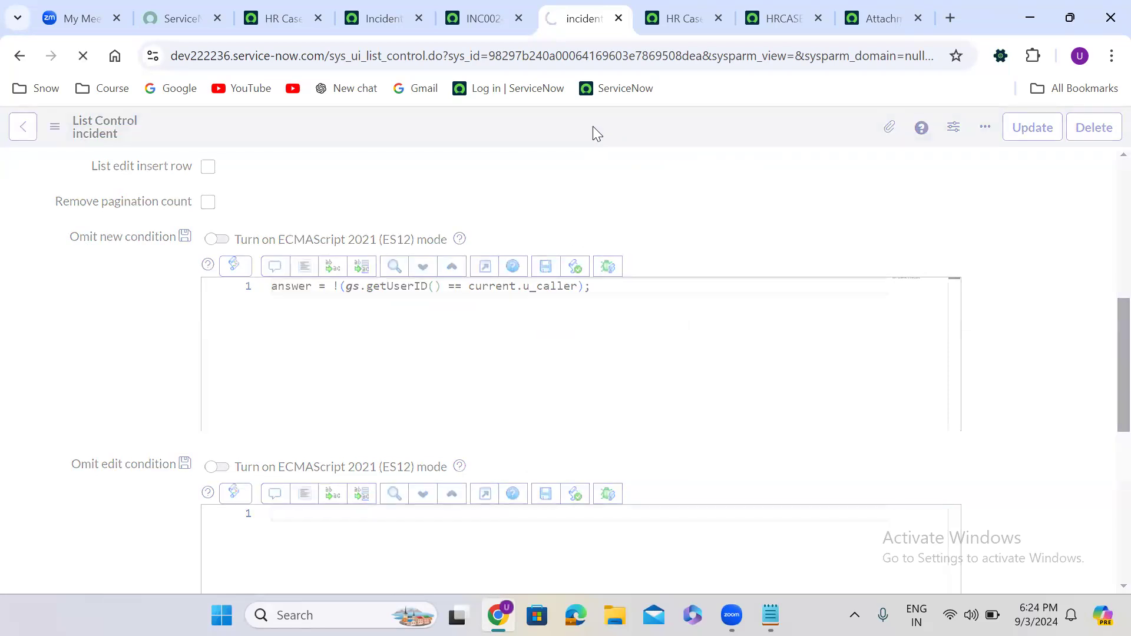
Reload incident INC0024562 and check which buttons the Child Incidents related list offers
left_click(481, 18)
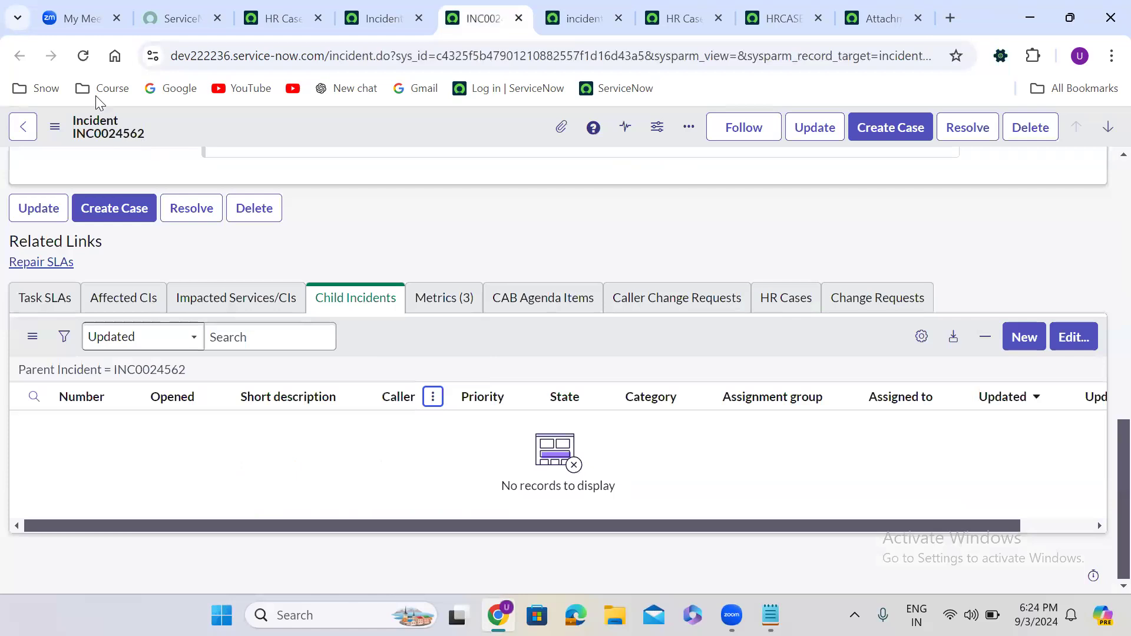
left_click(82, 56)
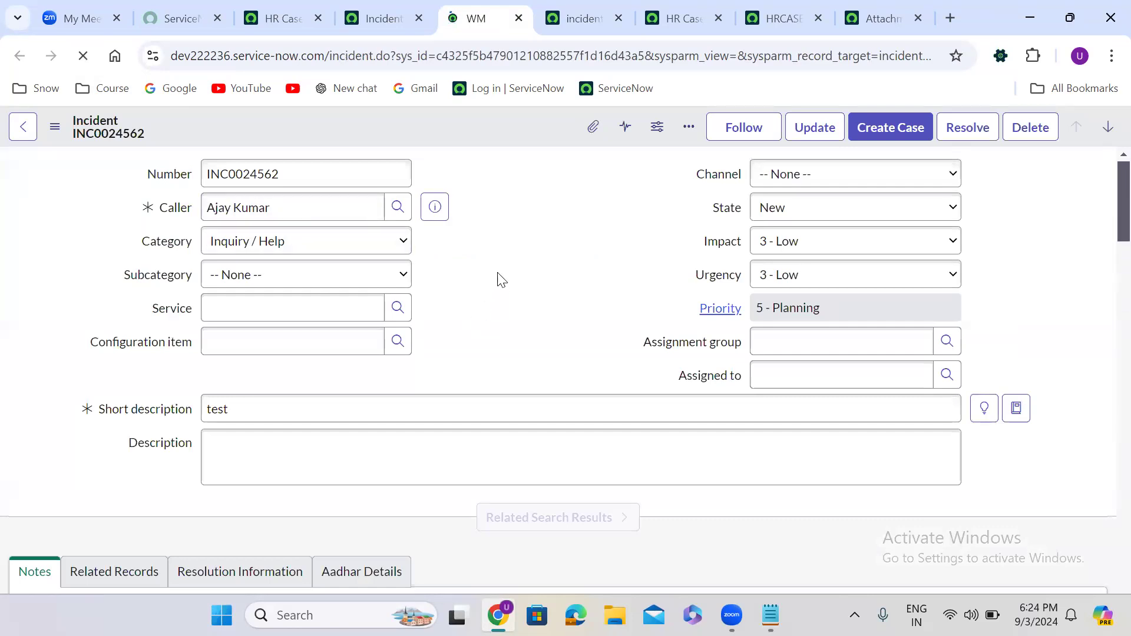
left_click(511, 259)
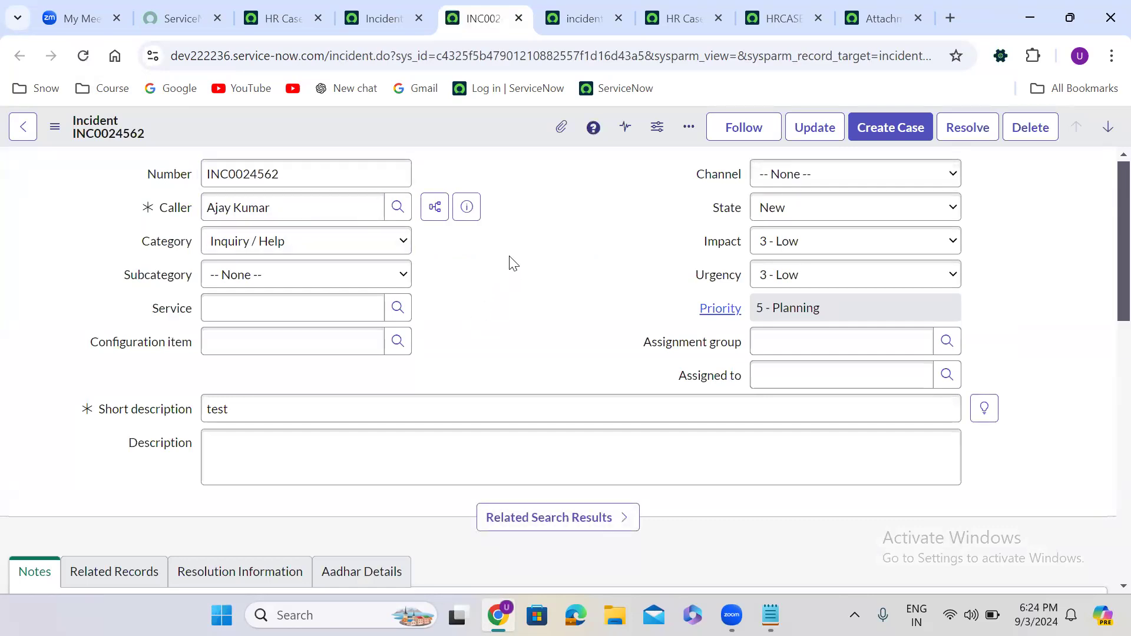
scroll(510, 258, "down", 12)
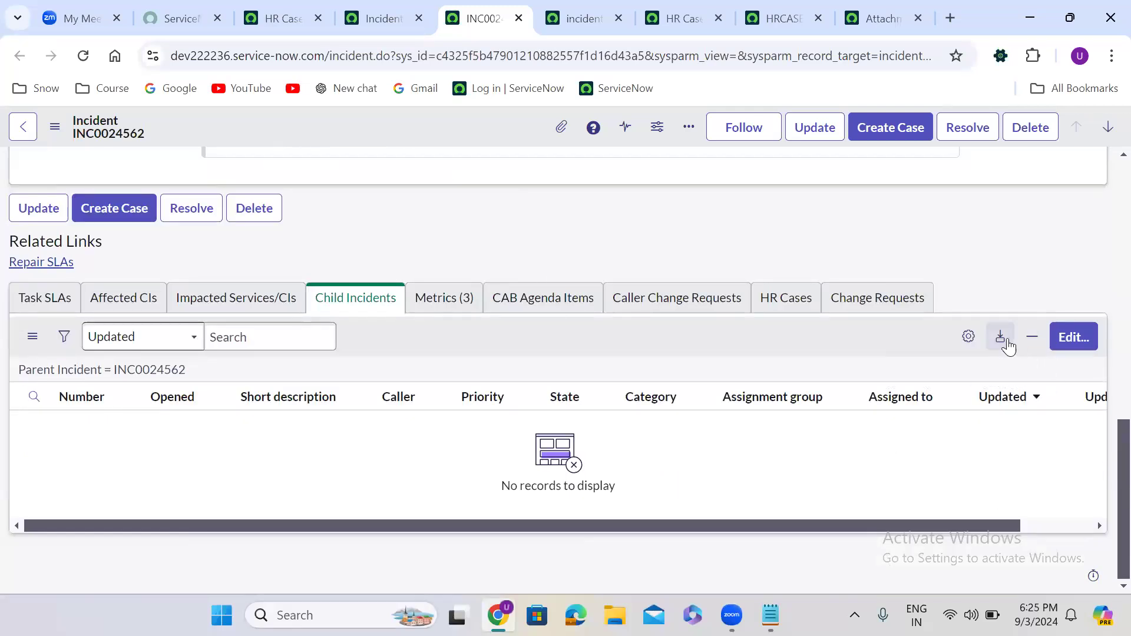
Find the Users module under User Administration and open its list in a separate browser tab
left_click(282, 16)
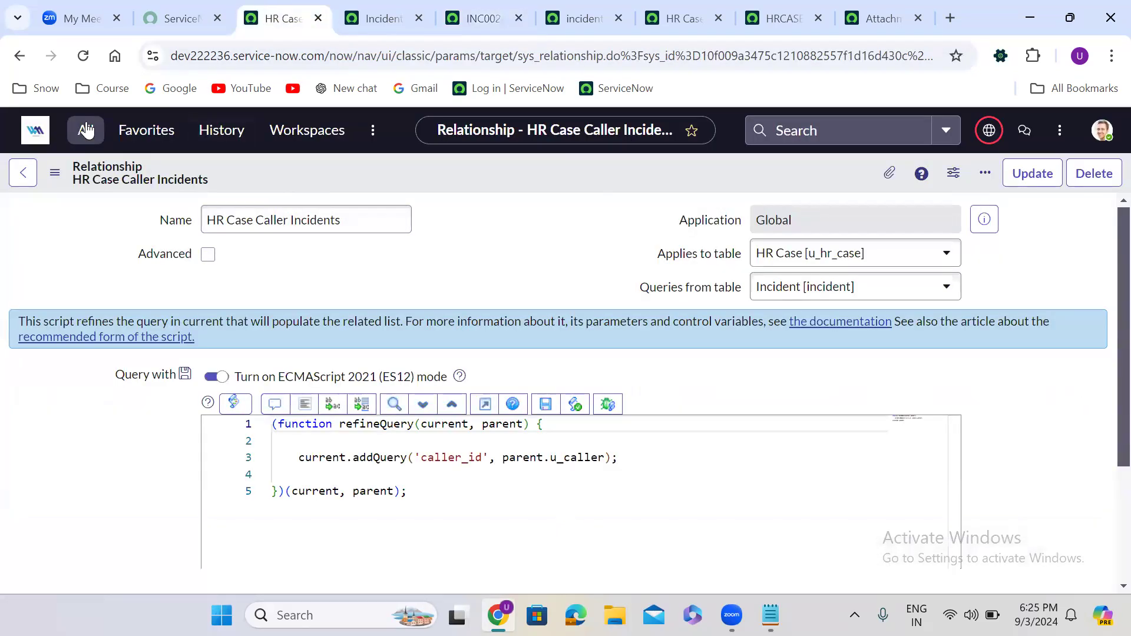
left_click(97, 145)
type("use")
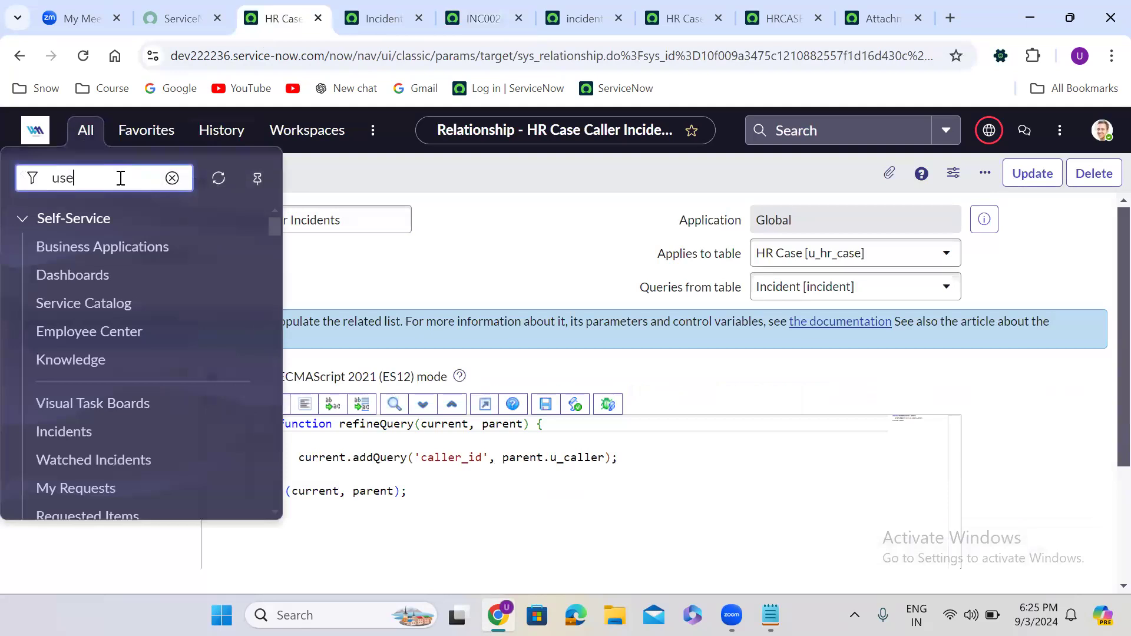
type("r admin")
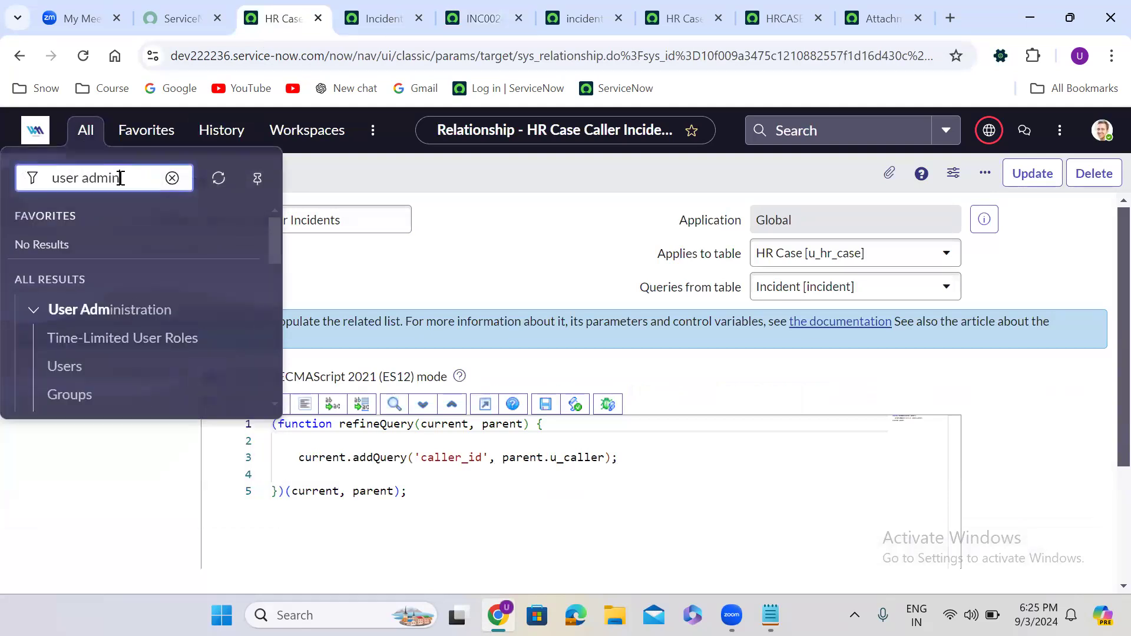
right_click(67, 370)
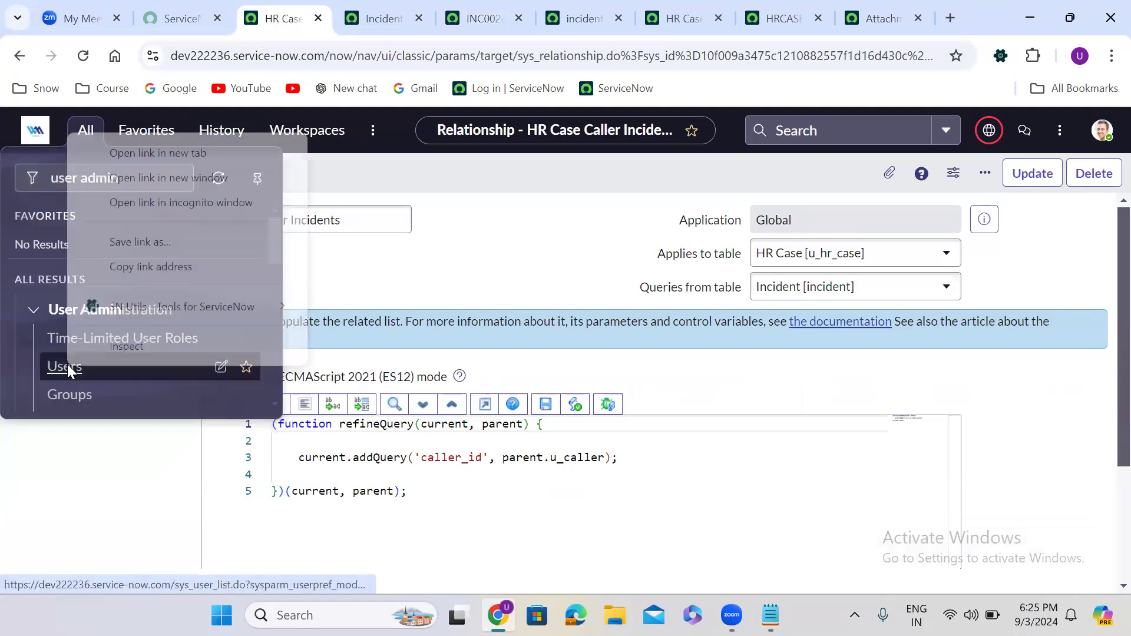
left_click(118, 152)
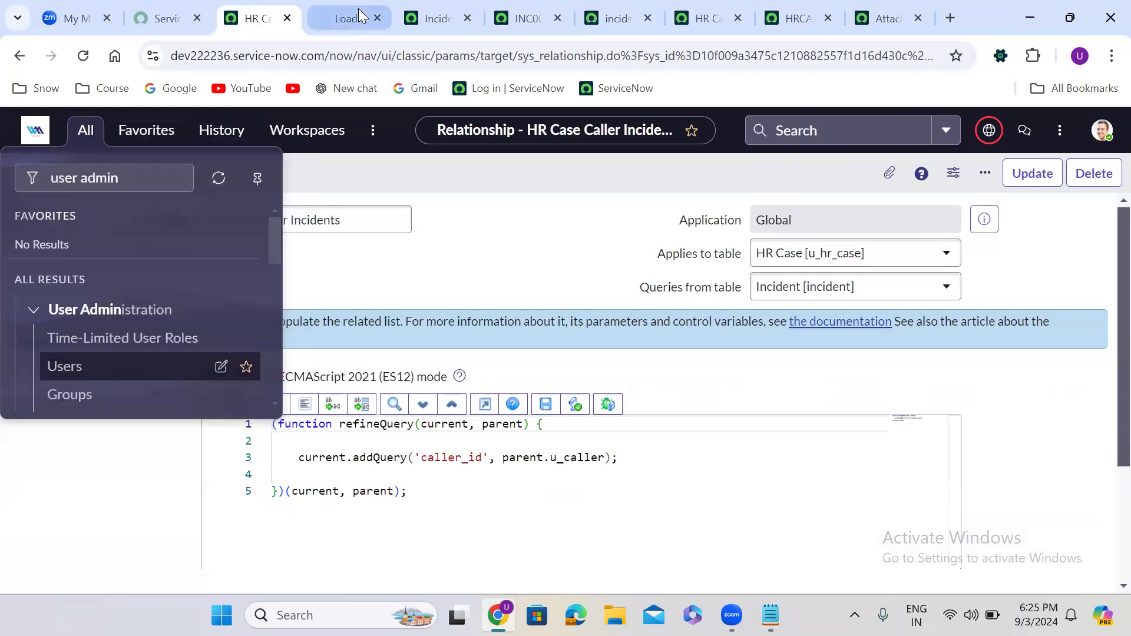
left_click(348, 20)
Filter the Users list by the incident caller's first name and open the matching user record in a separate browser tab
left_click(190, 220)
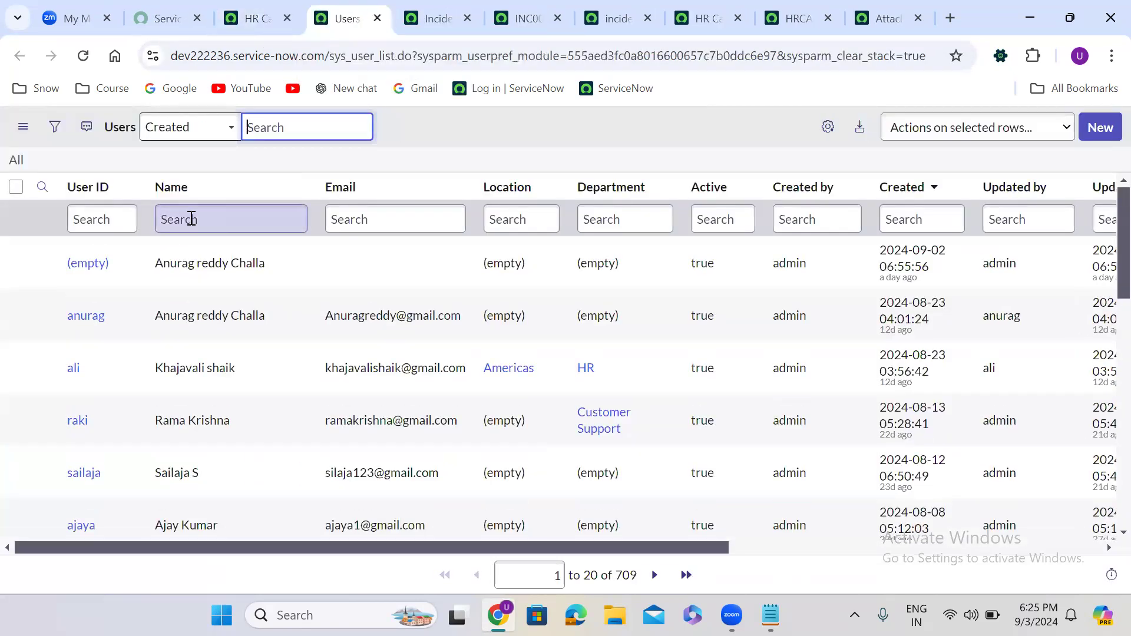
type("ajay")
key("Return")
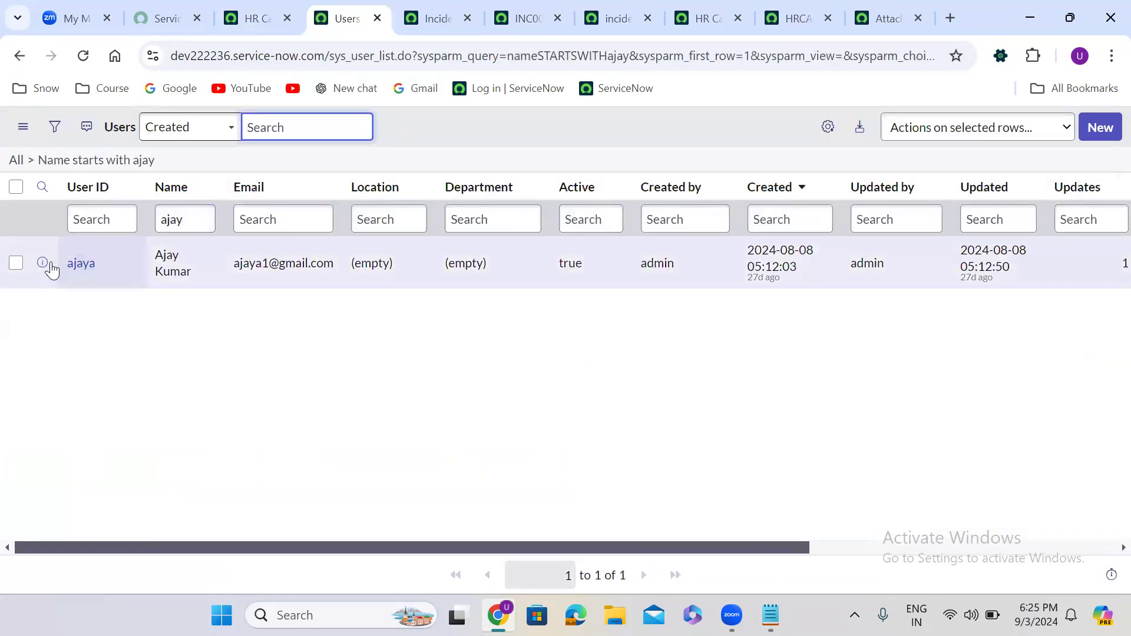
right_click(43, 262)
left_click(97, 281)
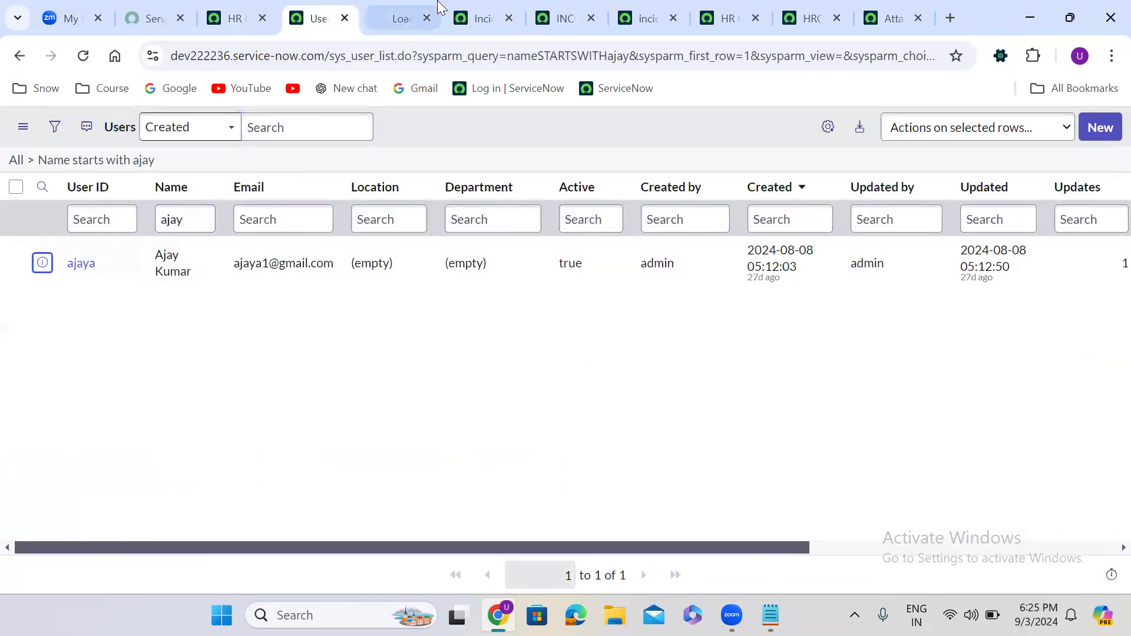
left_click(391, 9)
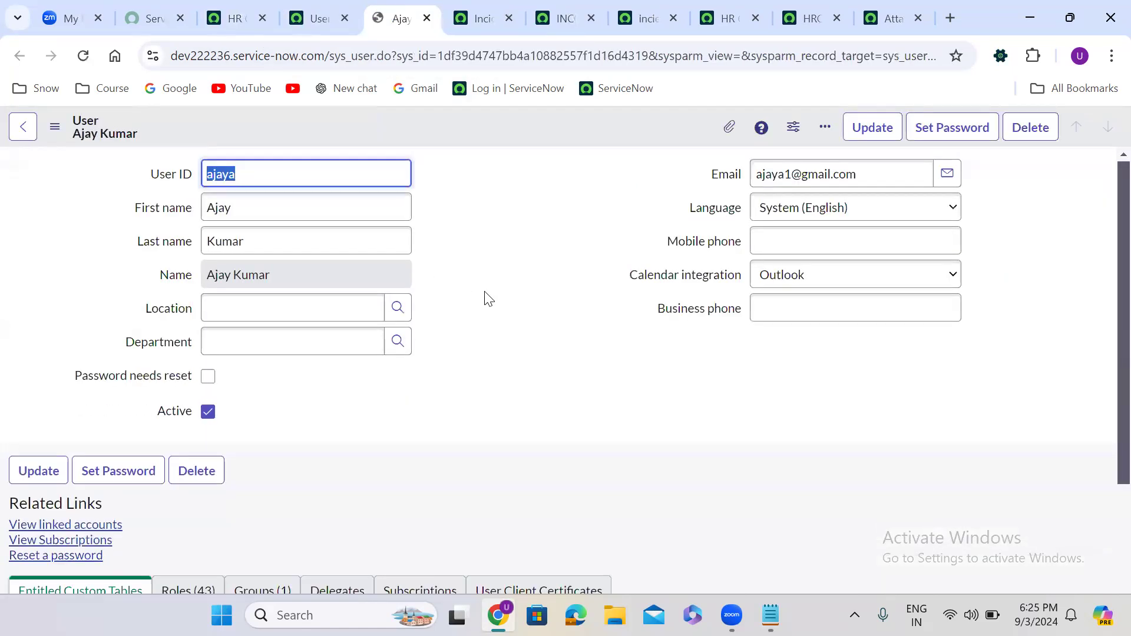
Open the caller's role assignments for editing and save them with u_hr_case_user in the Roles List
scroll(488, 298, "down", 3)
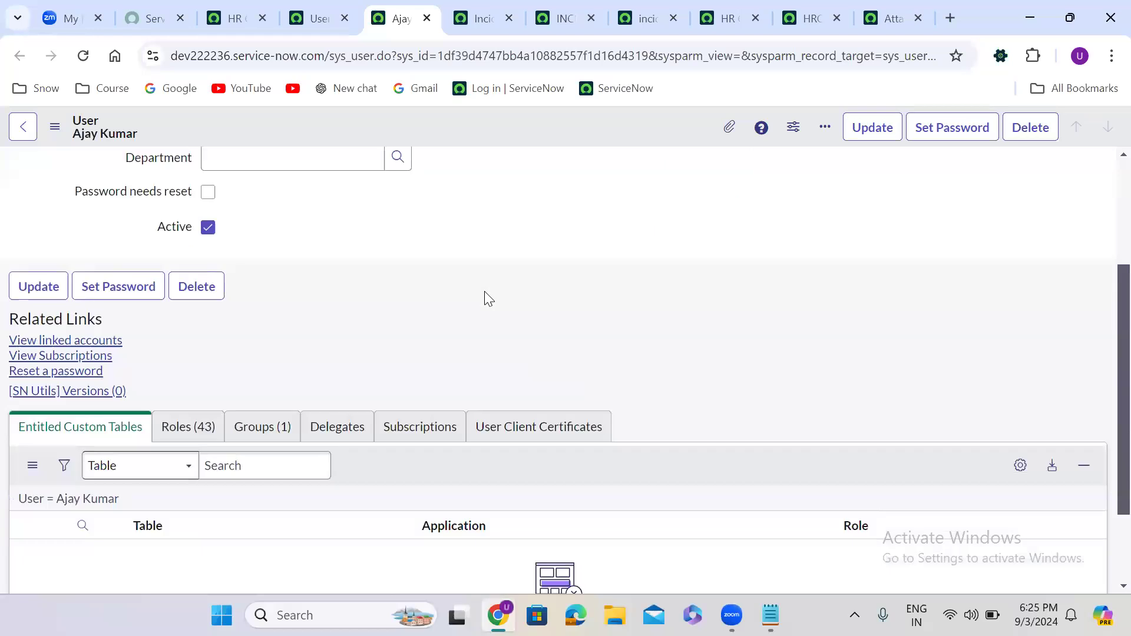
scroll(487, 297, "down", 2)
left_click(194, 313)
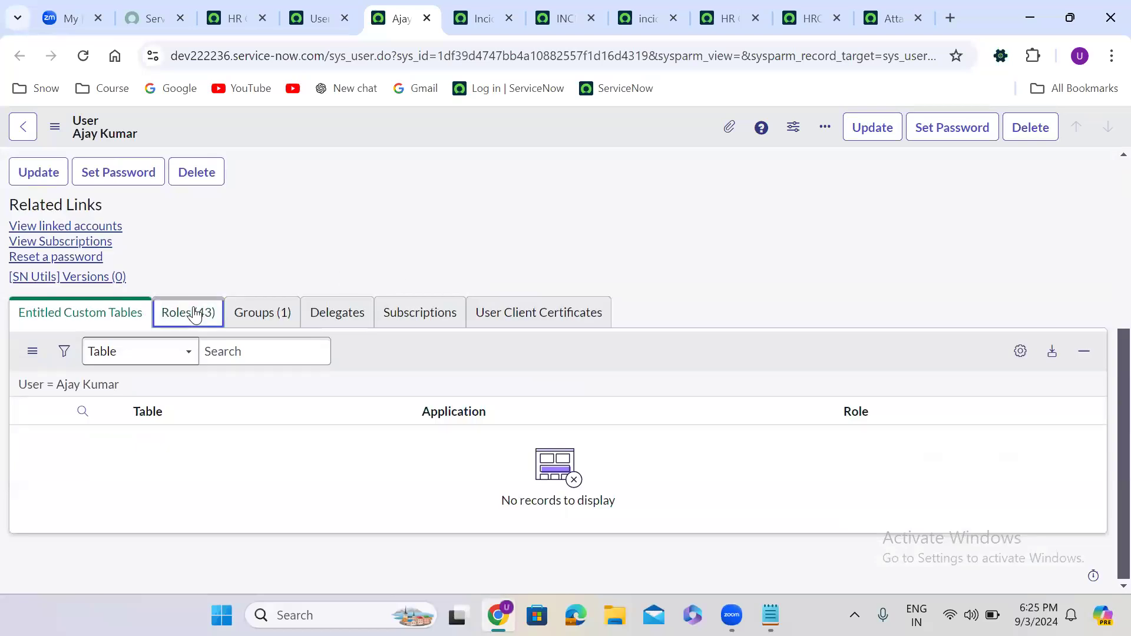
left_click(1080, 352)
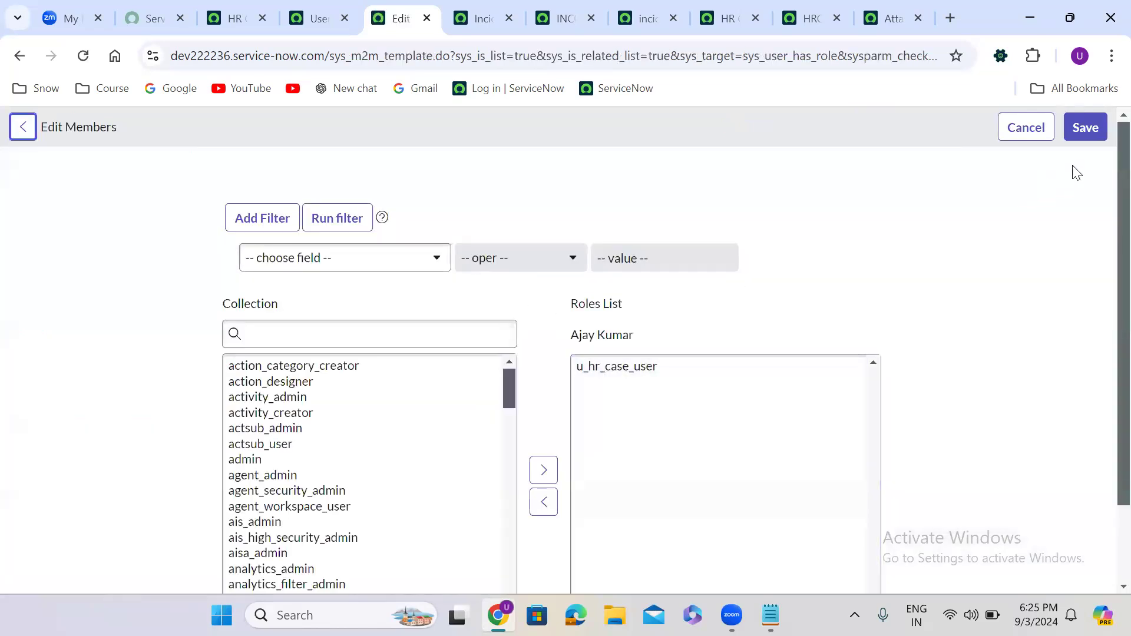
left_click(1087, 137)
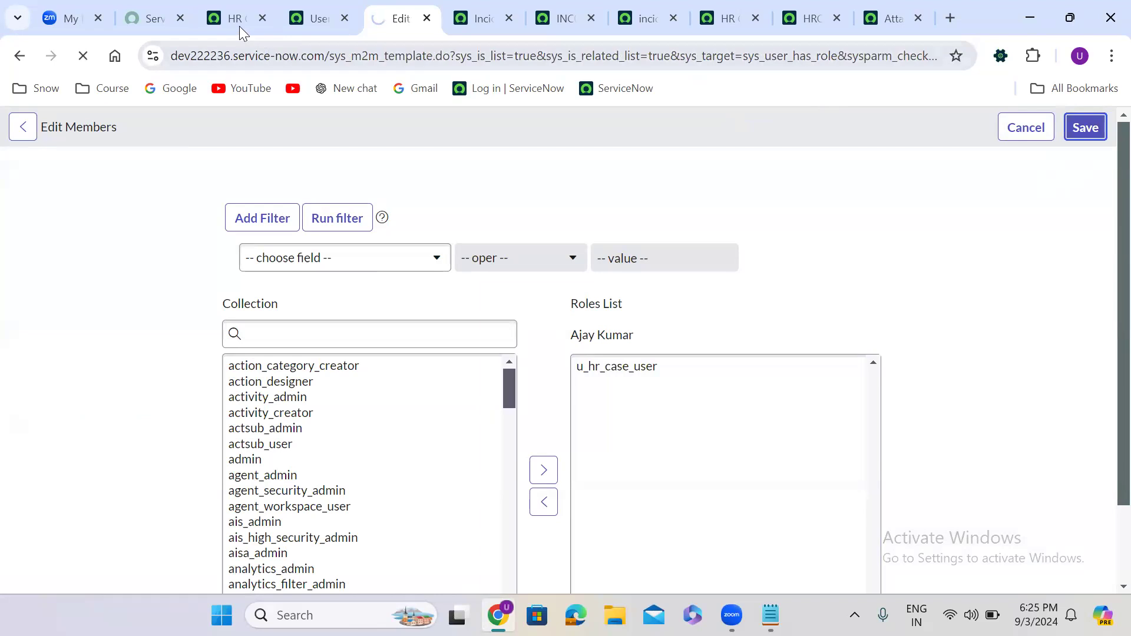
From the HR Case Caller Incidents page, impersonate the incident caller, choosing from the recent impersonations
left_click(236, 19)
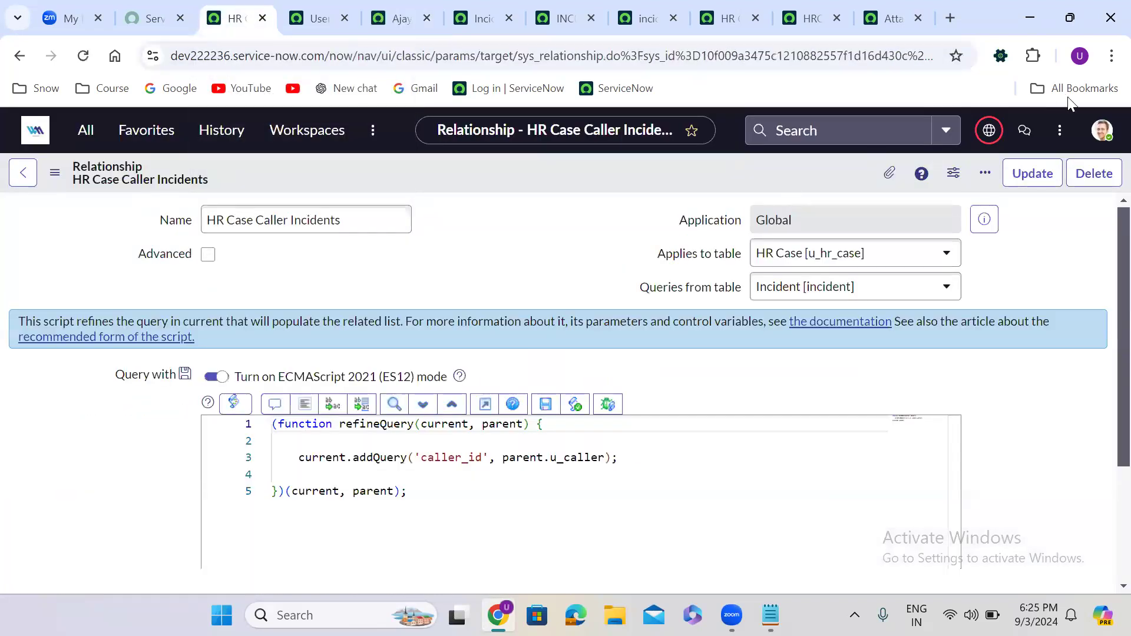
left_click(1104, 131)
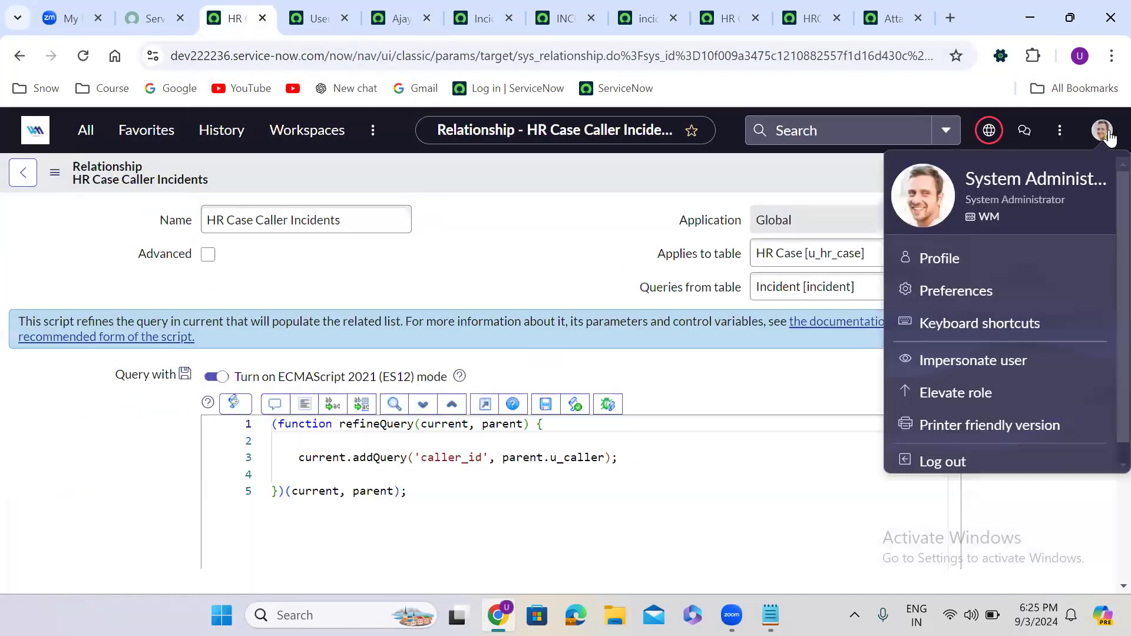
left_click(956, 357)
left_click(530, 447)
left_click(720, 534)
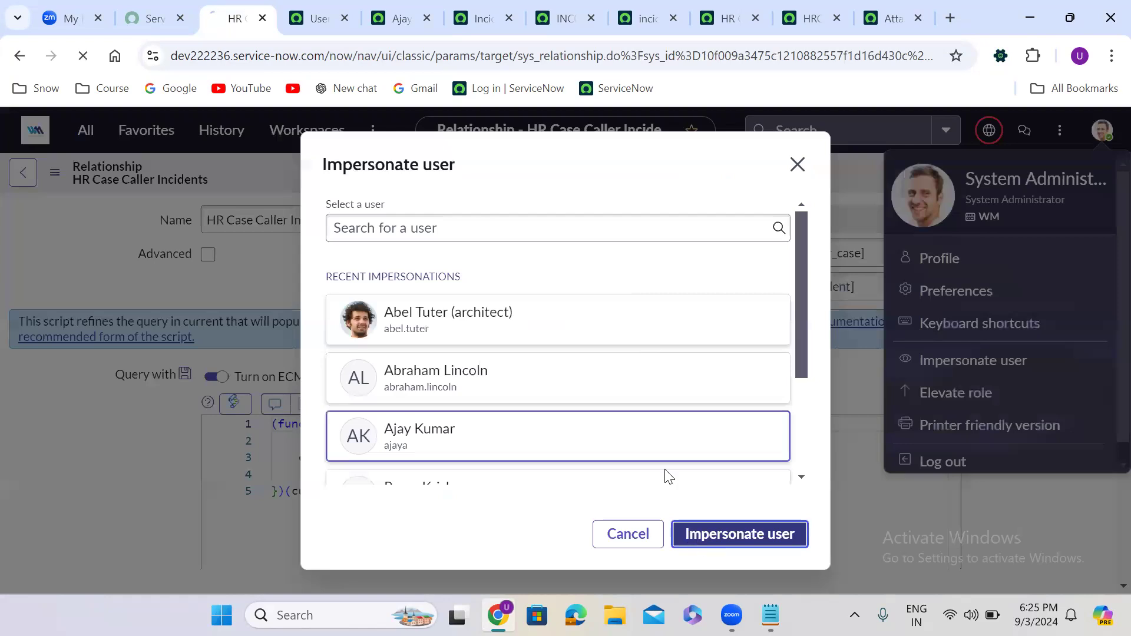
Reload incident INC0024562 under impersonation and compare its Caller field with the buttons offered on the Child Incidents list
left_click(546, 18)
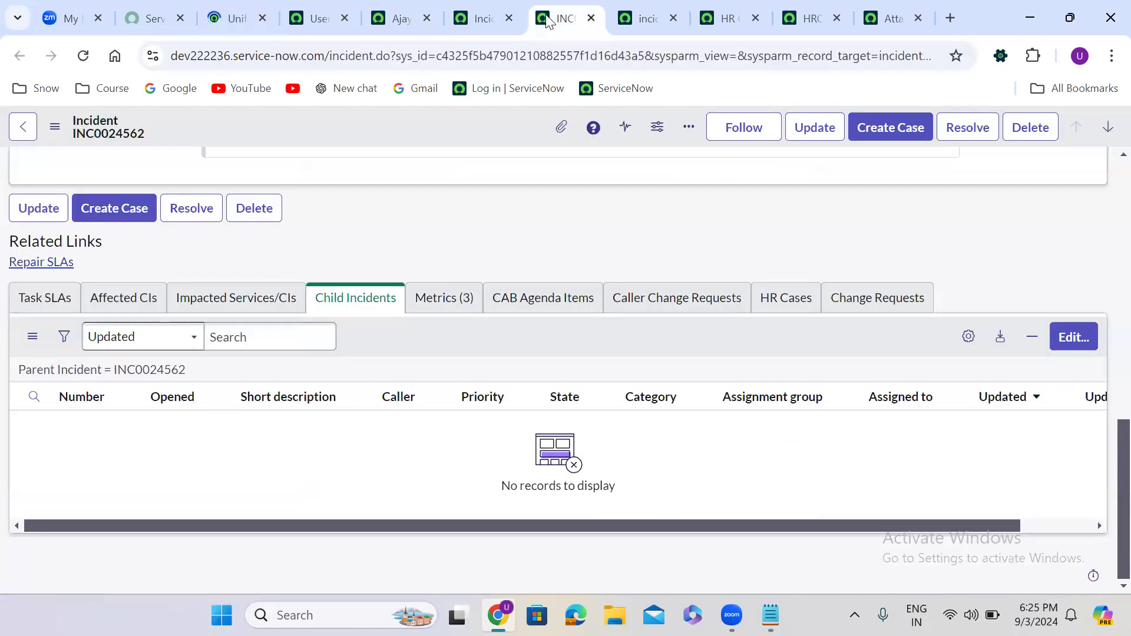
left_click(84, 56)
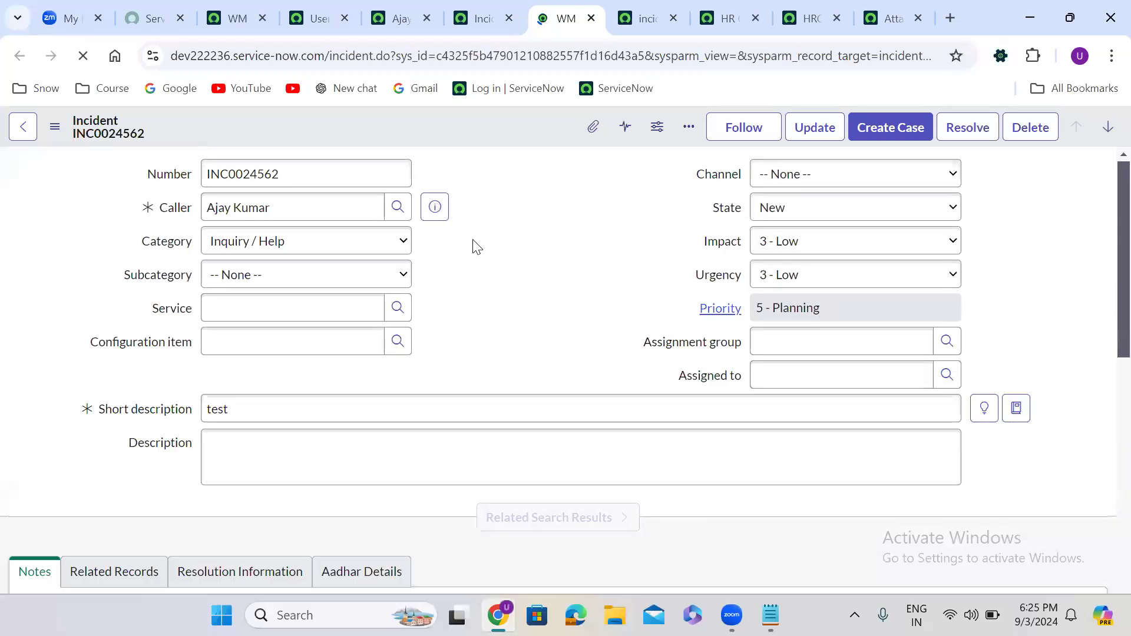
scroll(476, 247, "down", 15)
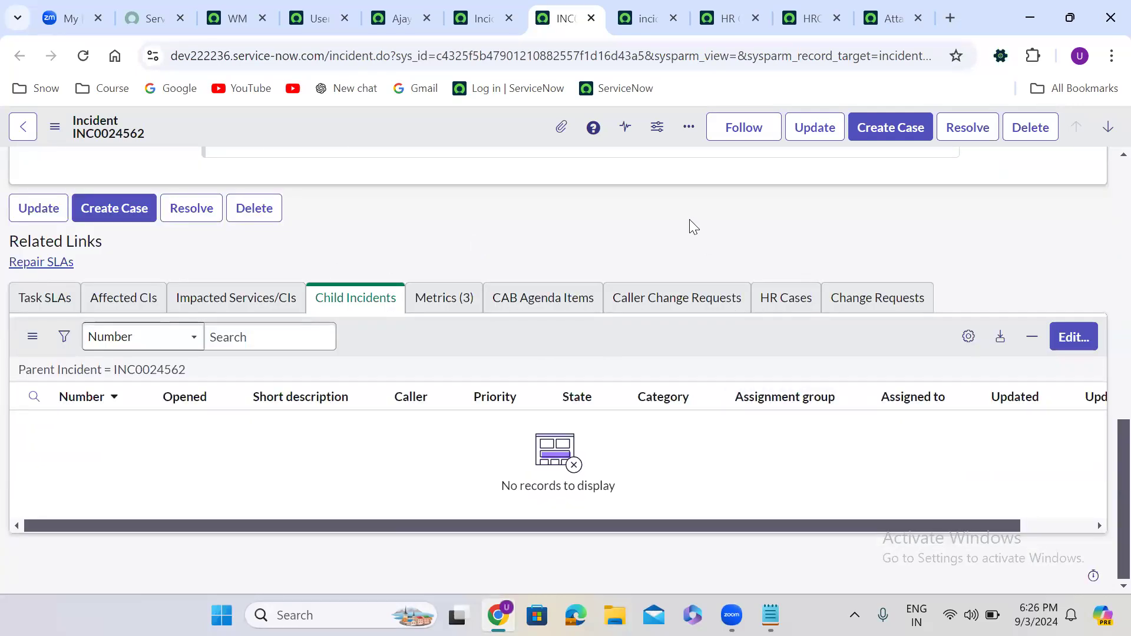
scroll(537, 188, "up", 15)
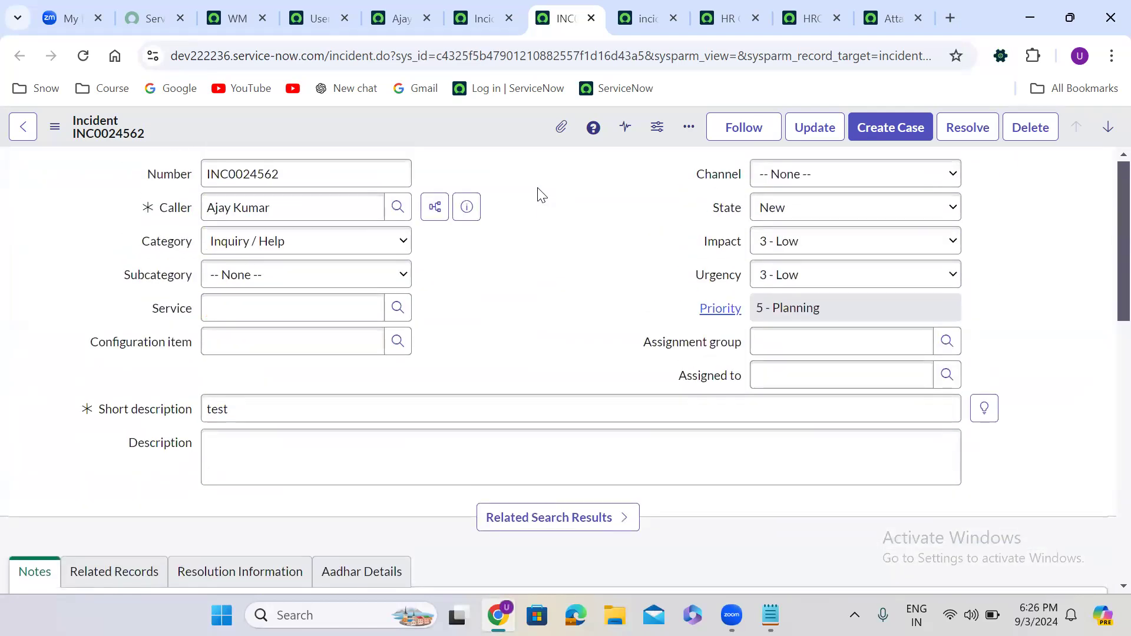
scroll(537, 187, "down", 15)
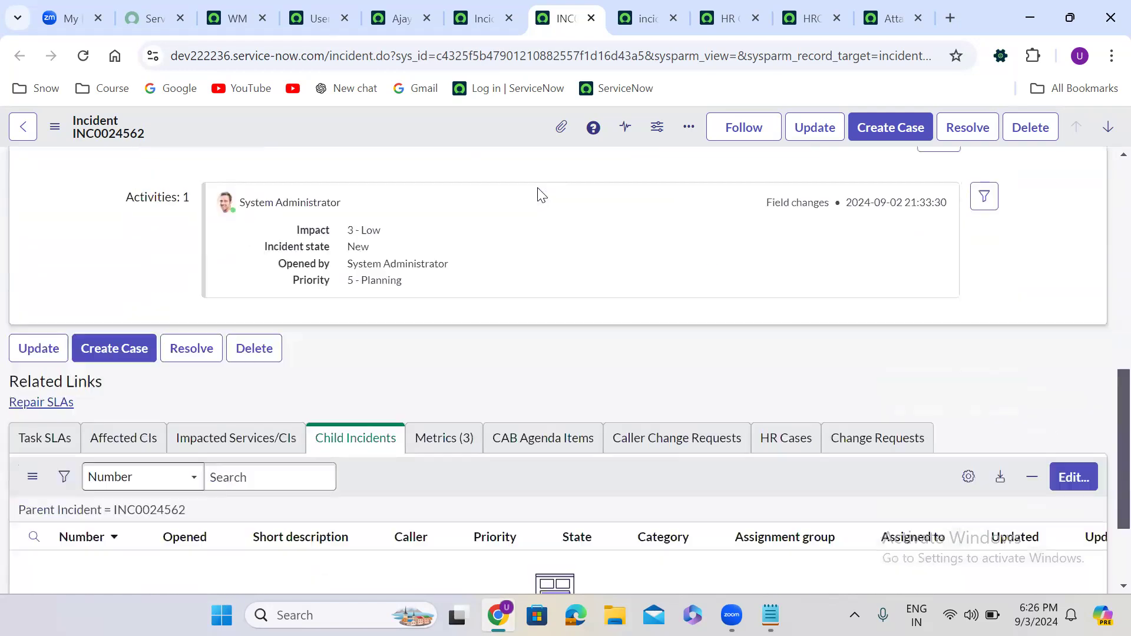
In the Child Incidents List Control, change the Omit new condition to compare the user ID with current.caller_id, and save the record
left_click(634, 7)
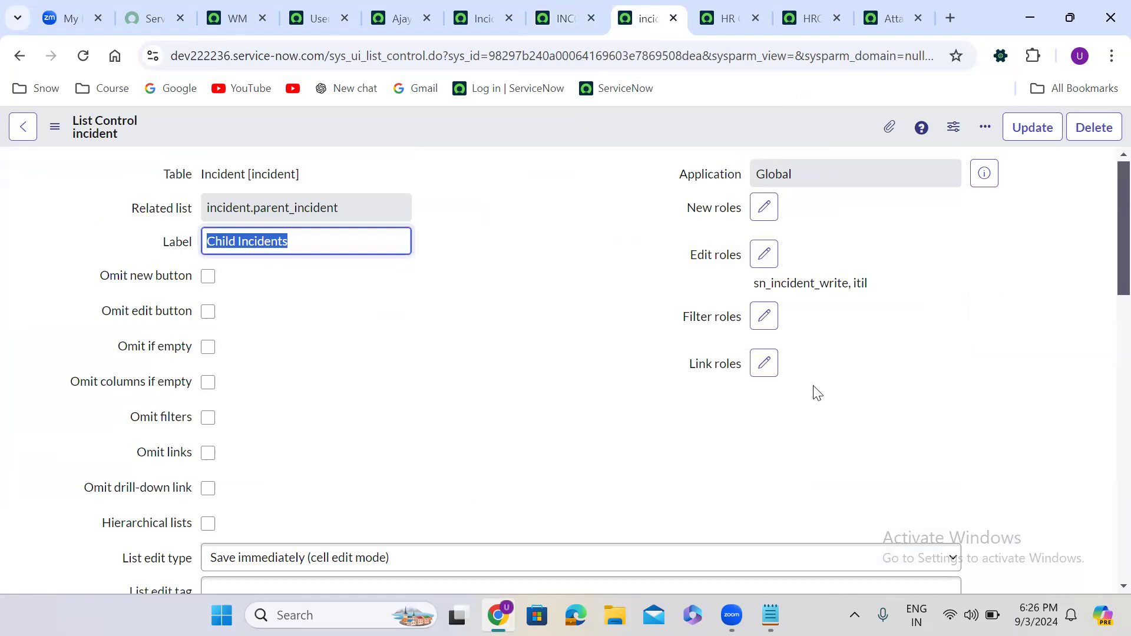
left_click(837, 390)
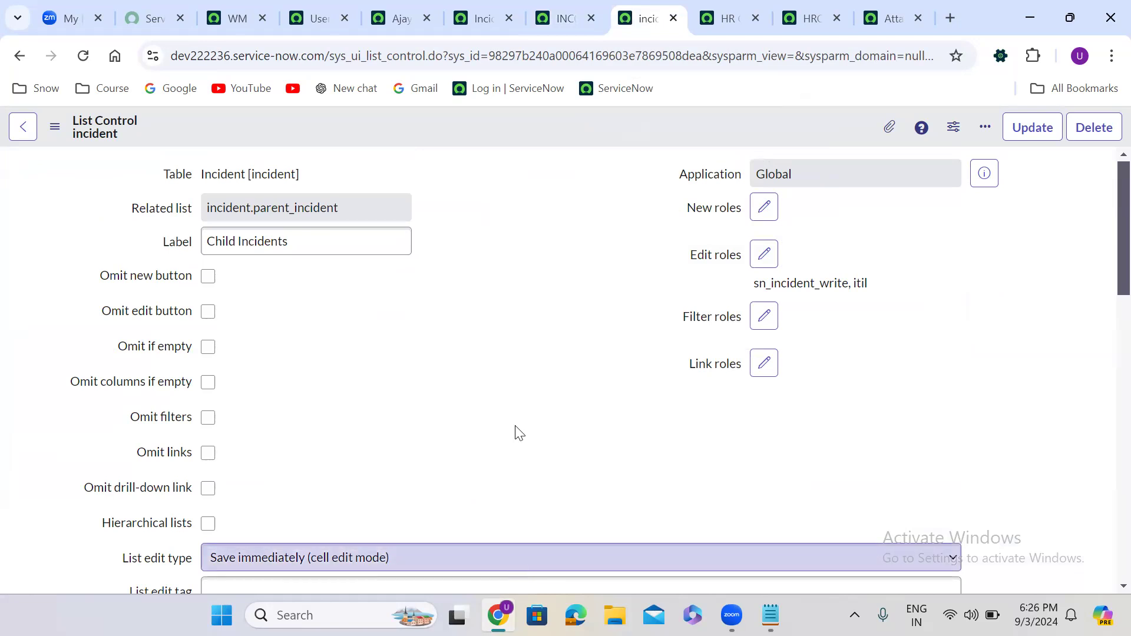
scroll(518, 433, "down", 5)
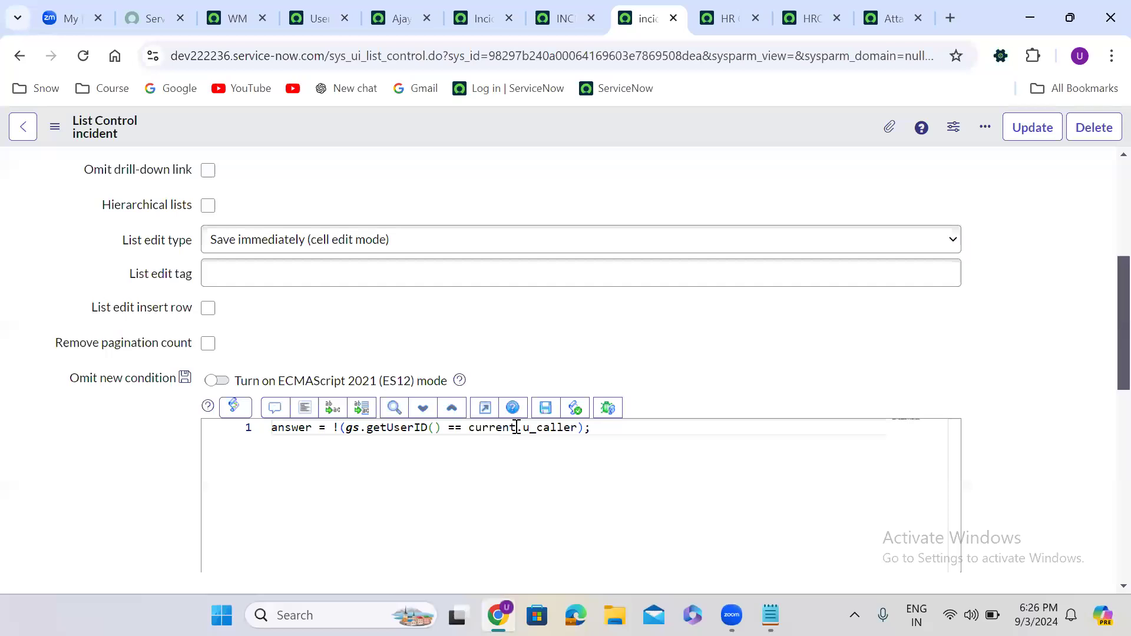
scroll(517, 427, "down", 1)
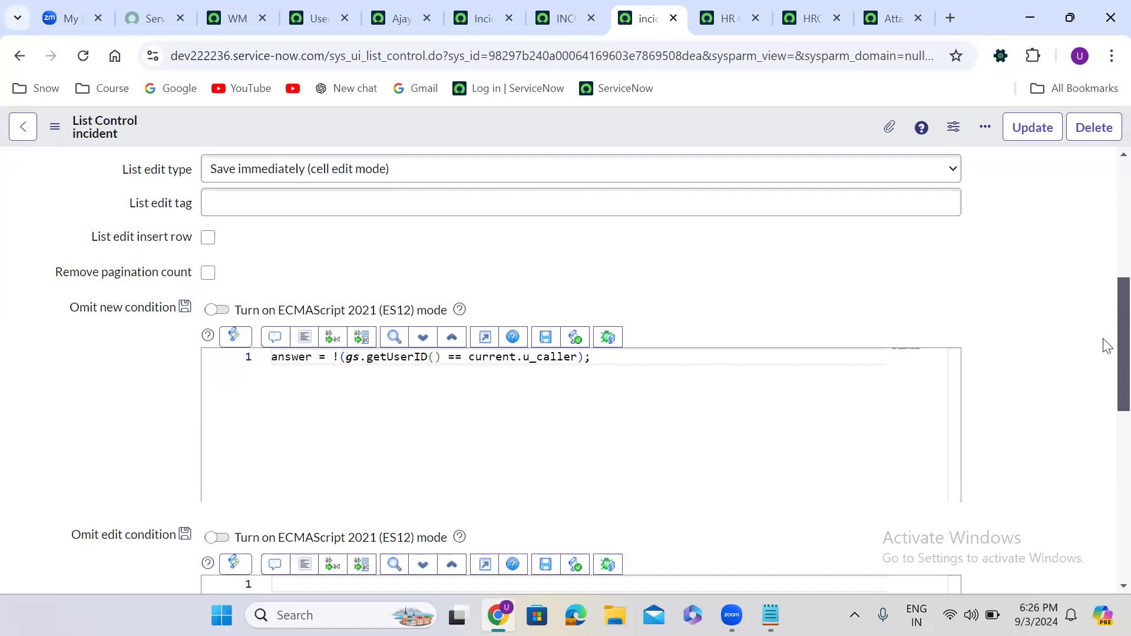
double_click(548, 358)
type("ca")
type("ller")
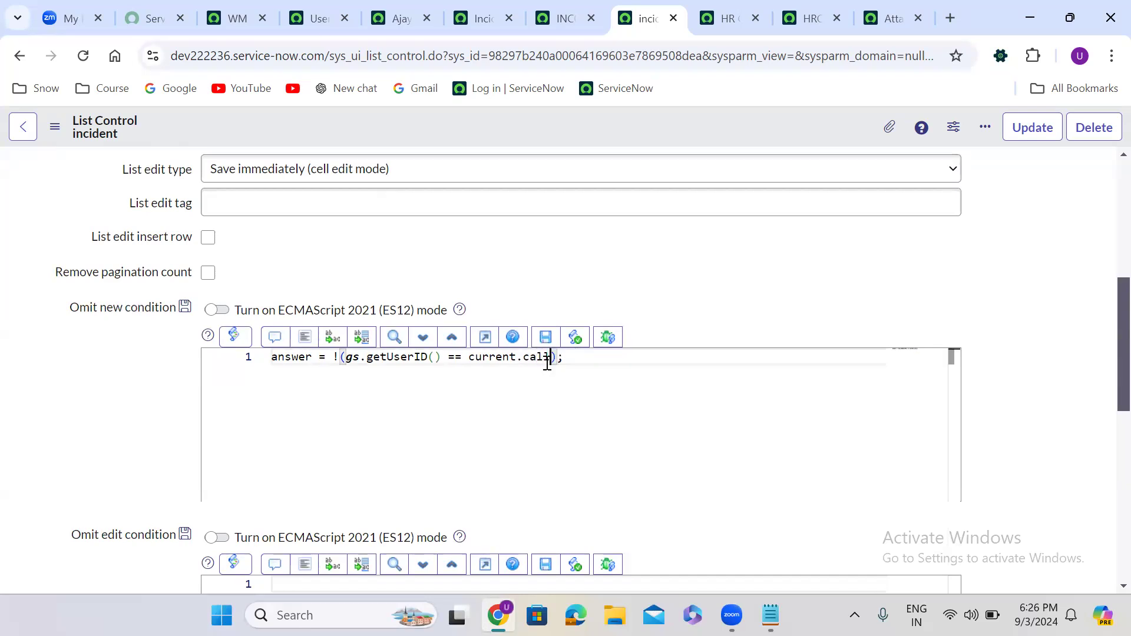
type("_id")
right_click(552, 128)
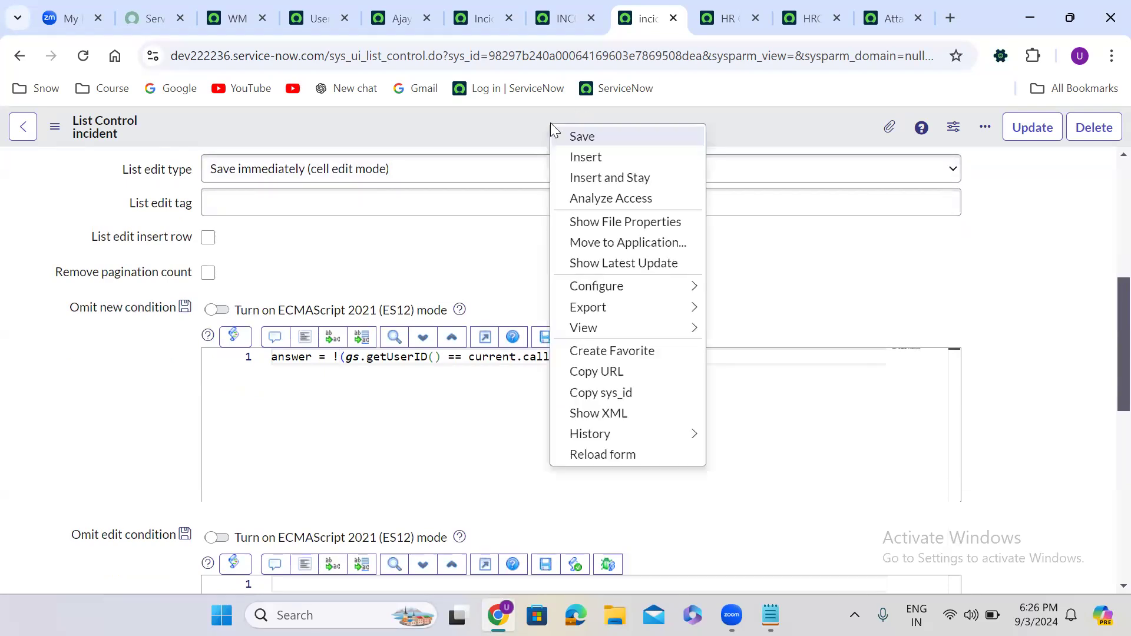
left_click(591, 135)
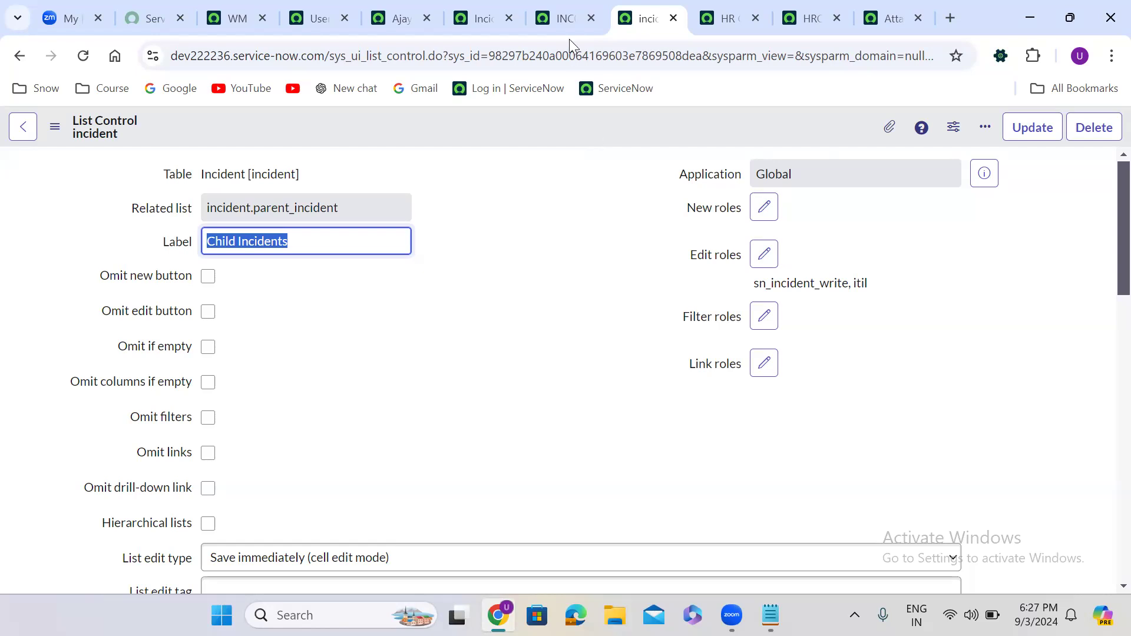
Reload incident INC0024562 and check which buttons the Child Incidents list offers under impersonation
left_click(561, 17)
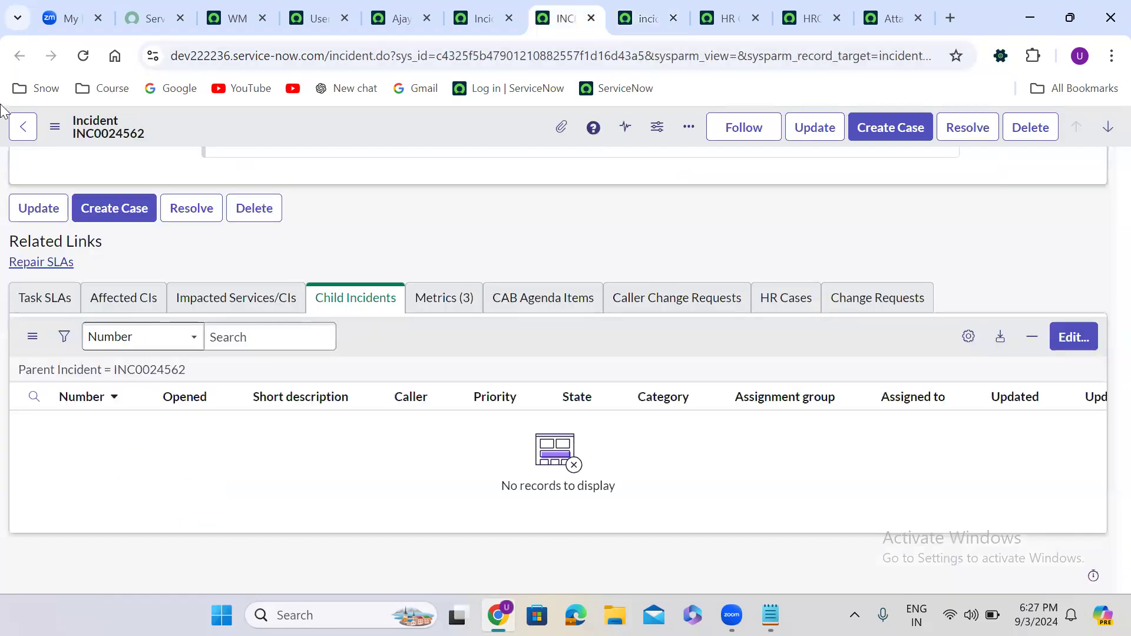
left_click(84, 55)
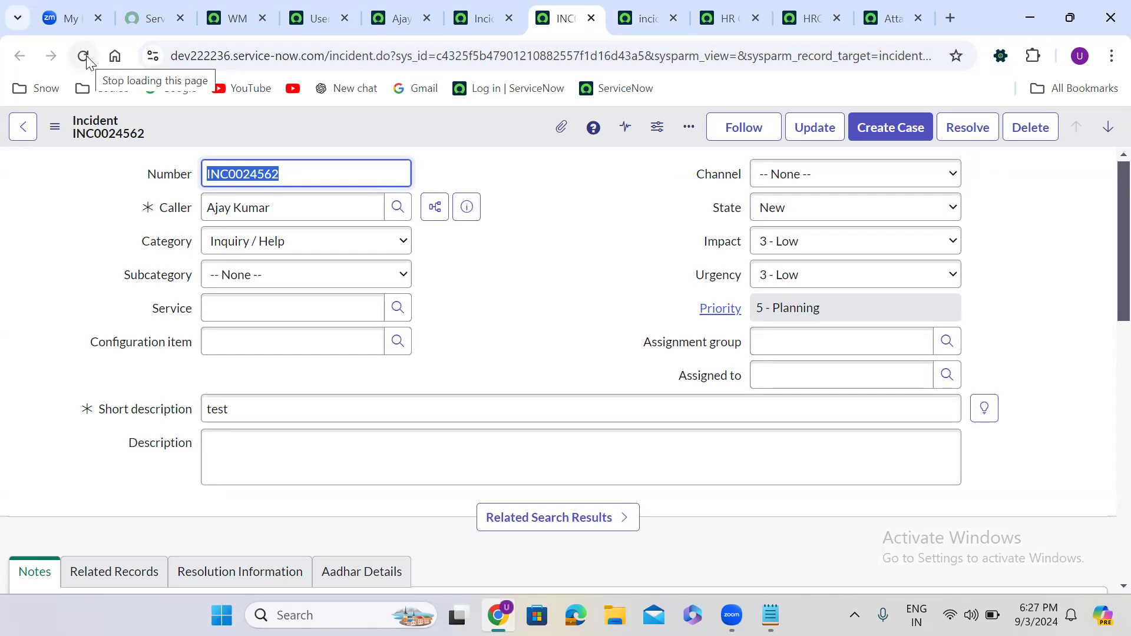
left_click(507, 372)
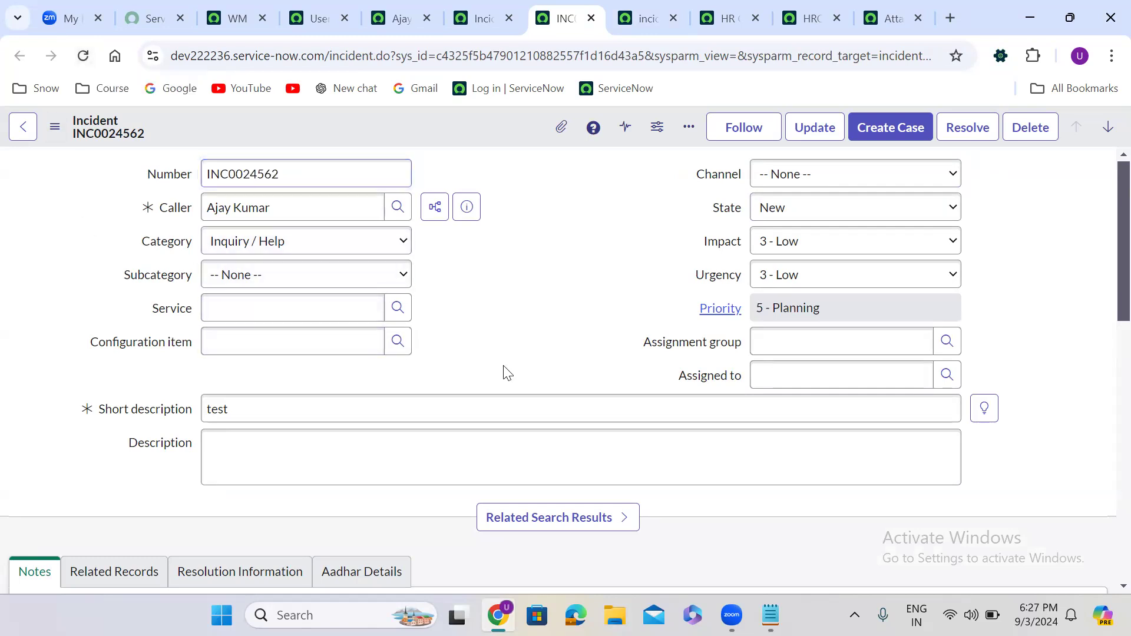
scroll(508, 372, "down", 10)
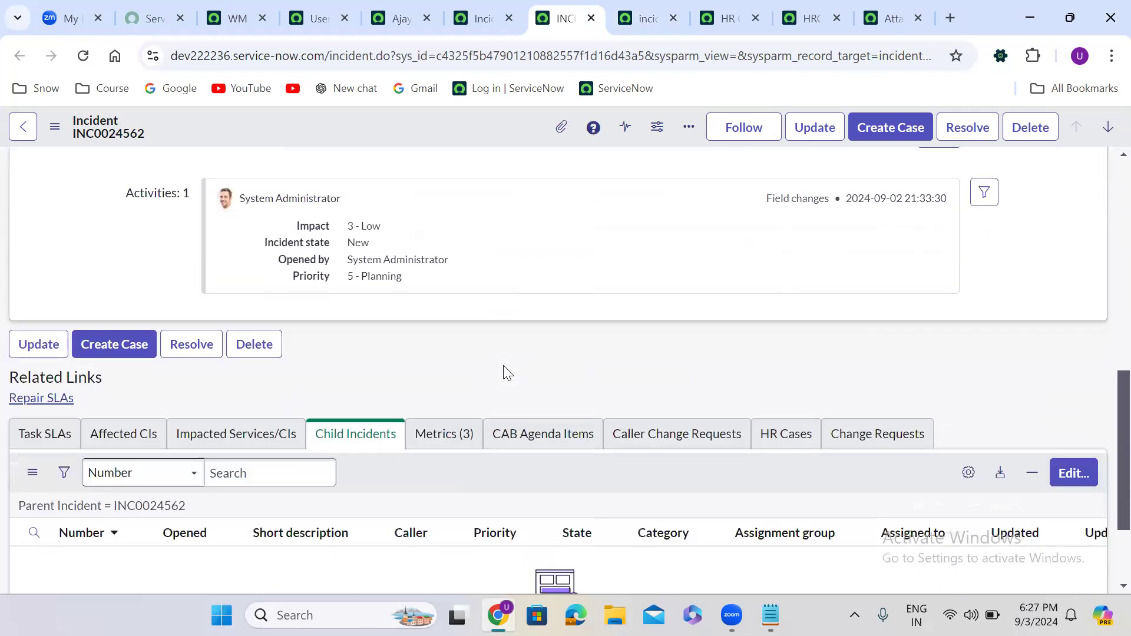
scroll(508, 372, "down", 1)
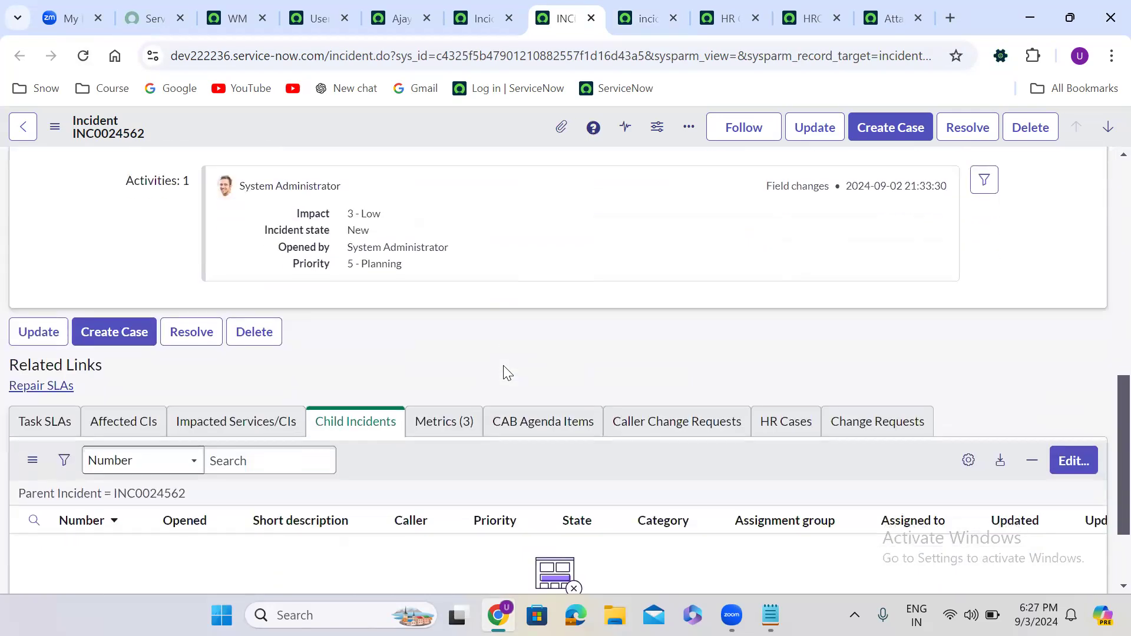
Reload the incident form and try to reveal the technical name of its Caller field
left_click(84, 55)
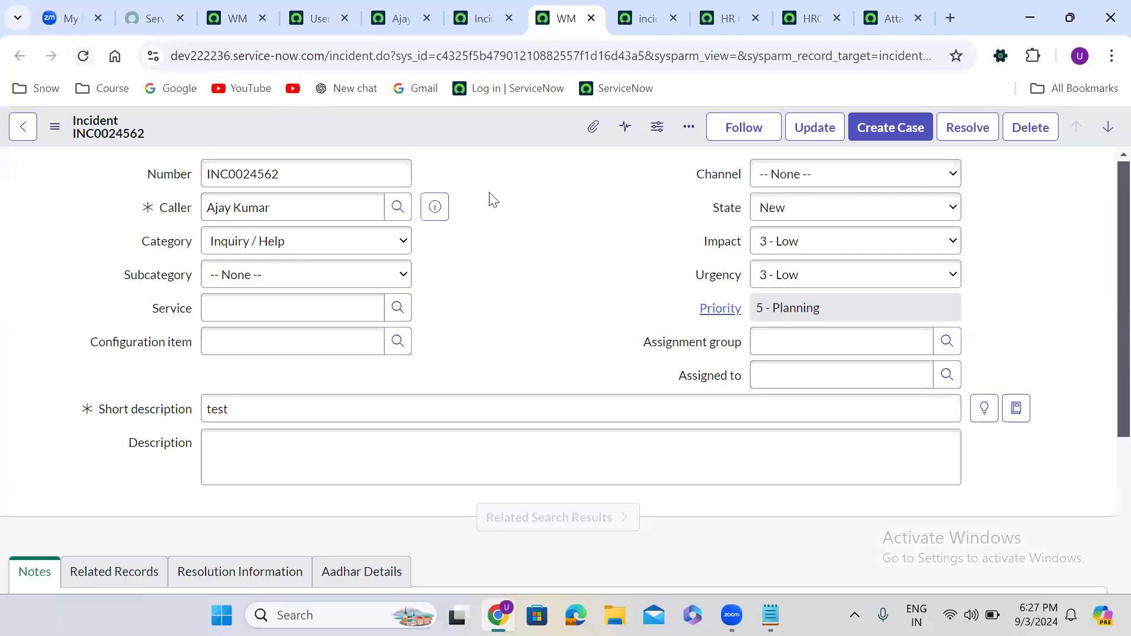
triple_click(493, 200)
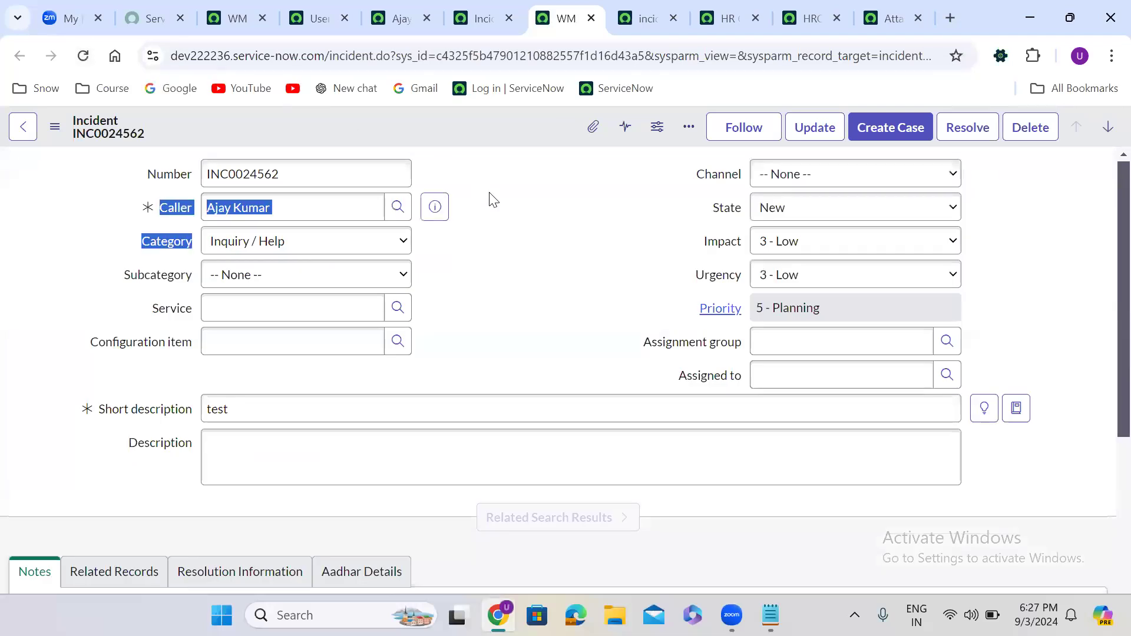
double_click(531, 254)
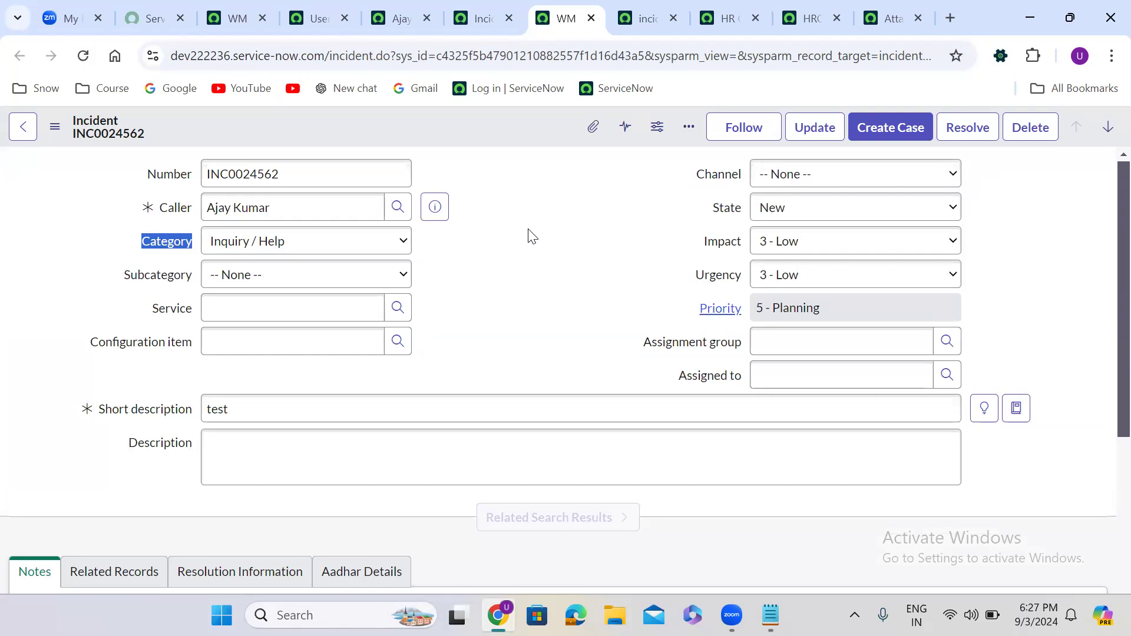
left_click(570, 250)
key("Tab")
double_click(508, 210)
left_click(175, 217)
right_click(175, 216)
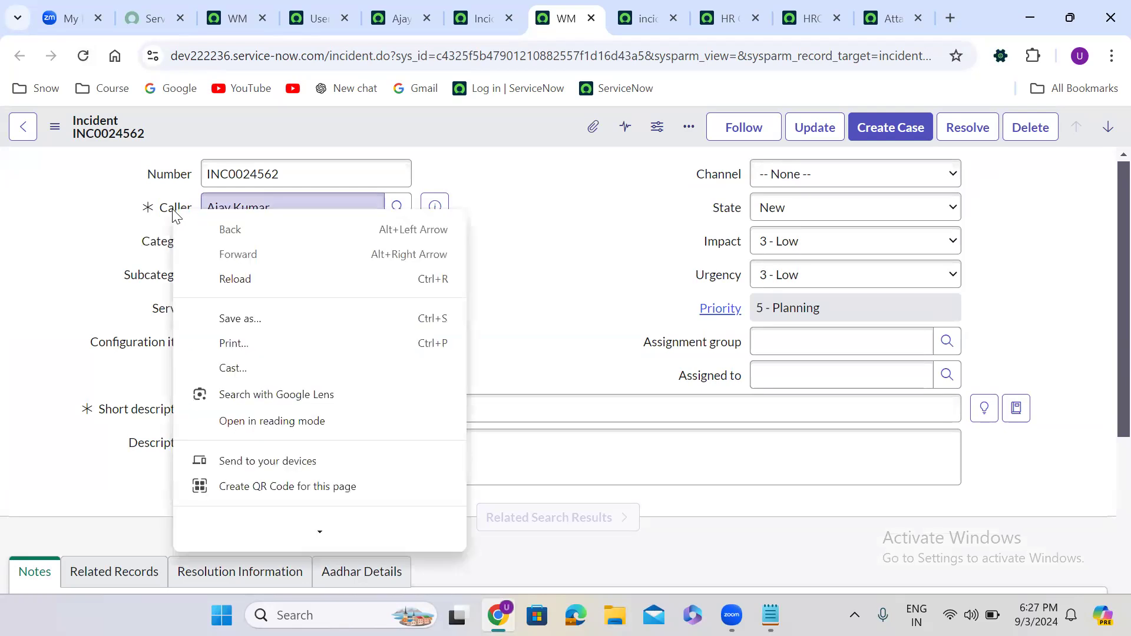
left_click(460, 190)
left_click(559, 456)
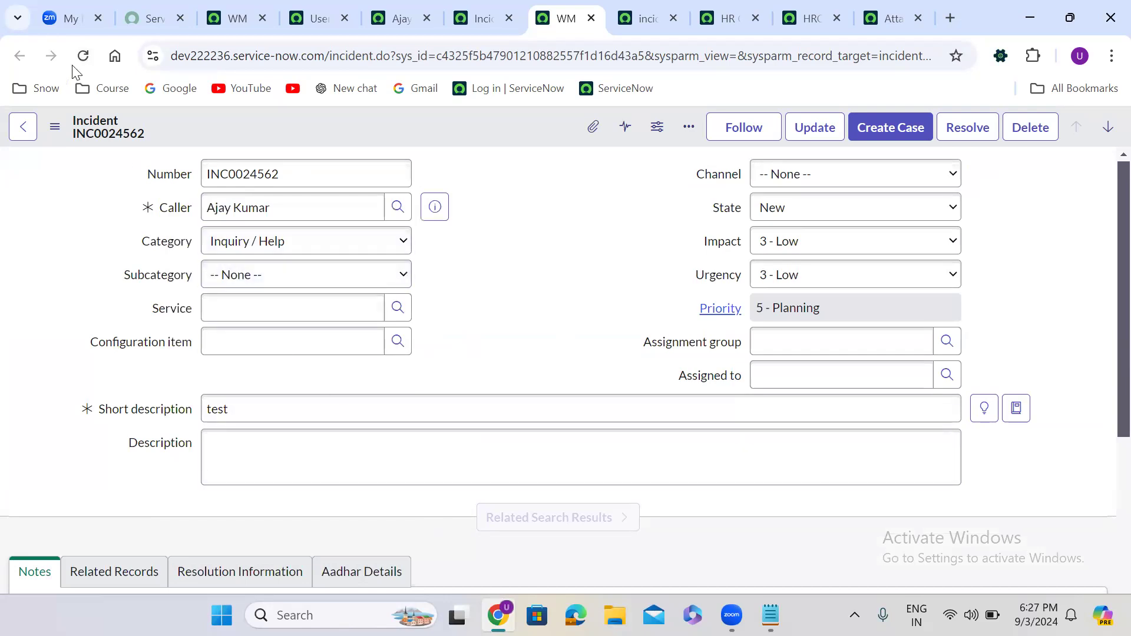
double_click(517, 241)
double_click(549, 207)
double_click(518, 294)
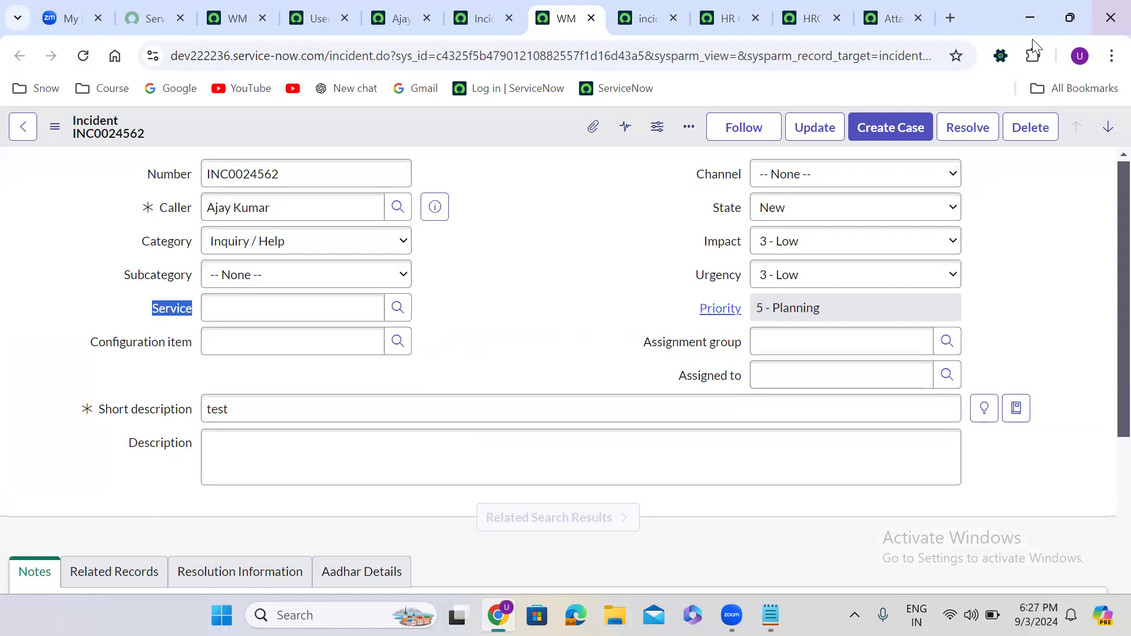
Check the SN Utils extension on the incident page, and reload the form to inspect the Caller field
left_click(1006, 58)
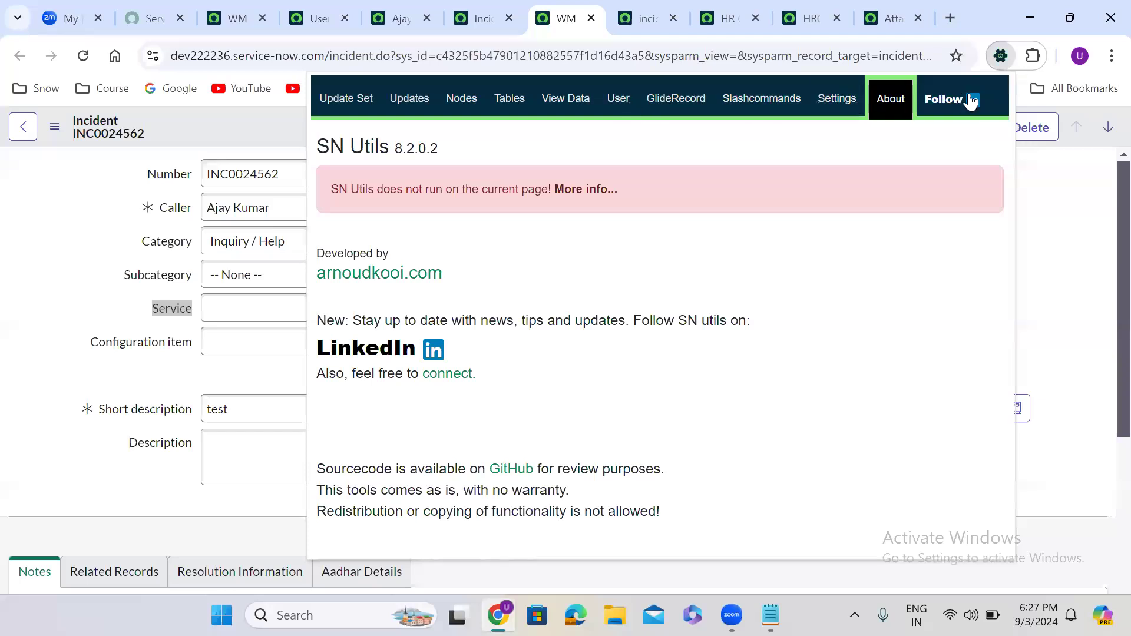
left_click(114, 219)
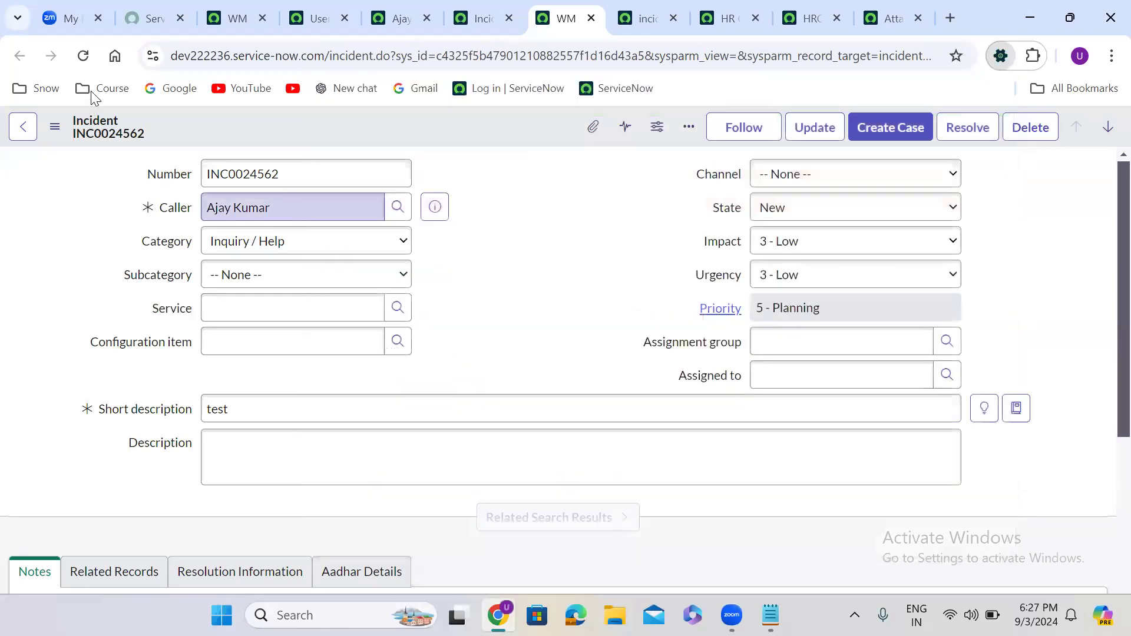
left_click(83, 55)
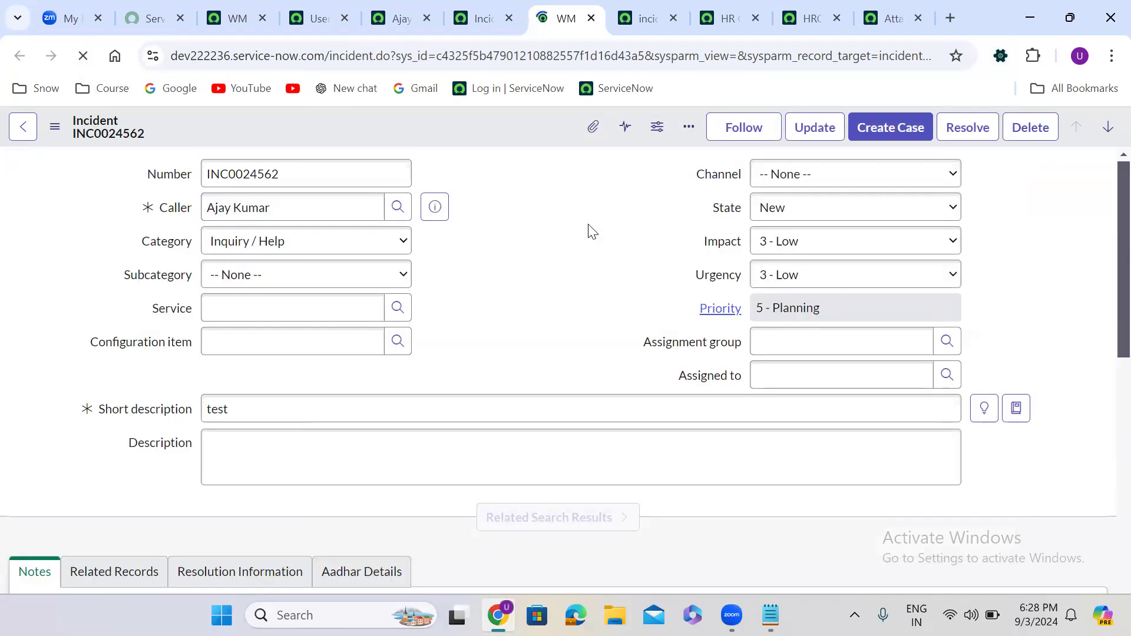
right_click(170, 216)
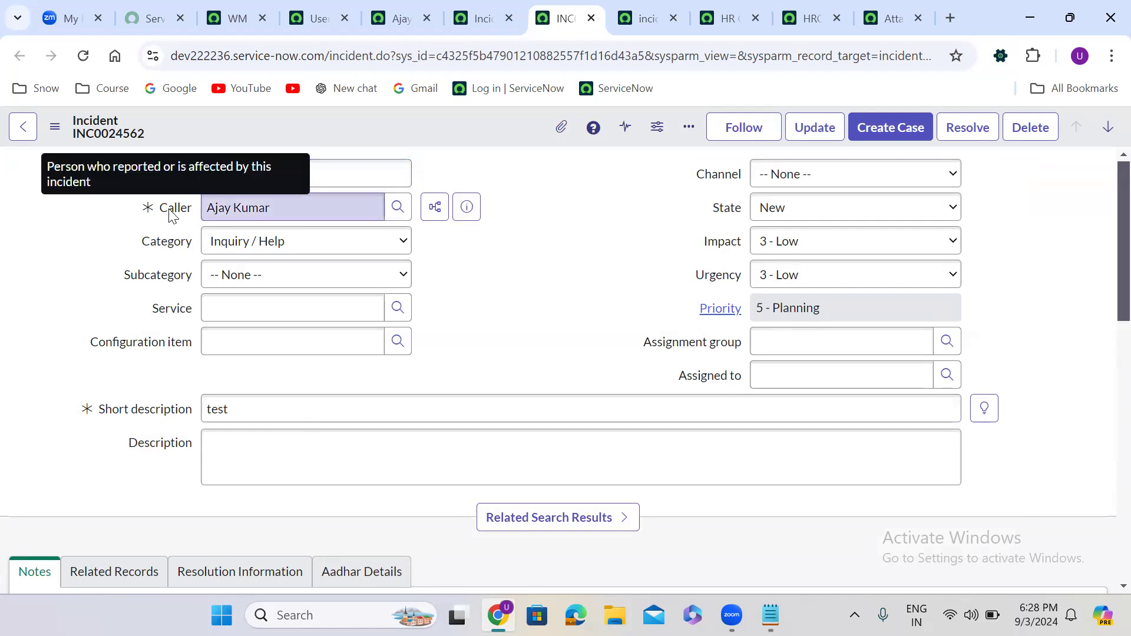
left_click(498, 239)
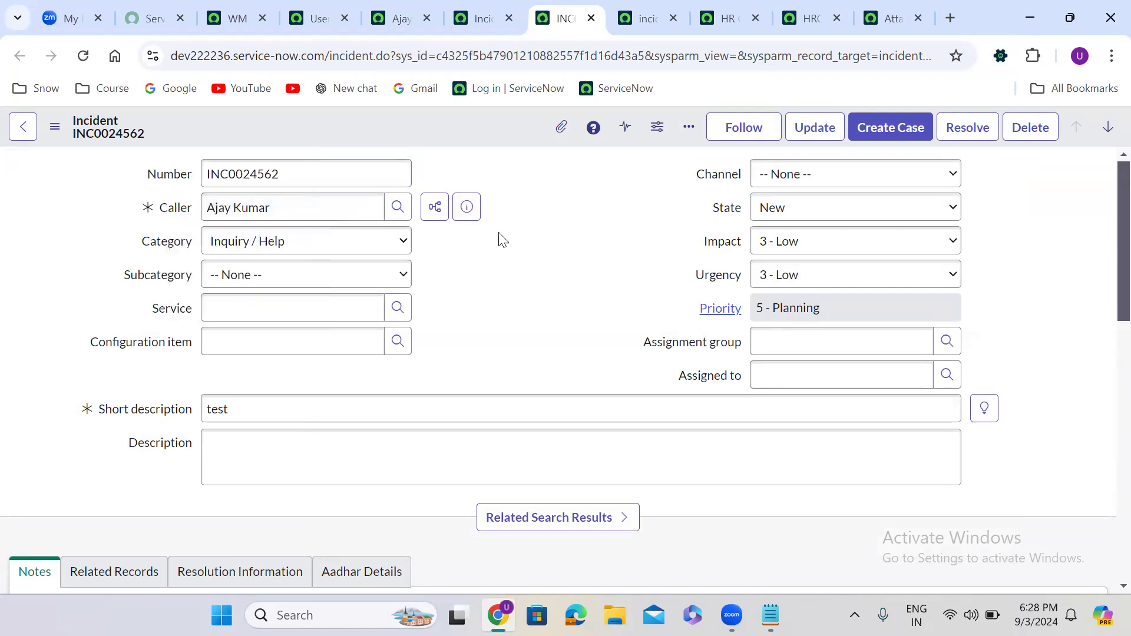
Review the Child Incidents List Control's omit options, roles and Omit new condition script against the incident form
left_click(629, 17)
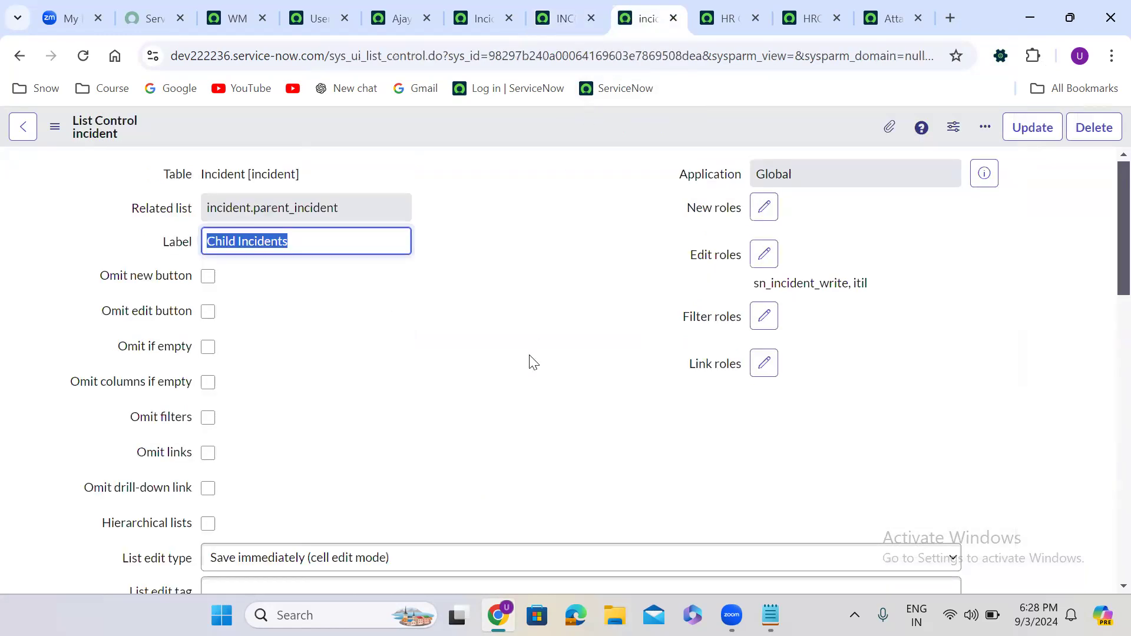
left_click(529, 382)
scroll(530, 383, "down", 7)
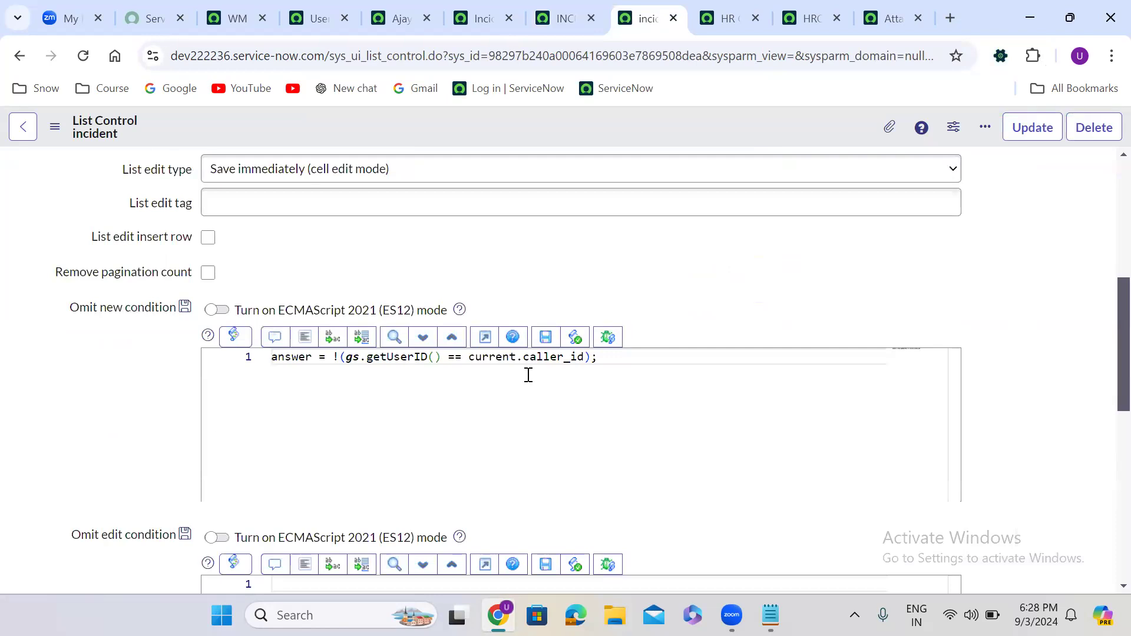
scroll(528, 375, "up", 7)
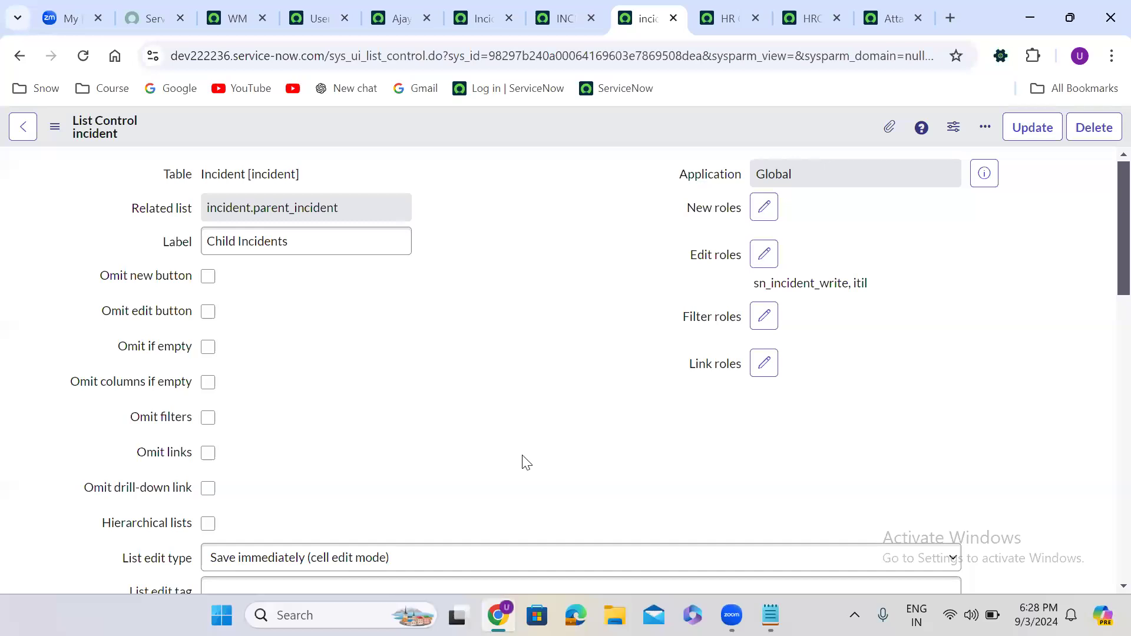
scroll(525, 459, "down", 7)
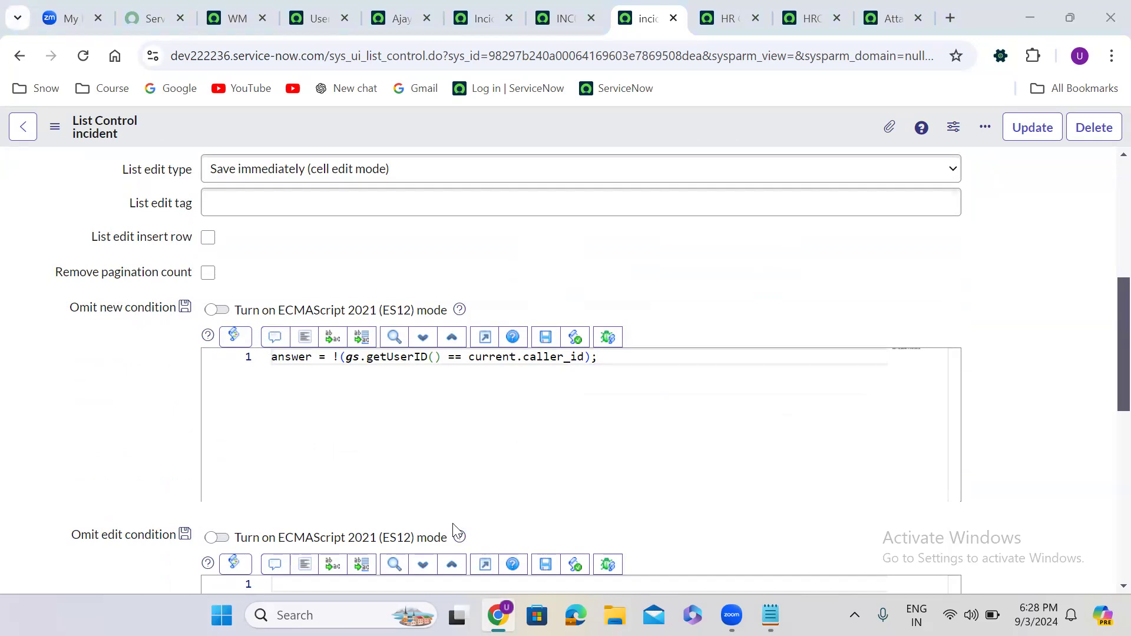
key("ctrl+shift+Tab")
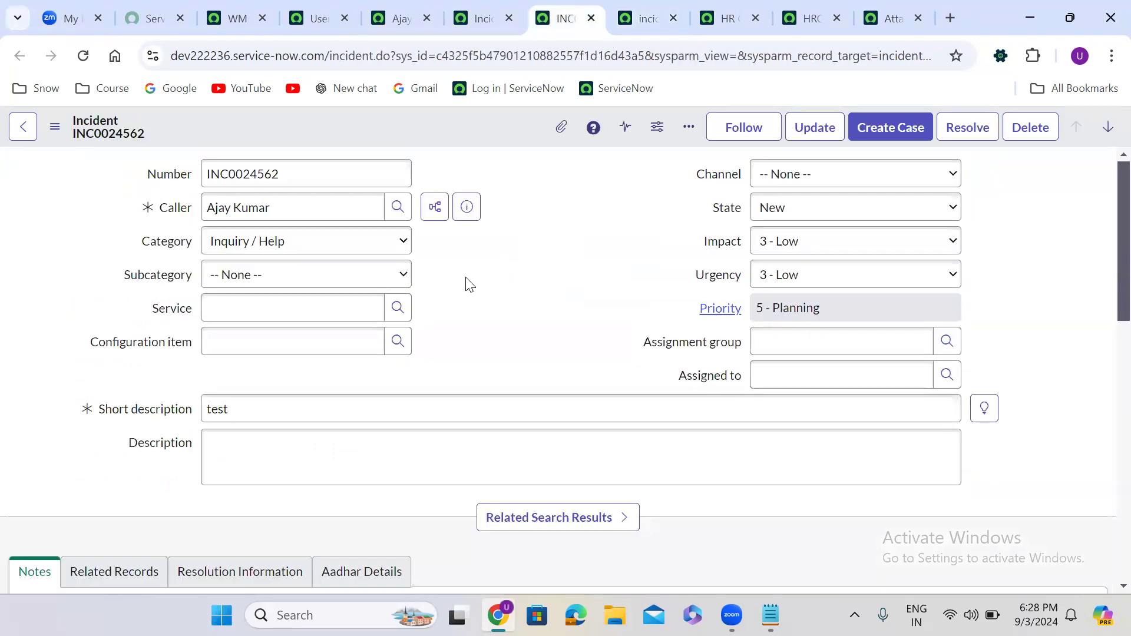
scroll(470, 285, "down", 1)
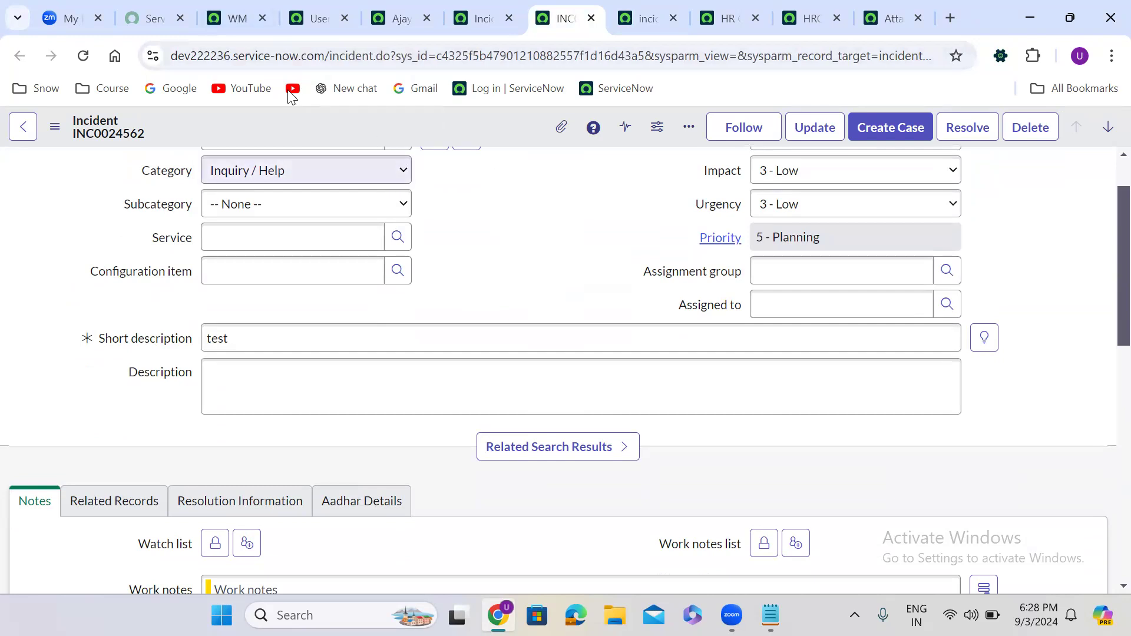
End the impersonation of the incident caller from the main navigation page
left_click(246, 7)
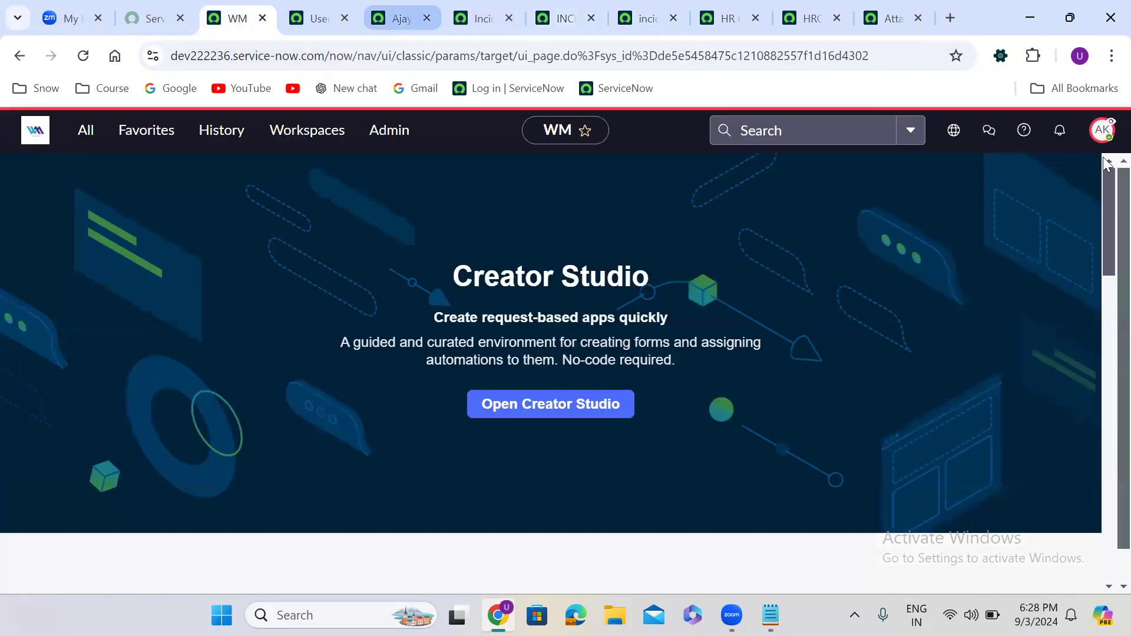
left_click(1103, 129)
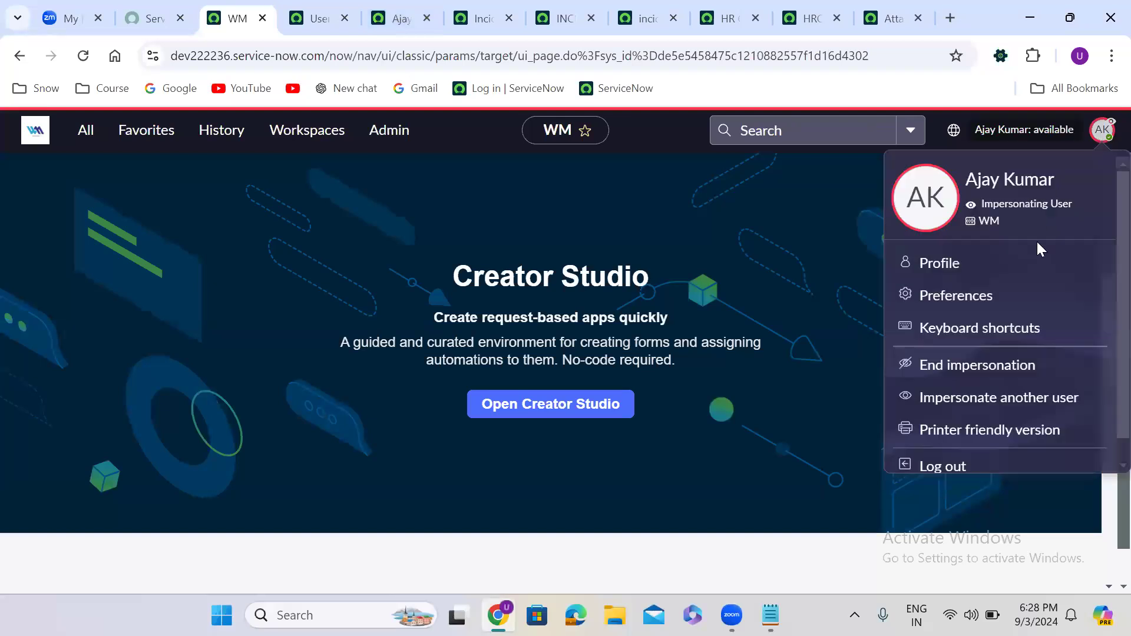
left_click(974, 369)
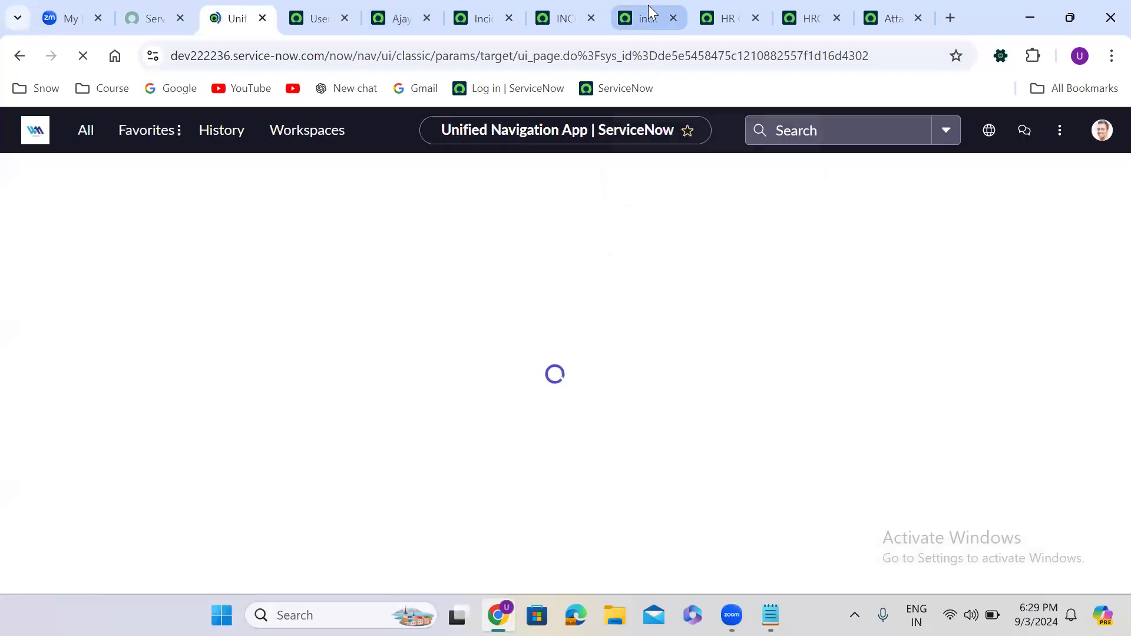
Save the Child Incidents List Control again under the original administrator account
left_click(648, 7)
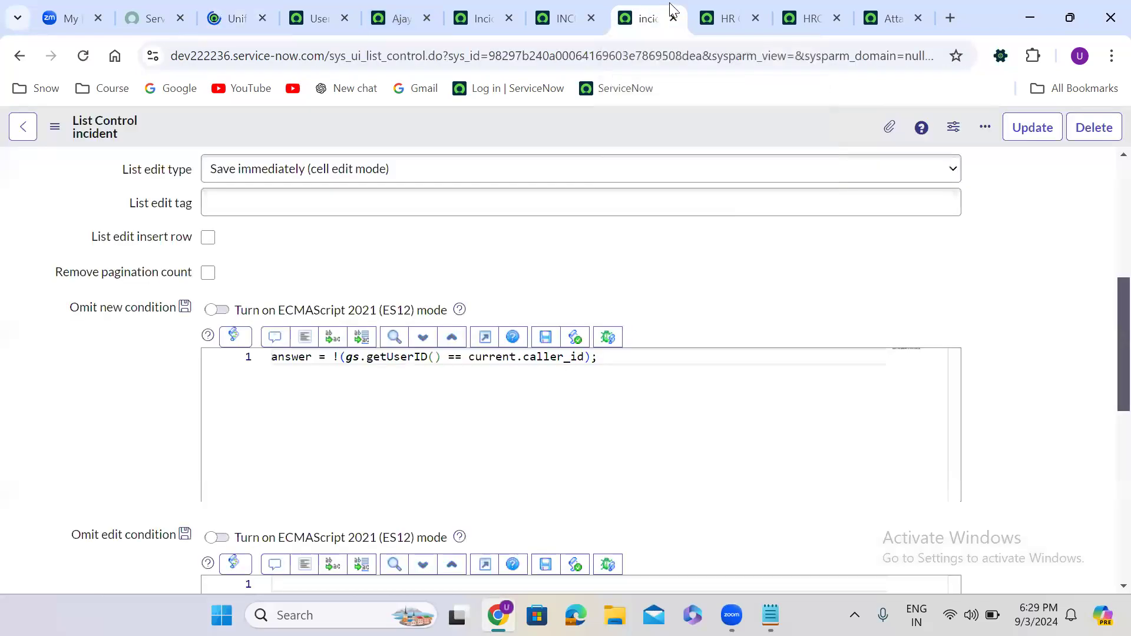
right_click(491, 121)
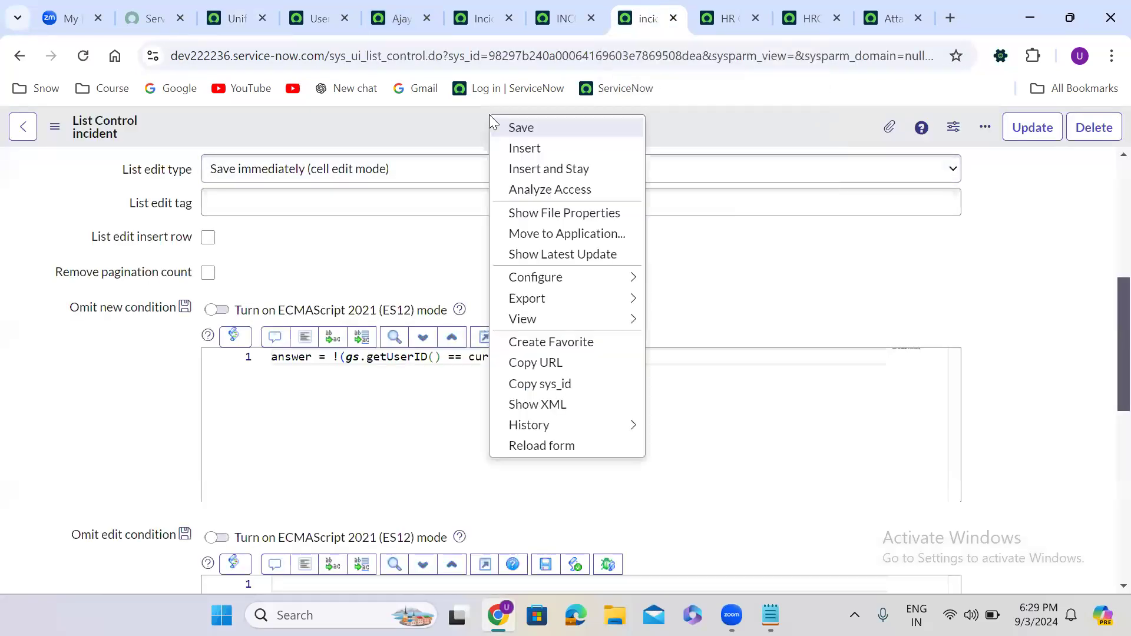
left_click(553, 128)
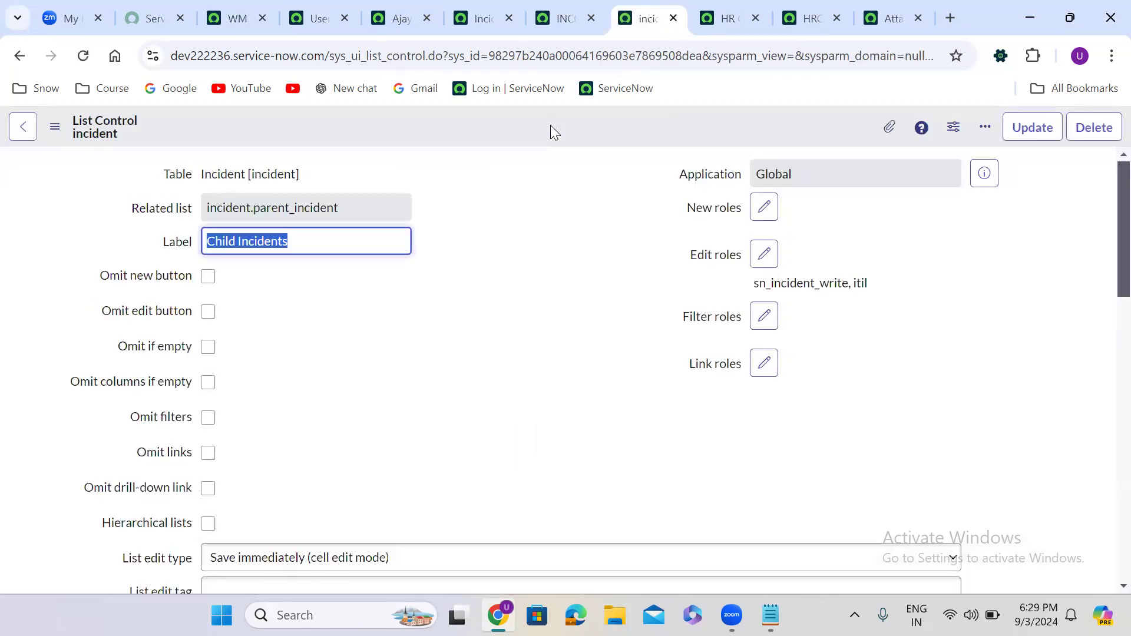
Review the Omit new condition script in the Child Incidents List Control
scroll(489, 341, "down", 6)
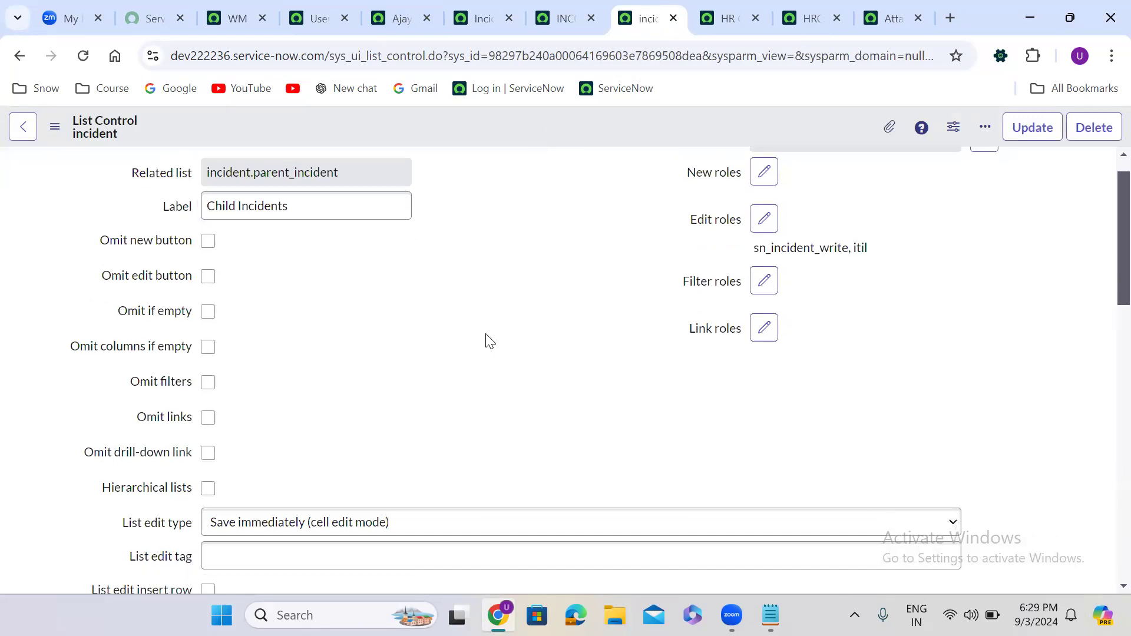
scroll(487, 335, "down", 5)
scroll(487, 335, "up", 2)
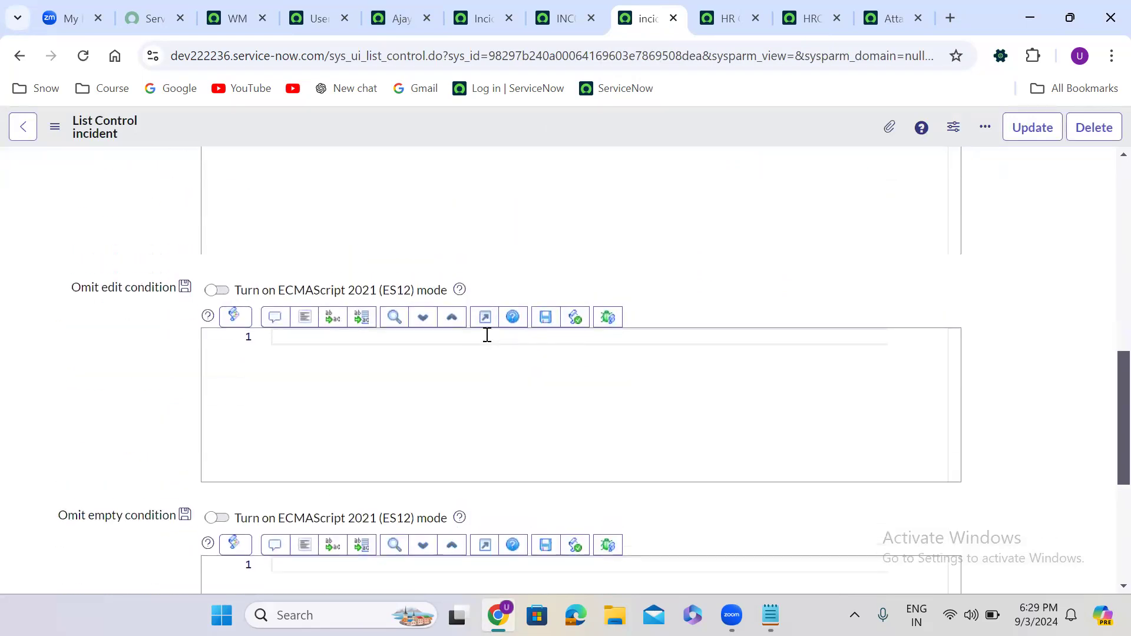
scroll(487, 335, "up", 3)
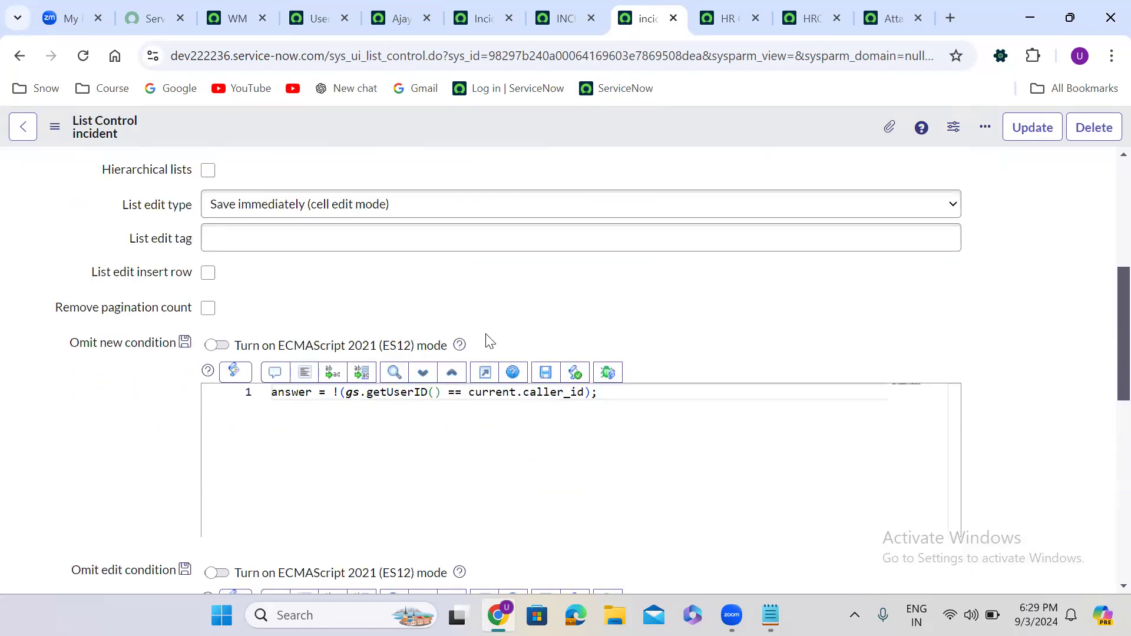
Return to the incident record and reload its form to refresh the related lists
left_click(544, 16)
left_click(83, 56)
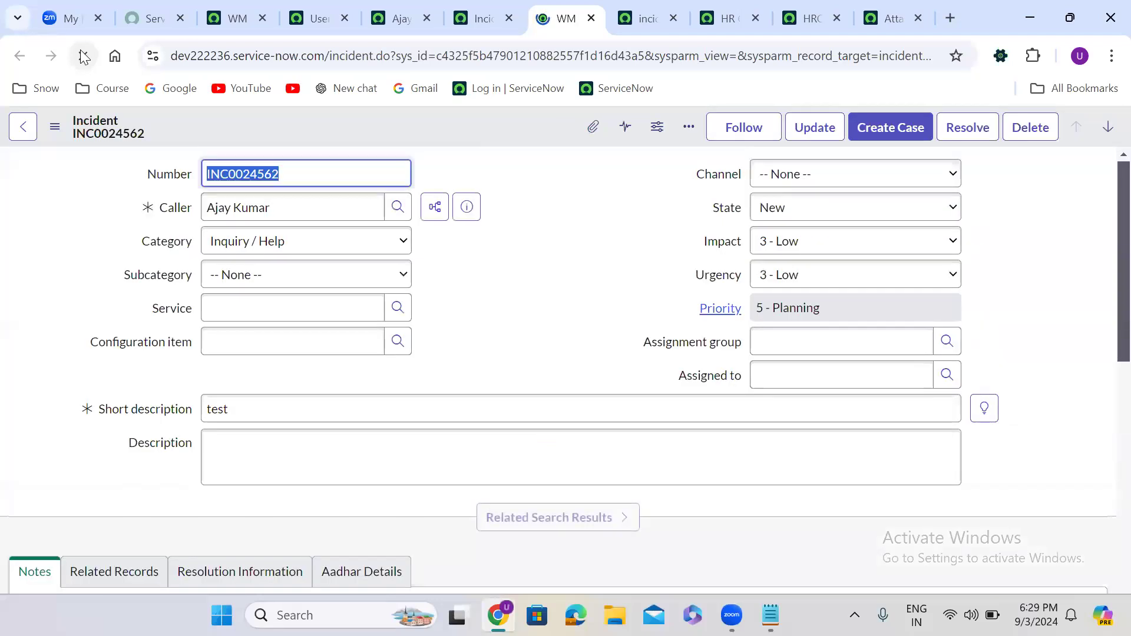
left_click(516, 265)
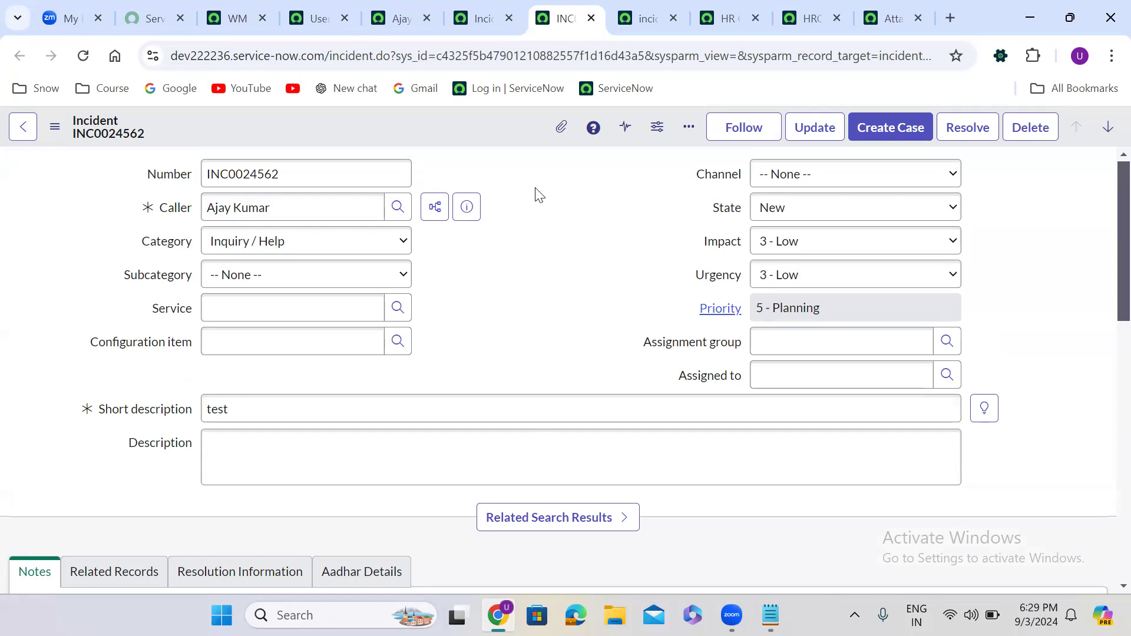
Copy the sys_id of the open incident record
right_click(466, 123)
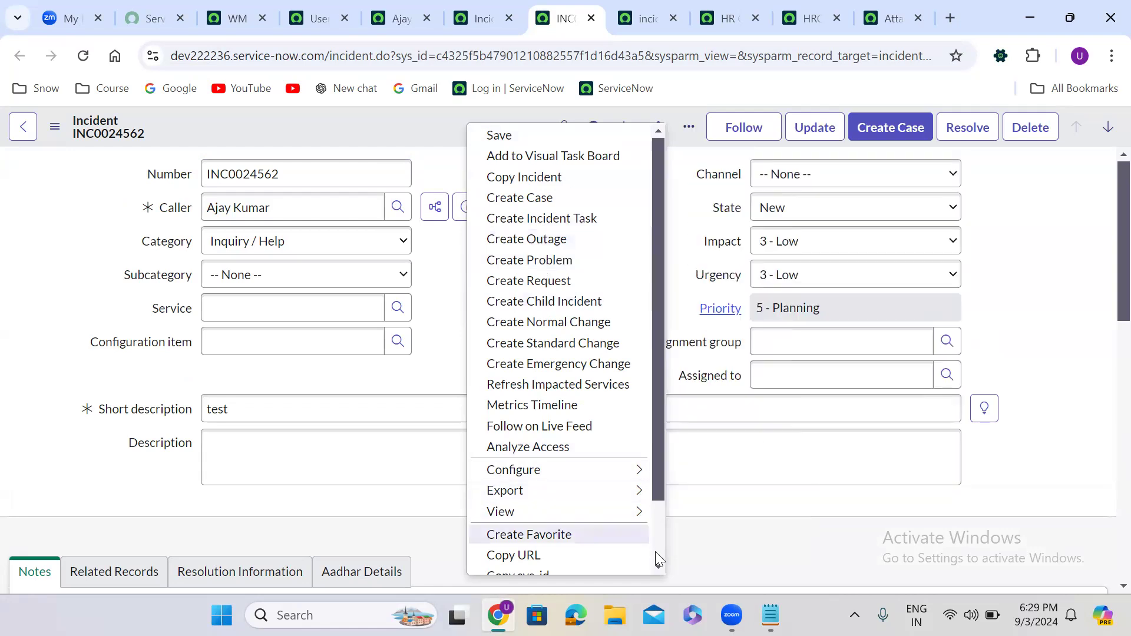
scroll(655, 552, "down", 2)
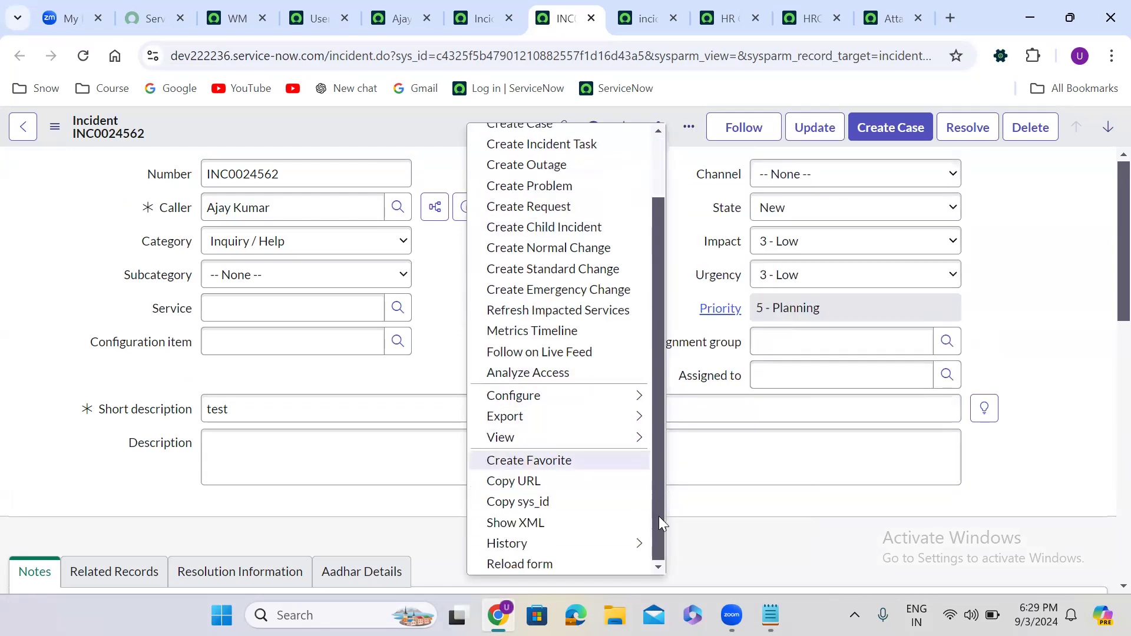
left_click_drag(659, 518, 657, 412)
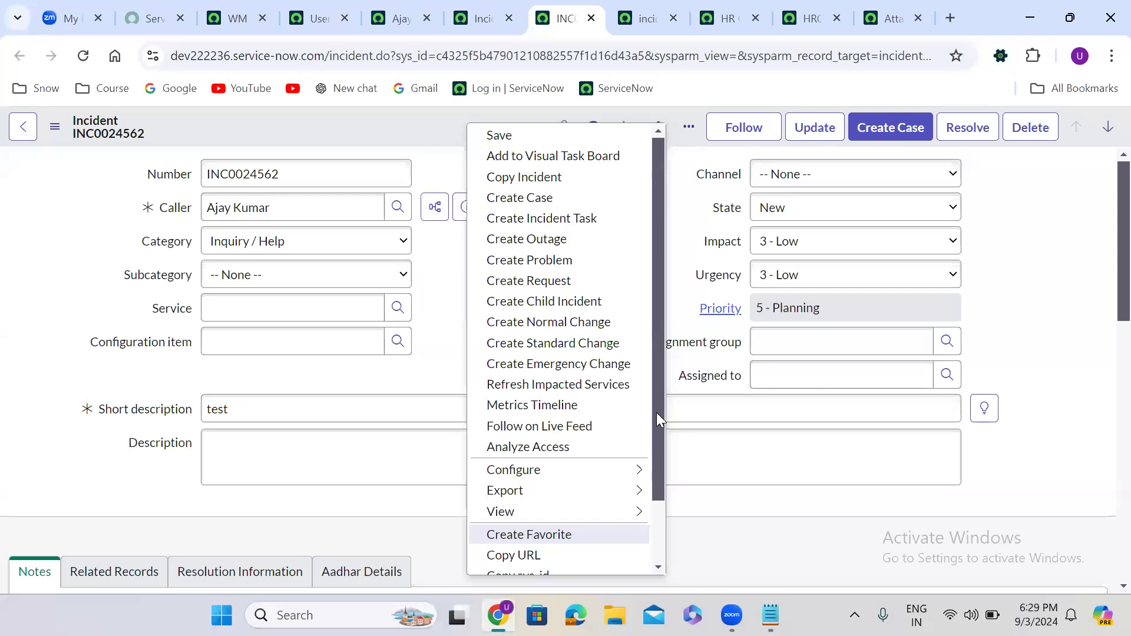
left_click_drag(659, 438, 667, 536)
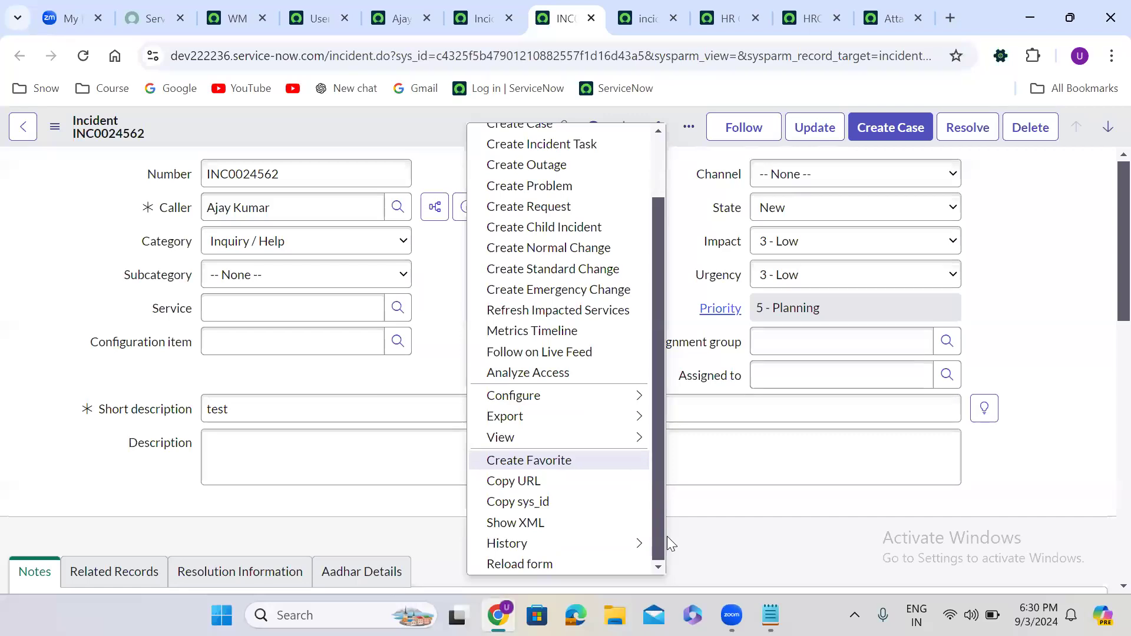
left_click(543, 502)
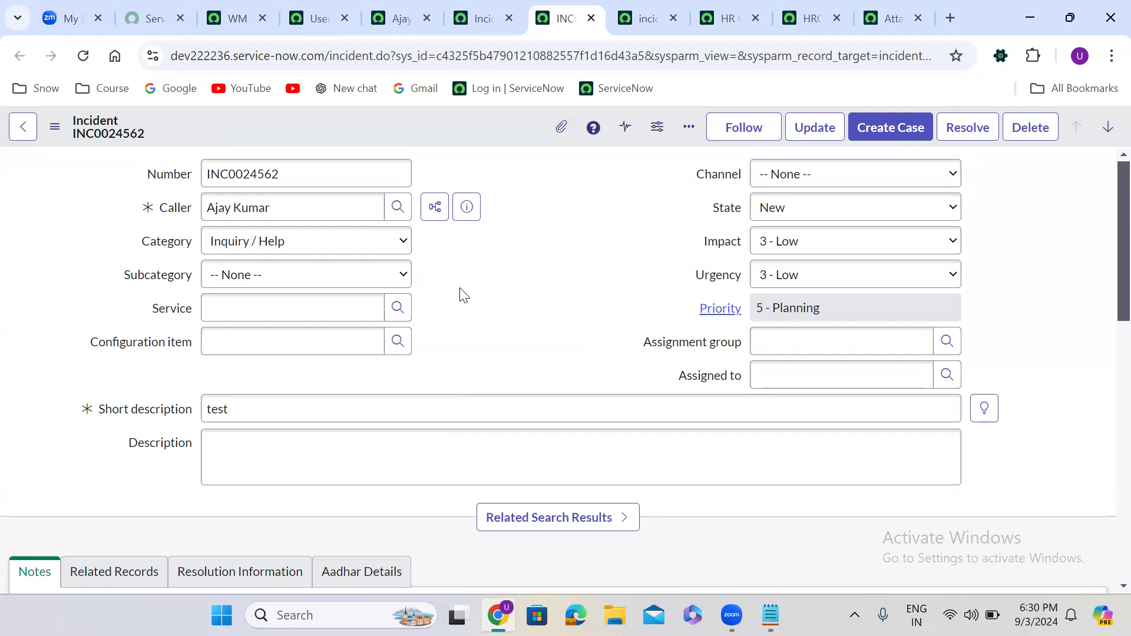
Check the main navigation page, and inspect the incident's Child Incidents list before and after reloading the form
left_click(239, 10)
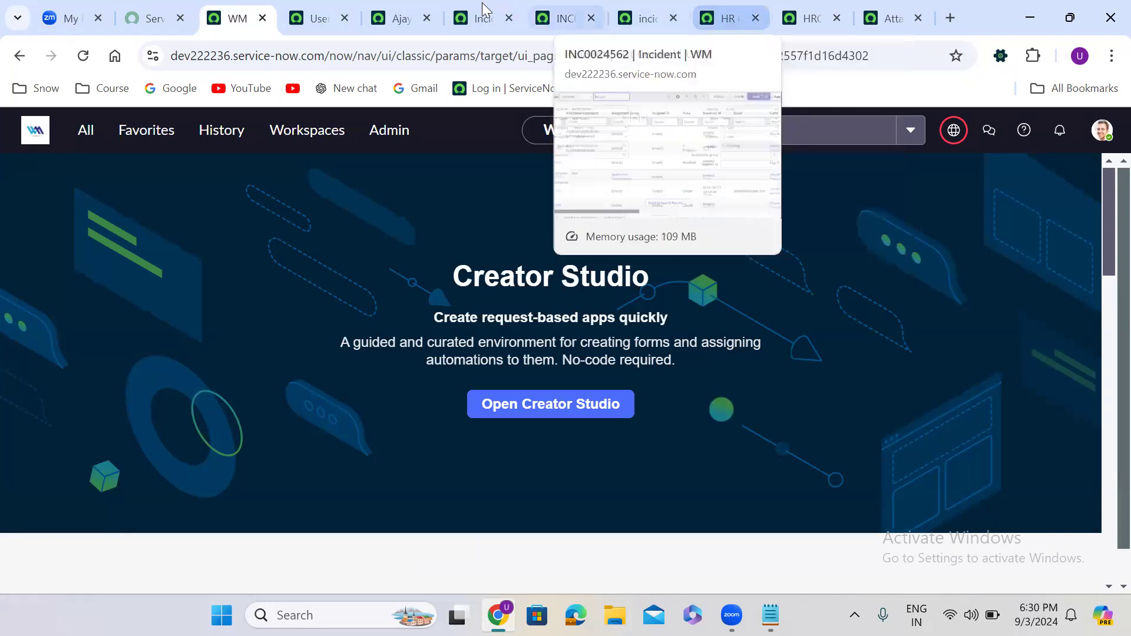
left_click(563, 18)
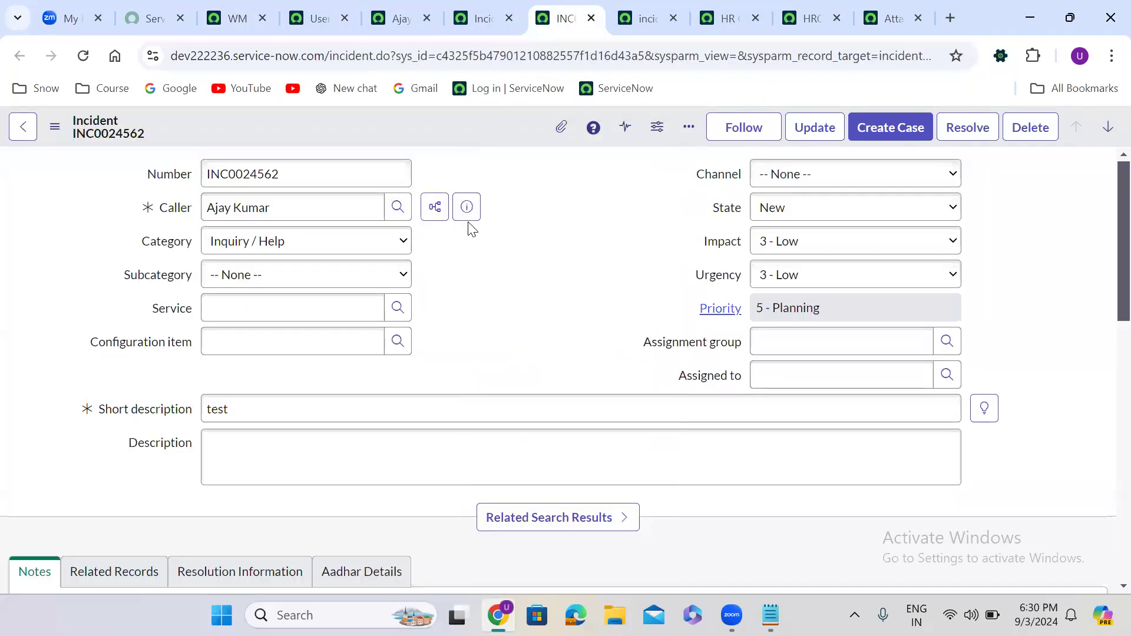
scroll(487, 290, "down", 15)
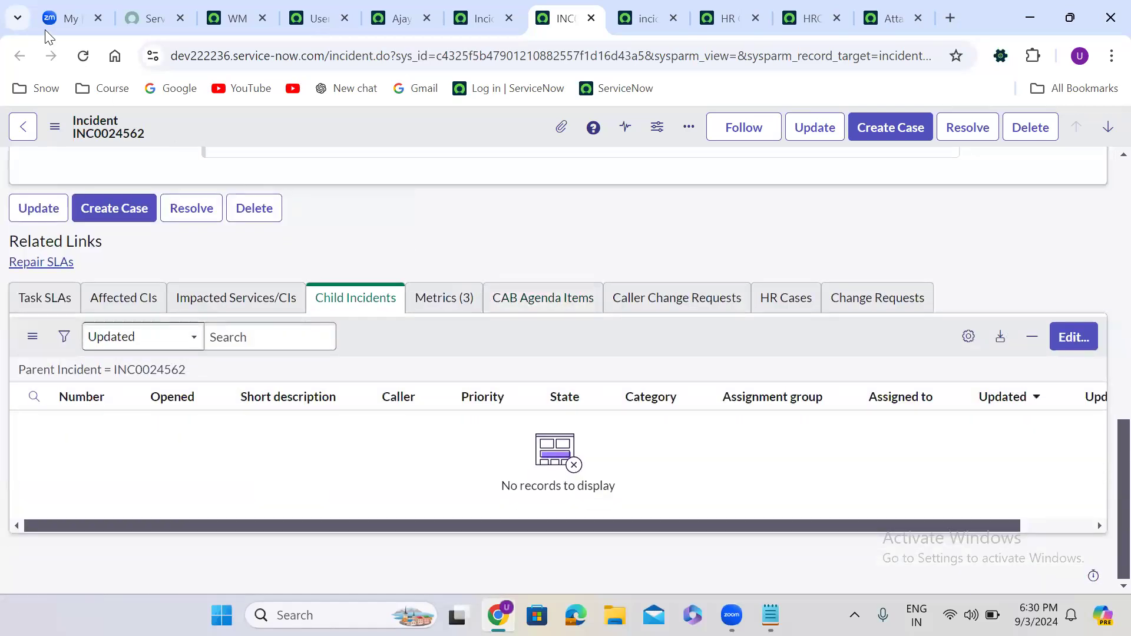
left_click(82, 55)
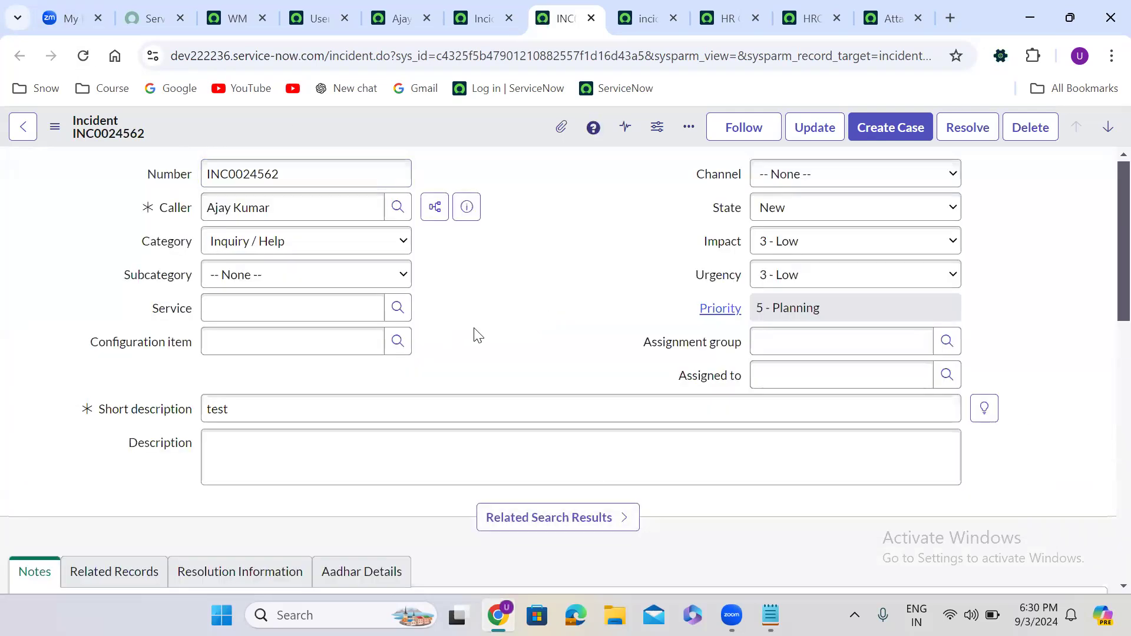
scroll(477, 335, "down", 15)
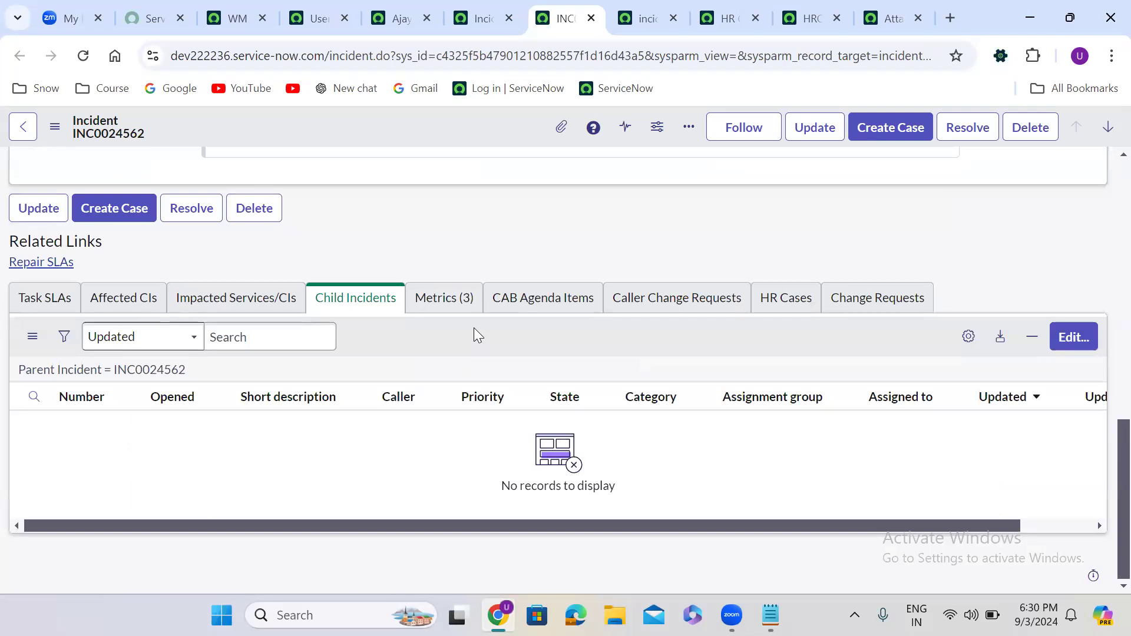
Examine the getUserID call in the Omit new condition script and compare it with the Omit new button option
left_click(648, 18)
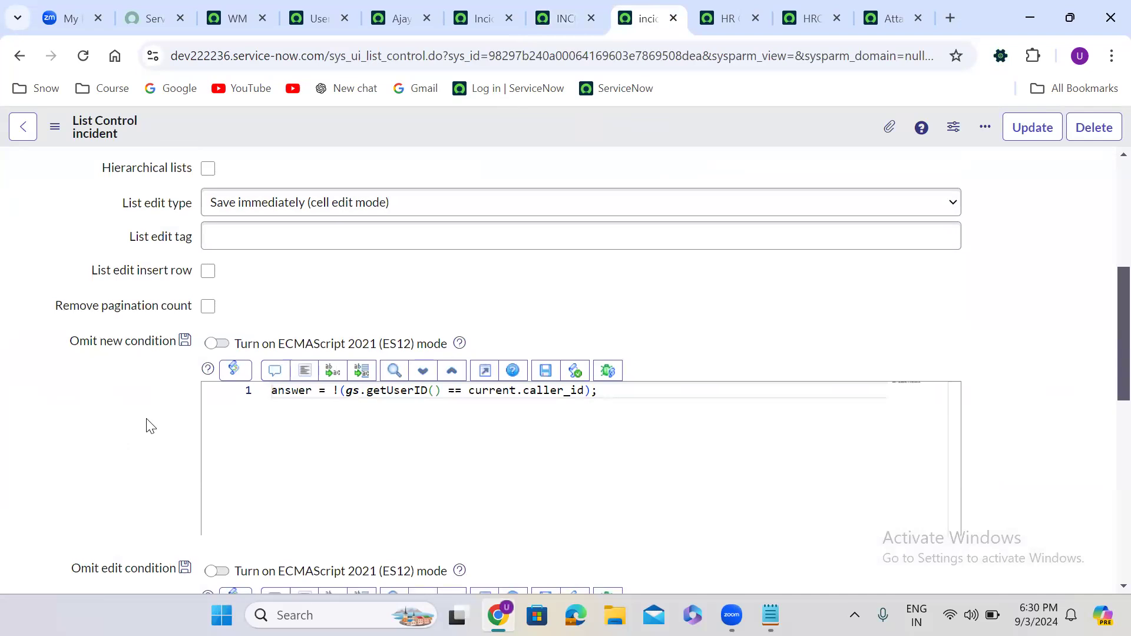
scroll(151, 425, "down", 1)
scroll(150, 425, "down", 3)
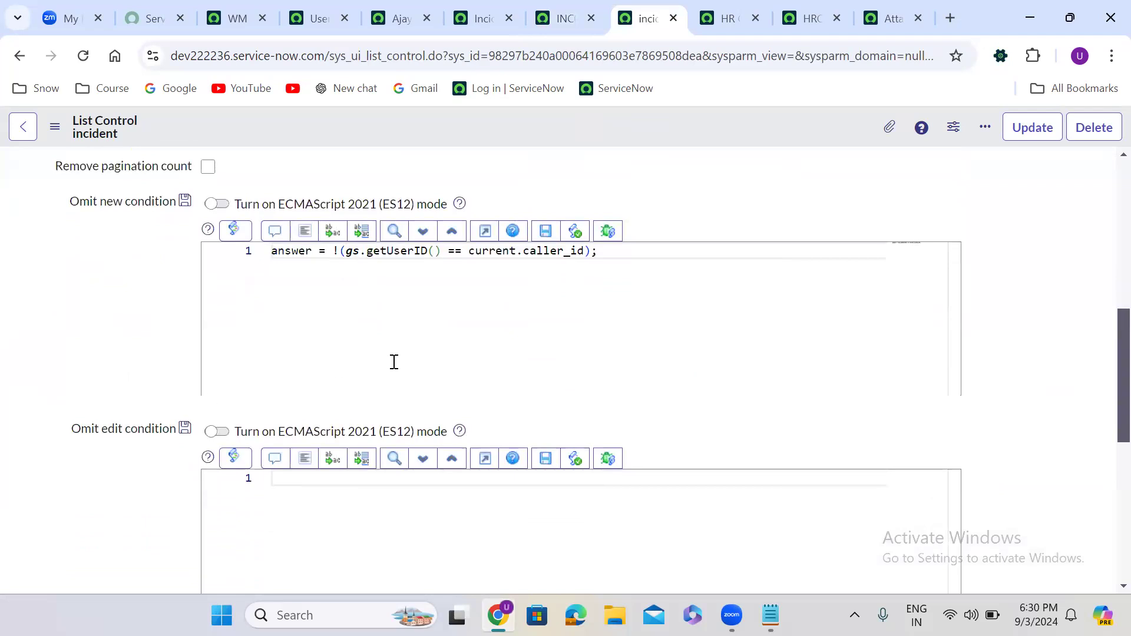
left_click(393, 252)
double_click(393, 252)
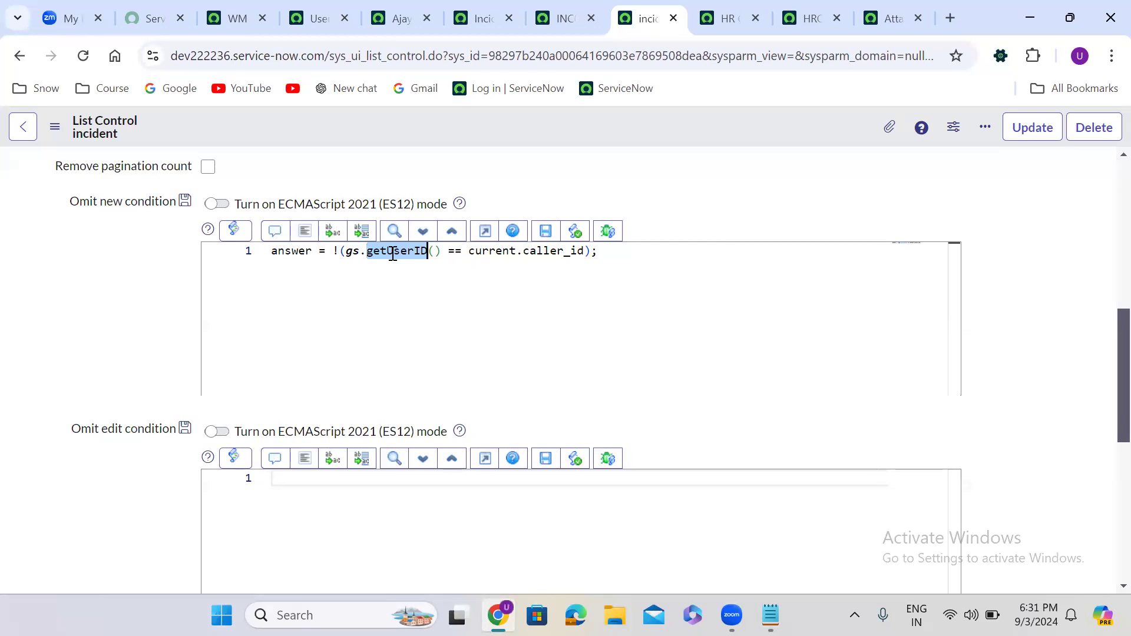
left_click(102, 281)
scroll(101, 281, "up", 8)
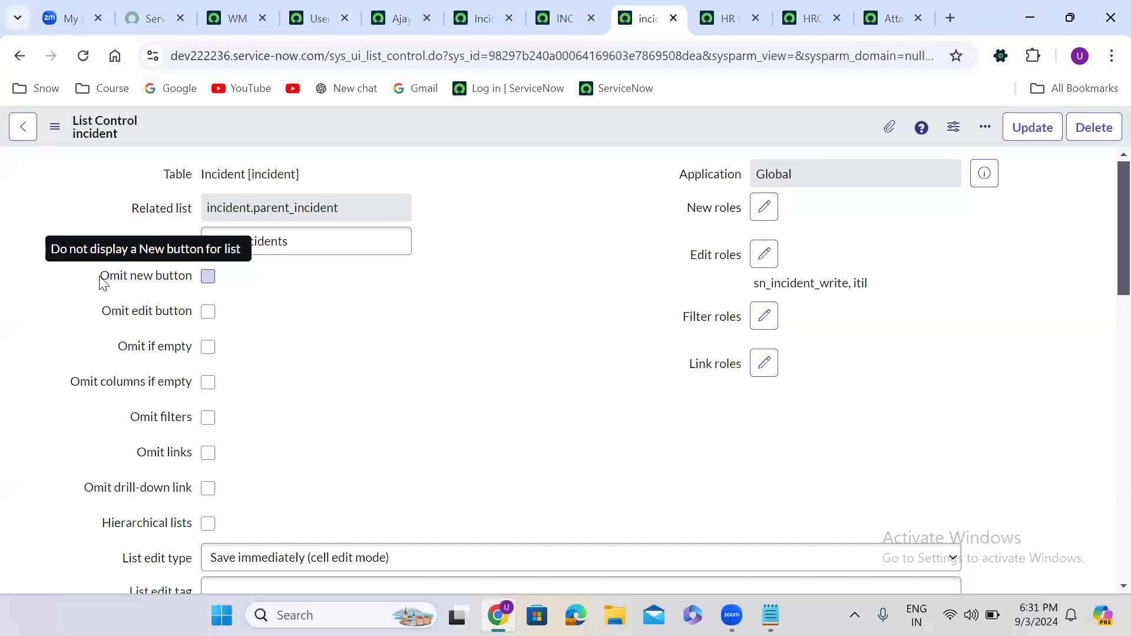
scroll(102, 281, "down", 8)
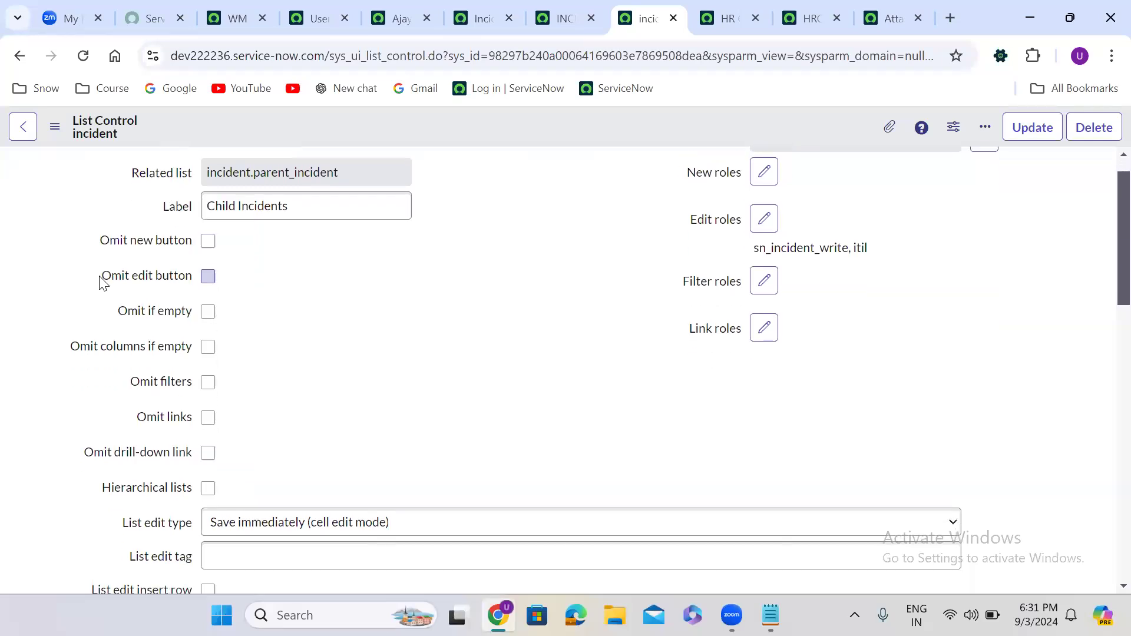
Clear the whole Omit new condition script and save the List Control record
left_click(301, 260)
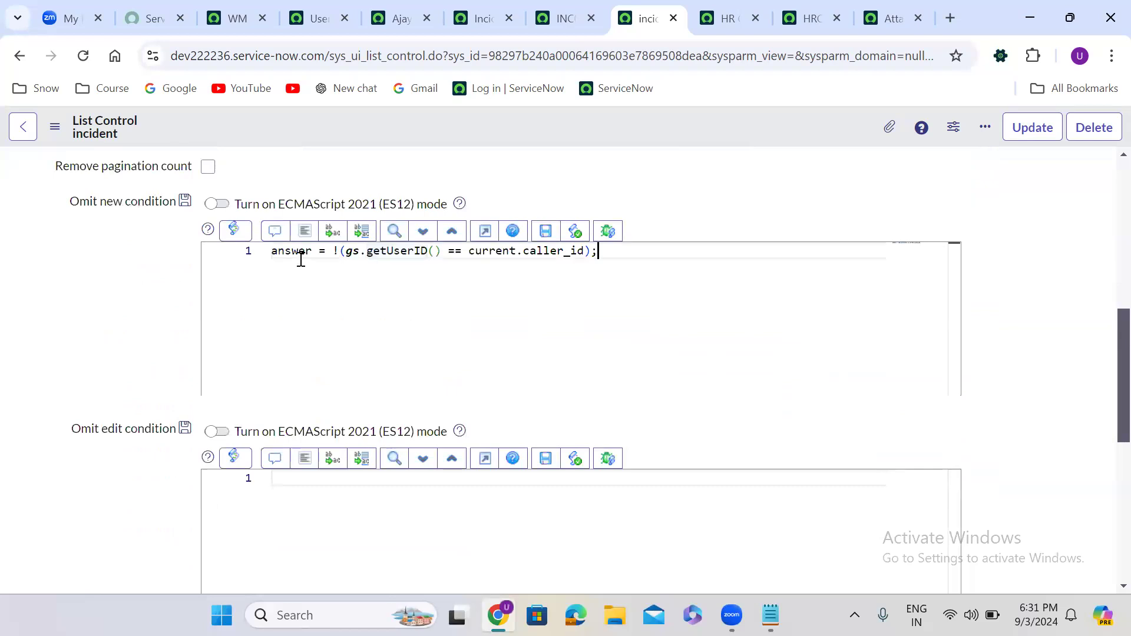
key("ctrl+a")
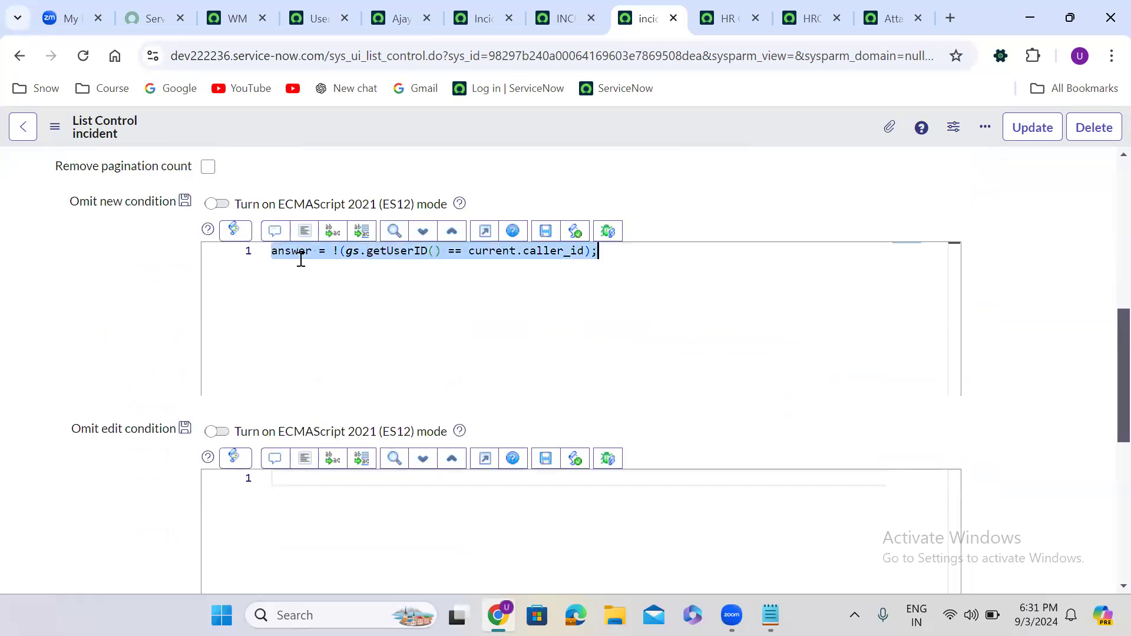
key("BackSpace")
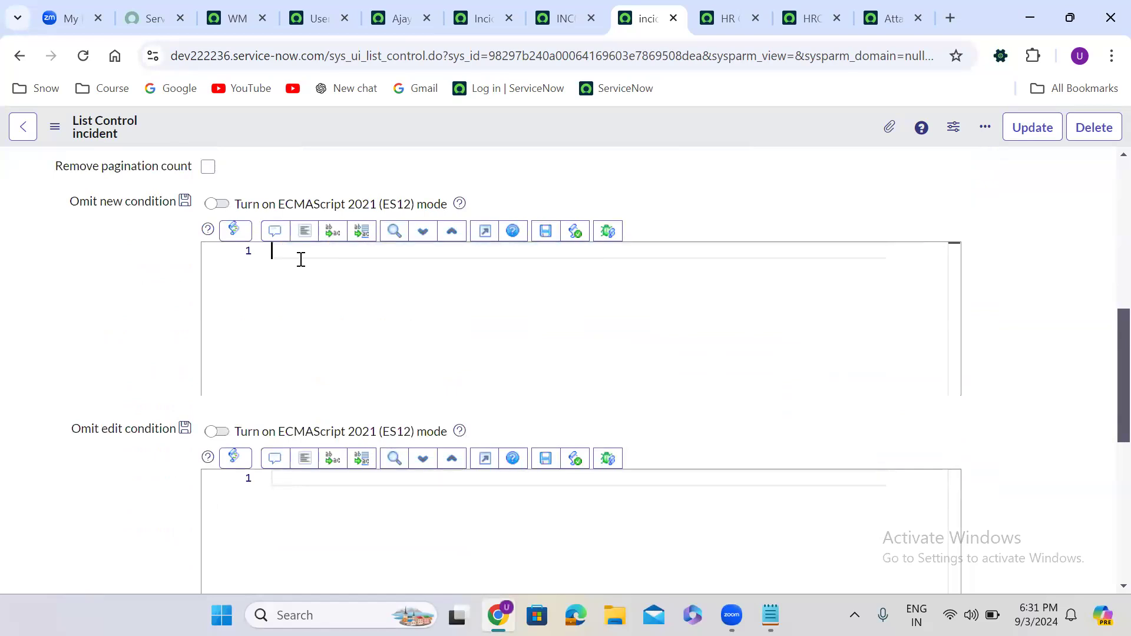
right_click(553, 132)
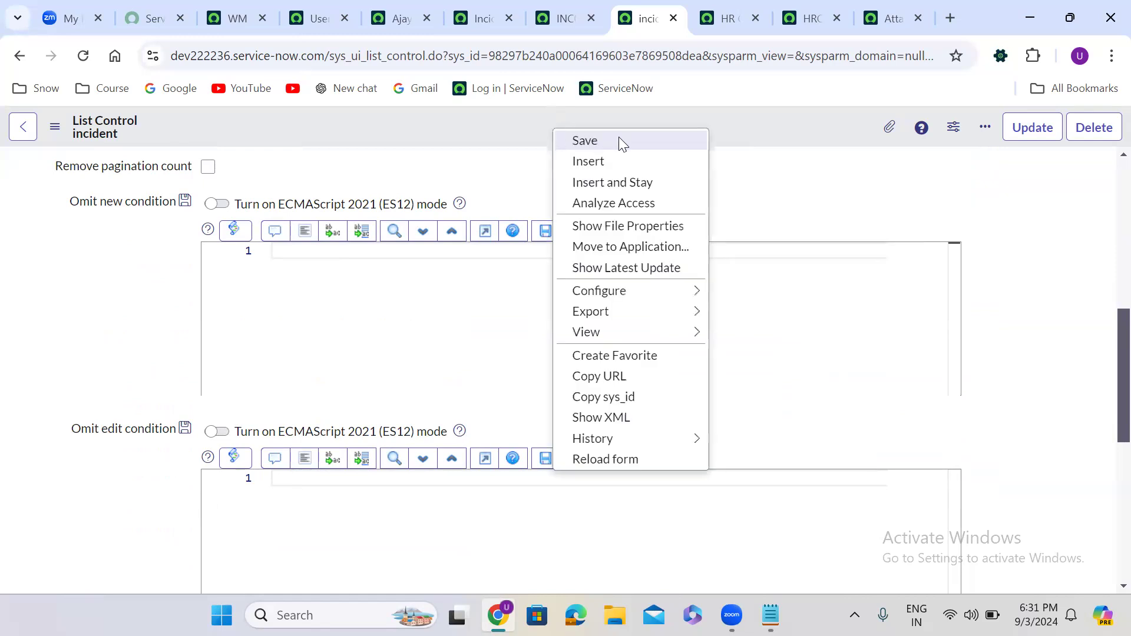
left_click(620, 140)
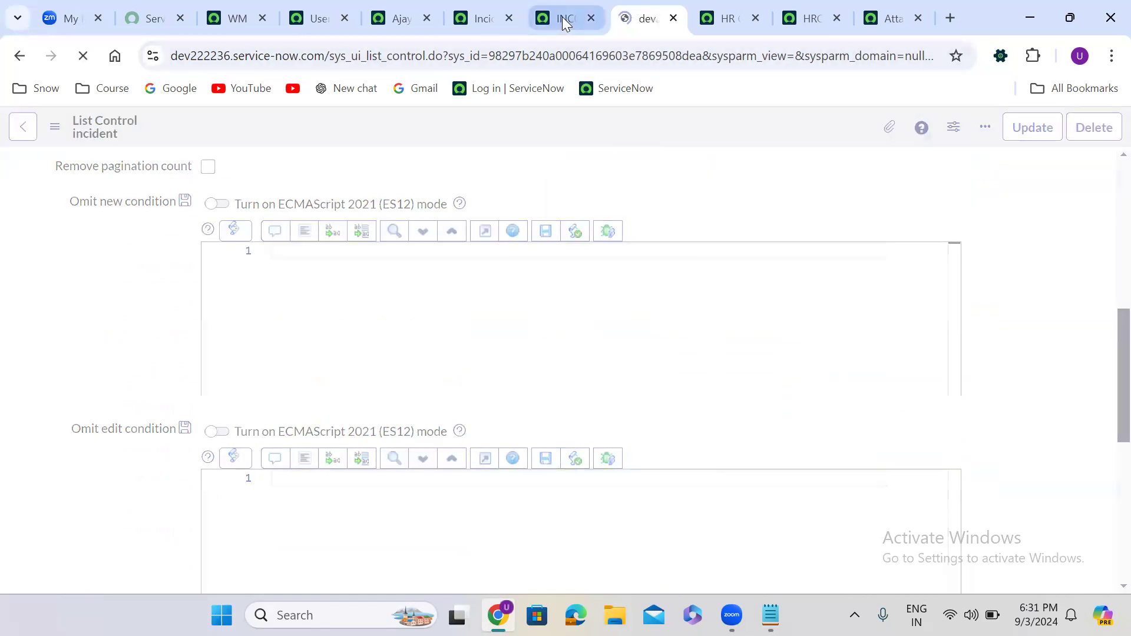
Reload the incident form and check the buttons offered on its Child Incidents list
left_click(562, 16)
left_click(83, 55)
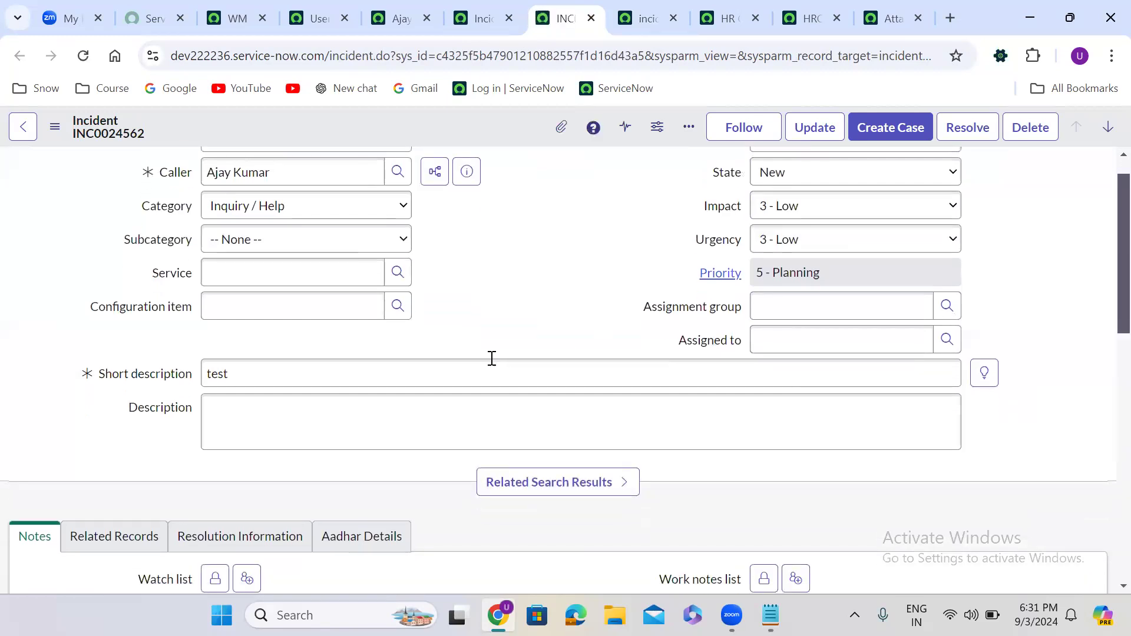
scroll(492, 358, "down", 12)
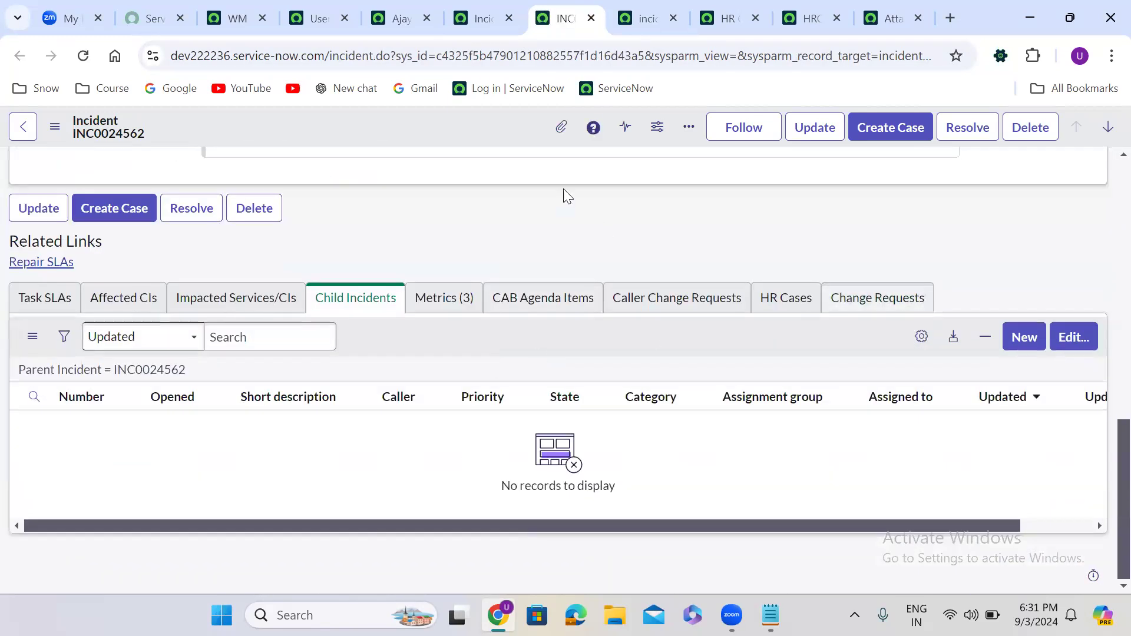
Restore the List Control's Omit new condition script as answer = !(gs.getUserID() == current.caller_id);
left_click(645, 17)
left_click(469, 398)
scroll(465, 397, "down", 8)
left_click(306, 292)
key("ctrl+v")
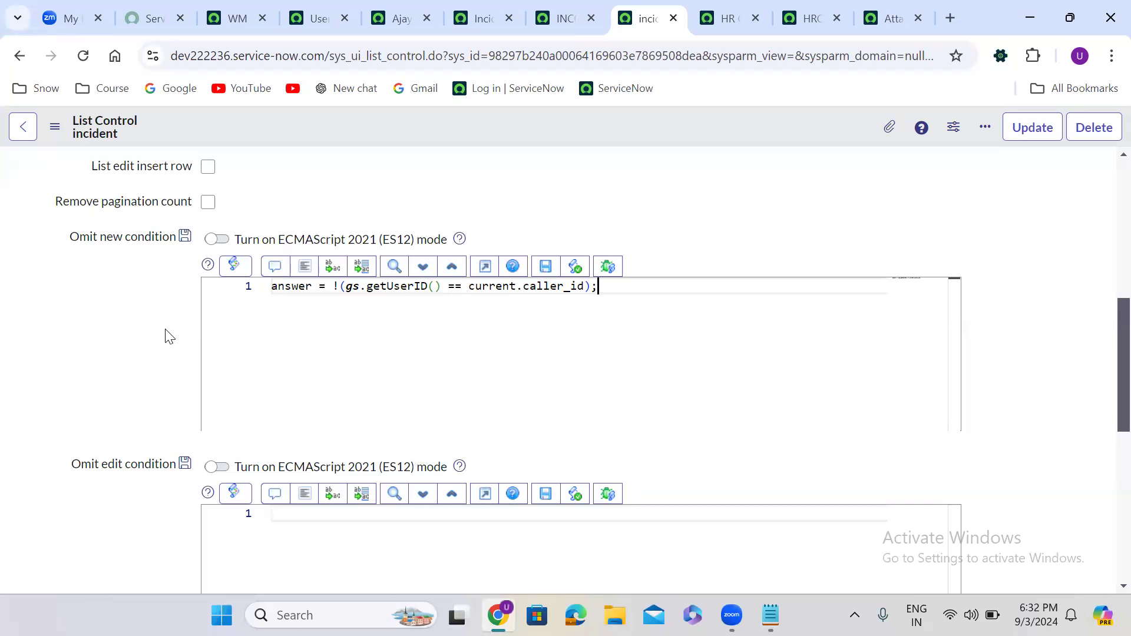
Review the omit options alongside the restored Omit new condition, and save the Child Incidents List Control
scroll(166, 336, "up", 8)
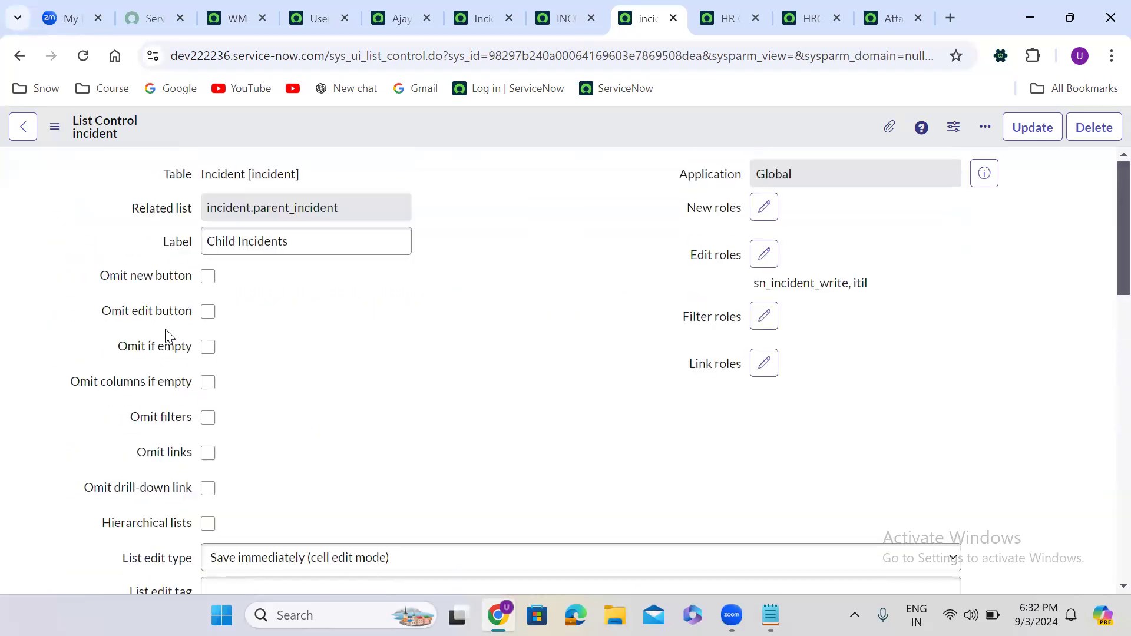
scroll(167, 336, "down", 7)
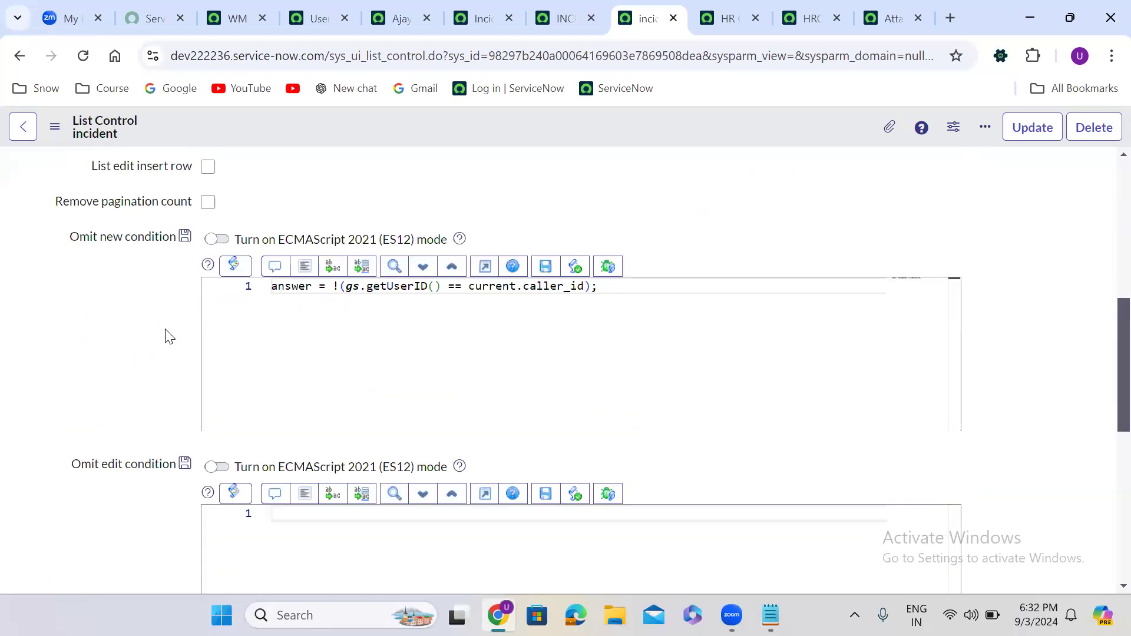
scroll(167, 336, "up", 1)
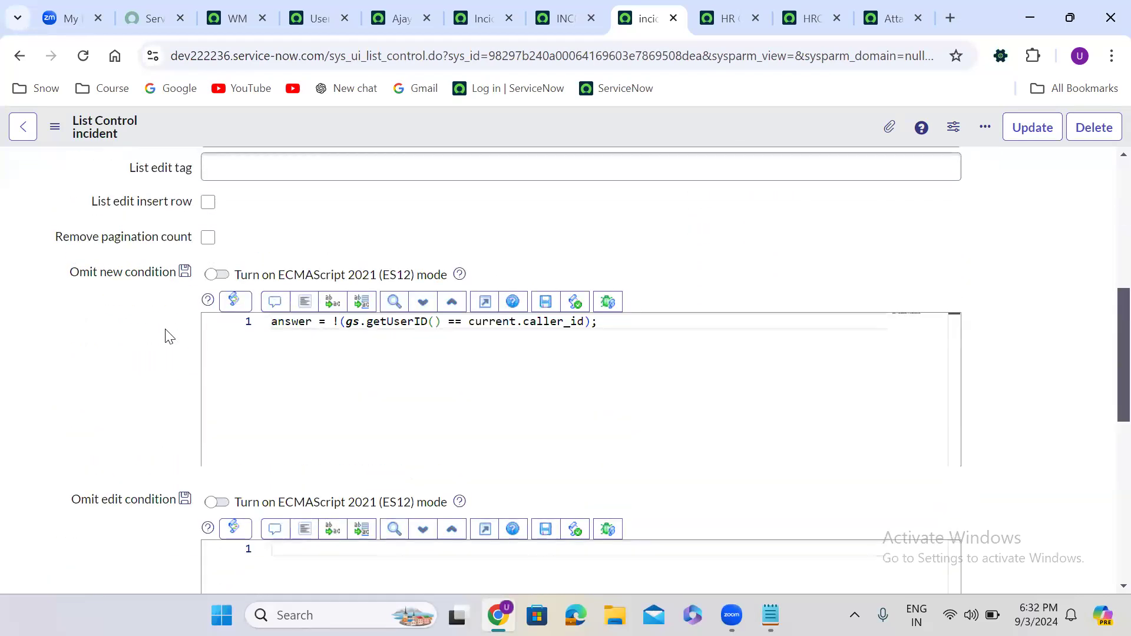
scroll(167, 336, "up", 1)
scroll(166, 336, "up", 11)
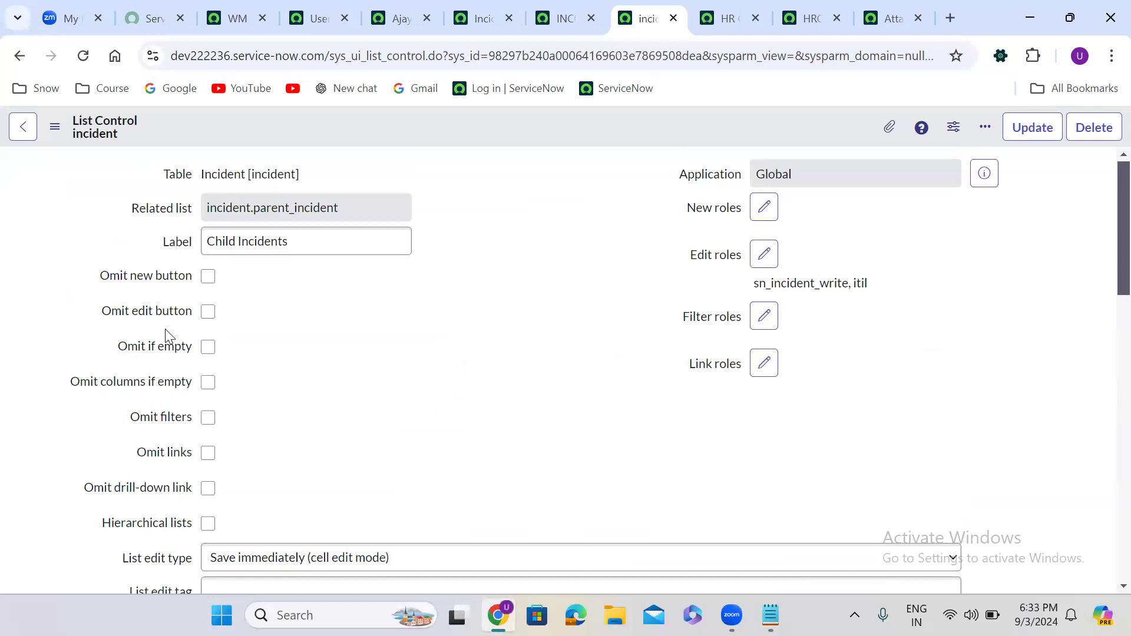
right_click(514, 128)
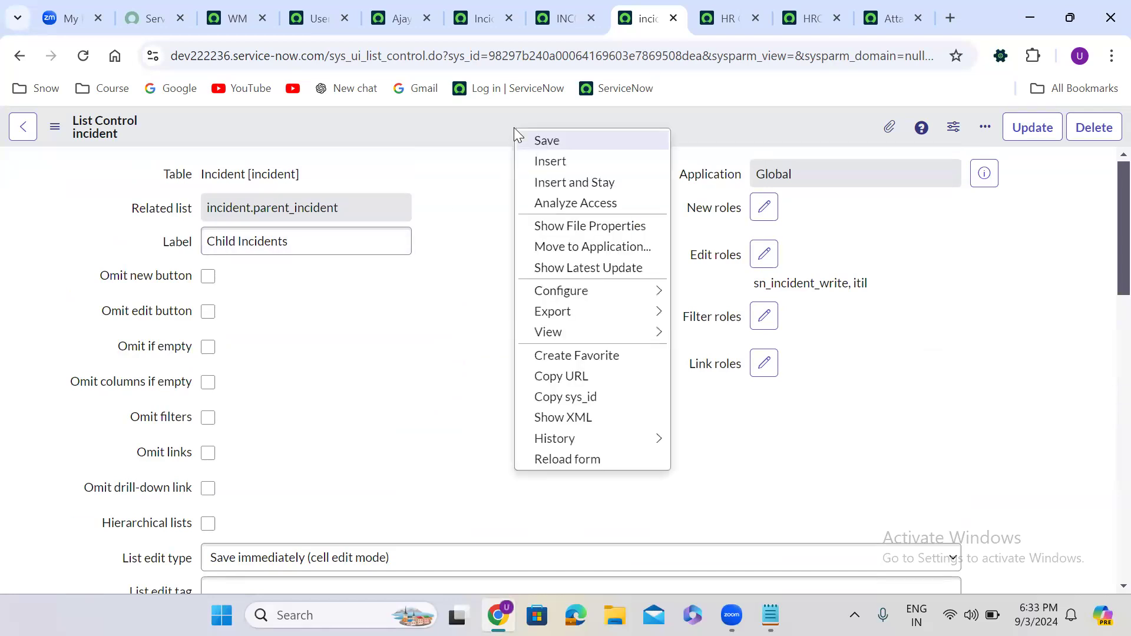
left_click(566, 140)
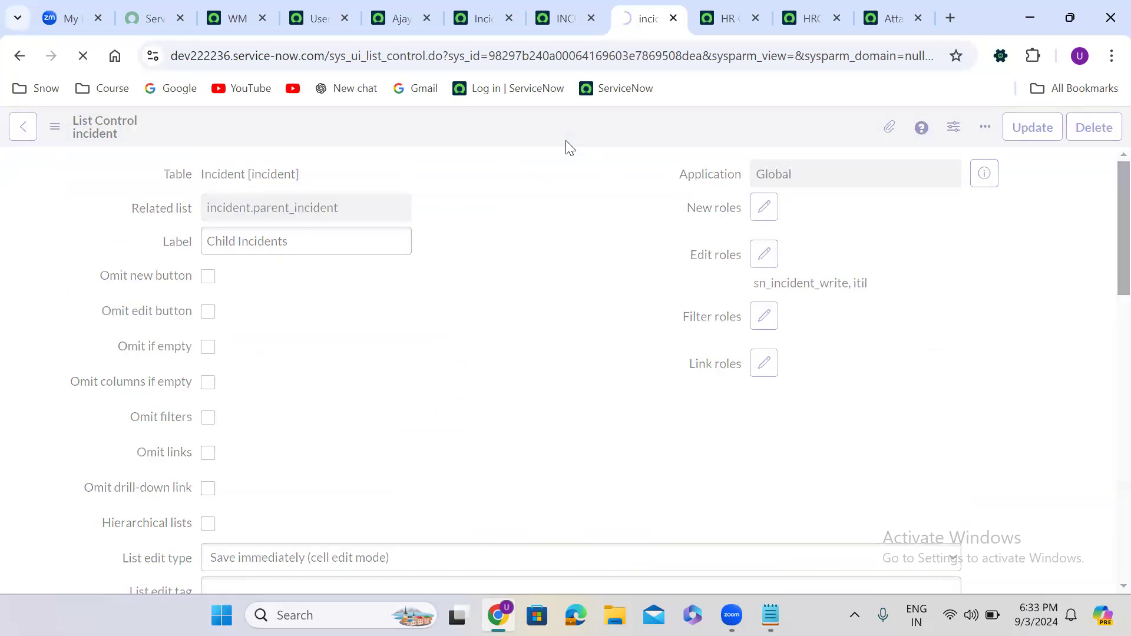
left_click(502, 320)
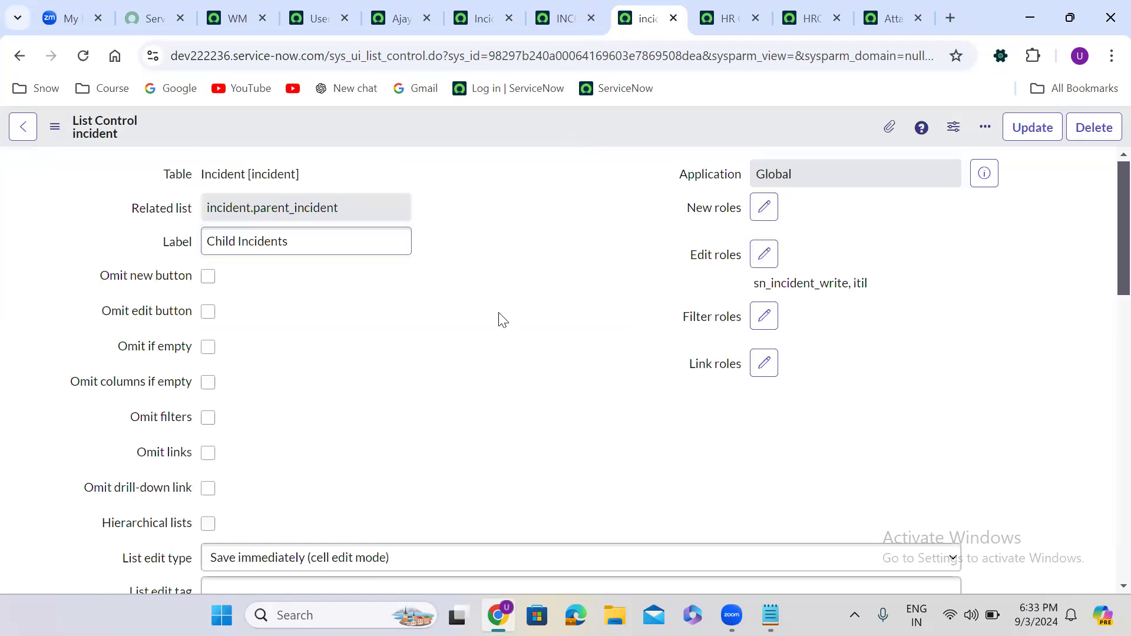
Reload incident INC0024562 as System Administrator and check the buttons offered on its Child Incidents list
scroll(503, 320, "down", 9)
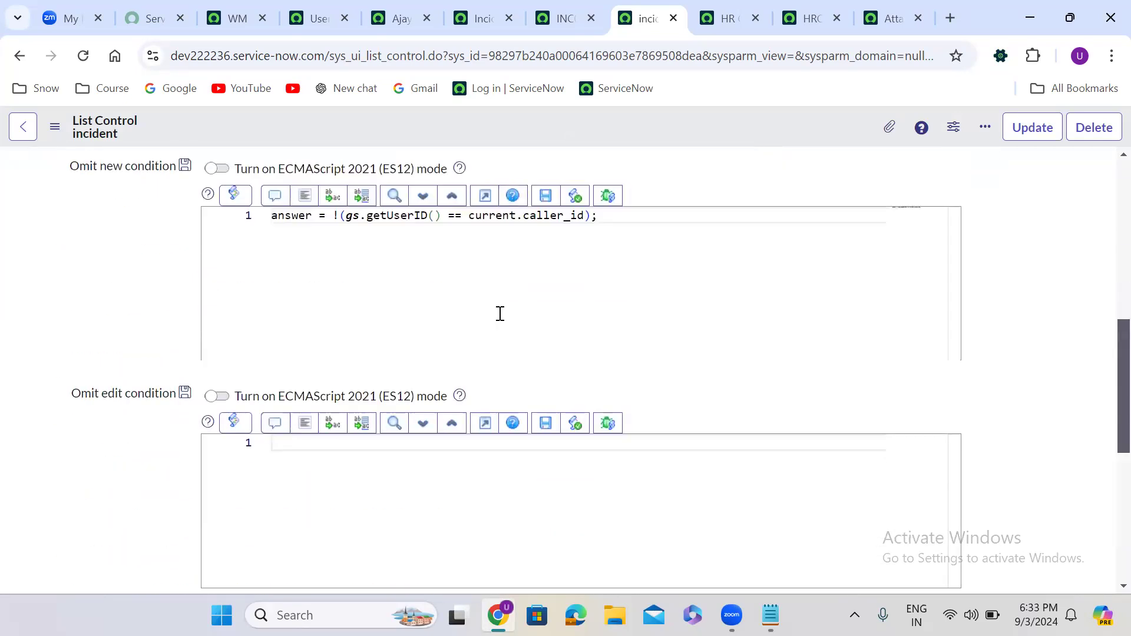
left_click(397, 18)
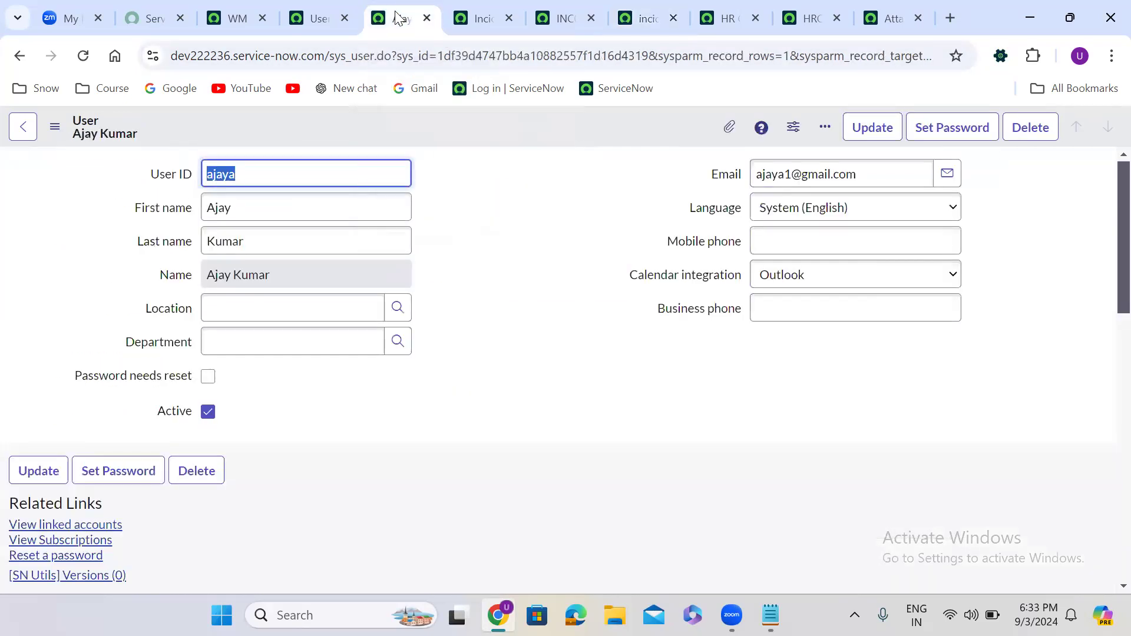
left_click(235, 9)
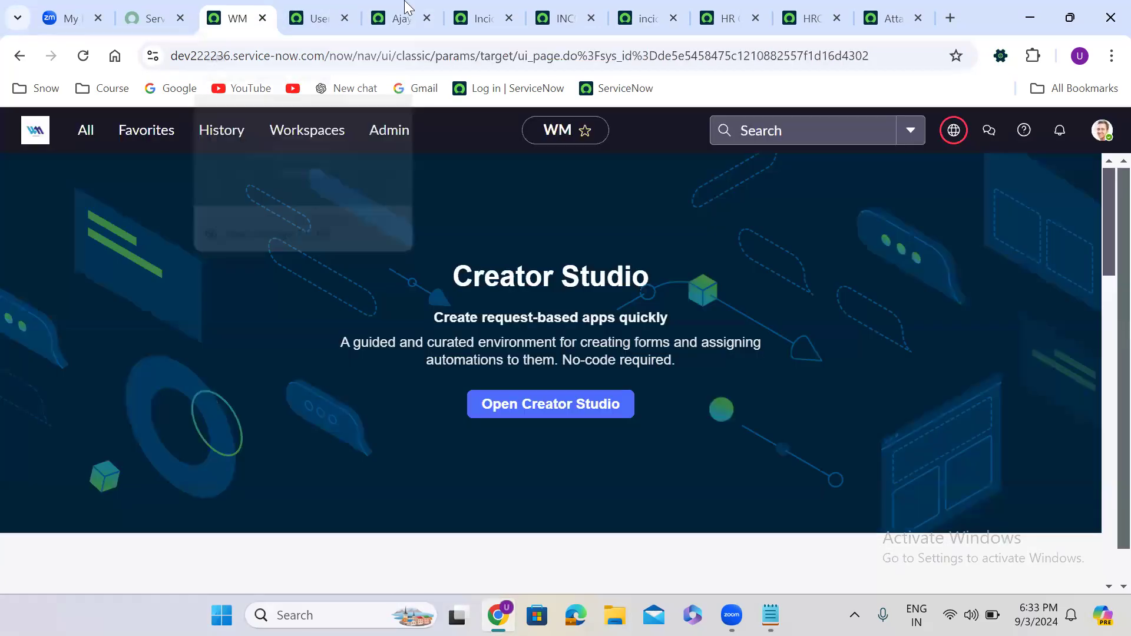
left_click(556, 24)
left_click(83, 57)
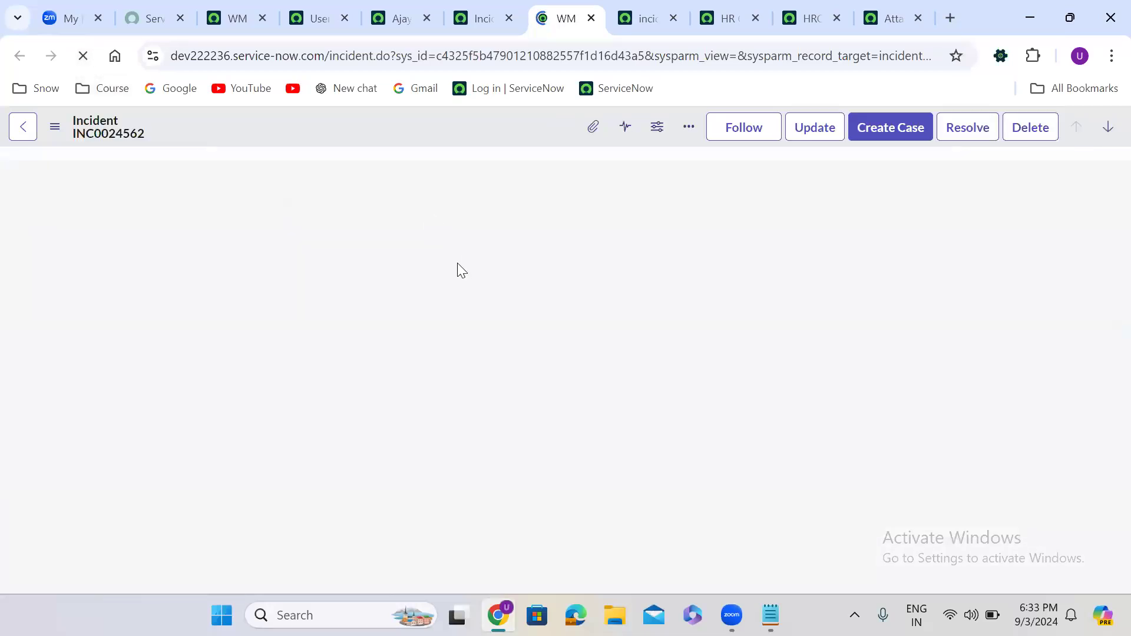
scroll(479, 319, "down", 1)
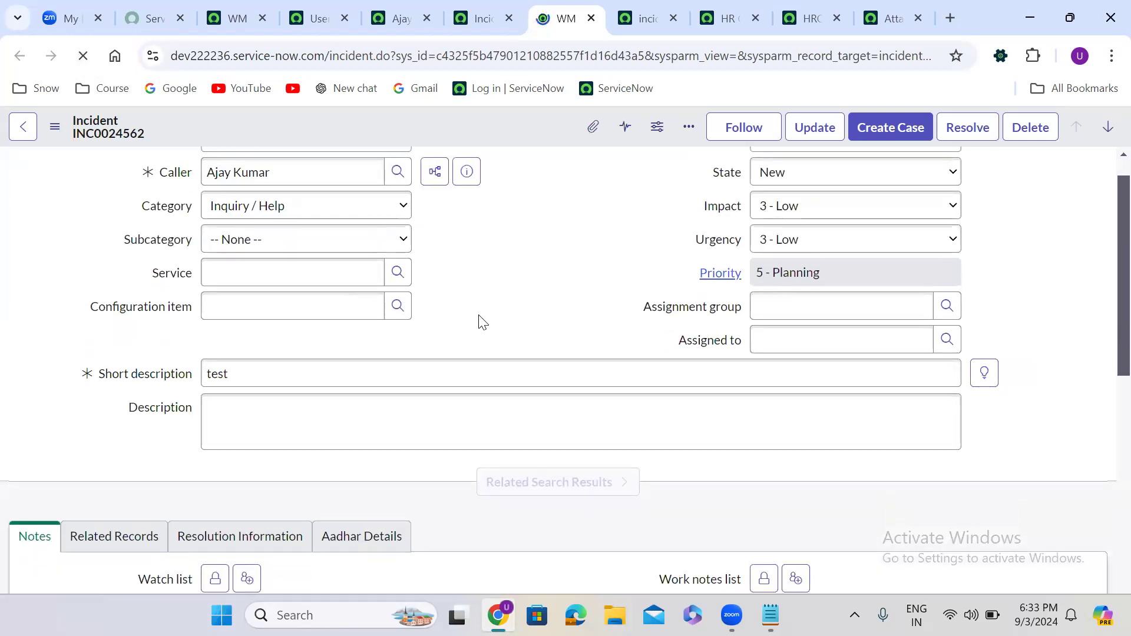
scroll(483, 323, "down", 15)
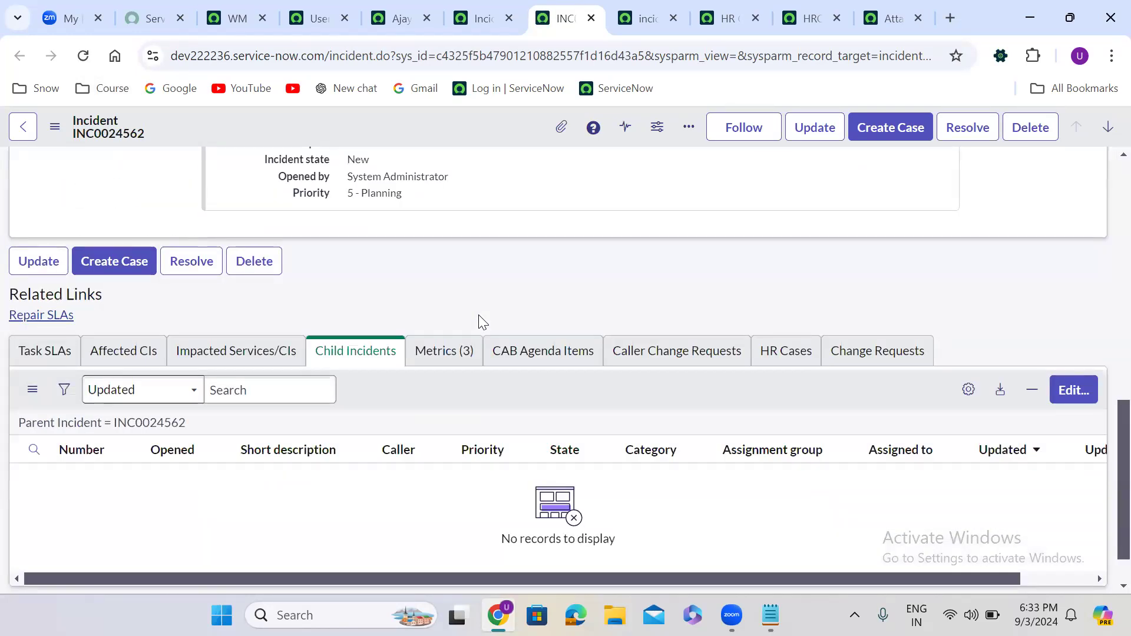
Impersonate the user who is the caller of incident INC0024562
left_click(246, 11)
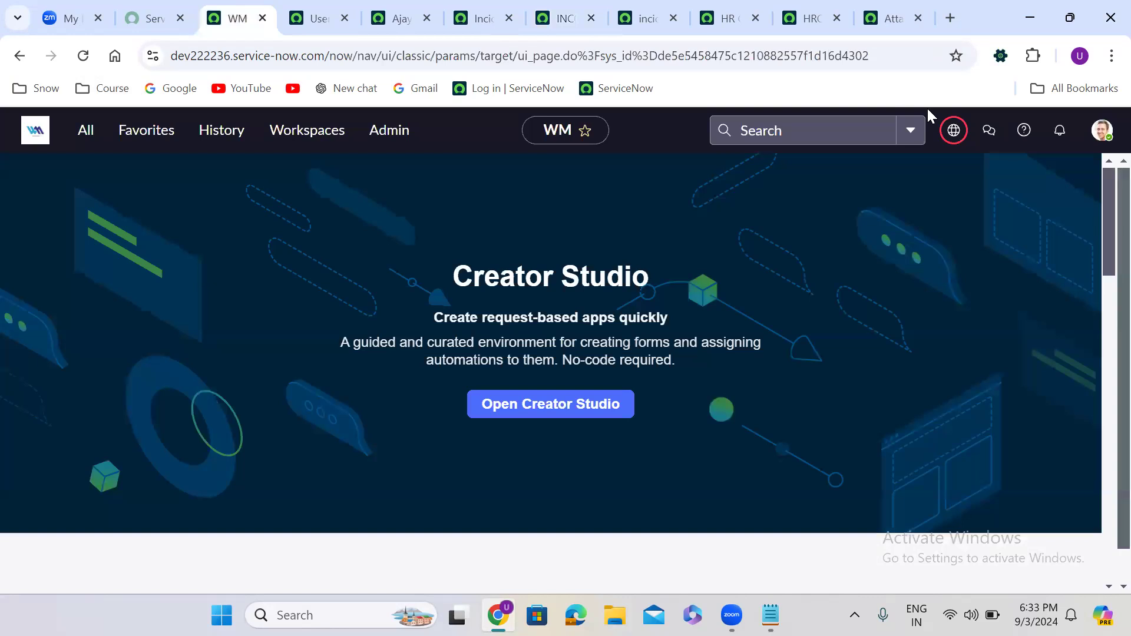
left_click(1101, 130)
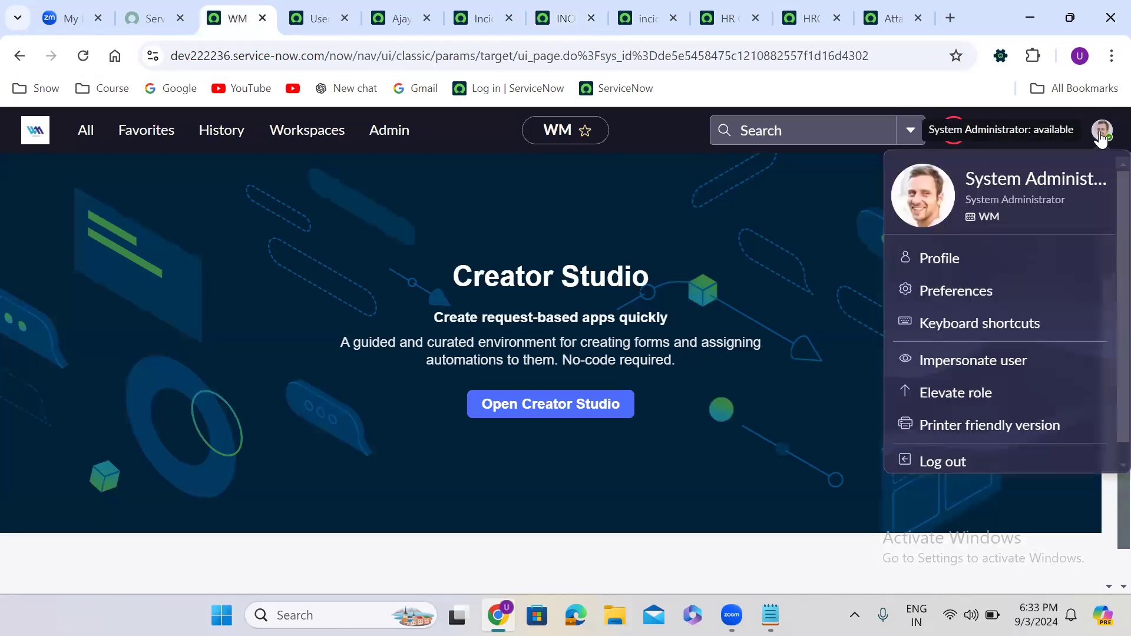
left_click(957, 362)
left_click(490, 437)
left_click(701, 533)
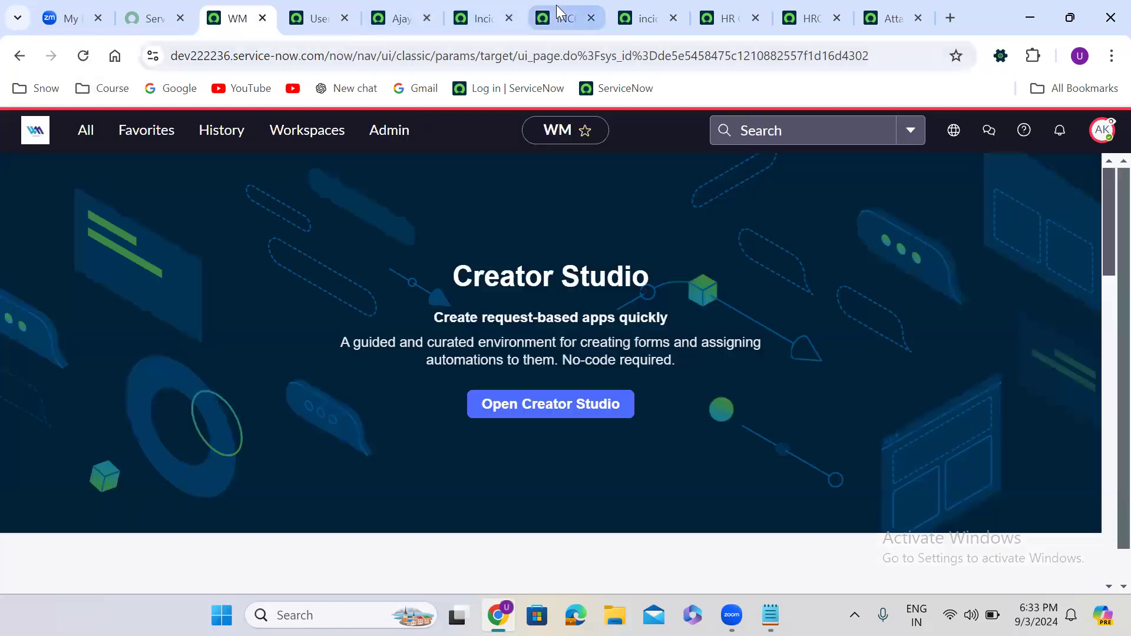
Reload incident INC0024562 as the impersonated caller and check which buttons its Child Incidents list offers
left_click(556, 5)
left_click(83, 55)
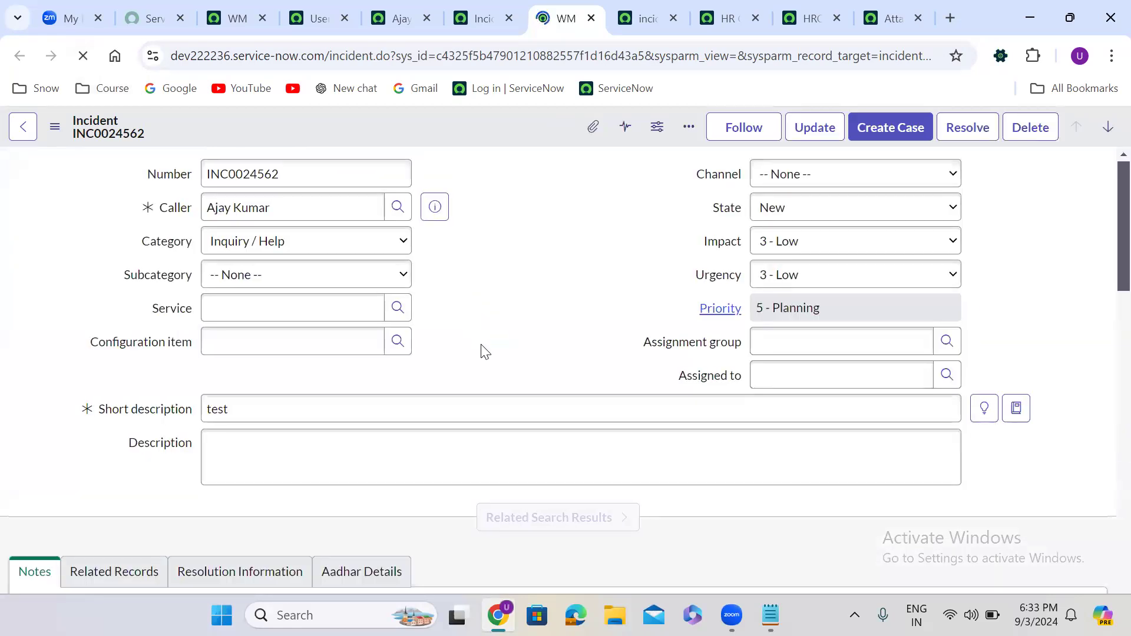
scroll(483, 349, "down", 1)
scroll(482, 346, "down", 10)
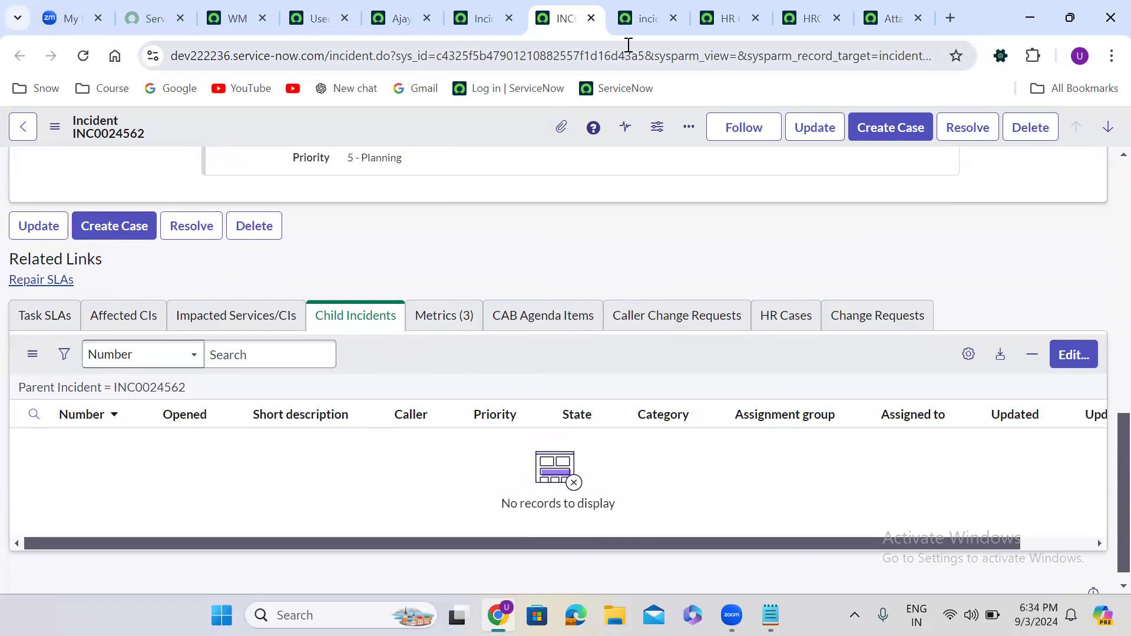
Compare the Omit new condition script with the incident's Caller field and the buttons on its Child Incidents list
left_click(633, 16)
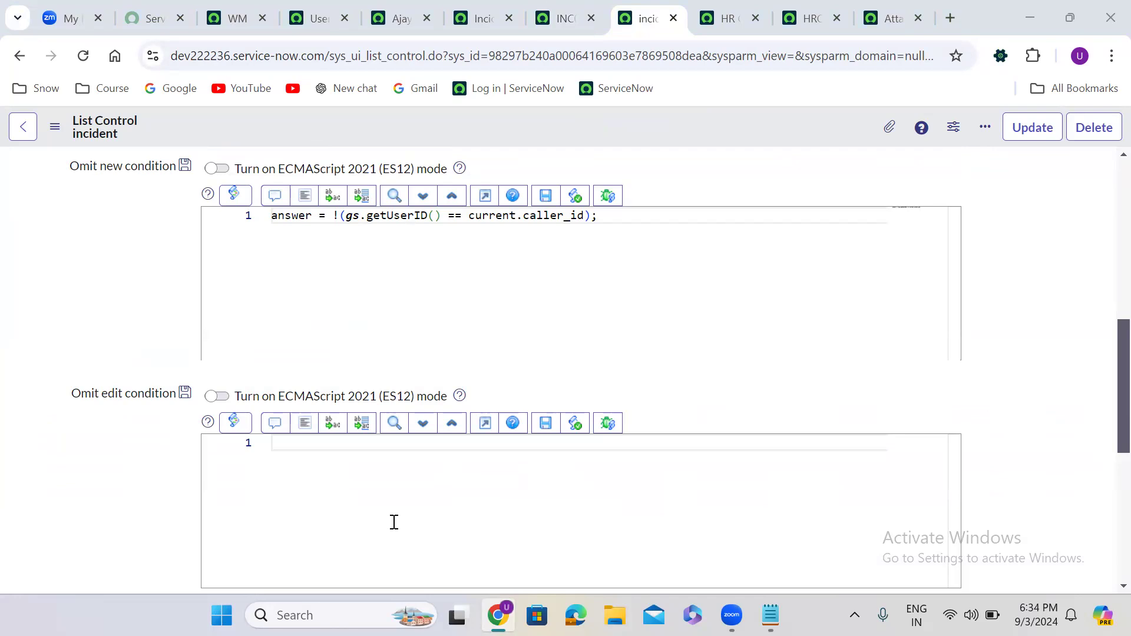
left_click(565, 18)
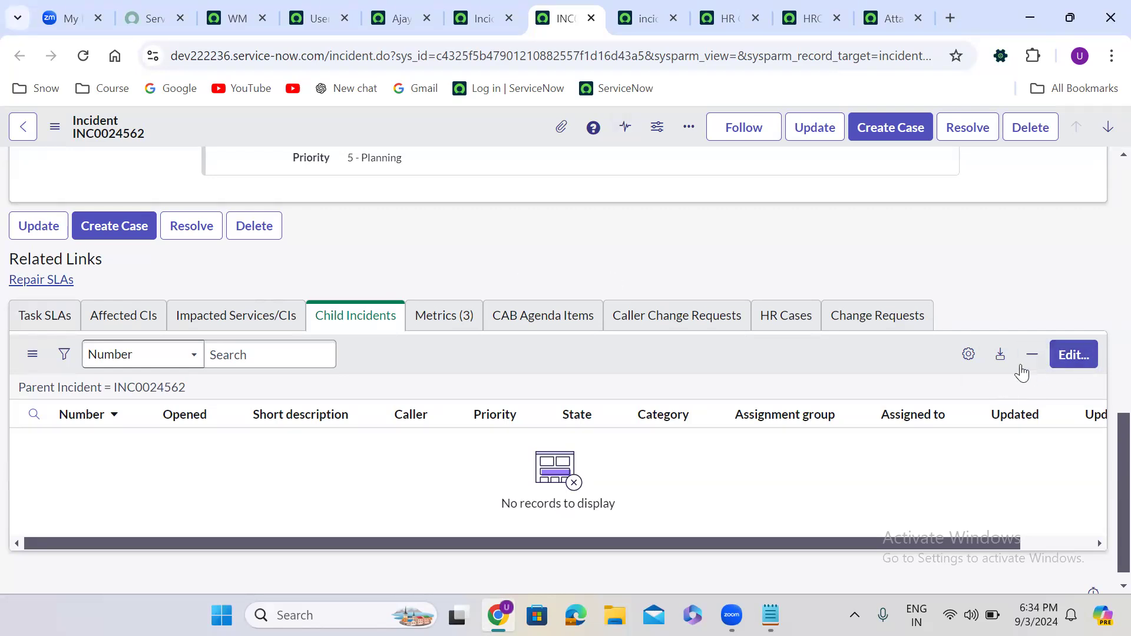
scroll(1107, 232, "up", 10)
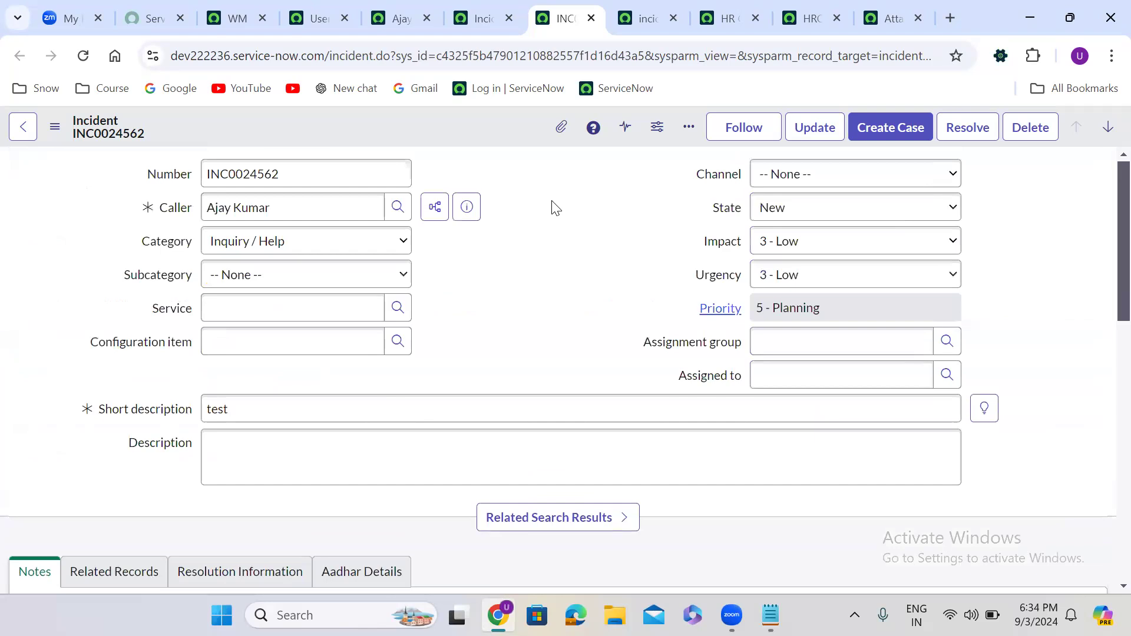
left_click(287, 210)
scroll(510, 291, "down", 1)
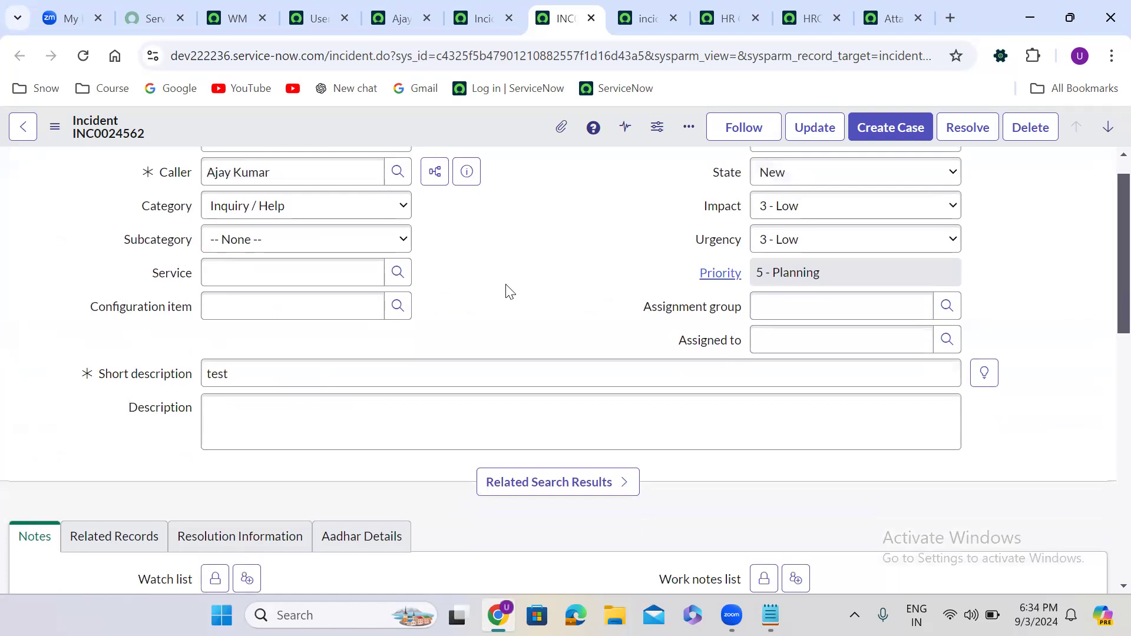
scroll(509, 292, "up", 1)
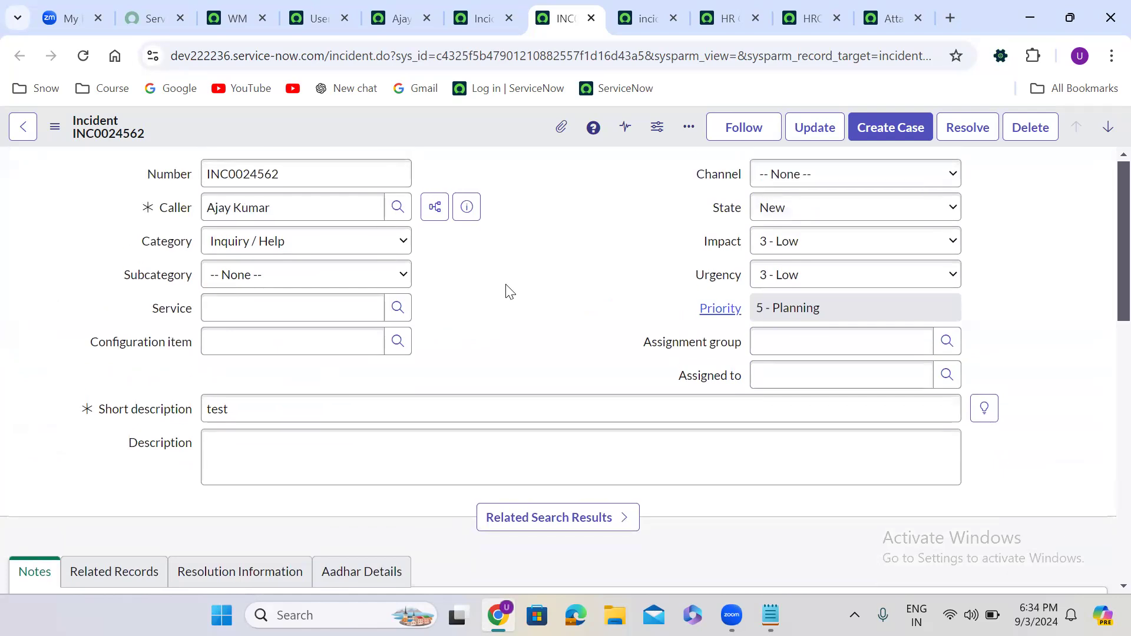
scroll(510, 292, "down", 12)
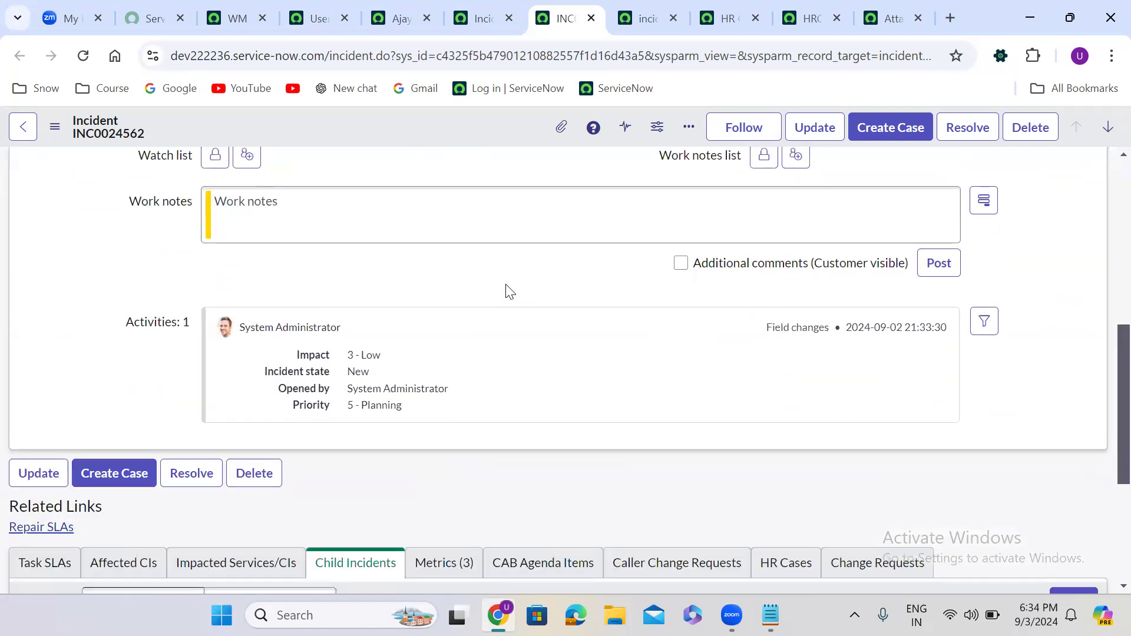
scroll(506, 287, "down", 5)
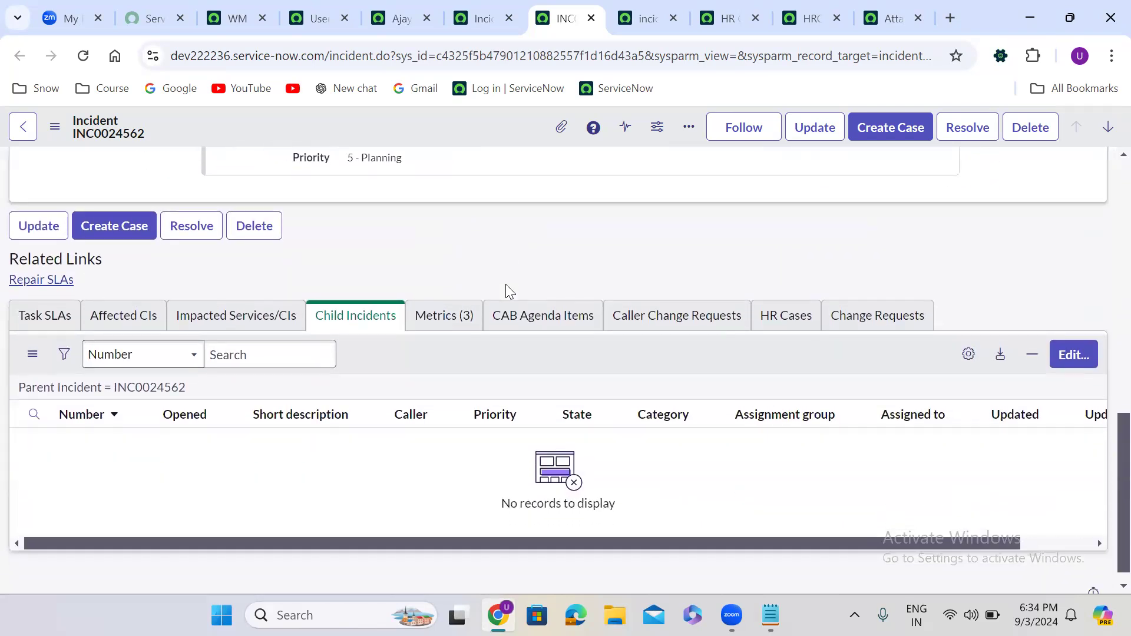
scroll(510, 290, "down", 1)
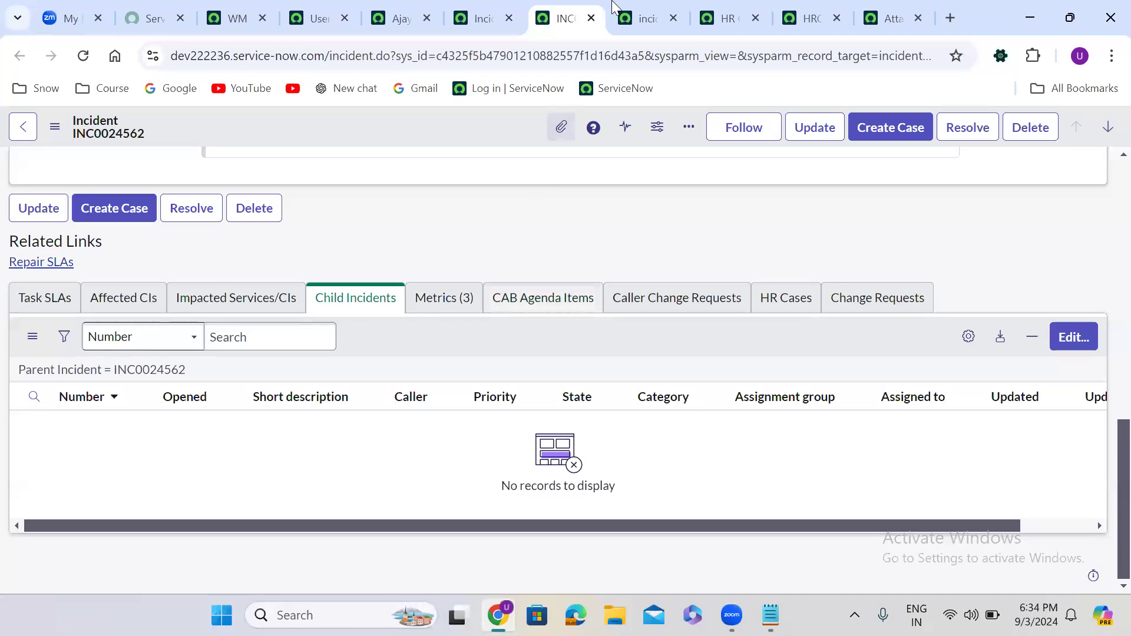
Replace current with parent in the Omit new condition so it reads answer = !(gs.getUserID() == parent.caller_id);
left_click(642, 7)
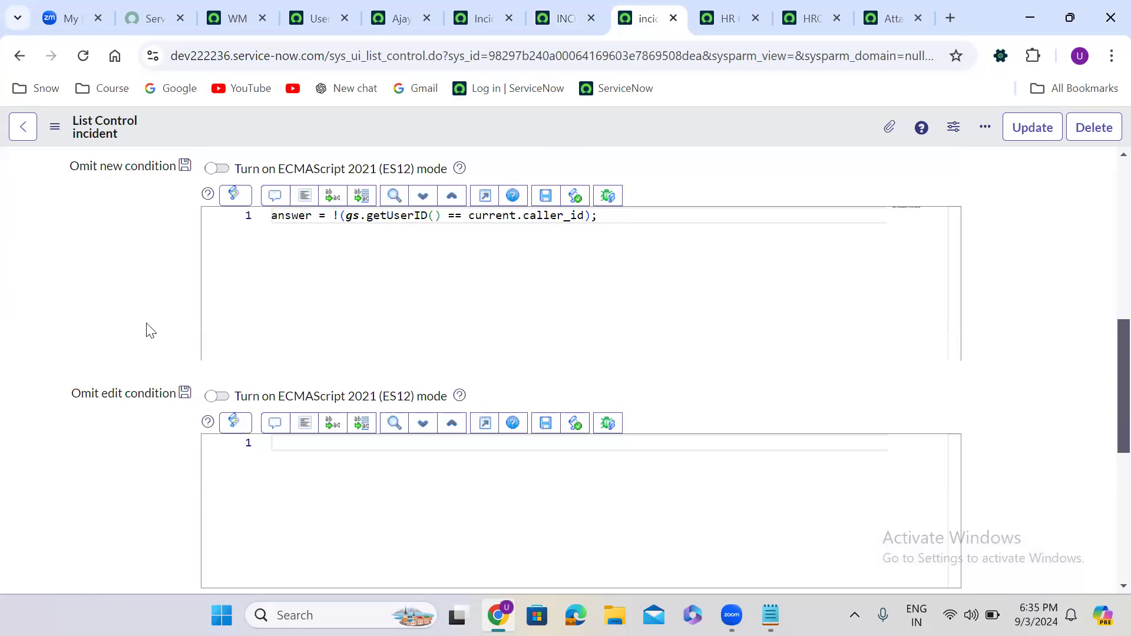
scroll(151, 330, "up", 10)
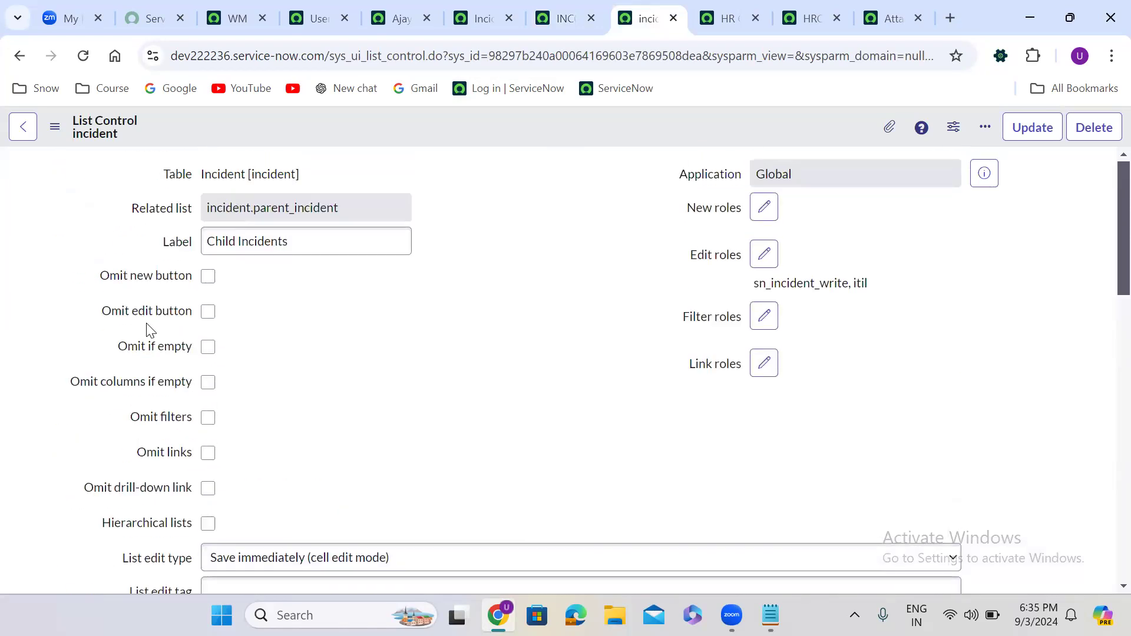
scroll(150, 330, "down", 10)
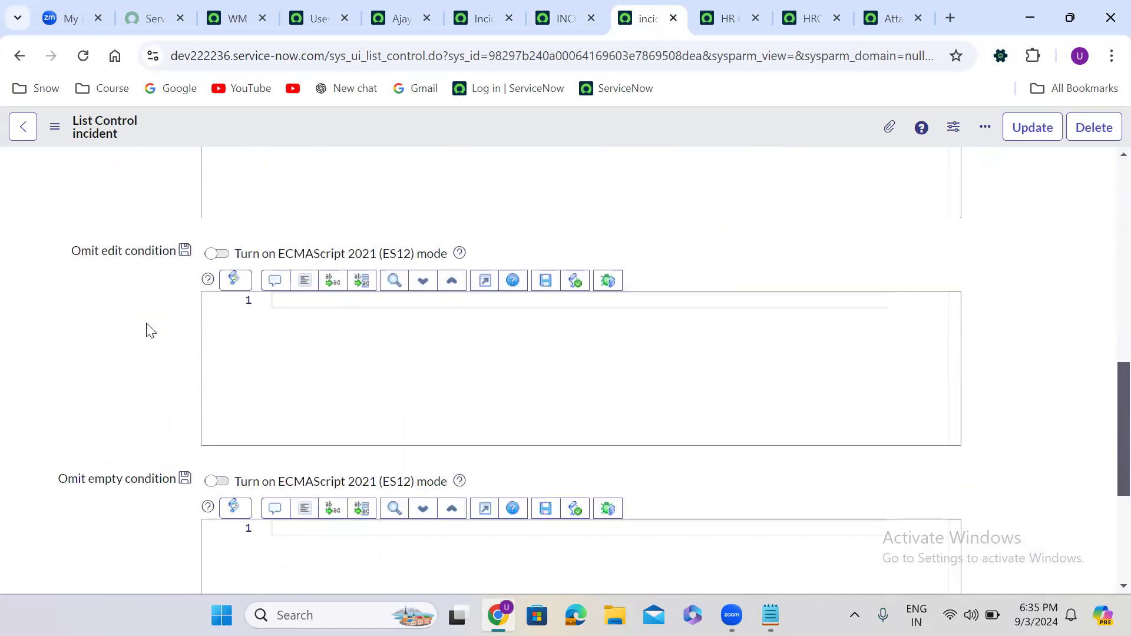
scroll(150, 329, "down", 4)
scroll(150, 329, "up", 5)
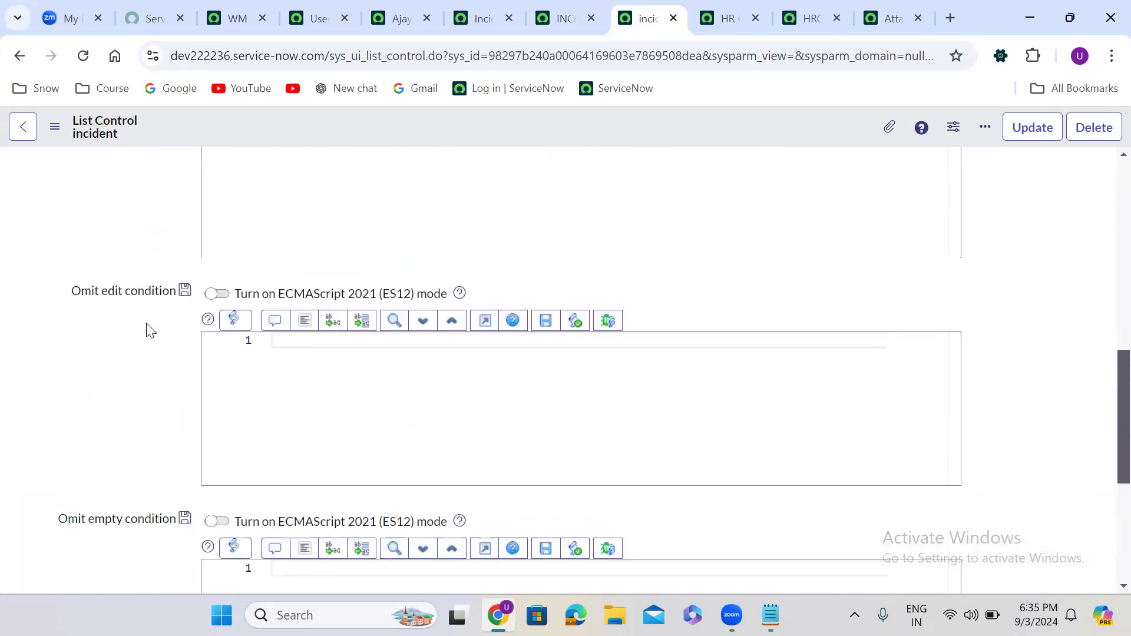
scroll(150, 330, "up", 2)
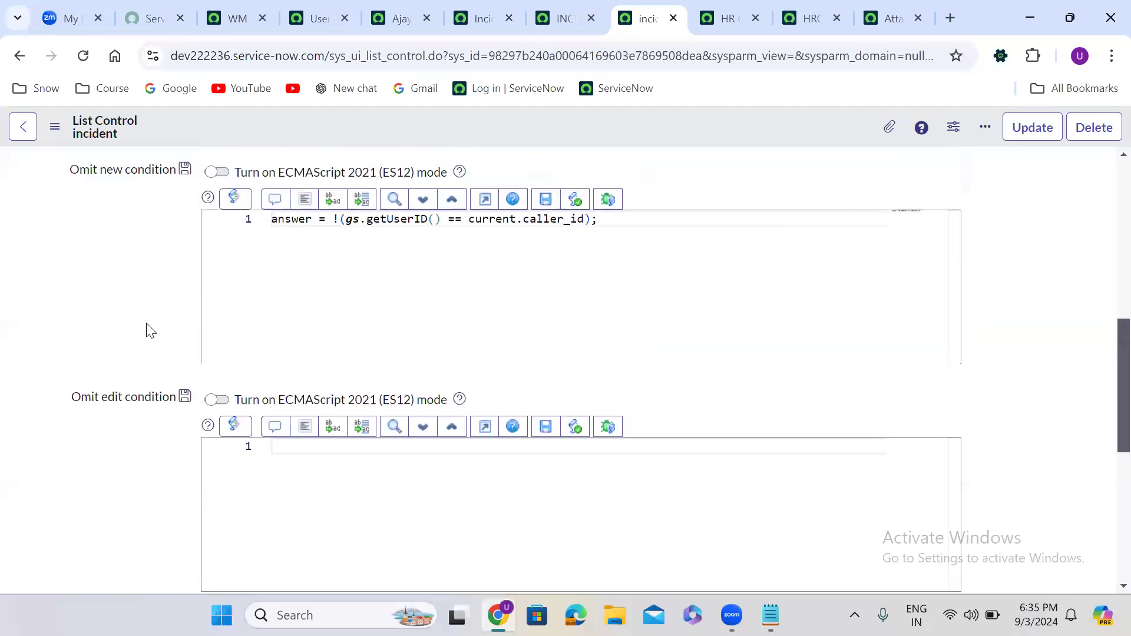
scroll(150, 330, "up", 1)
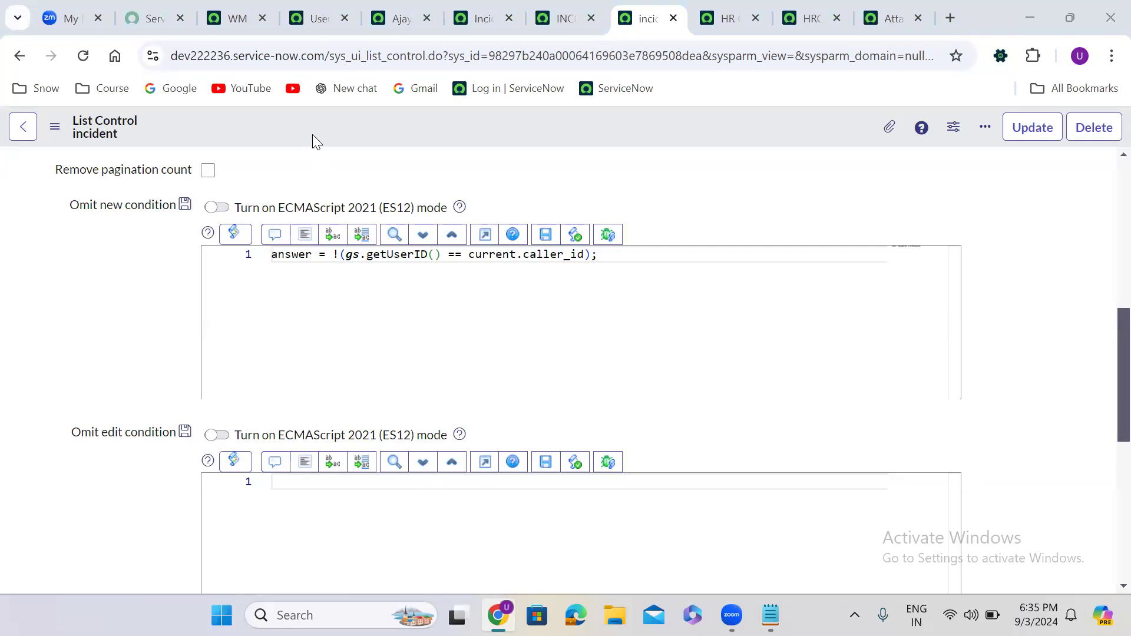
double_click(497, 256)
type("pare")
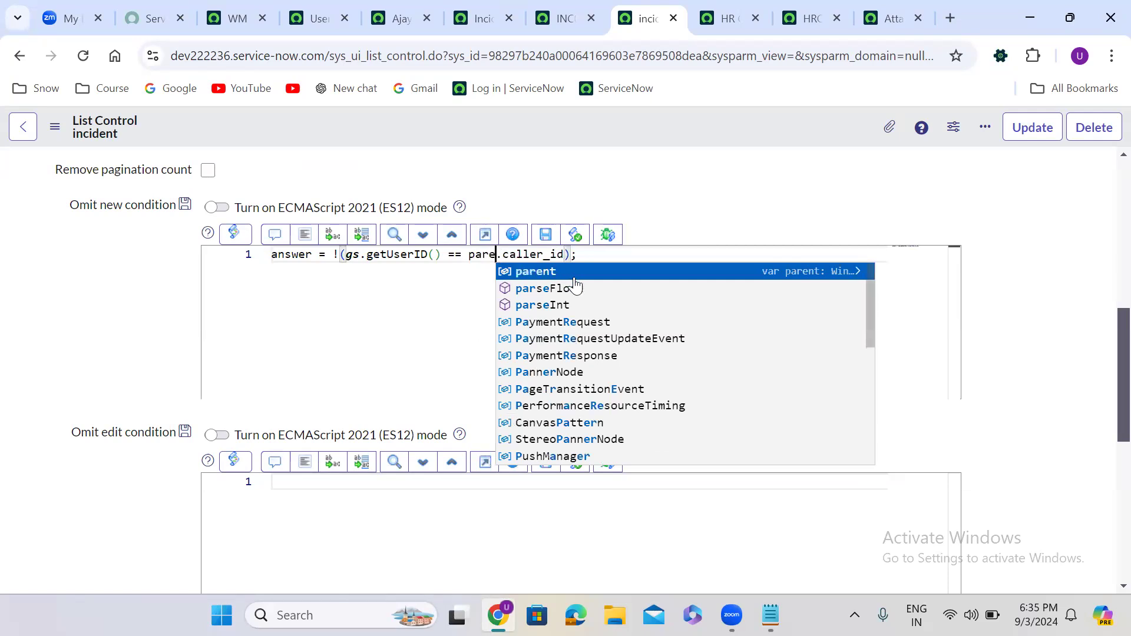
left_click(574, 275)
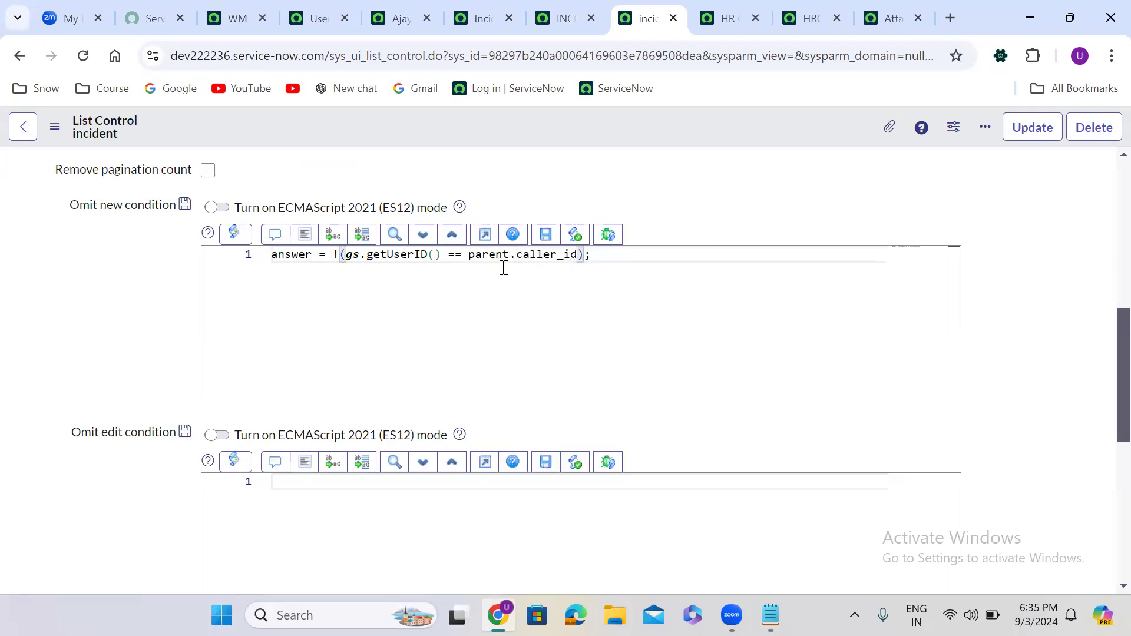
double_click(488, 255)
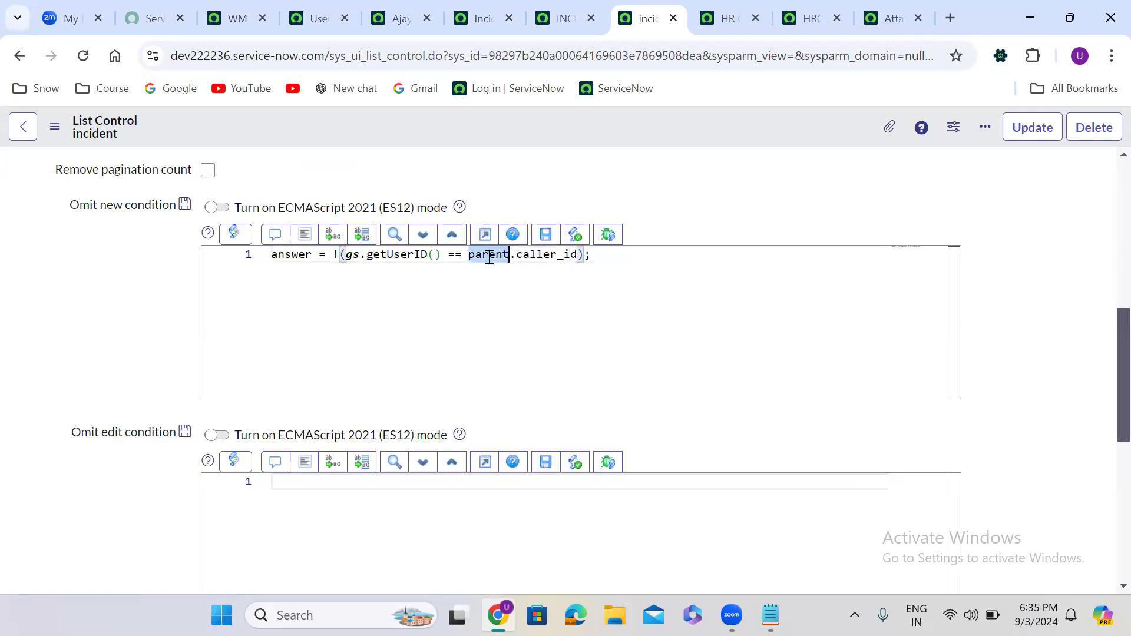
End the impersonation to return to the System Administrator session
left_click(238, 21)
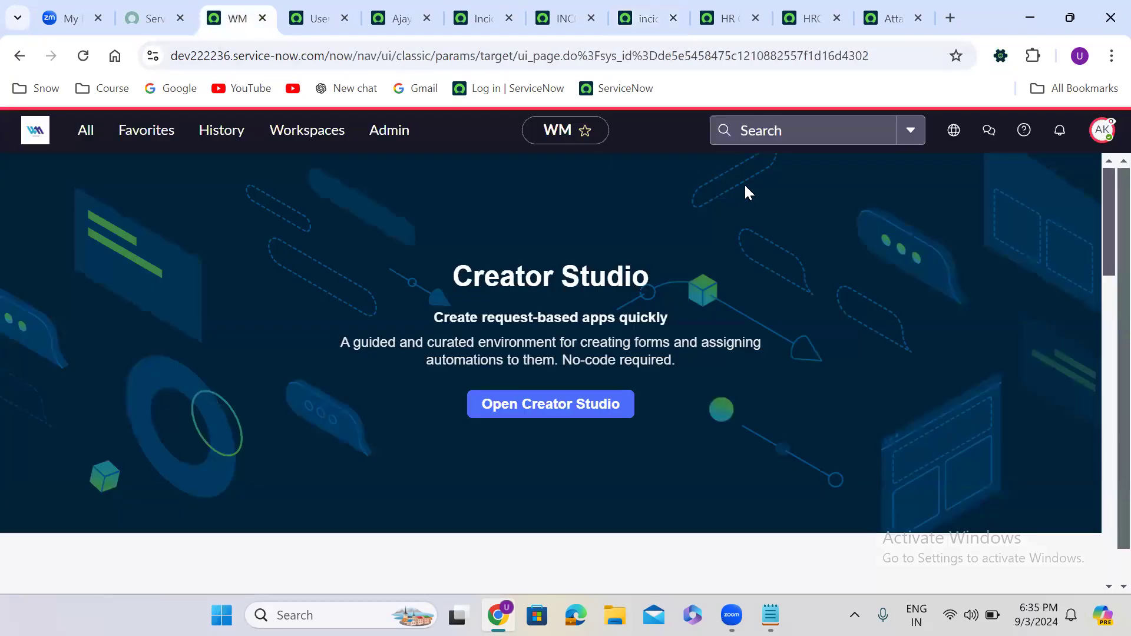
left_click(1103, 136)
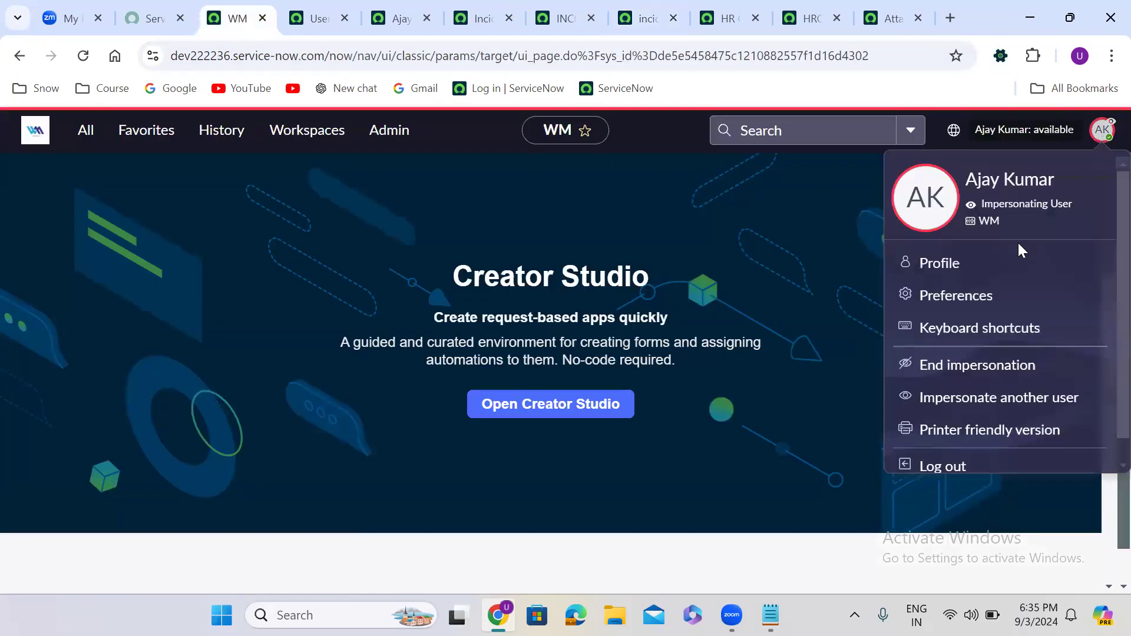
left_click(979, 372)
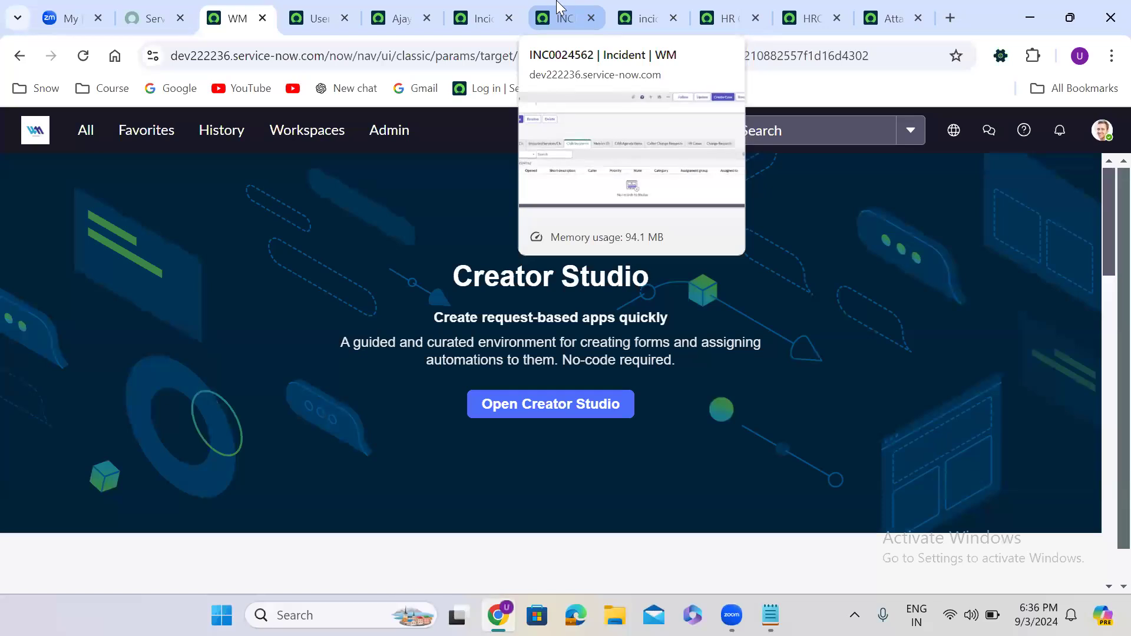
Save the Child Incidents List Control and recheck the parent reference in its Omit new condition script
left_click(643, 17)
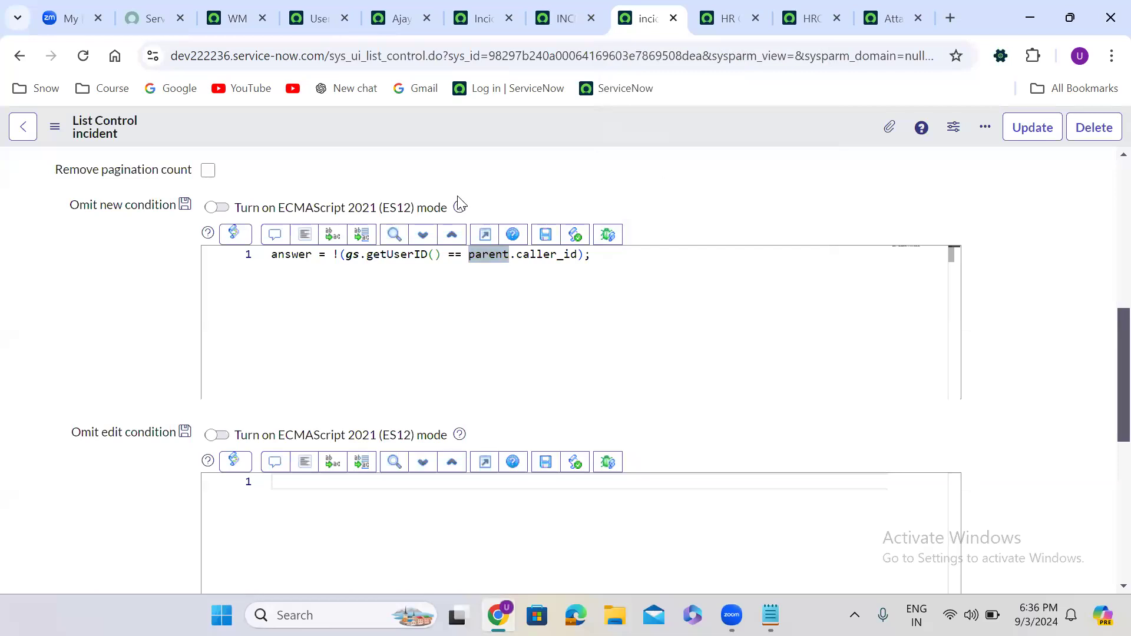
right_click(495, 128)
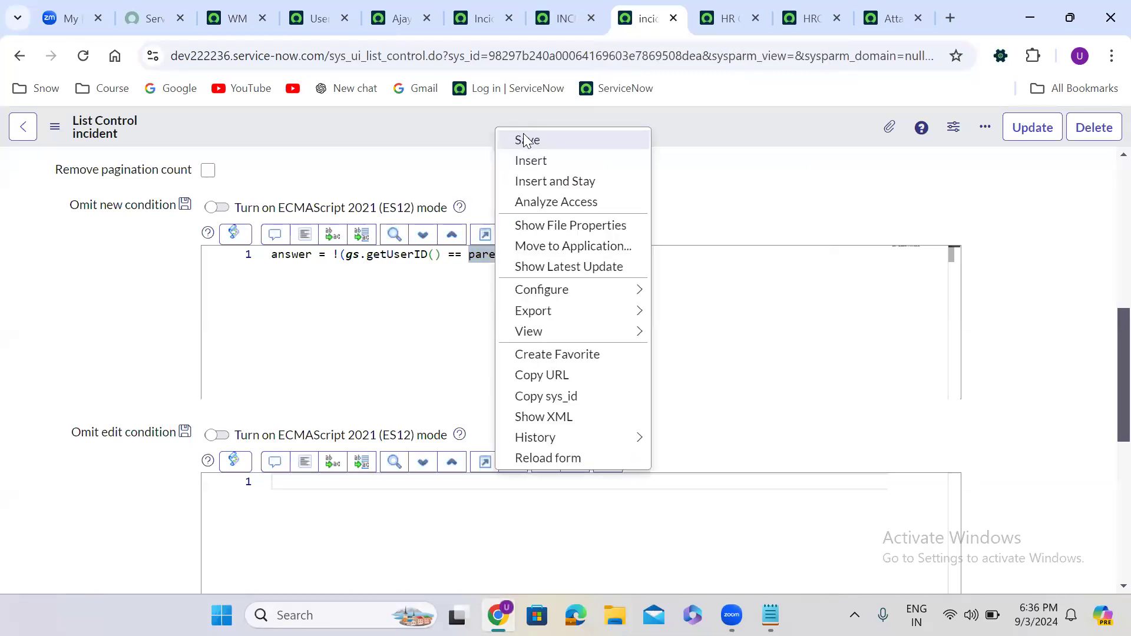
left_click(526, 140)
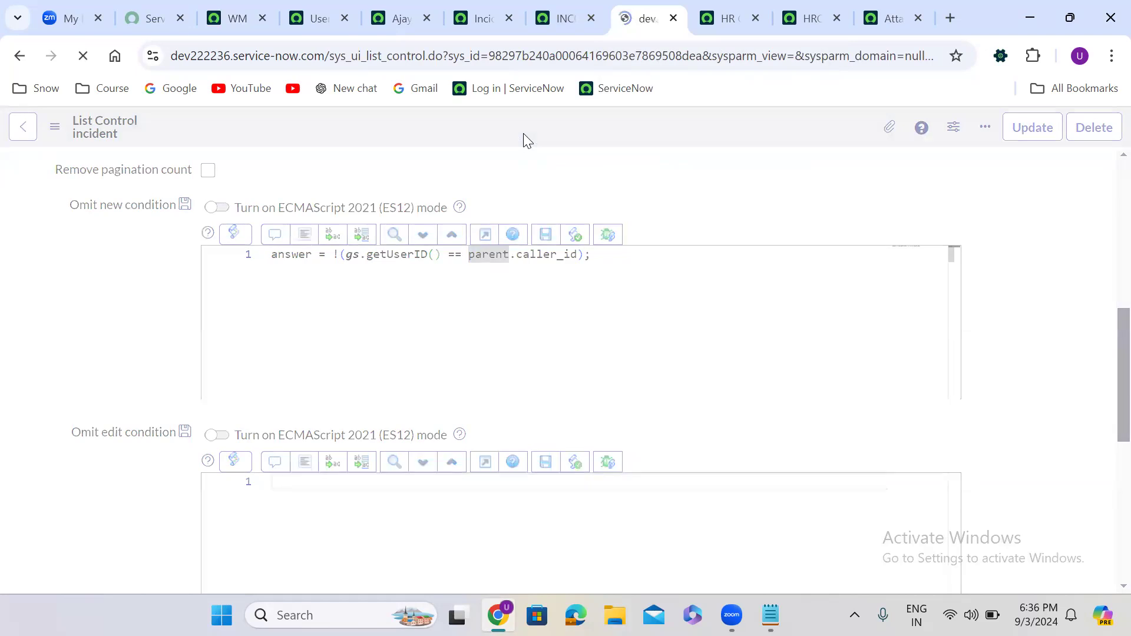
left_click(510, 280)
scroll(510, 281, "down", 8)
double_click(487, 287)
left_click(564, 130)
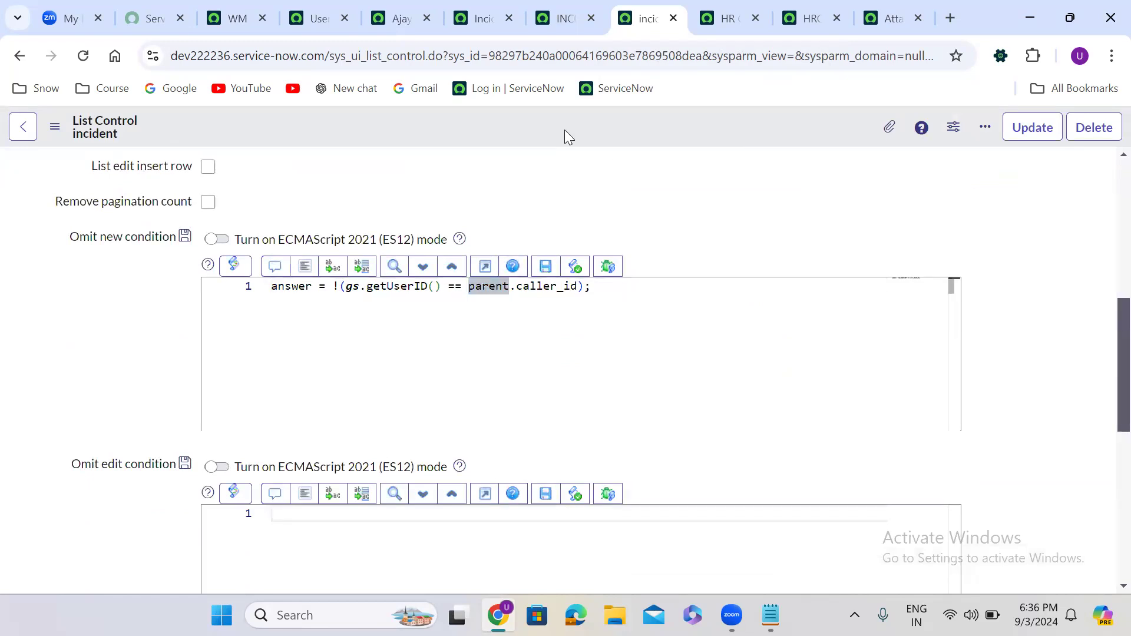
Reload the incident as System Administrator and compare its Caller field with the buttons on its Child Incidents list
left_click(568, 18)
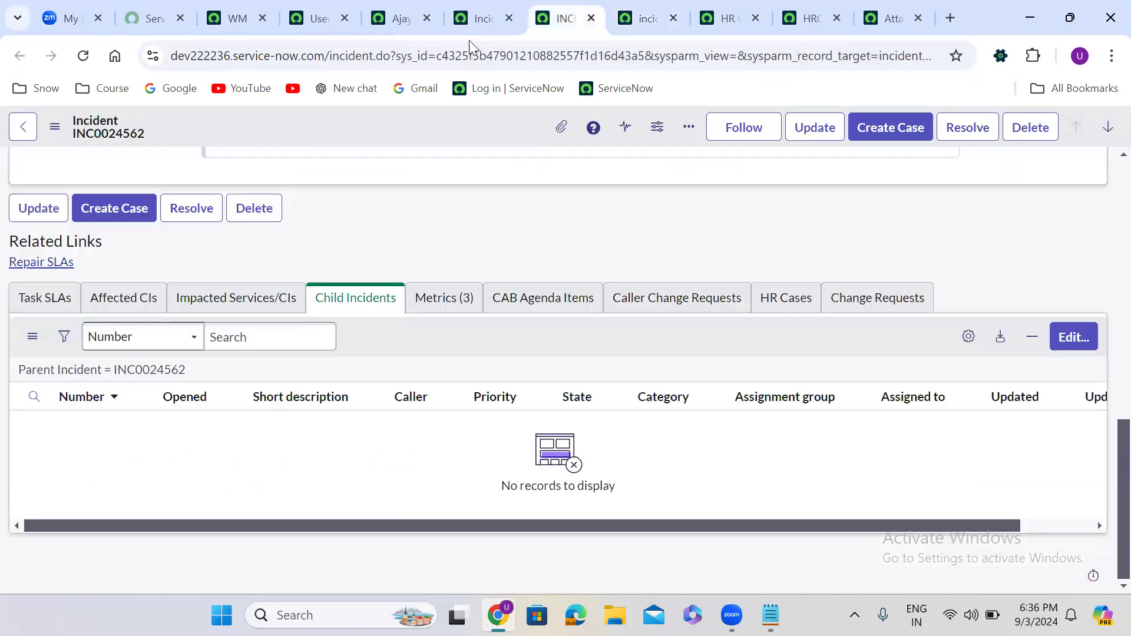
left_click(73, 52)
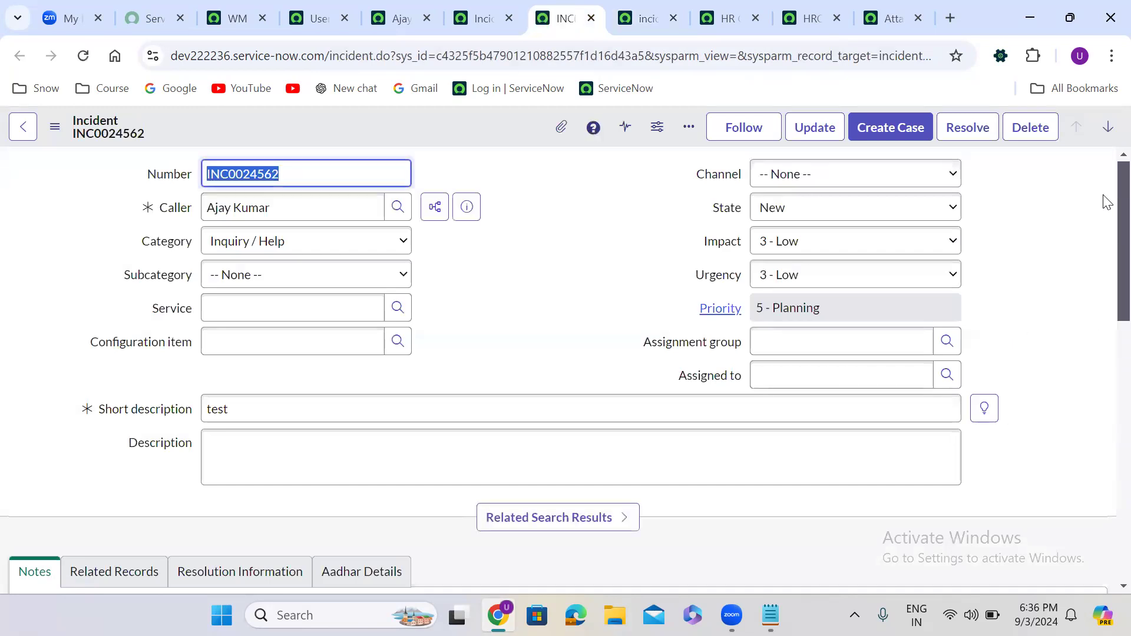
scroll(1104, 282, "down", 10)
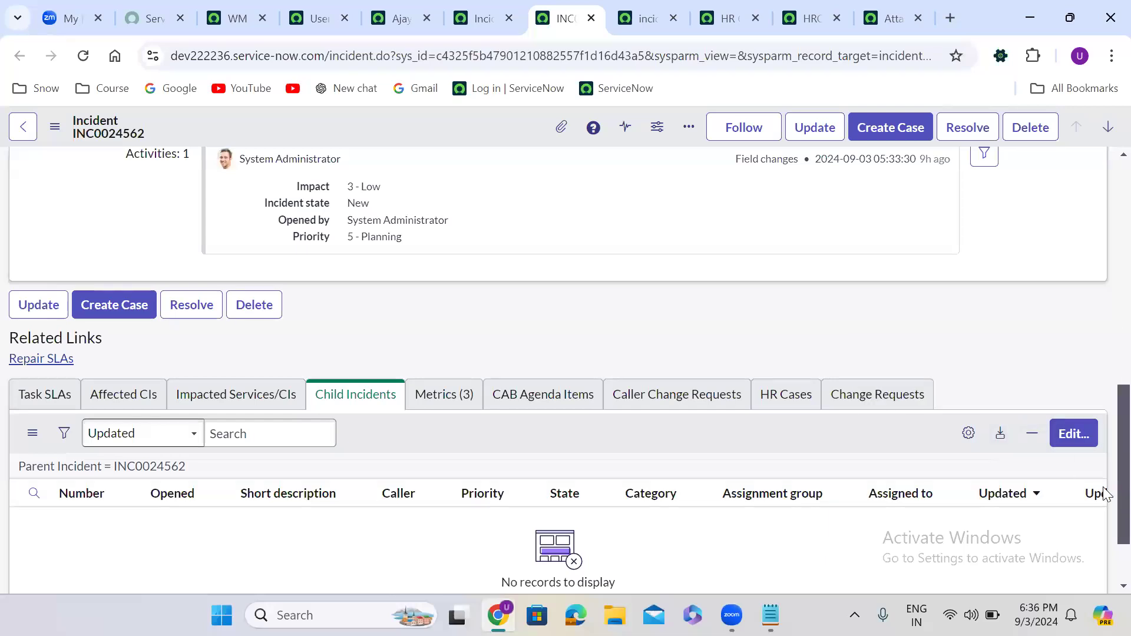
scroll(1104, 493, "up", 8)
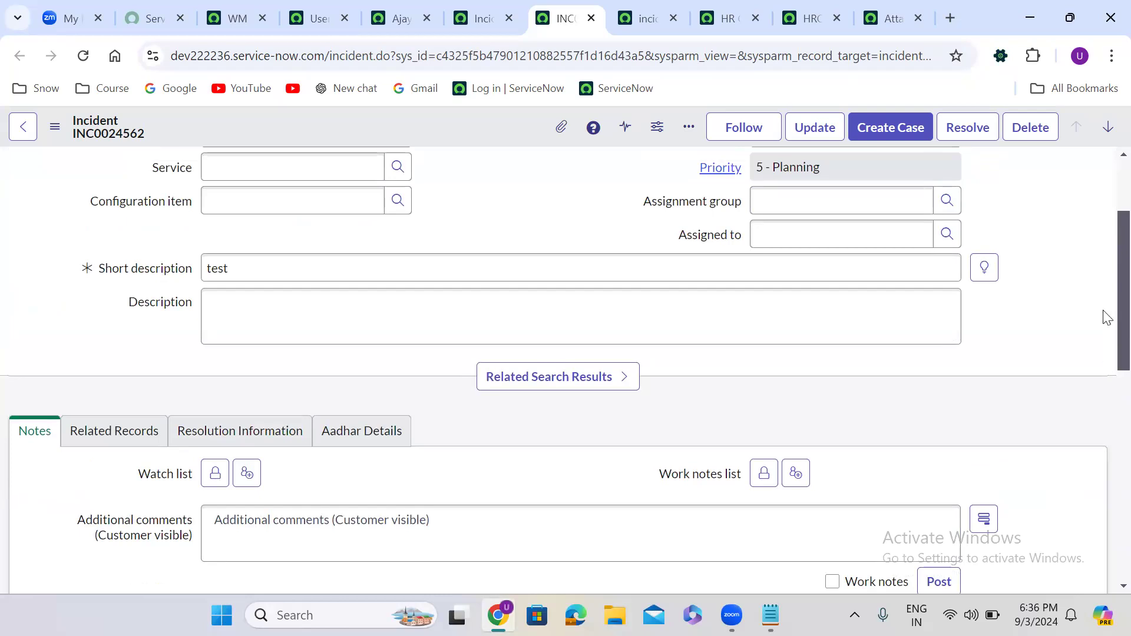
scroll(1105, 295, "up", 2)
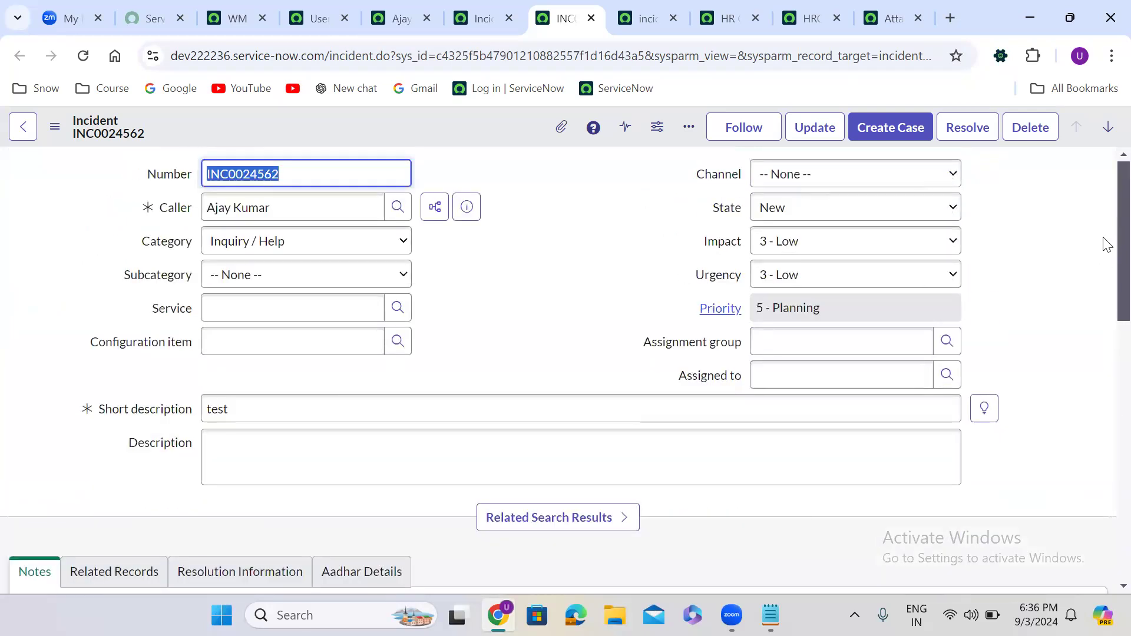
scroll(1104, 383, "down", 10)
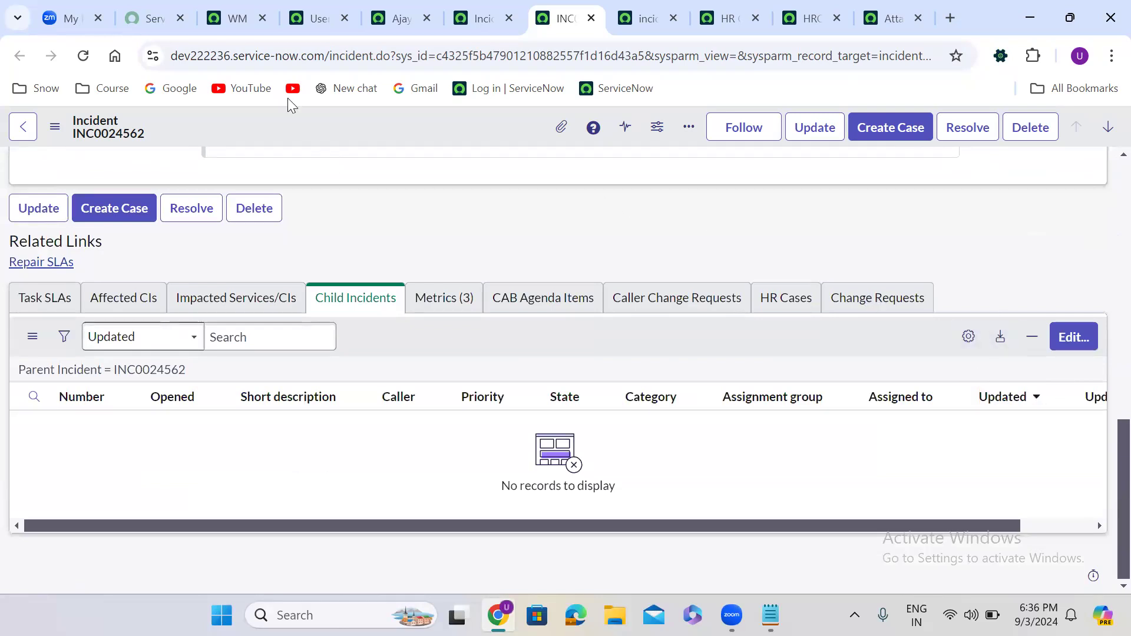
Impersonate the user who is the incident's caller, chosen from the recent impersonations
mouse_move(246, 33)
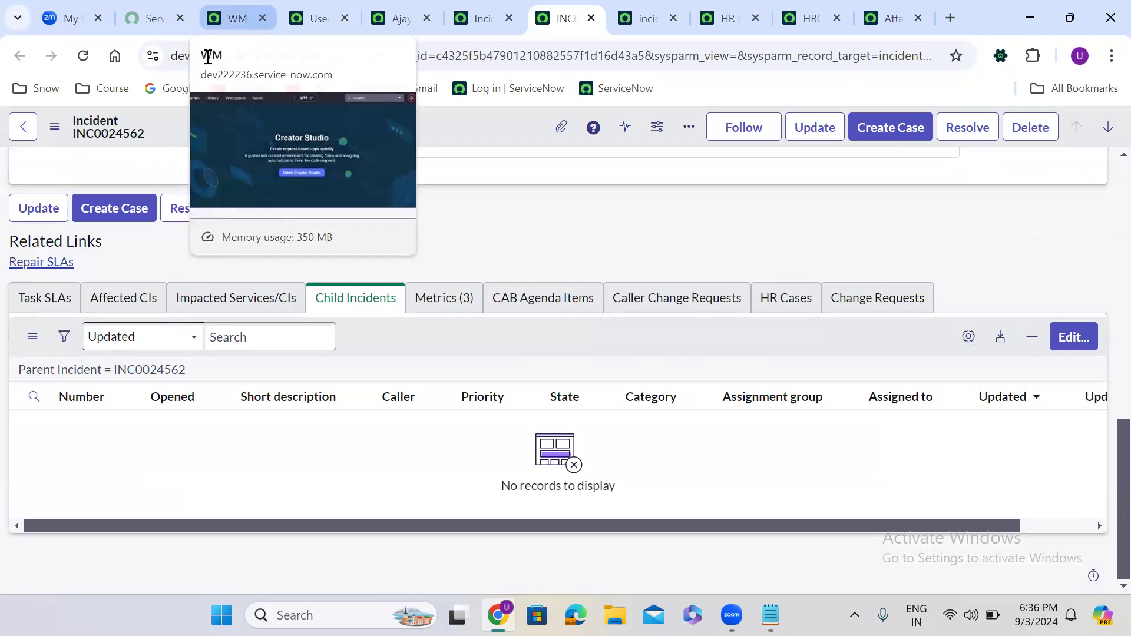
left_click(233, 18)
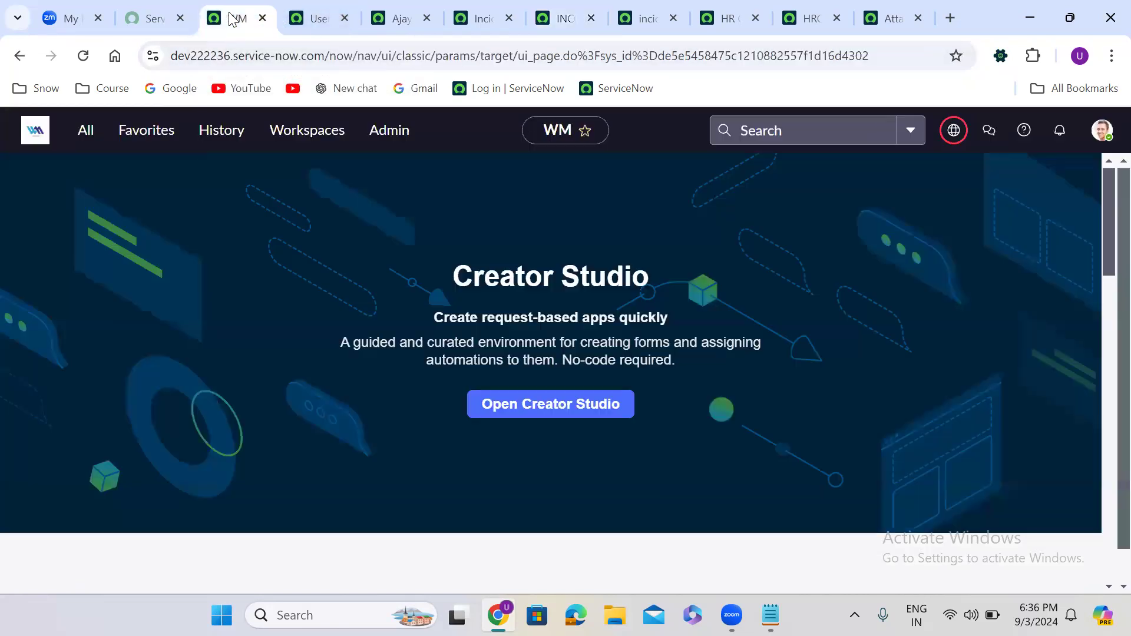
left_click(1101, 130)
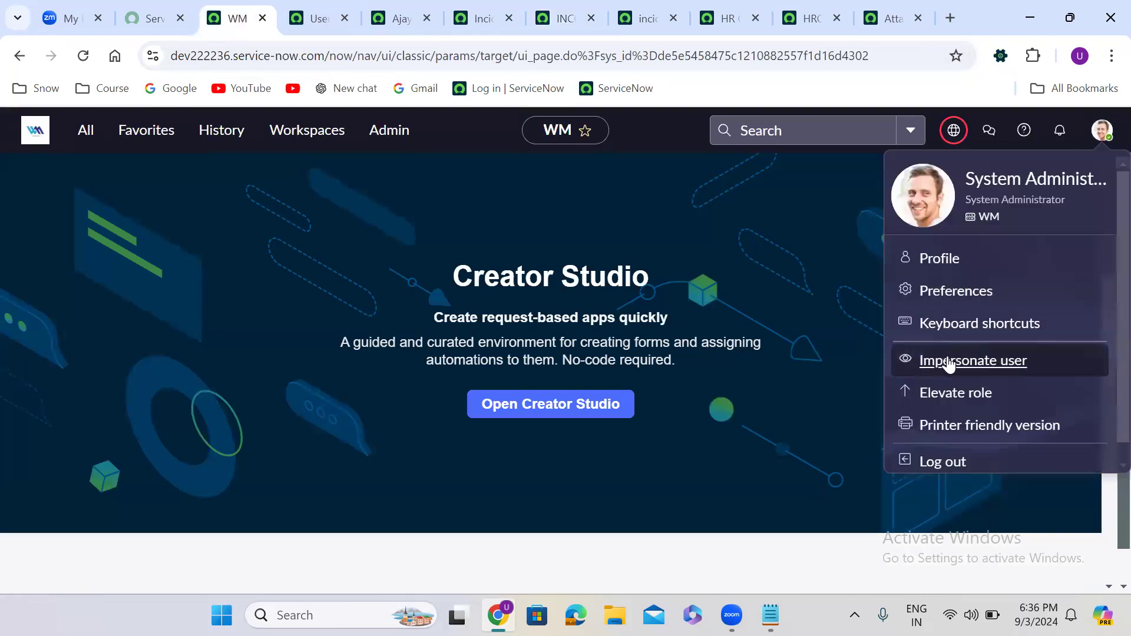
left_click(947, 360)
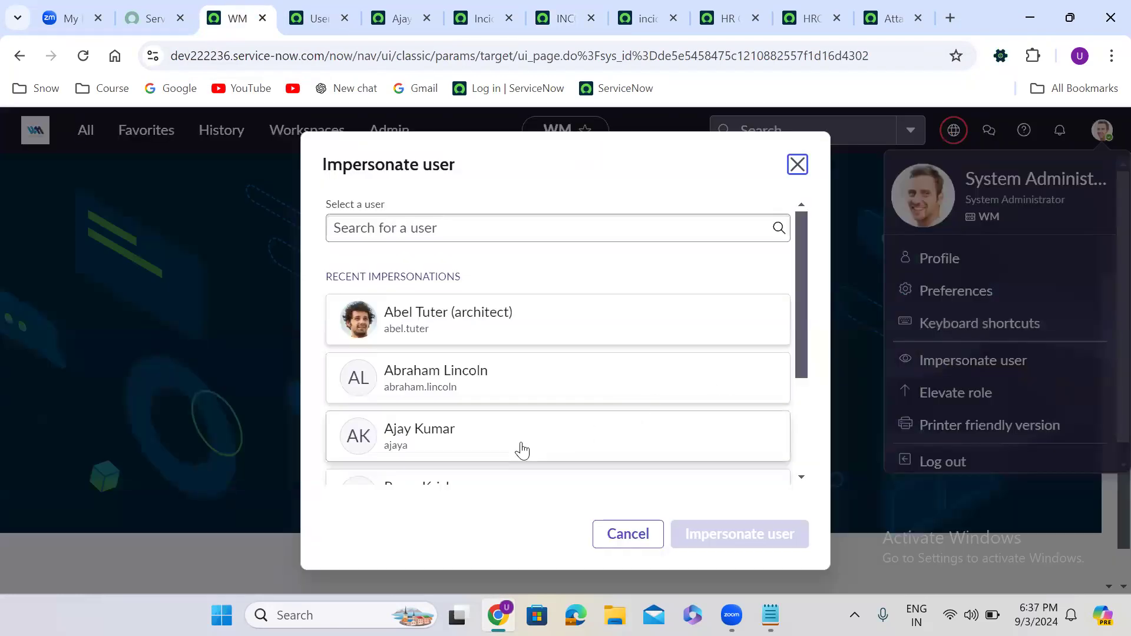
left_click(498, 438)
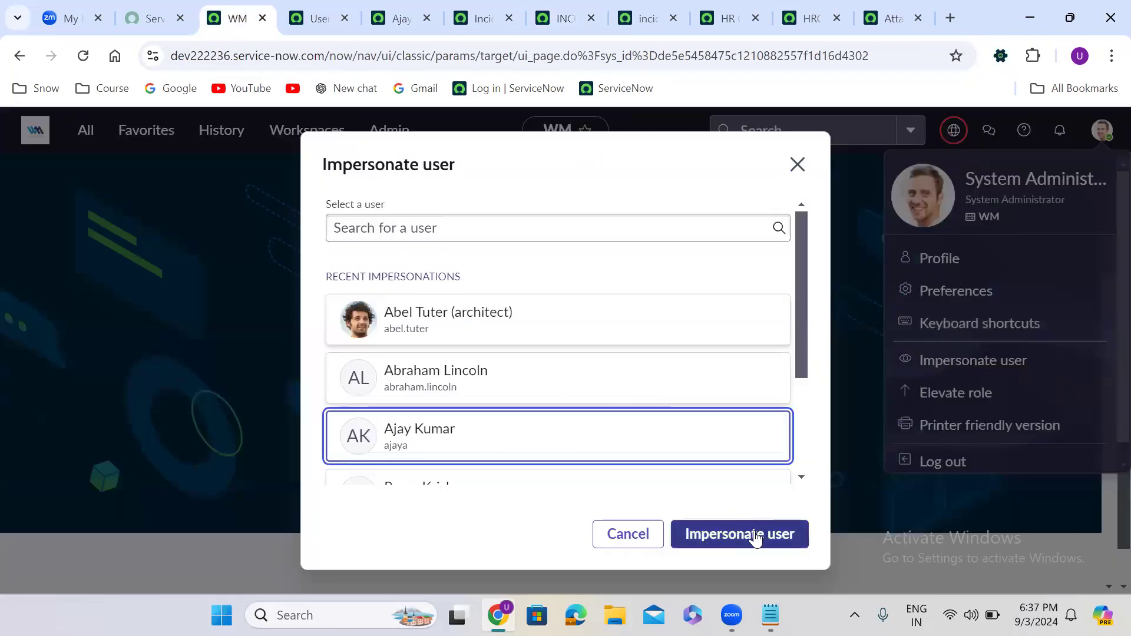
left_click(736, 535)
left_click(725, 535)
left_click(756, 536)
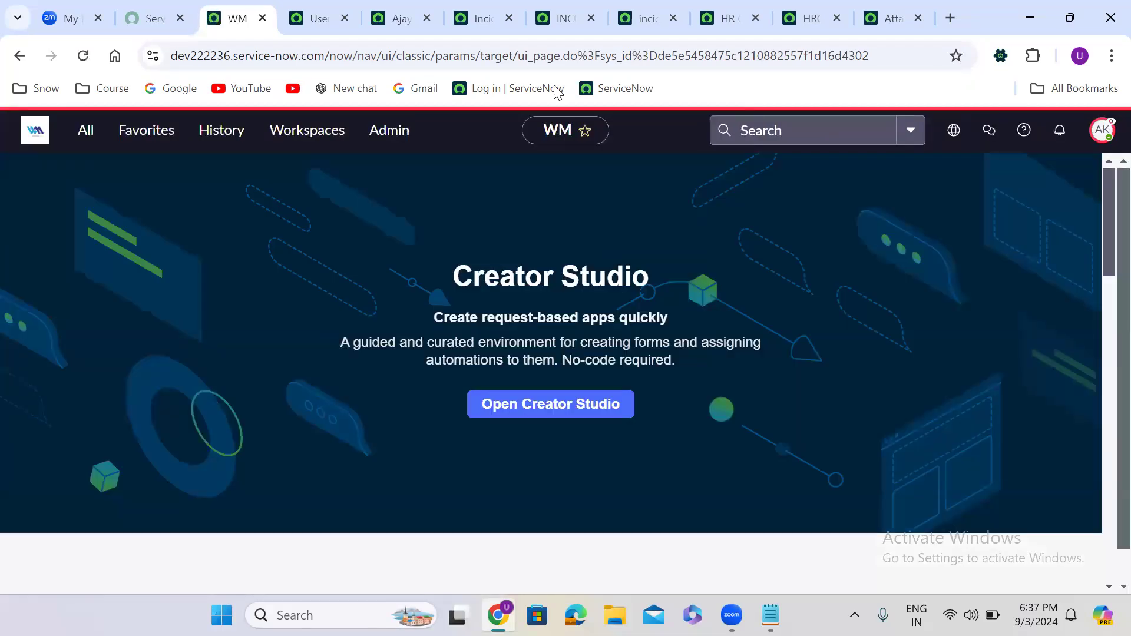
Reload the incident as its caller and check which buttons the Child Incidents list offers
left_click(554, 15)
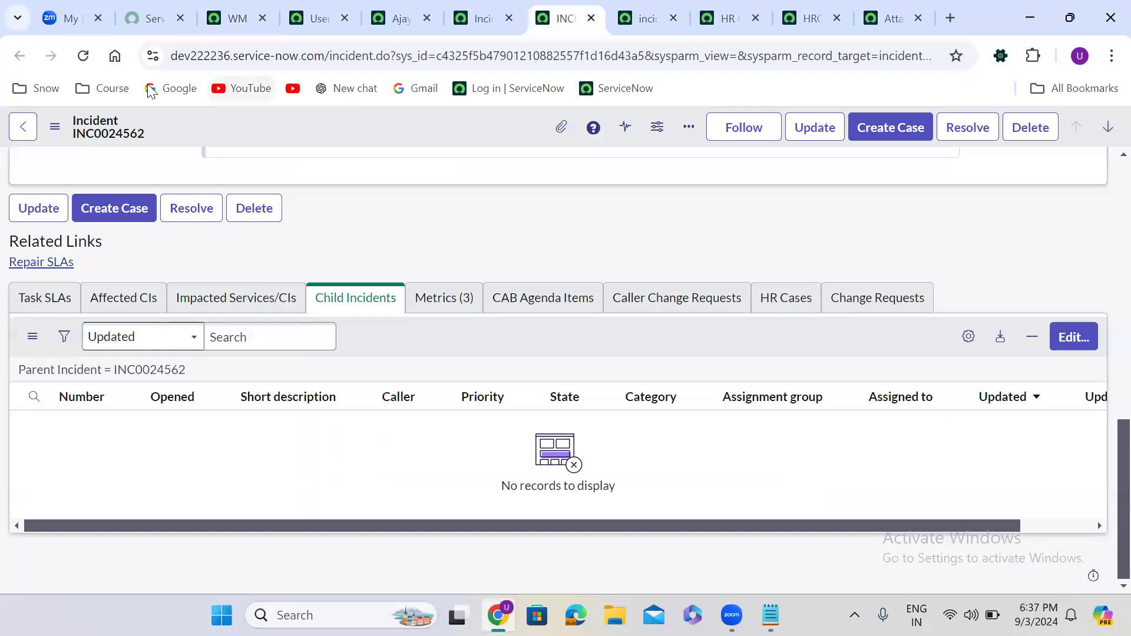
left_click(84, 58)
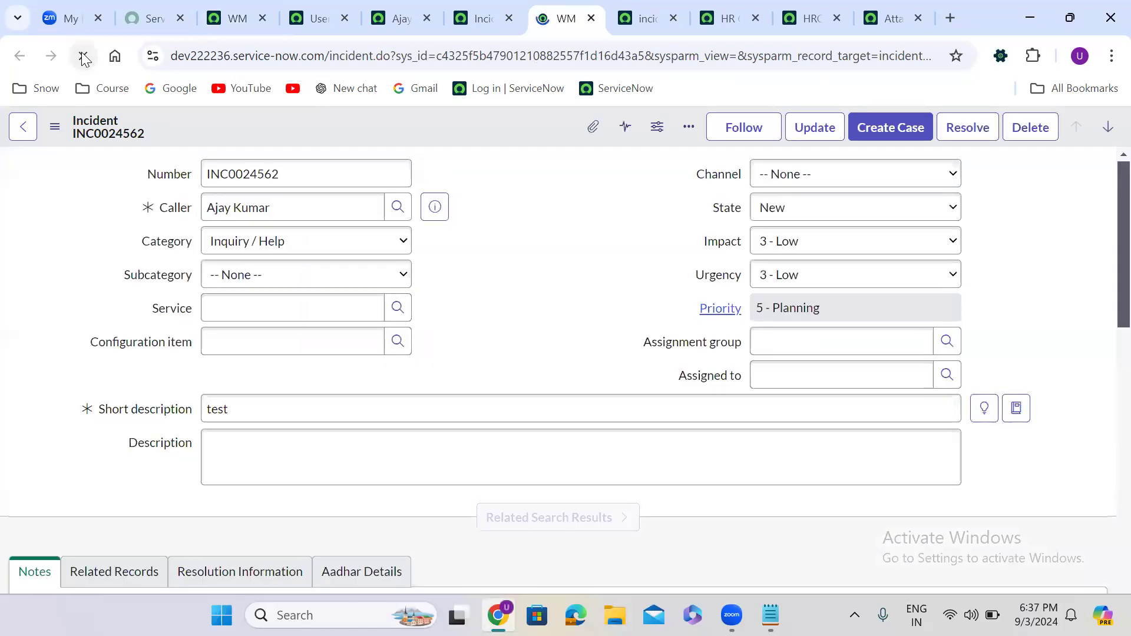
left_click(476, 287)
scroll(476, 286, "down", 15)
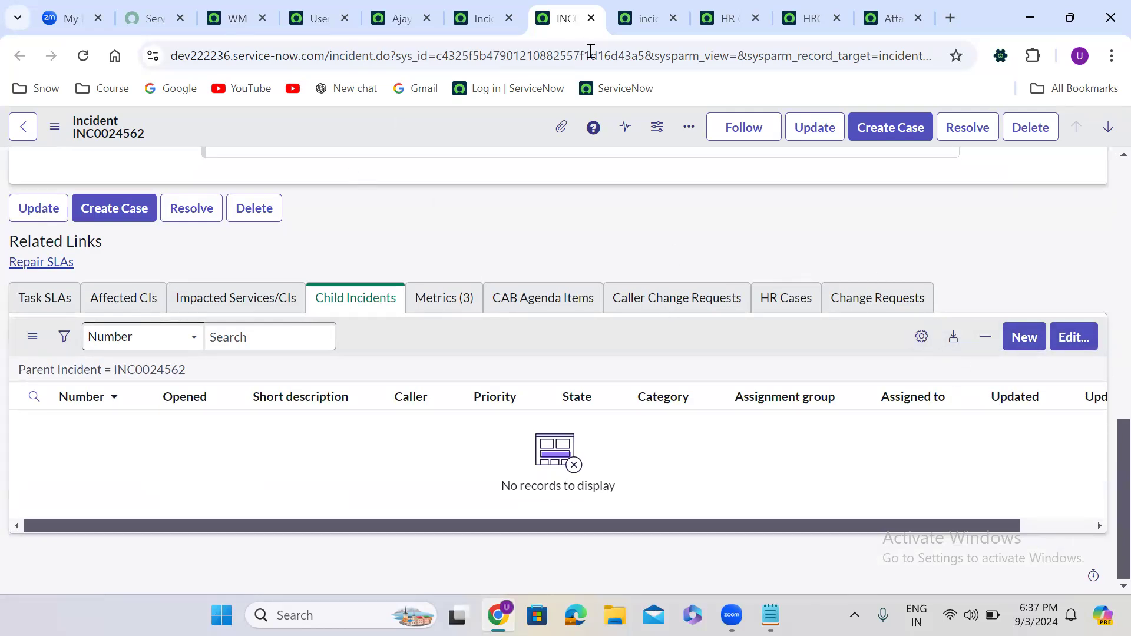
End the impersonation of the caller to return to the System Administrator session
left_click(227, 22)
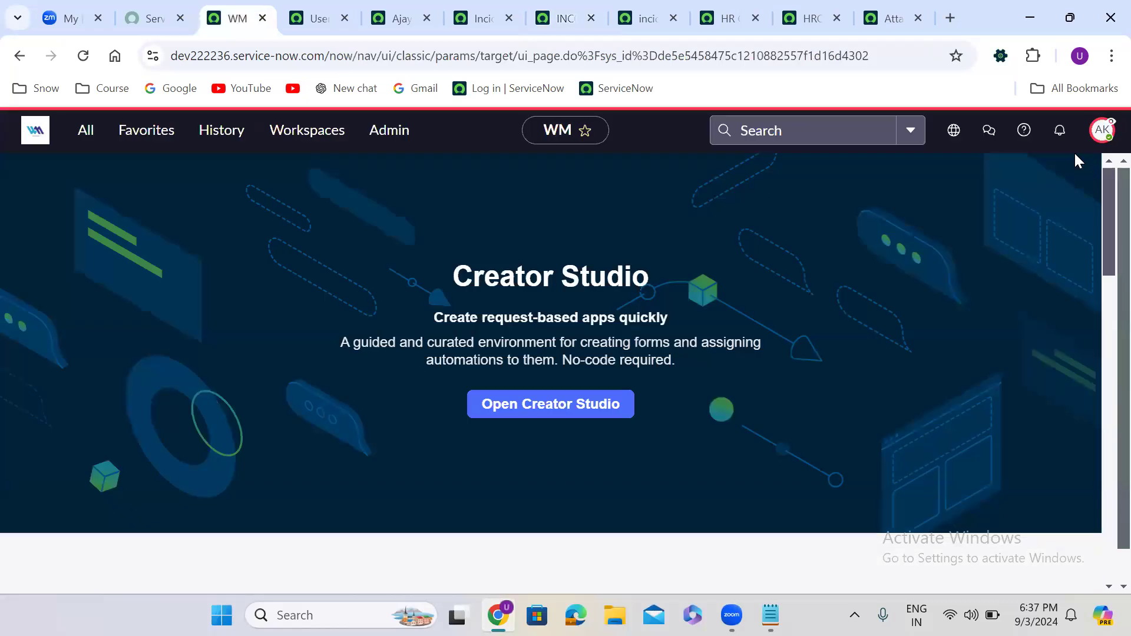
left_click(1103, 130)
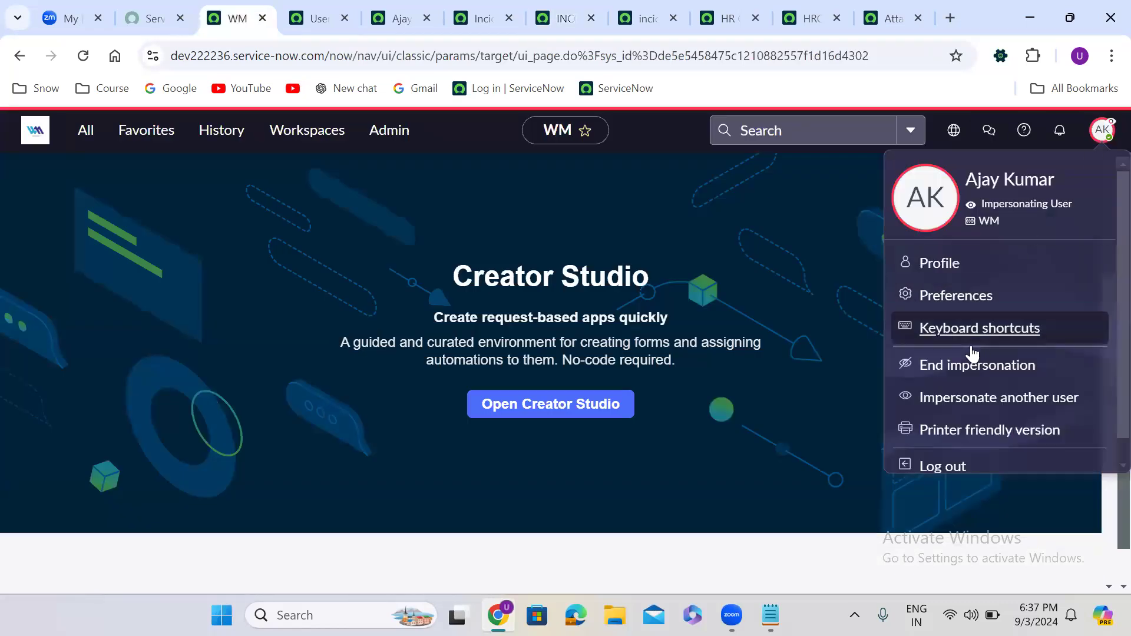
left_click(970, 371)
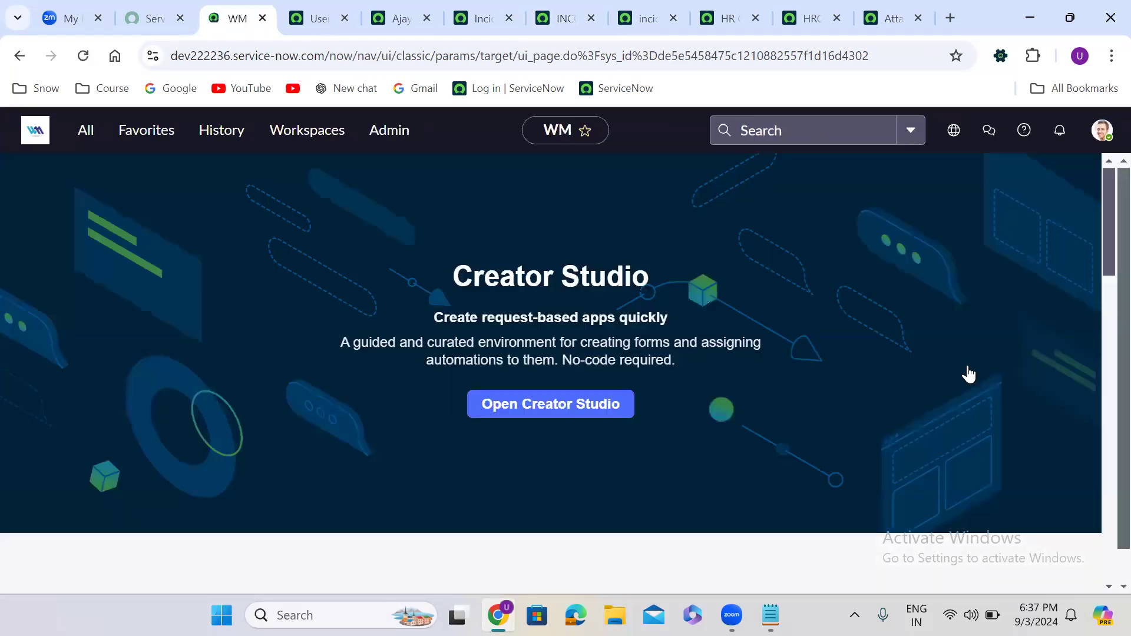
Copy answer = !(gs.getUserID() == parent.caller_id); from Omit new condition into Omit edit condition and save the incident List Control
left_click(647, 14)
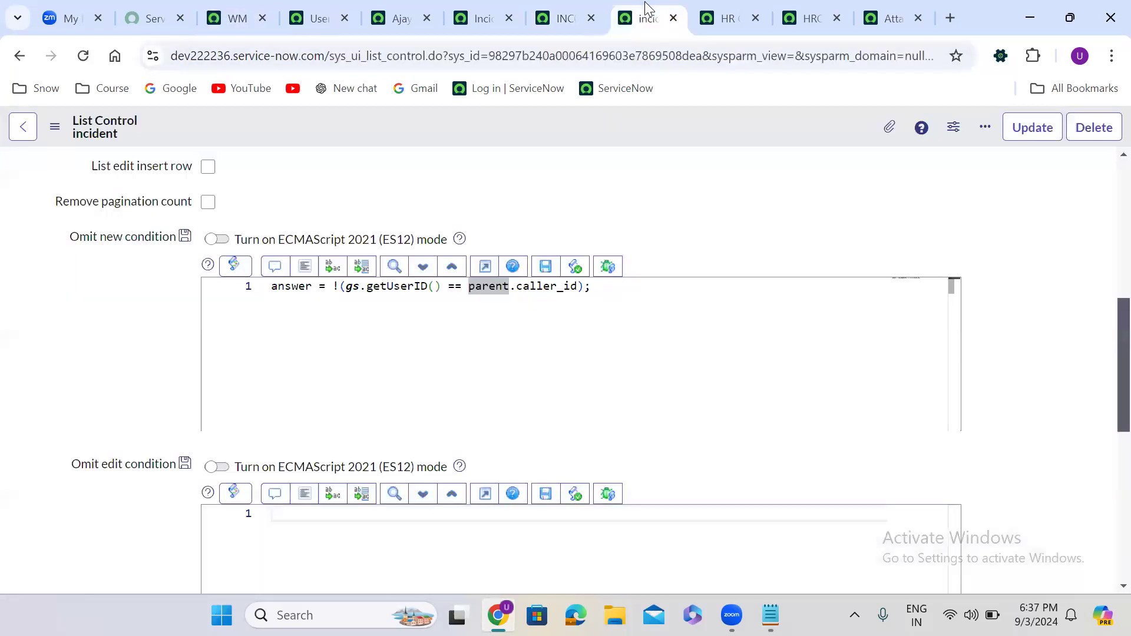
left_click_drag(612, 288, 249, 290)
key("ctrl+c")
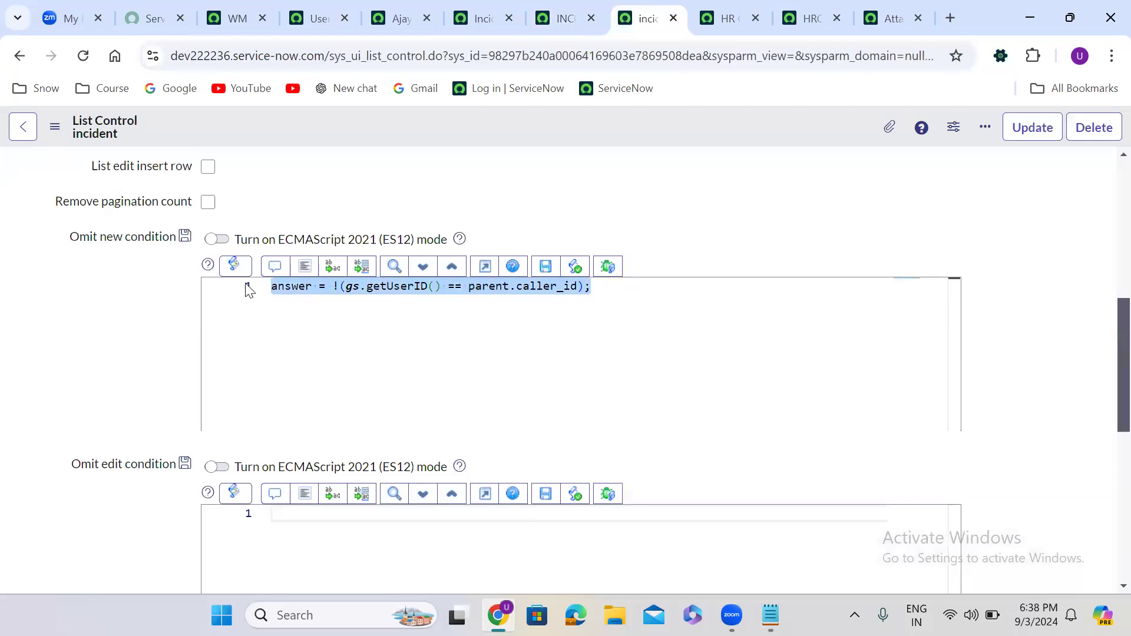
left_click(313, 534)
key("ctrl+v")
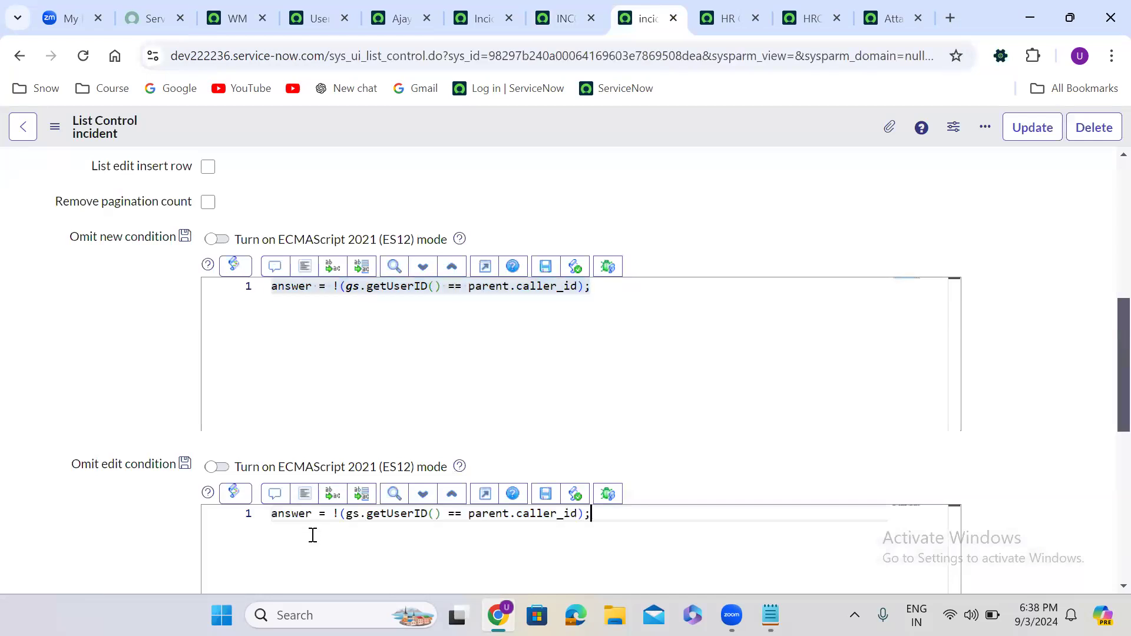
double_click(506, 516)
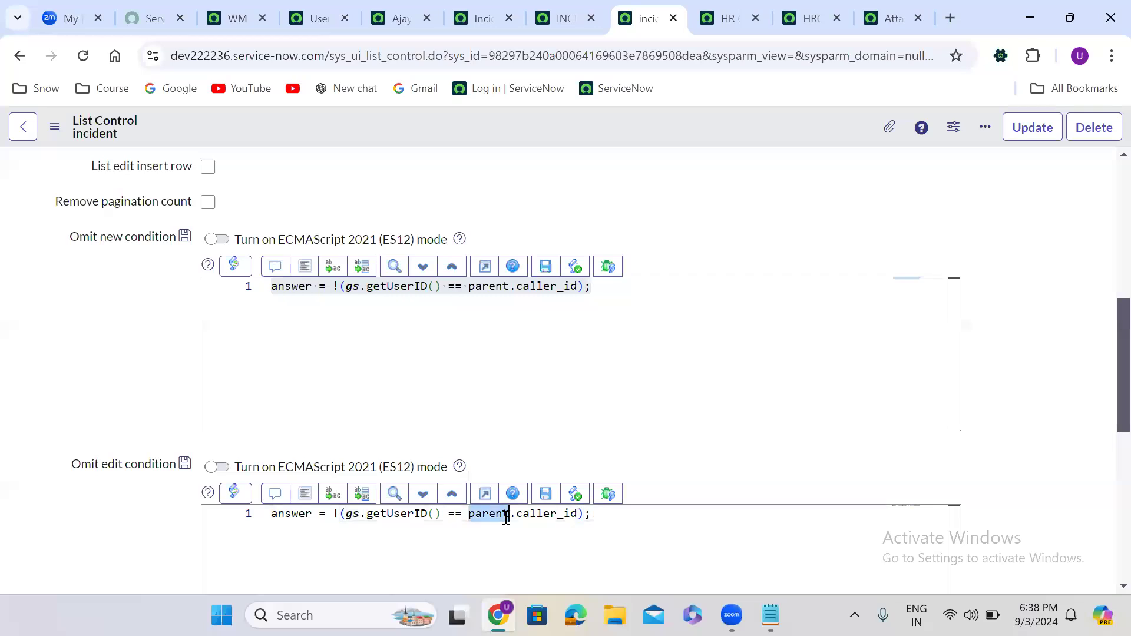
left_click(527, 127)
right_click(528, 128)
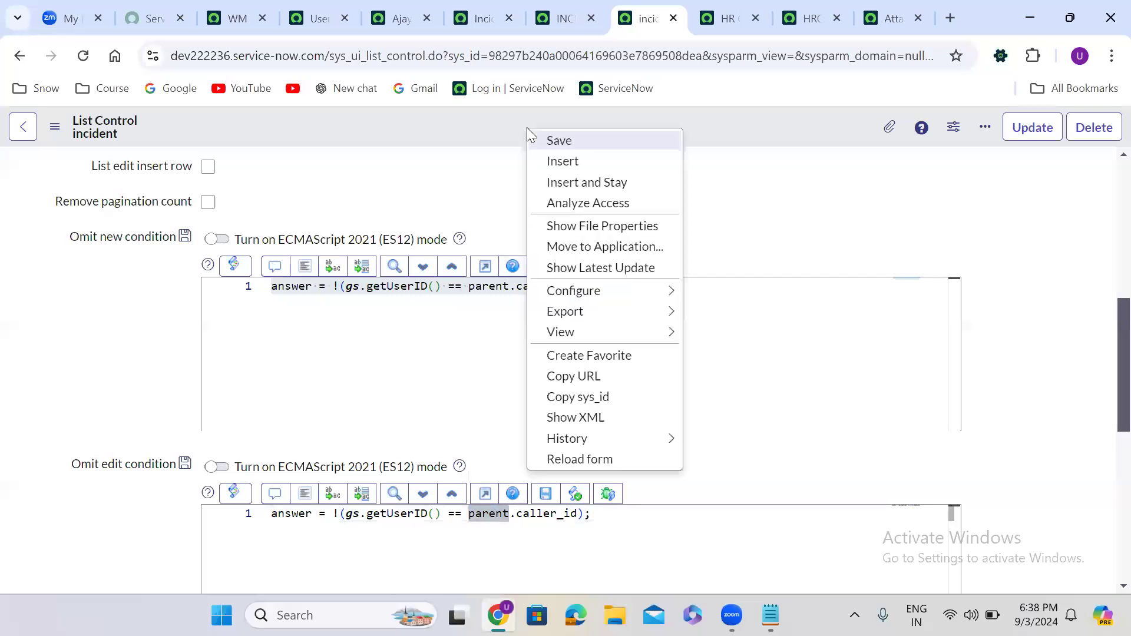
left_click(583, 142)
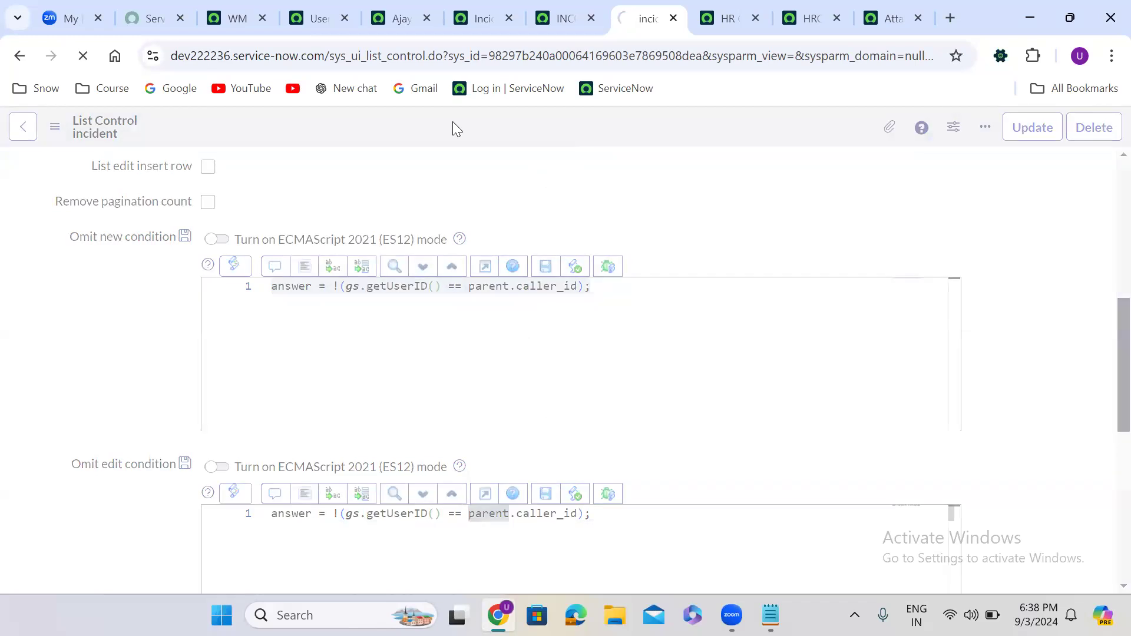
Impersonate the incident's caller again to test the Omit edit condition
left_click(238, 13)
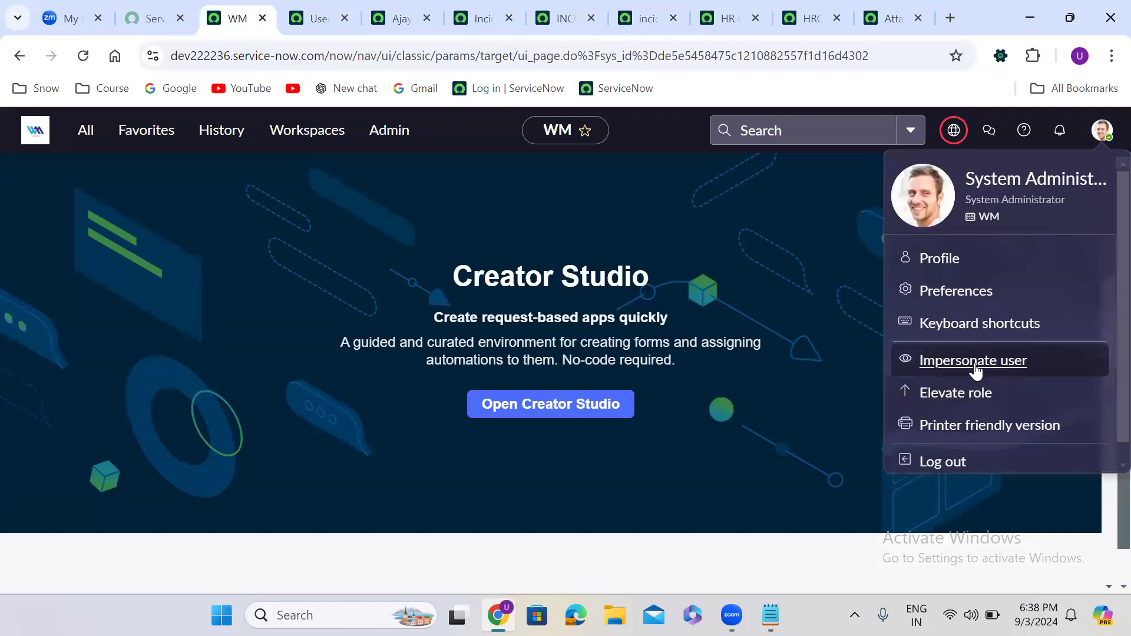
left_click(975, 369)
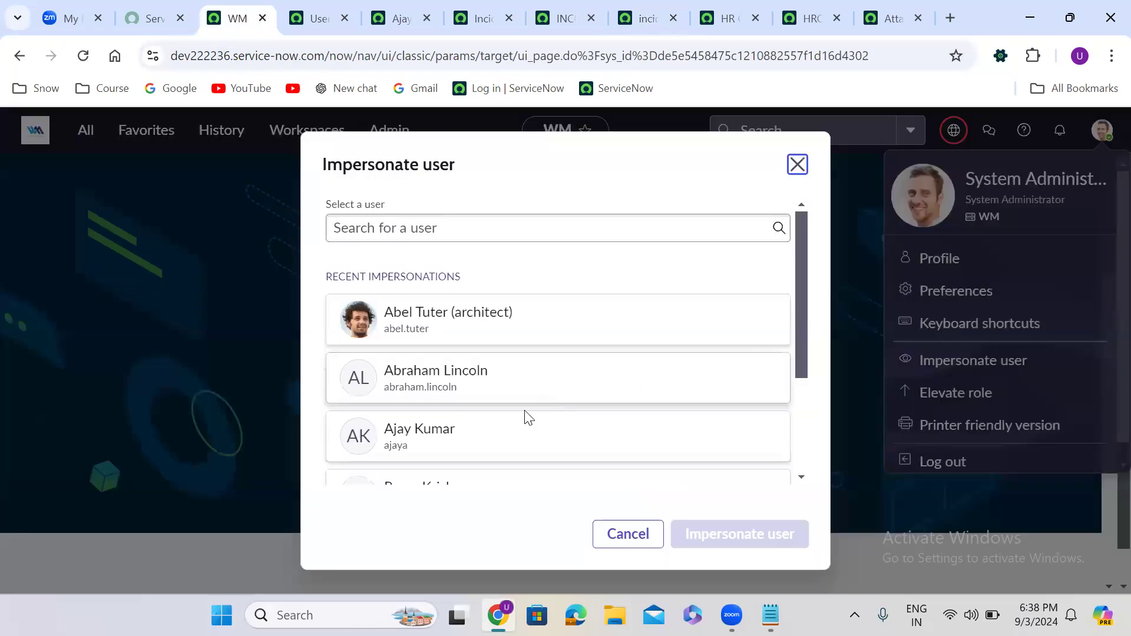
left_click(460, 436)
left_click(717, 524)
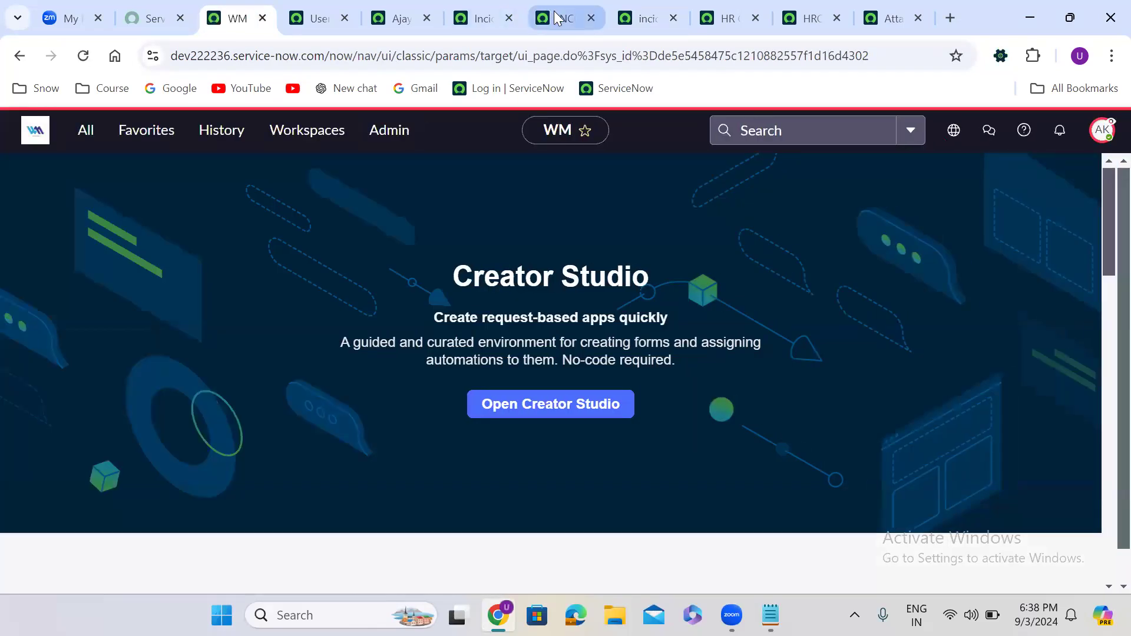
Reload the incident as its caller and check the New and Edit buttons on the Child Incidents list
left_click(553, 11)
left_click(83, 56)
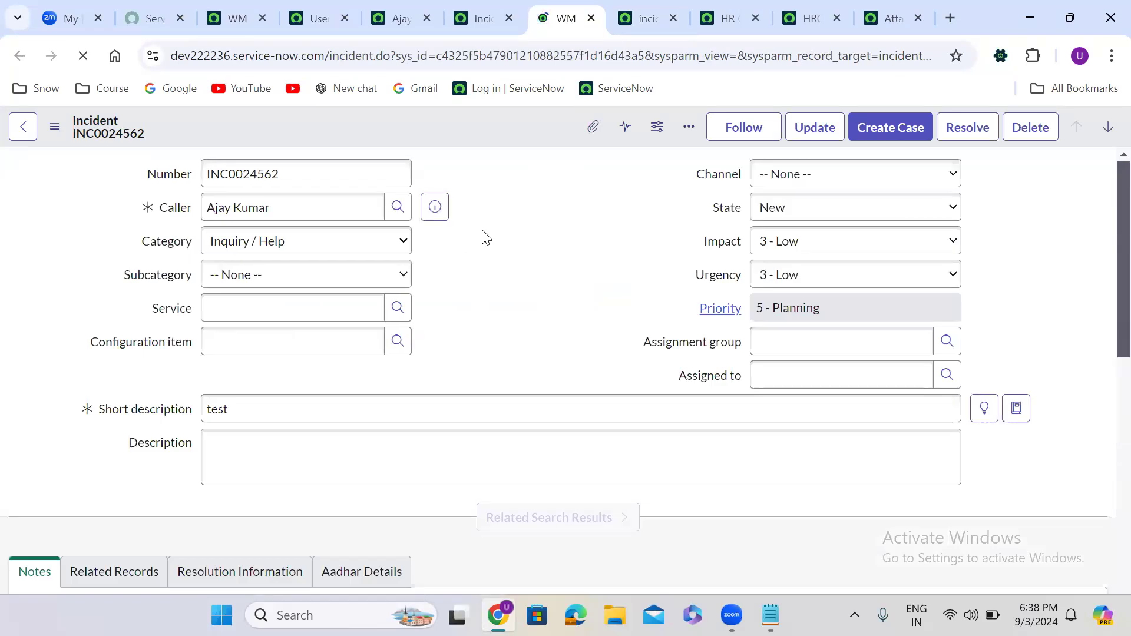
scroll(486, 250, "down", 15)
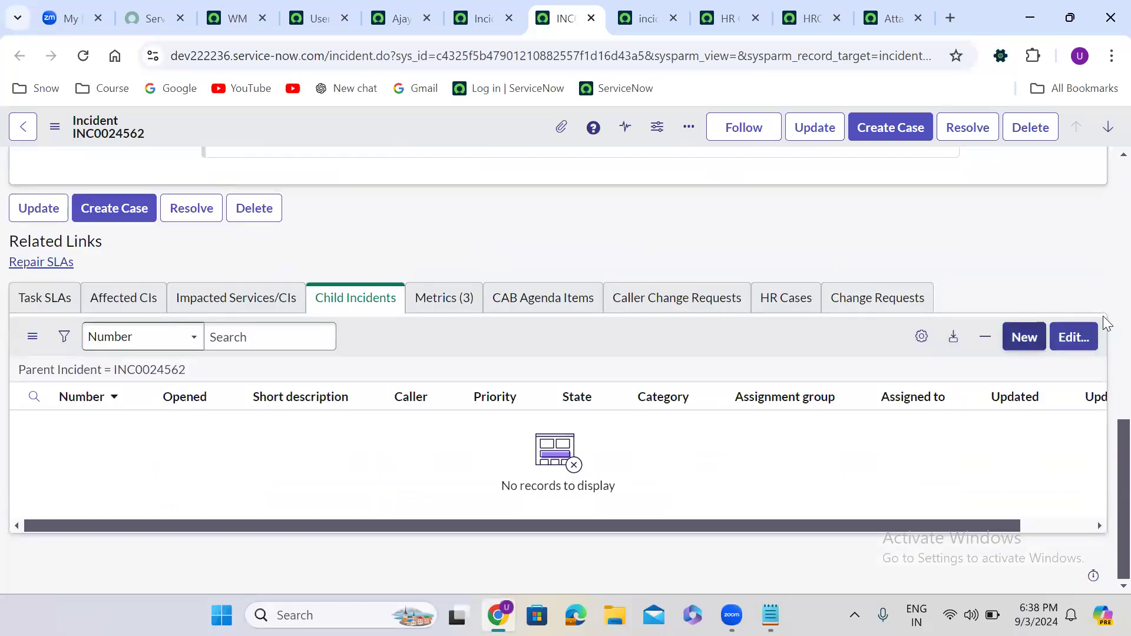
End the caller impersonation and go back to the System Administrator session
left_click(231, 20)
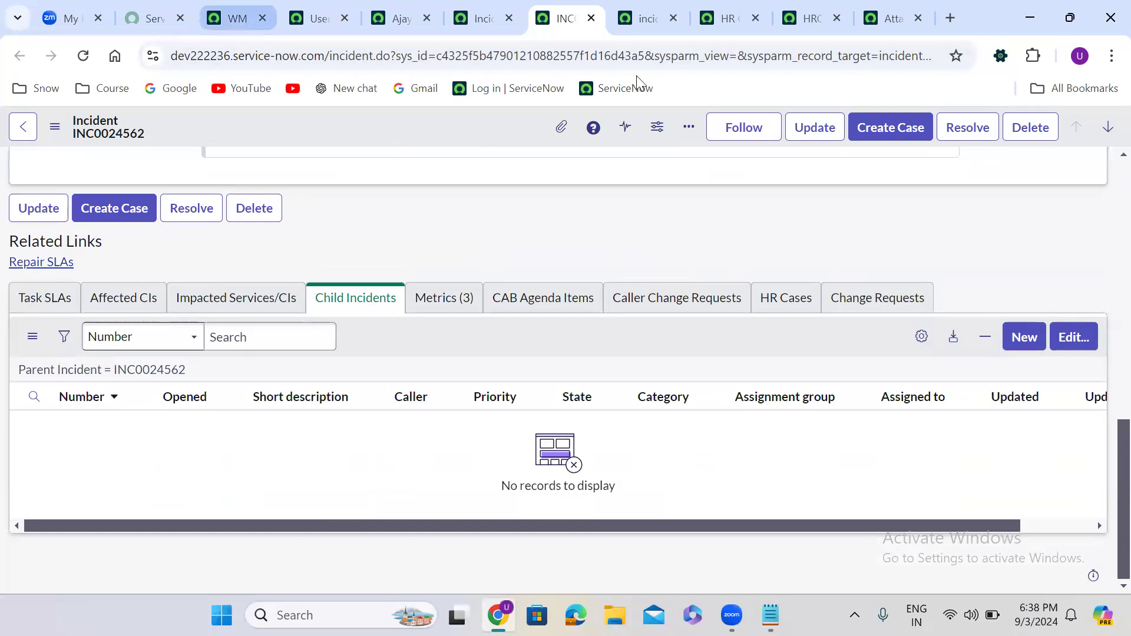
left_click(1097, 128)
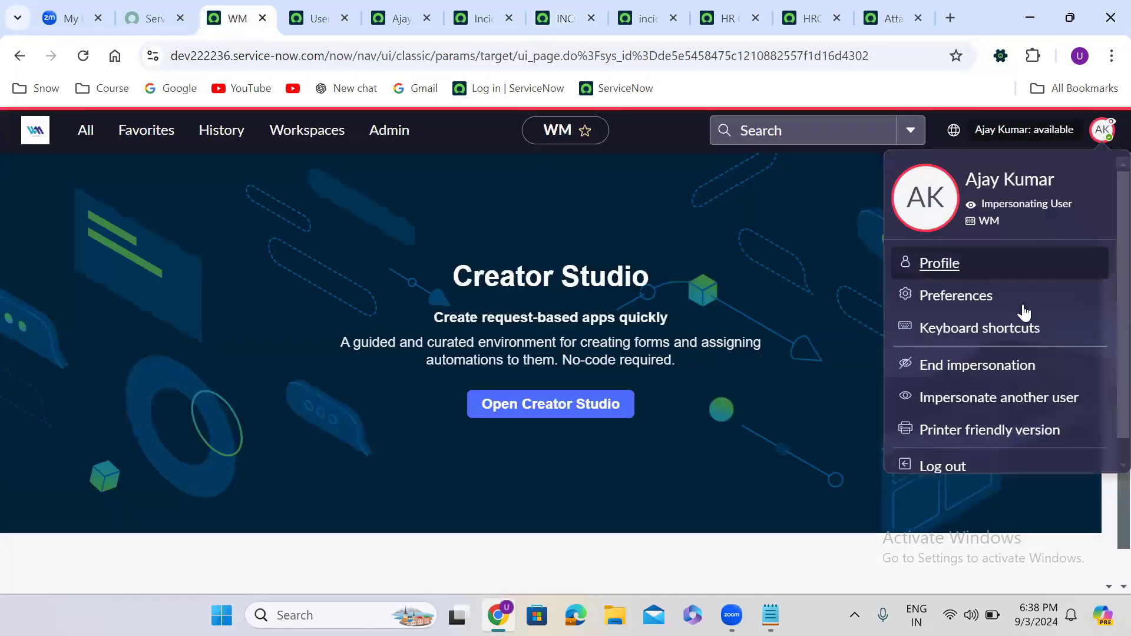
left_click(994, 372)
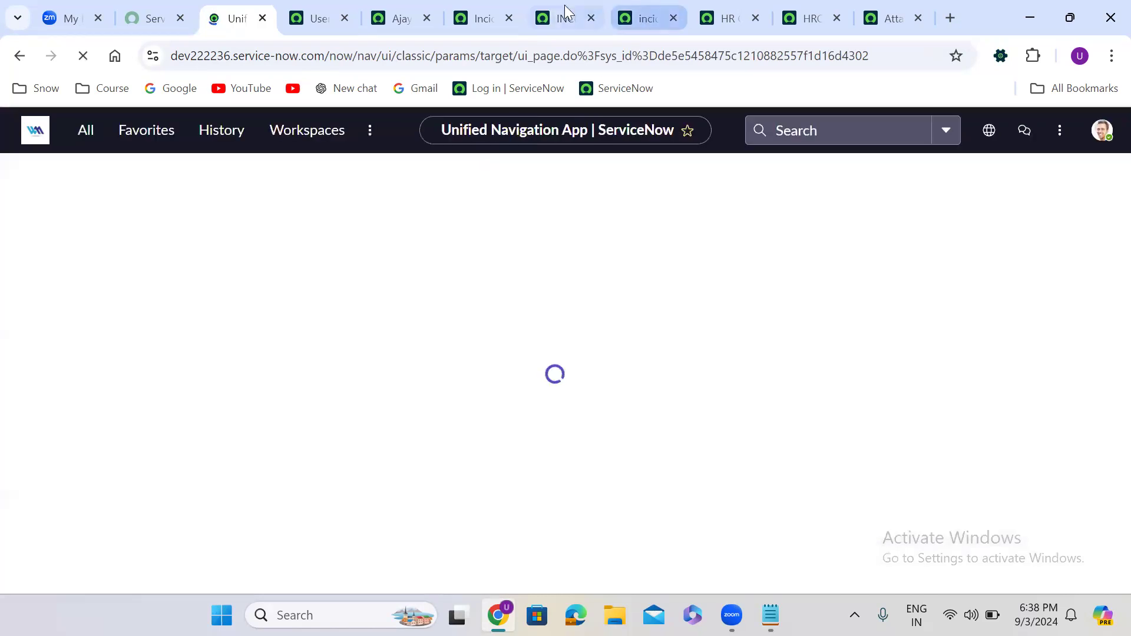
Reload the incident as System Administrator and check the Child Incidents list for the New and Edit buttons
left_click(550, 14)
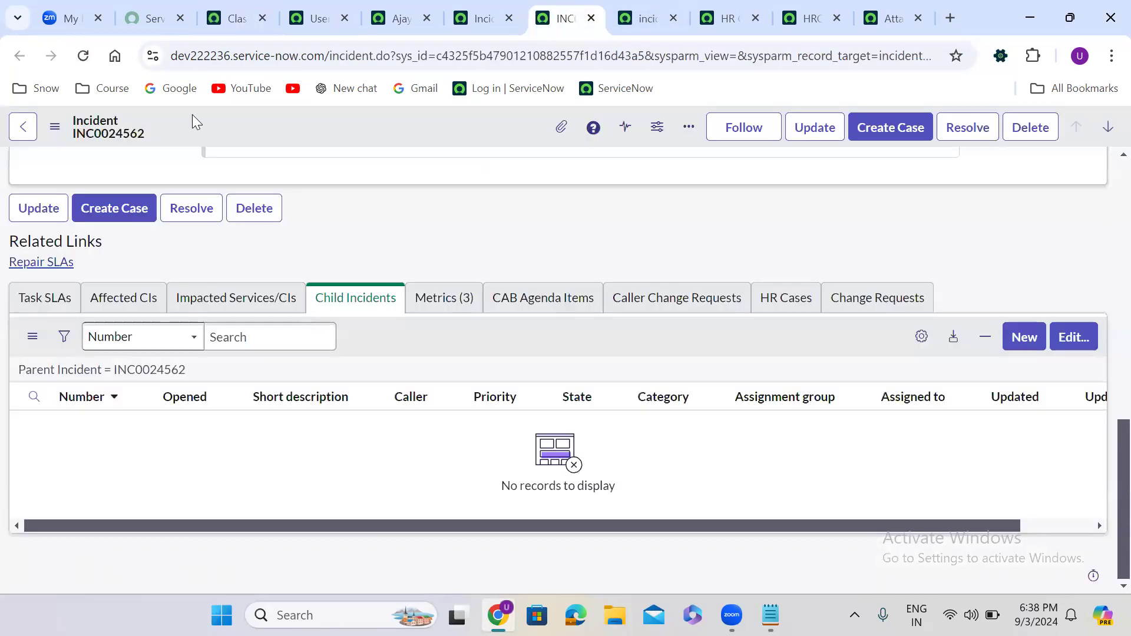
left_click(85, 56)
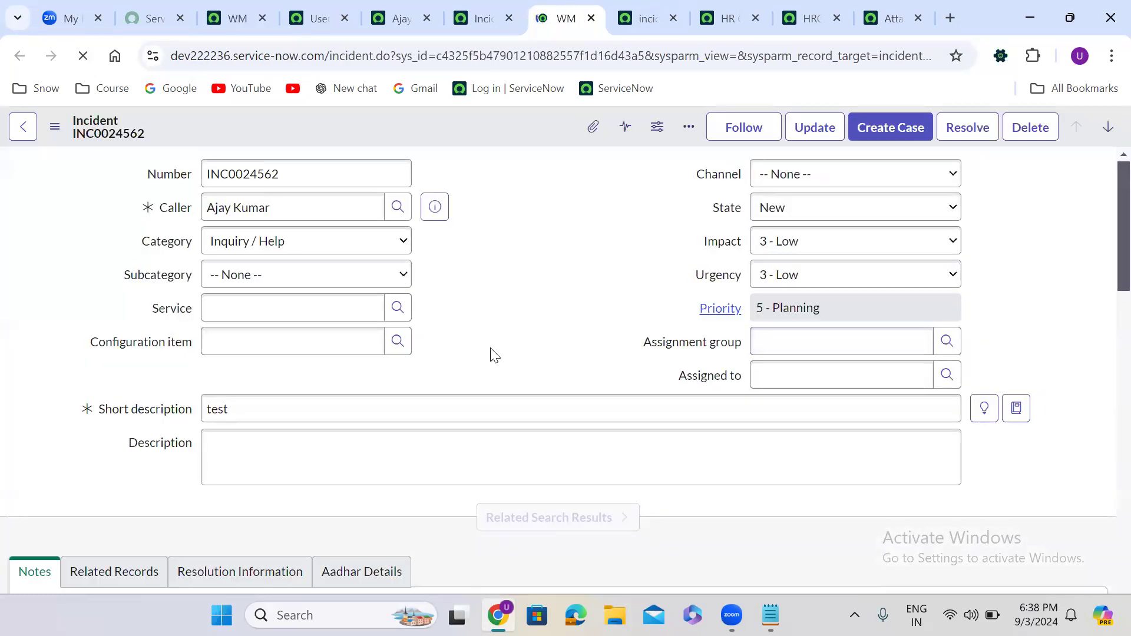
scroll(494, 355, "down", 1)
scroll(492, 349, "down", 10)
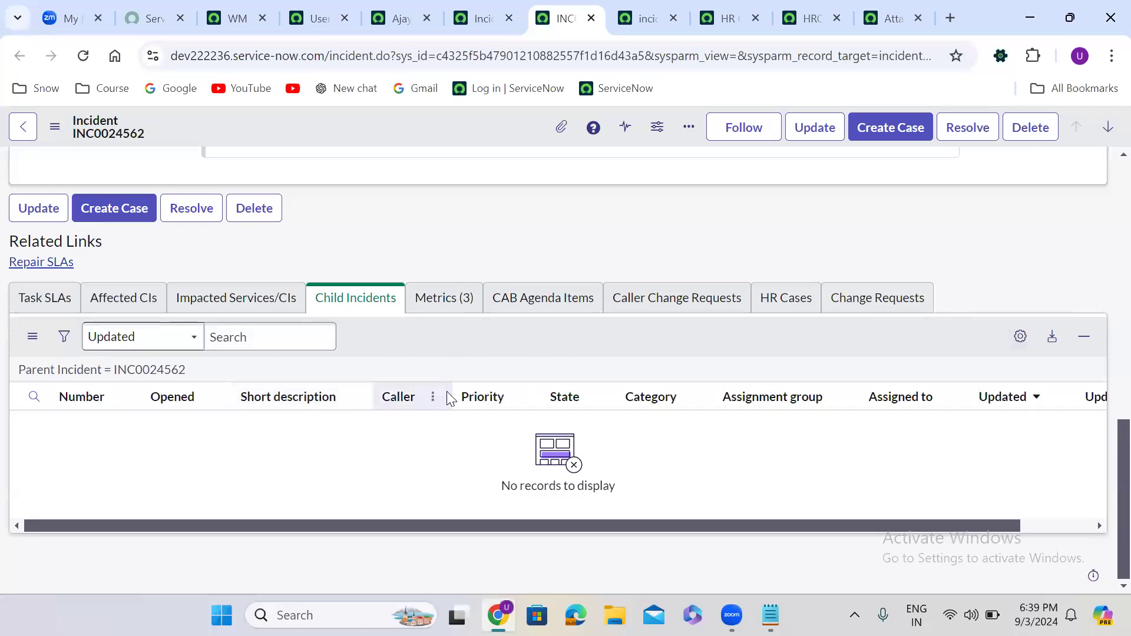
Examine the Configure options, including List Control, for the Child Incidents, Metrics and CAB Agenda Items related lists
left_click(433, 397)
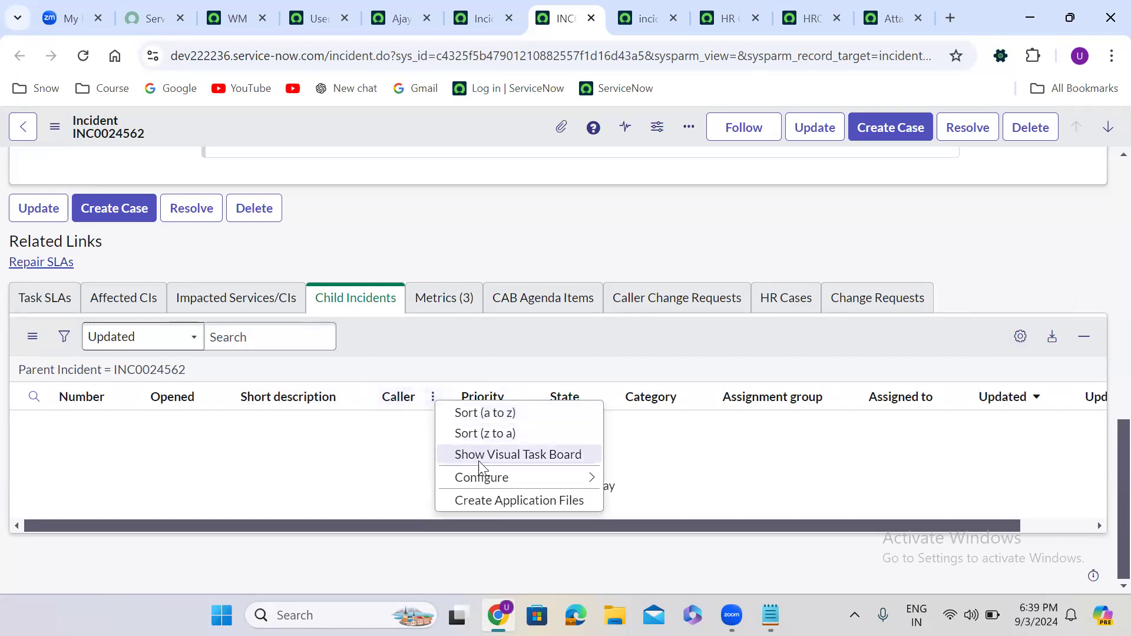
mouse_move(507, 477)
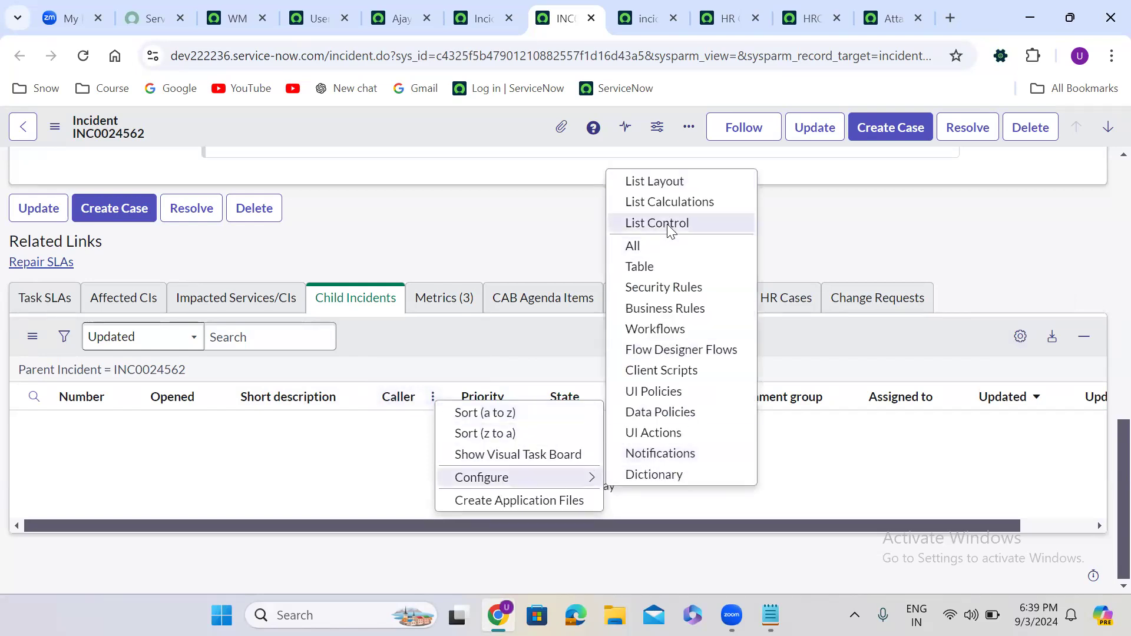
left_click(437, 300)
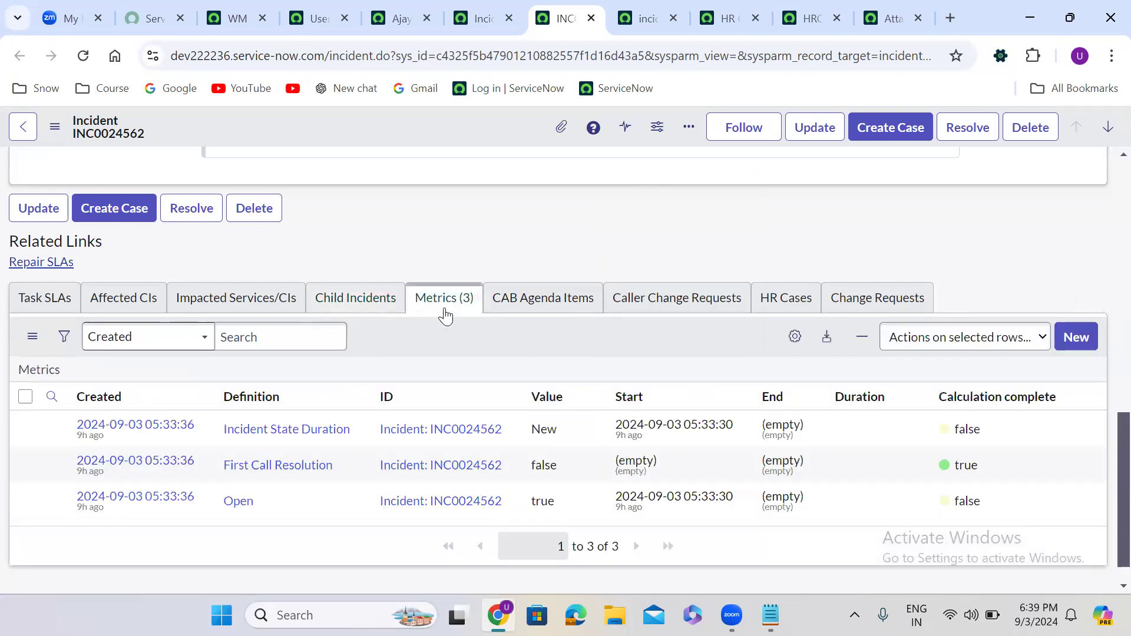
left_click(504, 398)
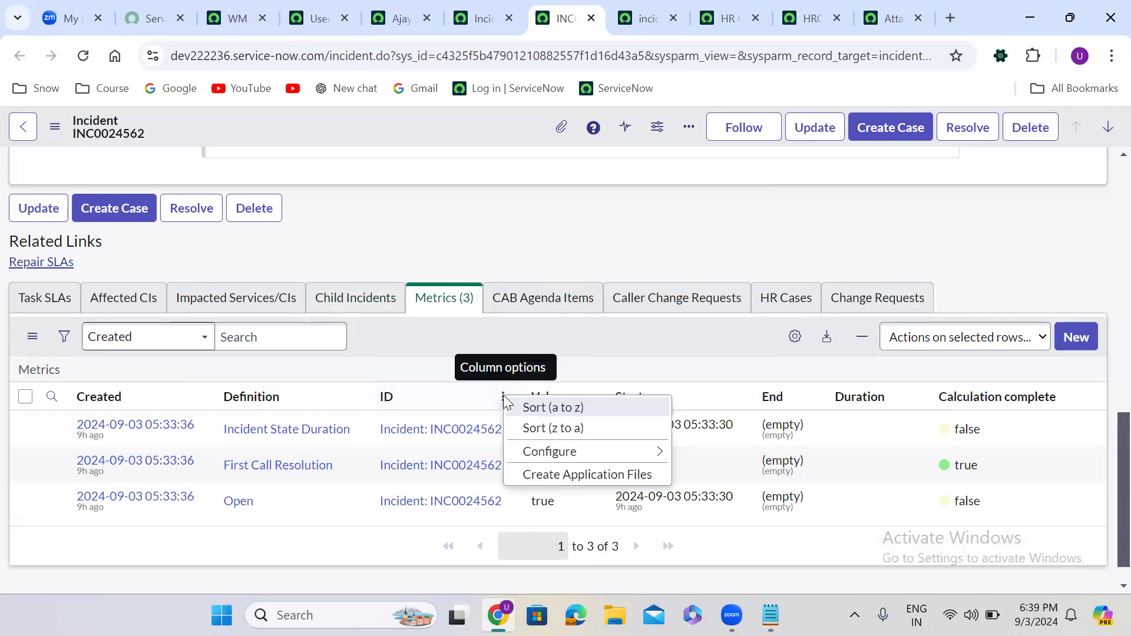
mouse_move(646, 452)
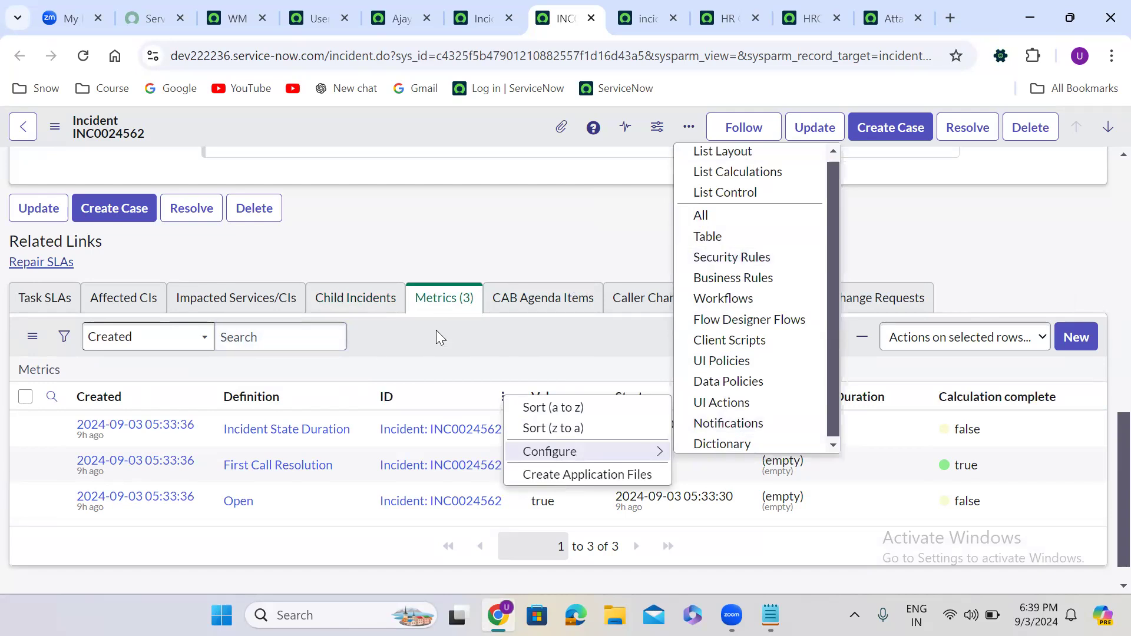
key("Escape")
left_click(546, 306)
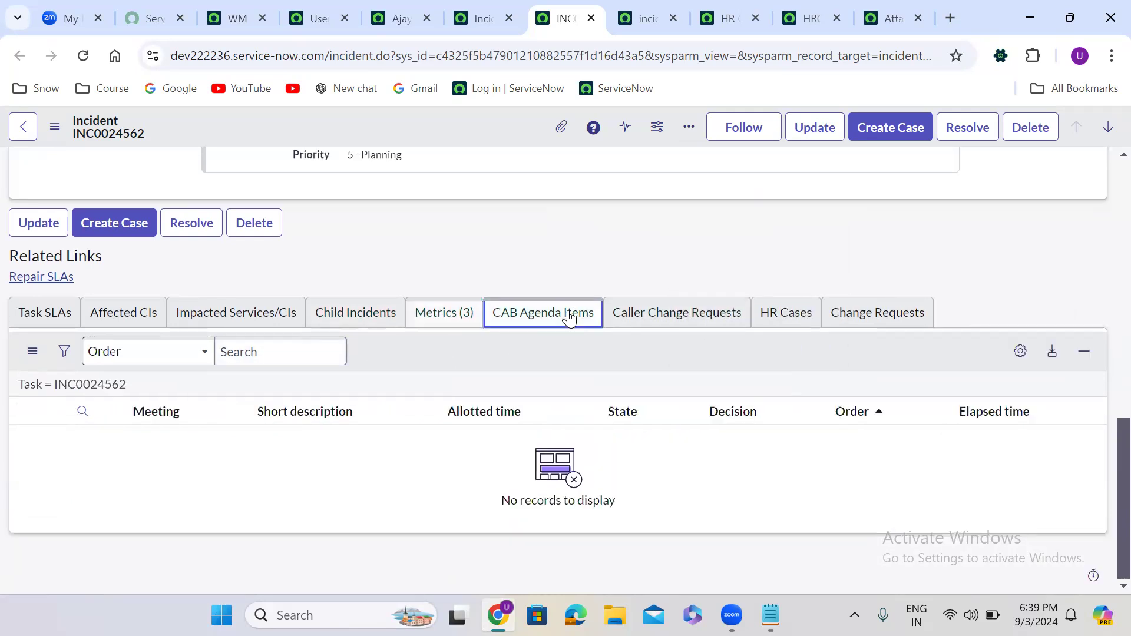
left_click(680, 411)
mouse_move(736, 468)
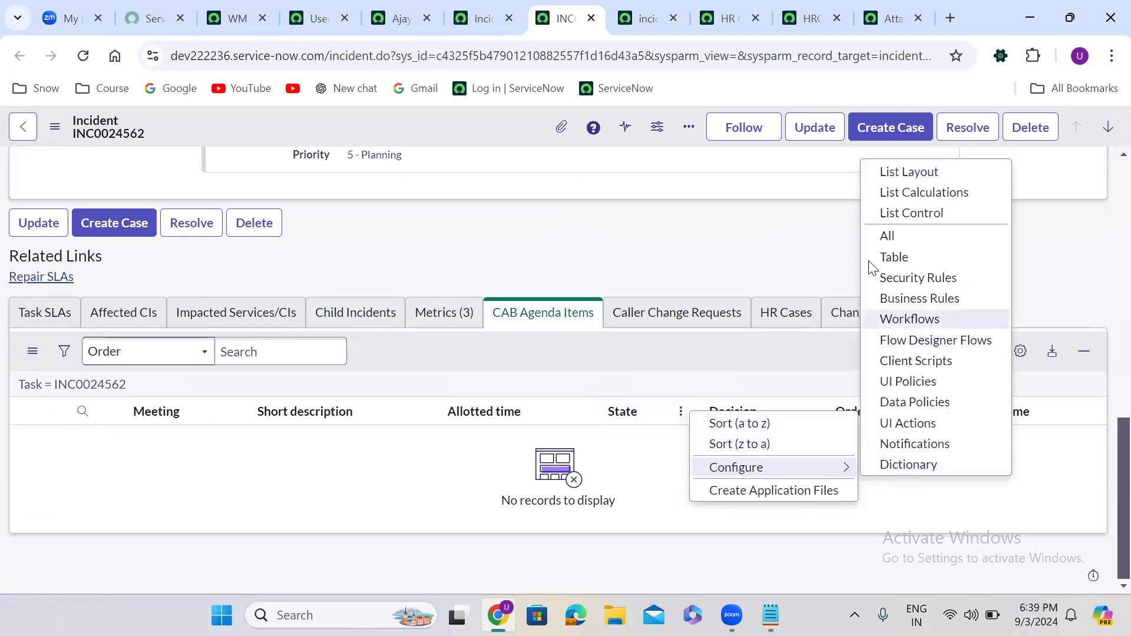
left_click(529, 260)
scroll(529, 261, "up", 10)
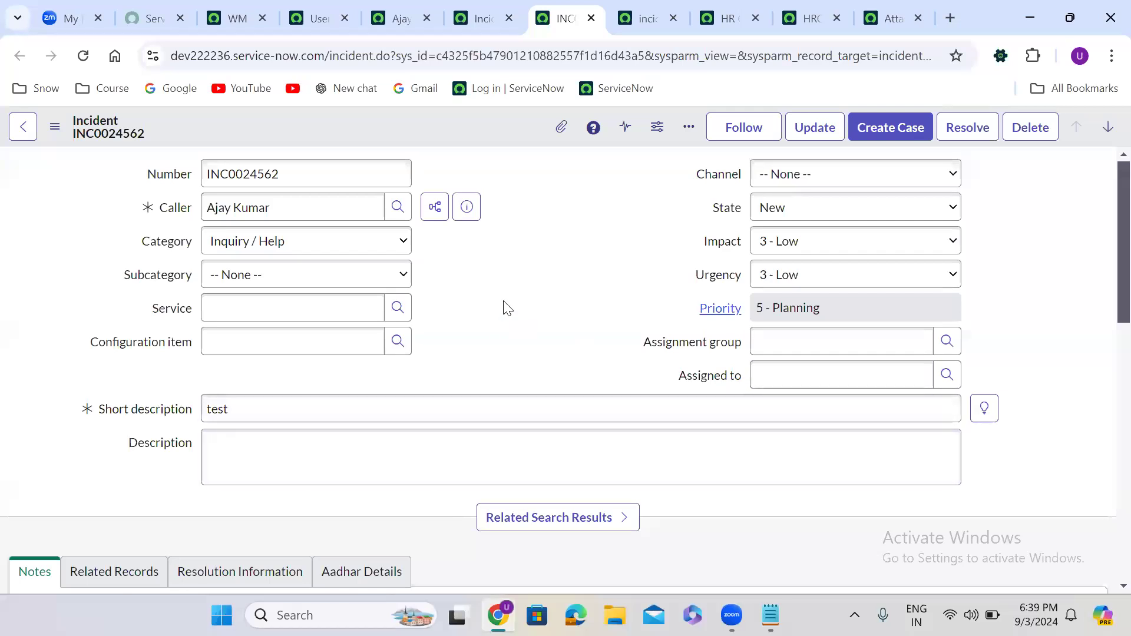
scroll(503, 305, "down", 5)
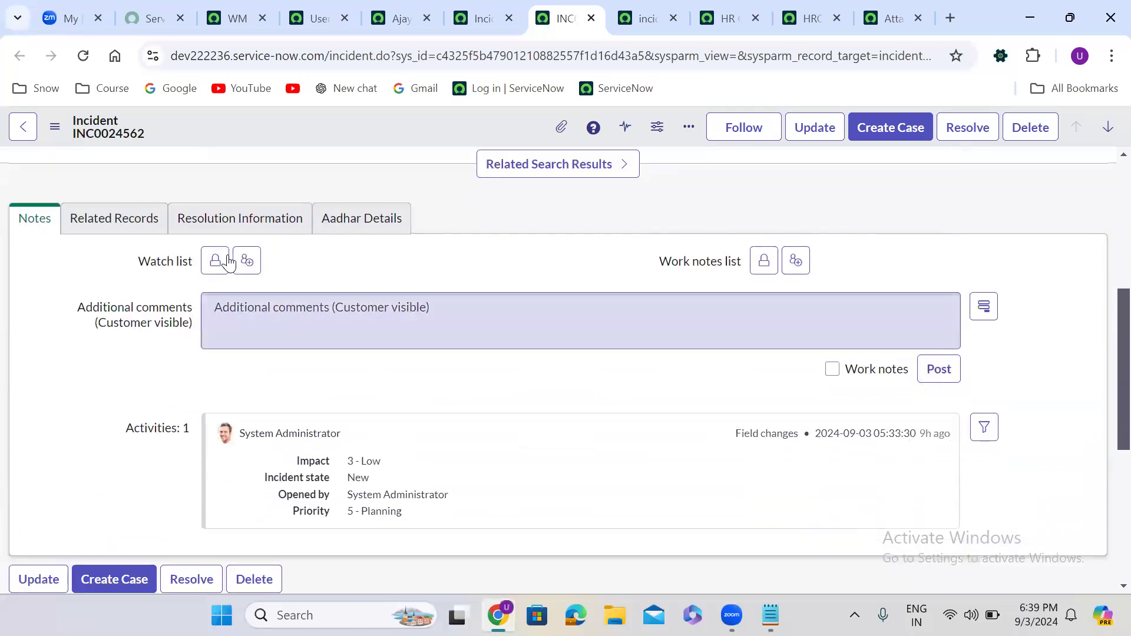
left_click(337, 300)
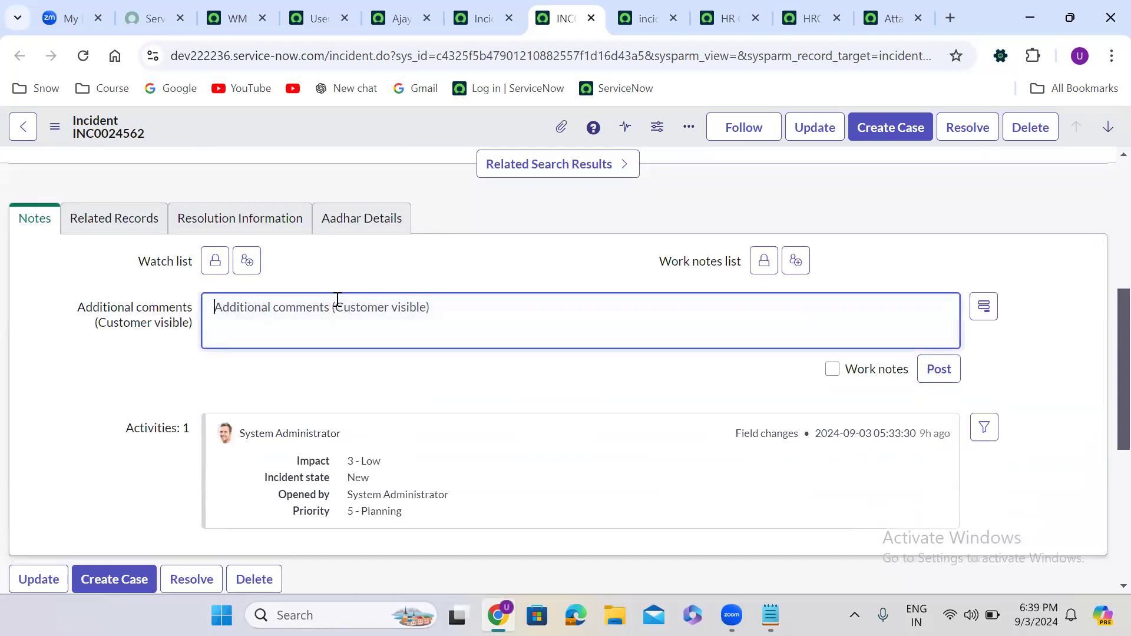
left_click(430, 250)
scroll(430, 249, "down", 1)
scroll(430, 248, "down", 5)
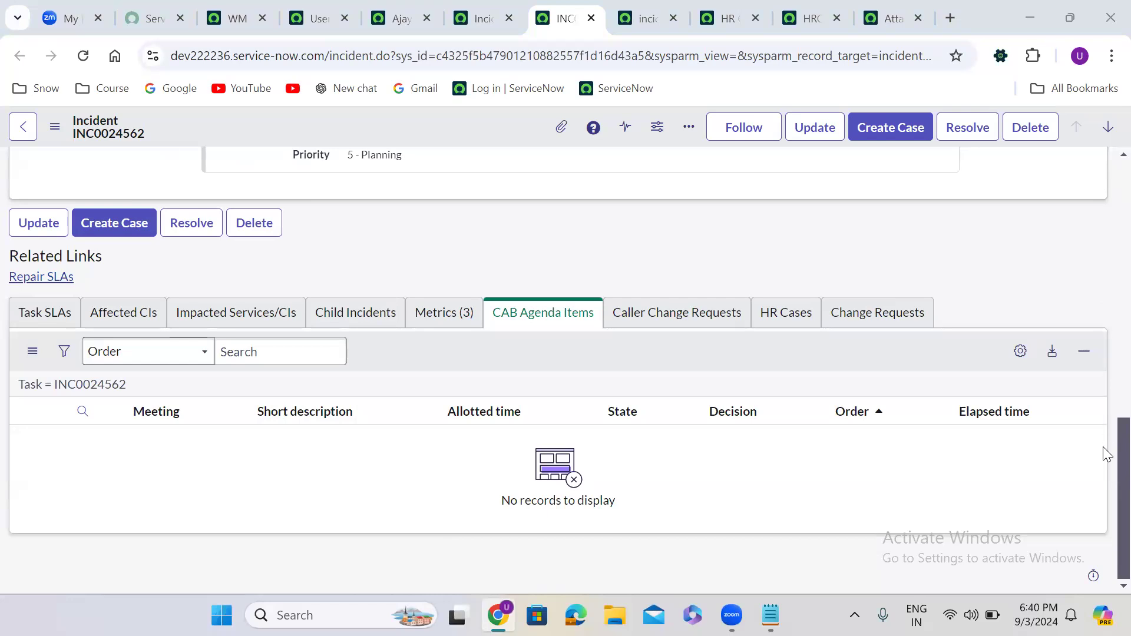
Set the incident's Subcategory to Antivirus
scroll(1103, 447, "up", 10)
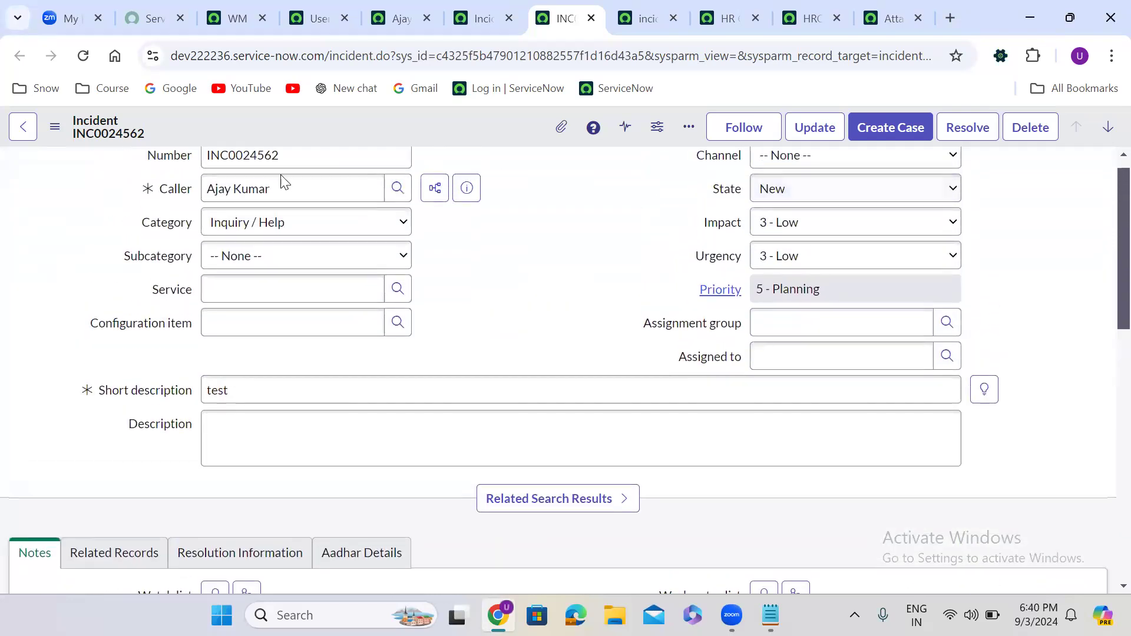
left_click(238, 186)
triple_click(238, 187)
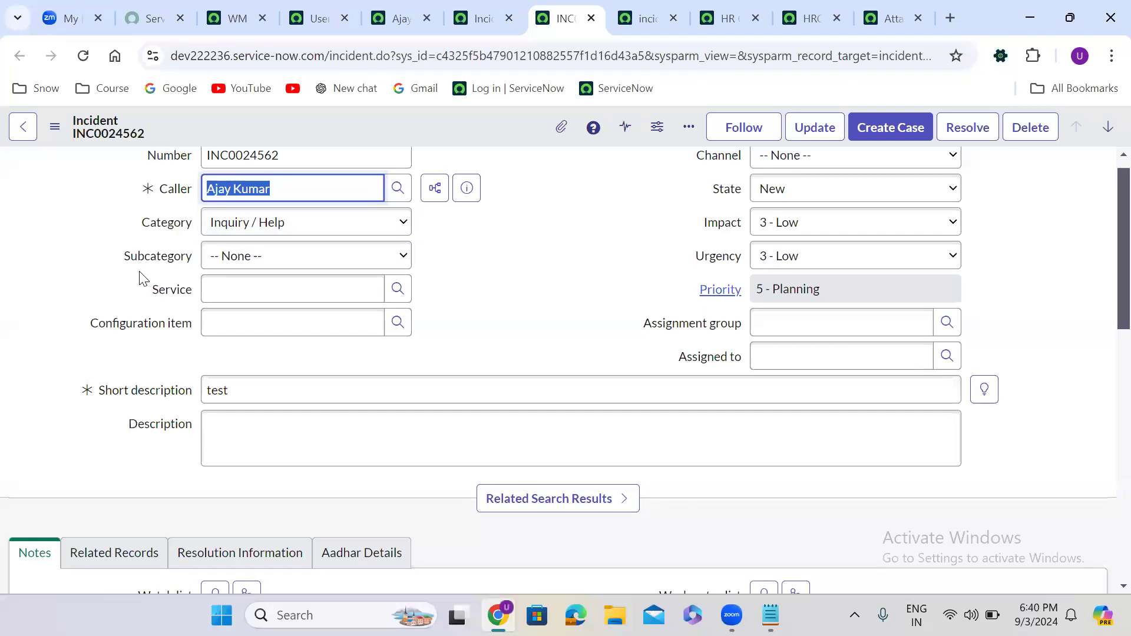
left_click(287, 258)
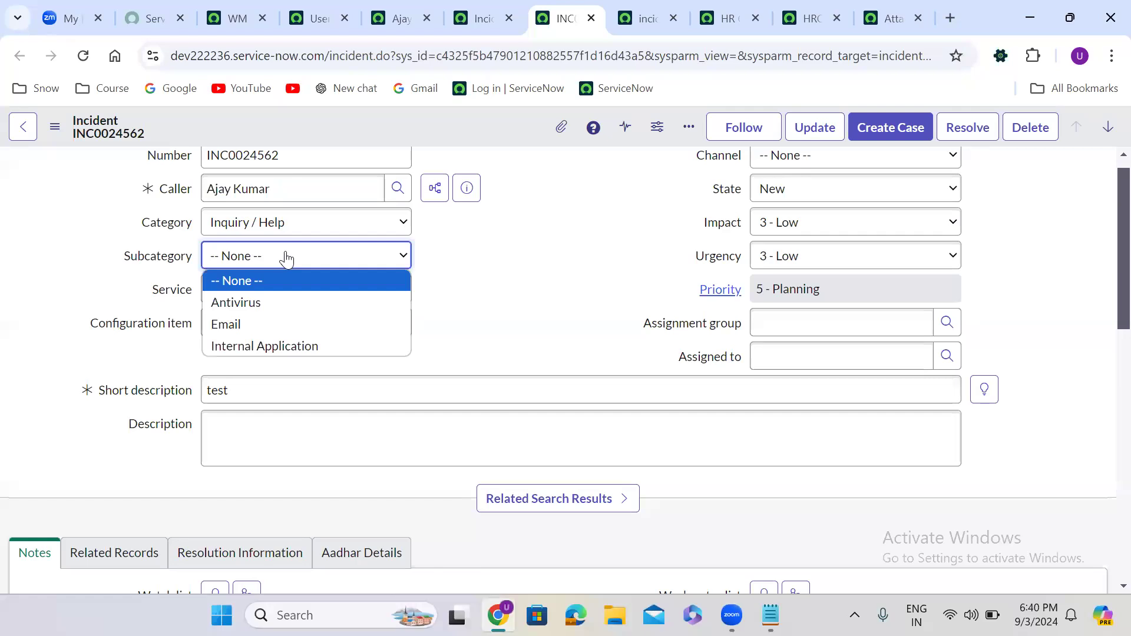
left_click(289, 299)
left_click(496, 299)
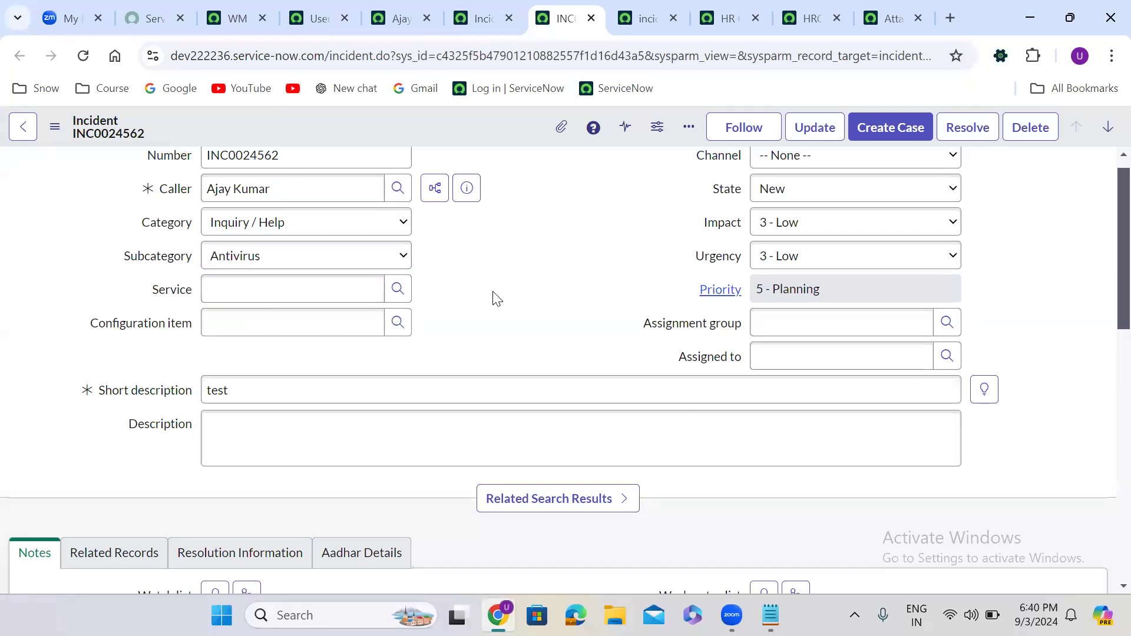